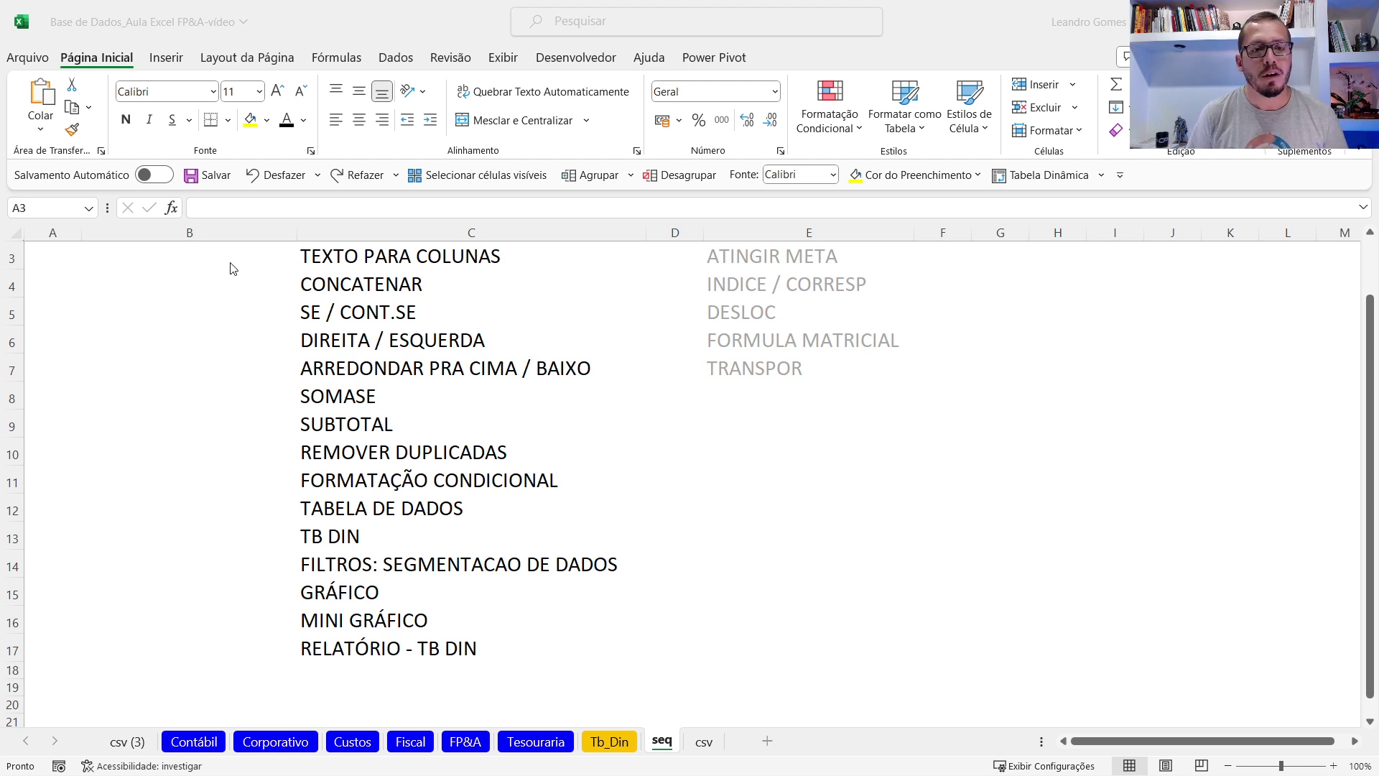
pyautogui.click(743, 57)
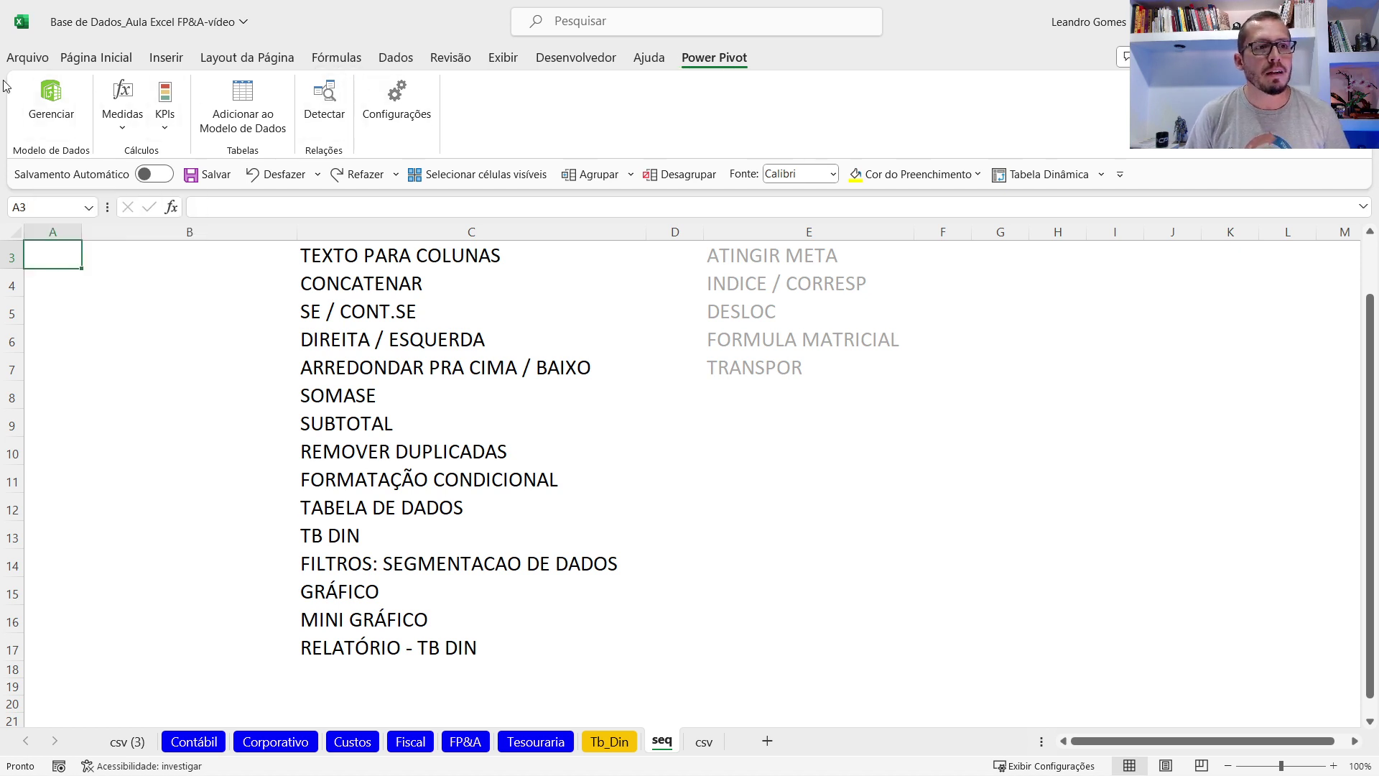
pyautogui.click(97, 57)
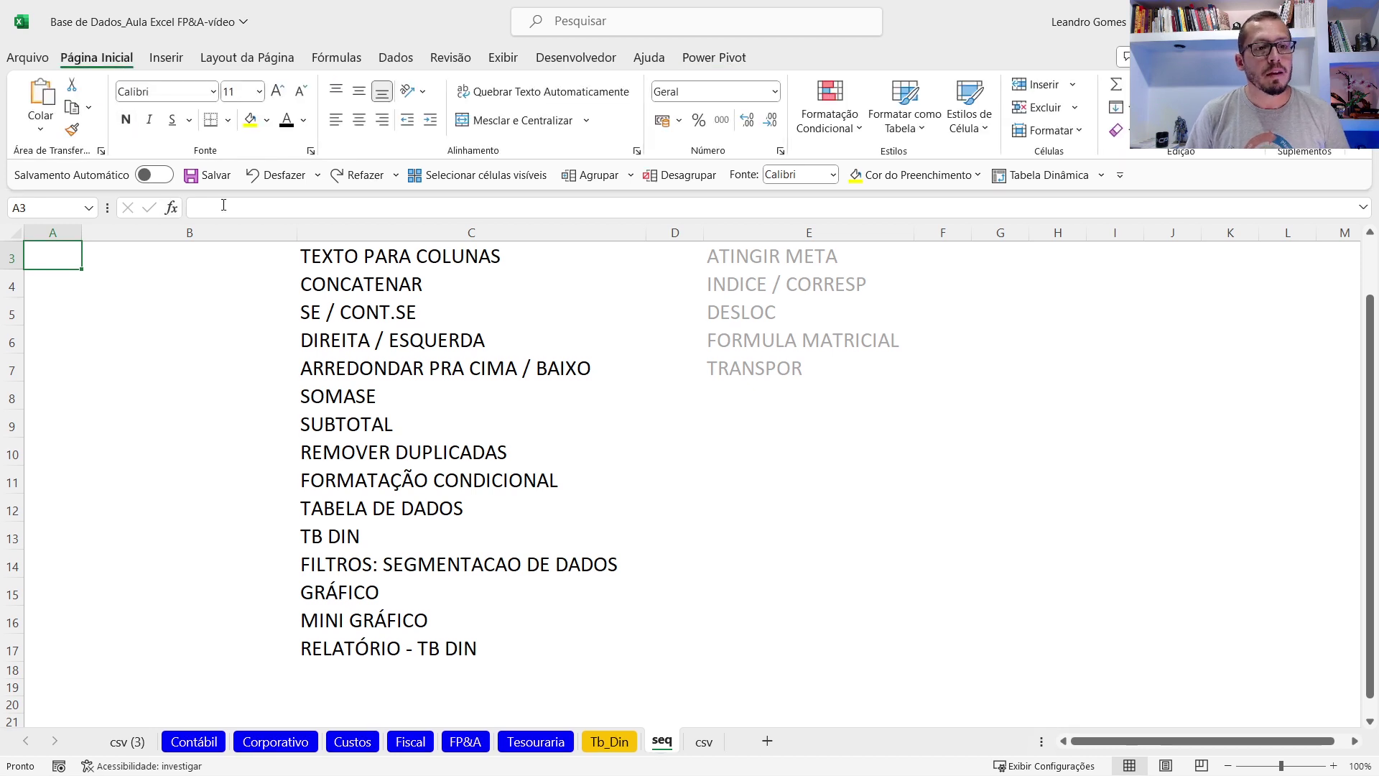
pyautogui.click(237, 260)
pyautogui.press('Right')
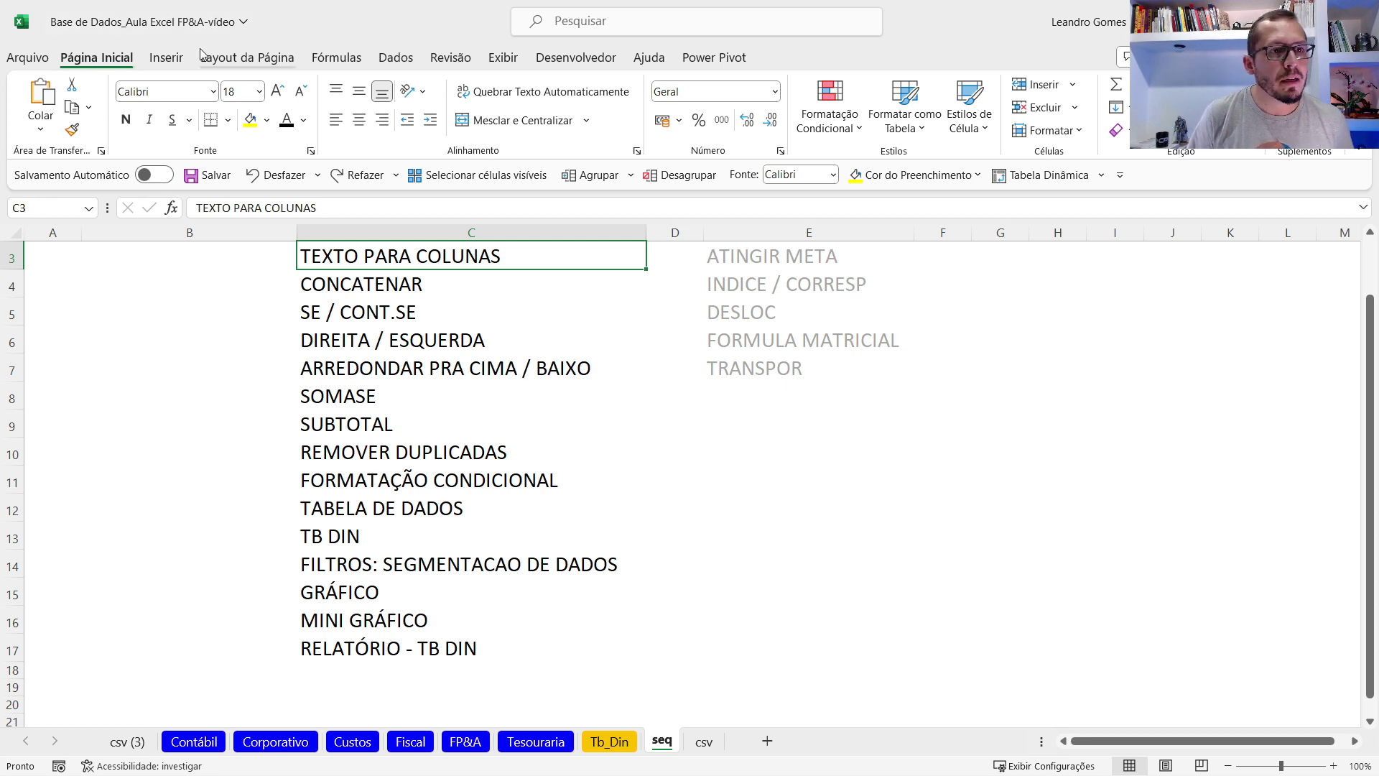
pyautogui.click(241, 58)
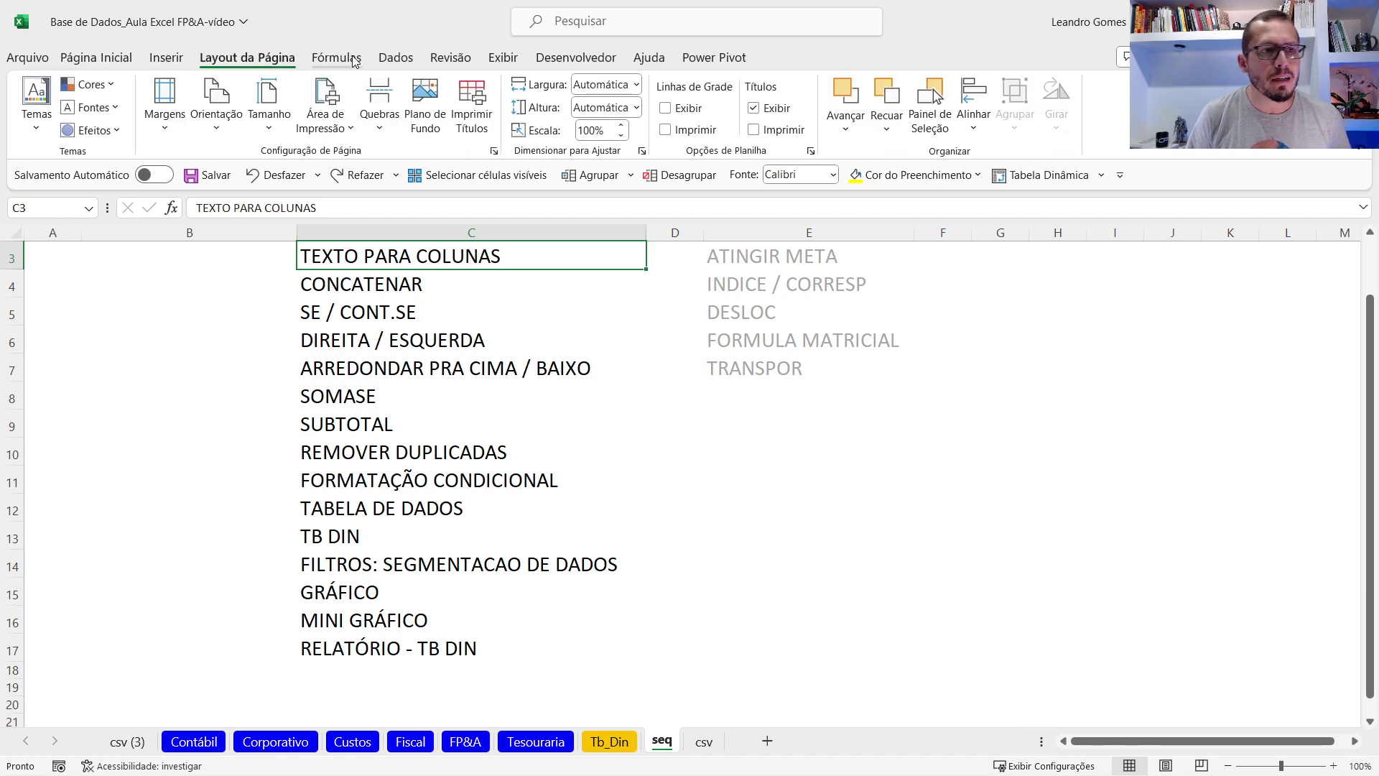
pyautogui.click(352, 61)
pyautogui.click(396, 58)
pyautogui.click(450, 58)
pyautogui.click(503, 58)
pyautogui.click(576, 59)
pyautogui.click(649, 59)
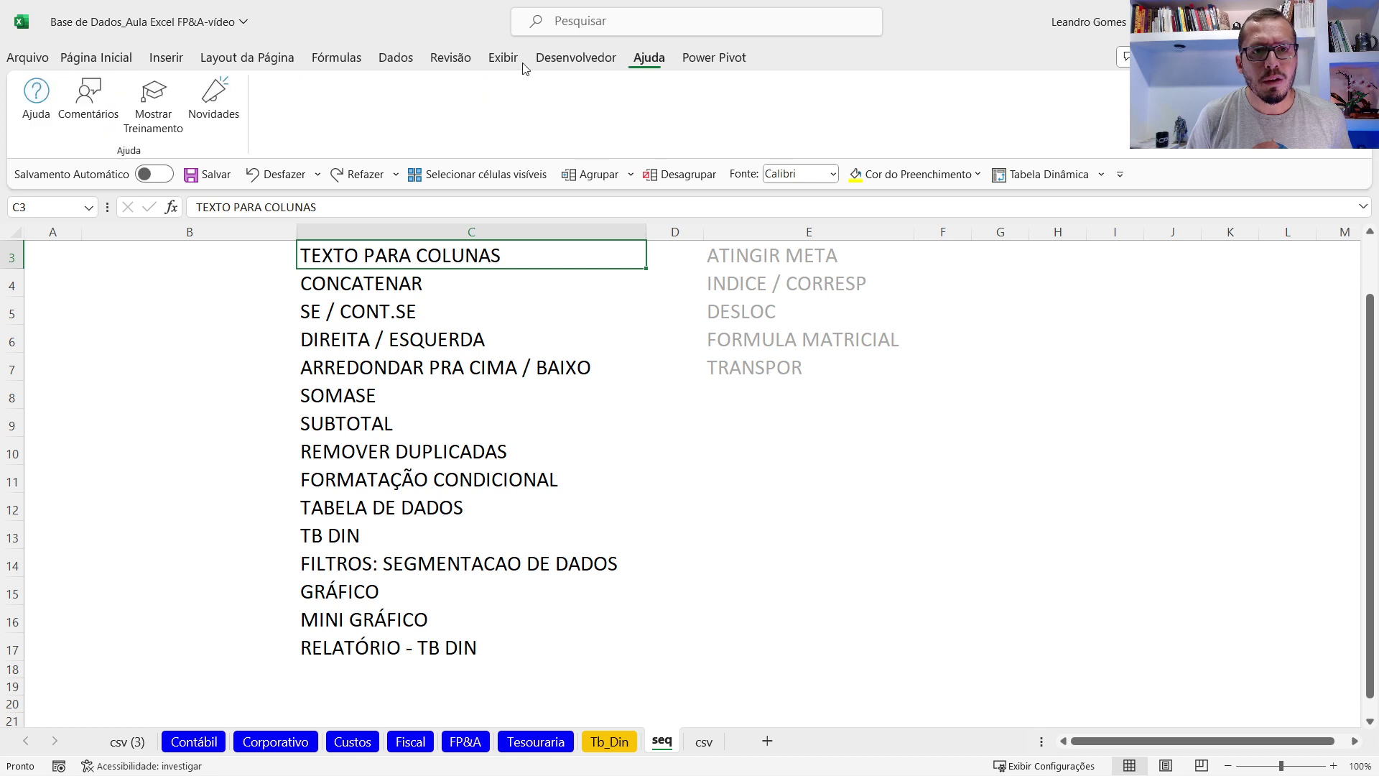
pyautogui.click(119, 62)
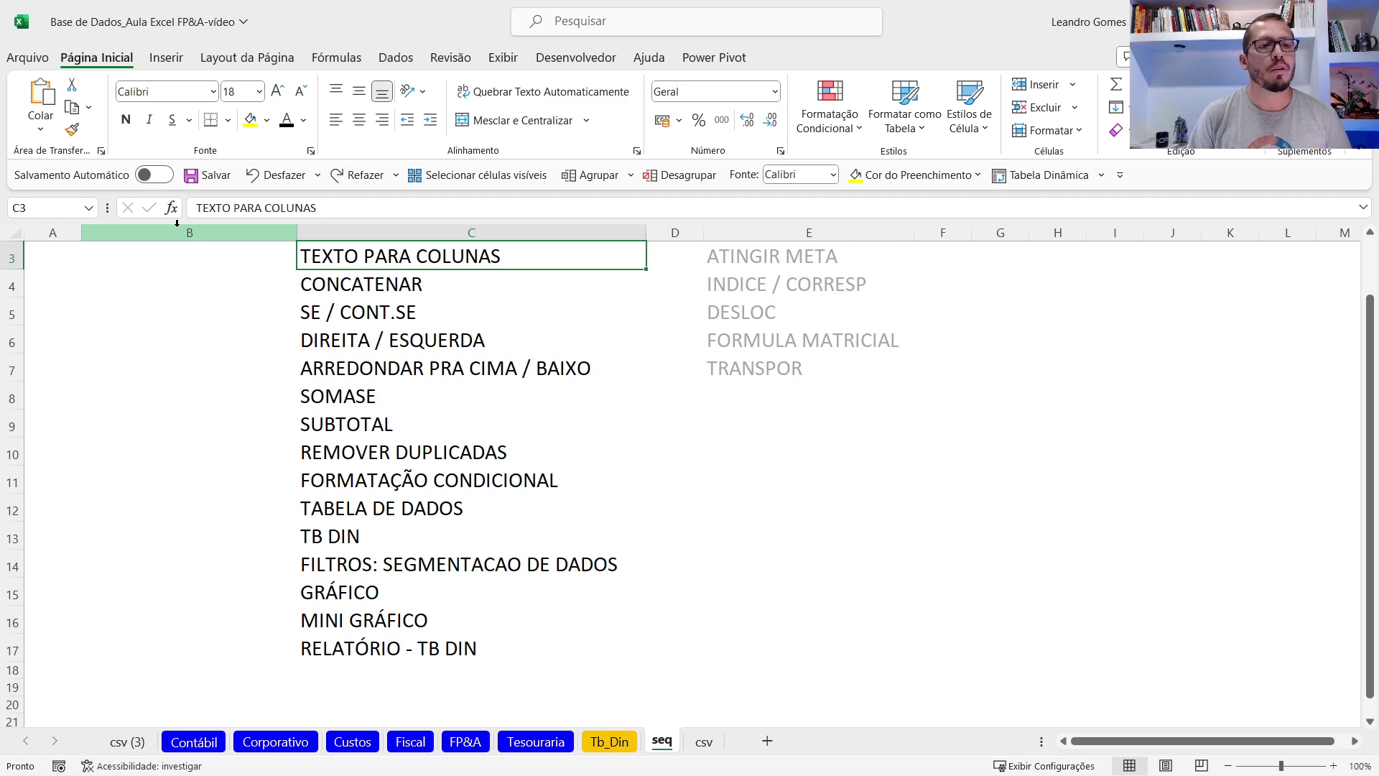
# Open the Text to Columns wizard for cell C3 to view its original data type options, and close it without converting.
pyautogui.click(400, 60)
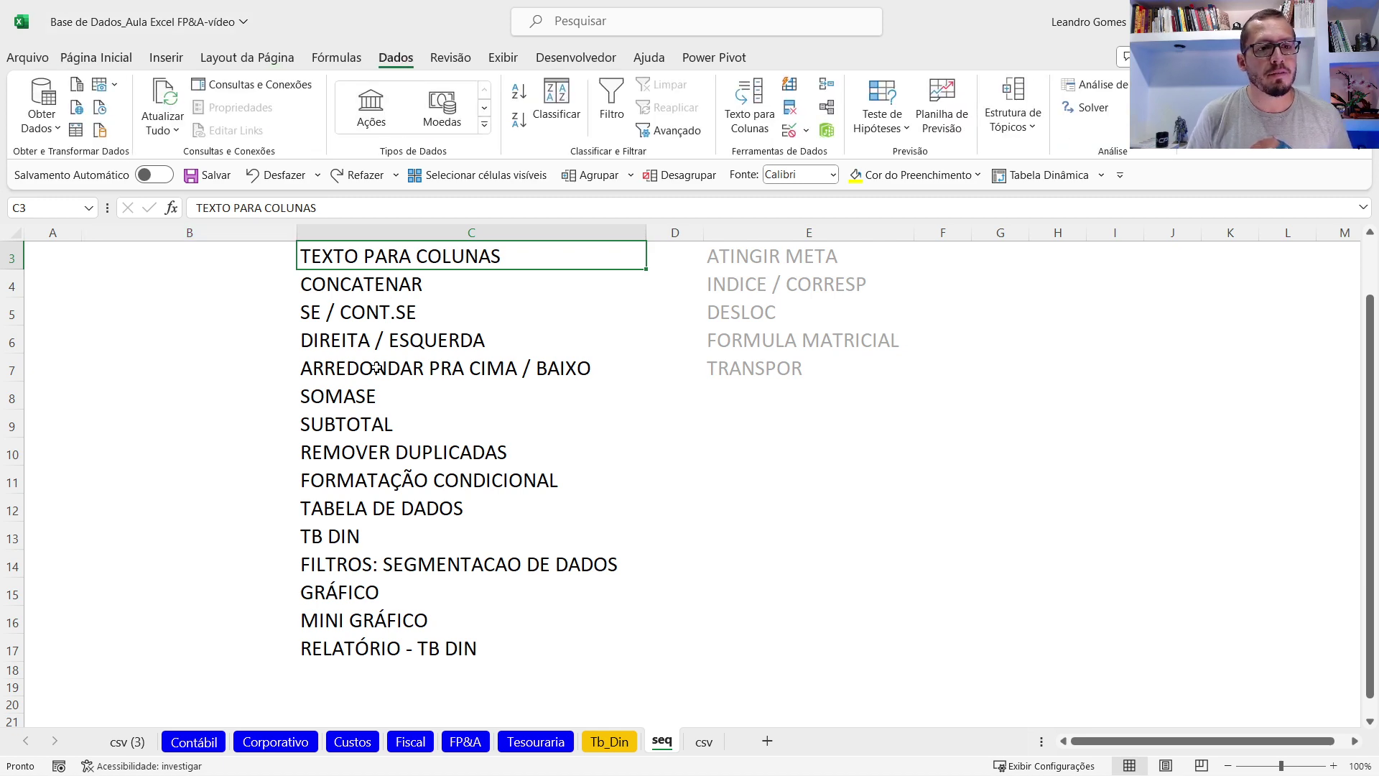
pyautogui.click(751, 108)
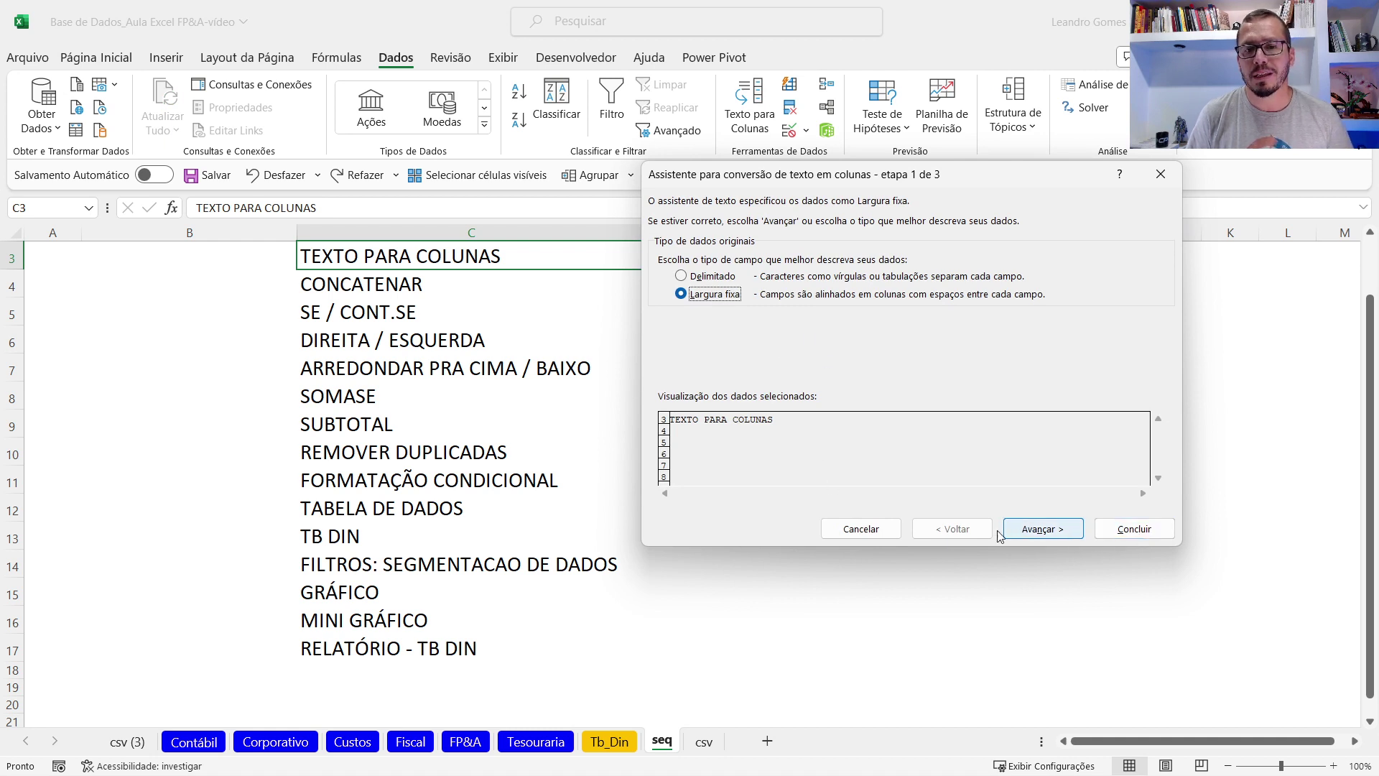
pyautogui.click(888, 530)
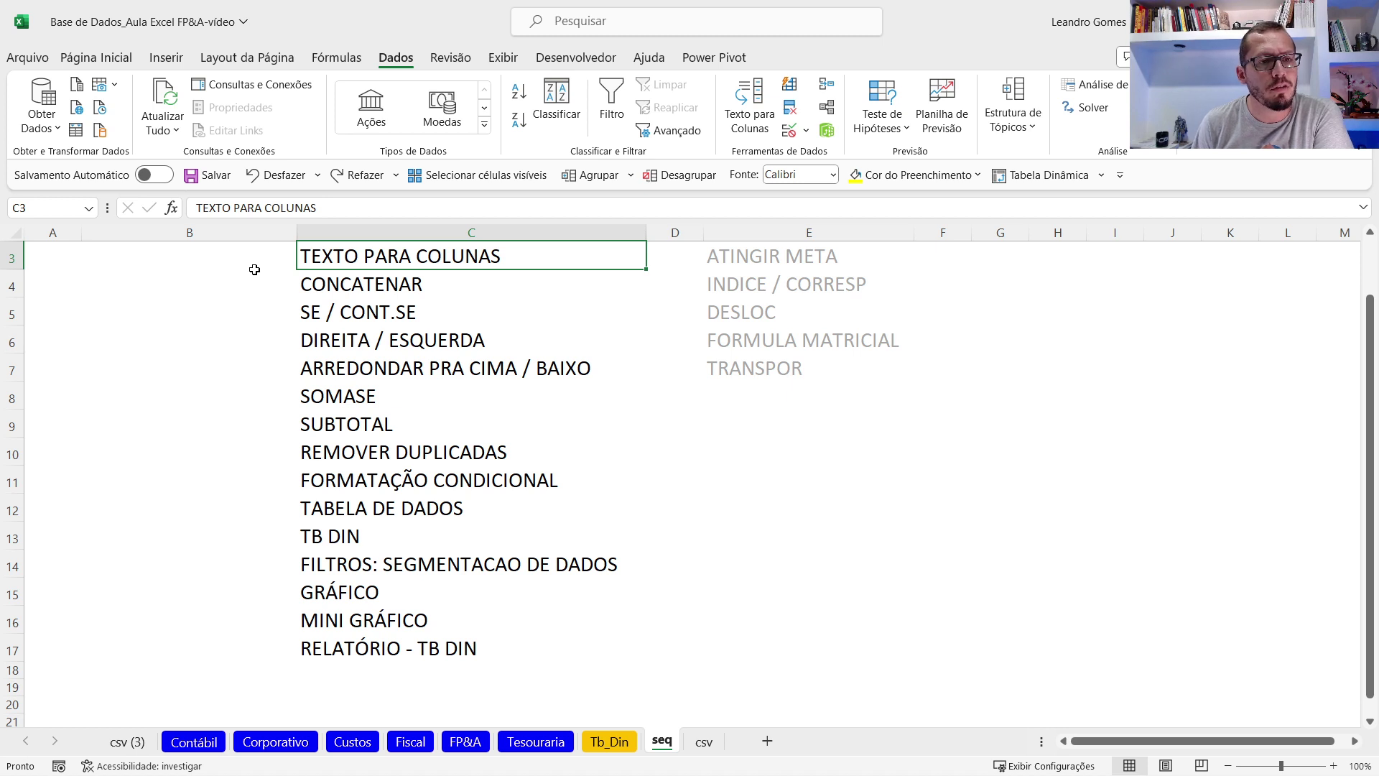
# Go through the lesson topics listed in column C of the seq sheet, from CONCATENAR to RELATÓRIO - TB DIN.
pyautogui.click(263, 290)
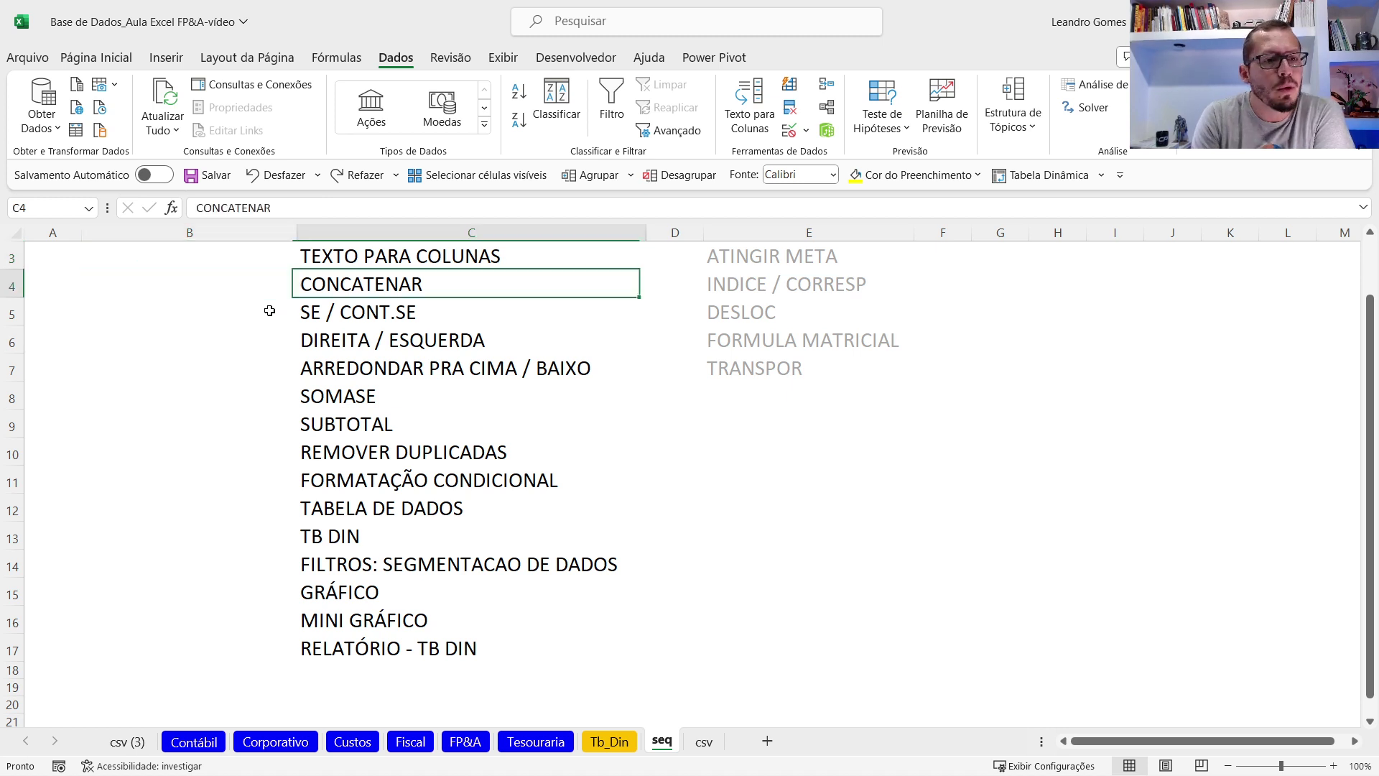
pyautogui.press('Down')
pyautogui.press('Right')
pyautogui.press('Down')
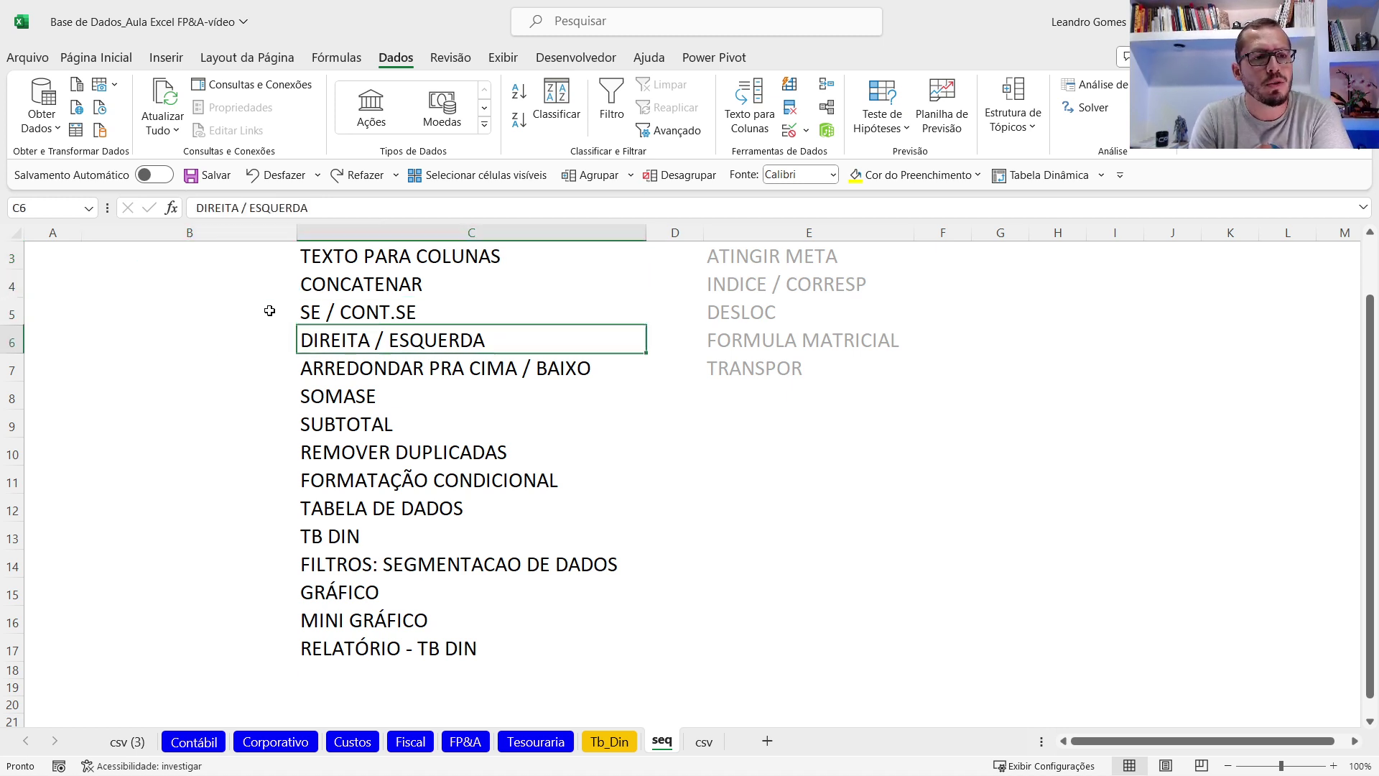
pyautogui.press('Down')
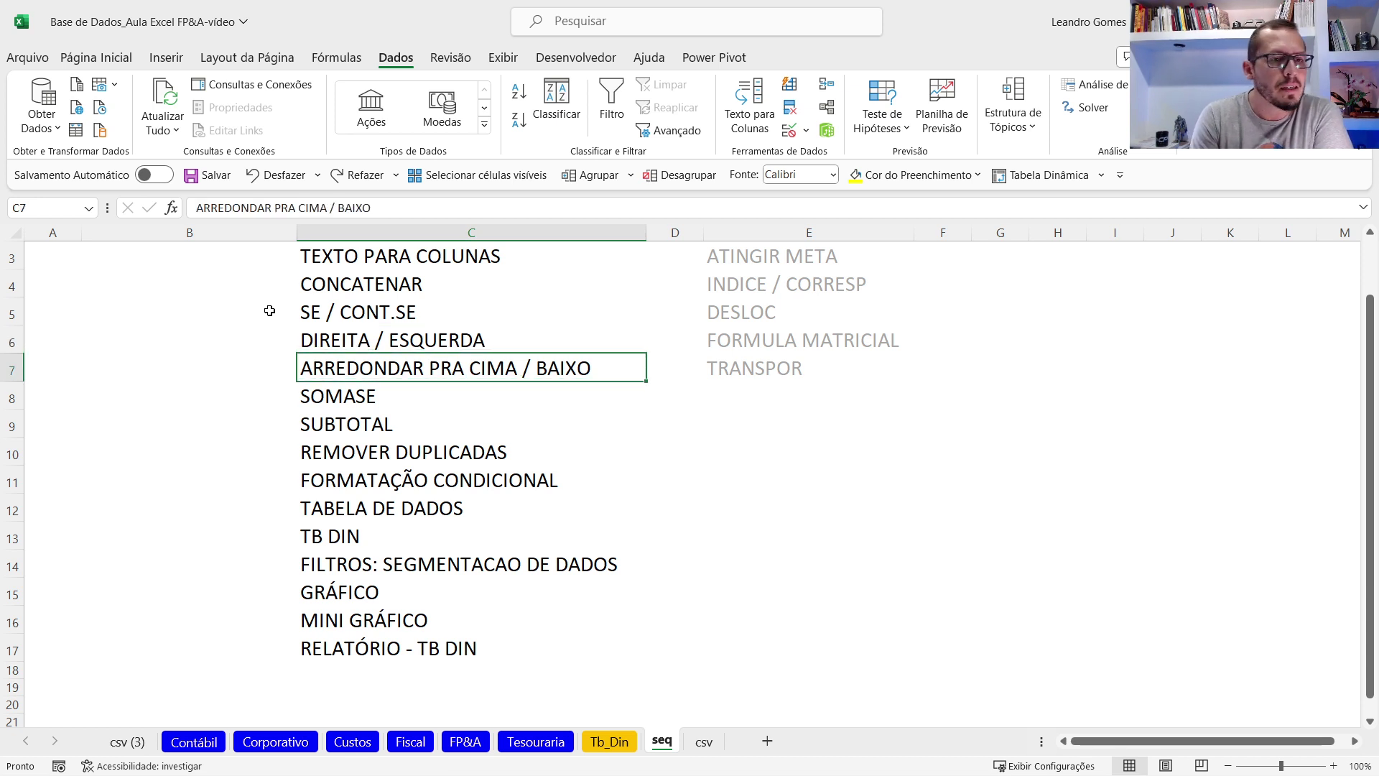
pyautogui.press('Down')
pyautogui.press('Down')
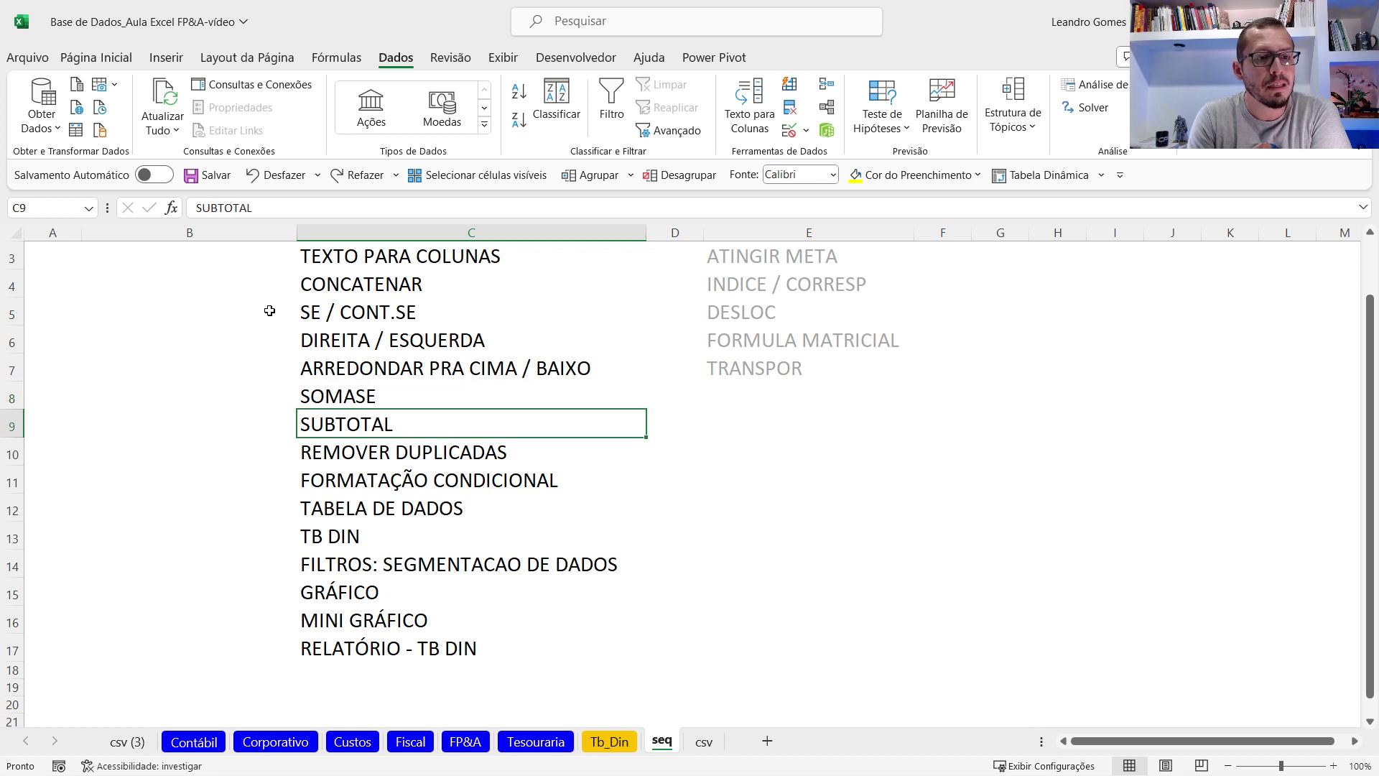
pyautogui.press('Down')
pyautogui.press('Down')
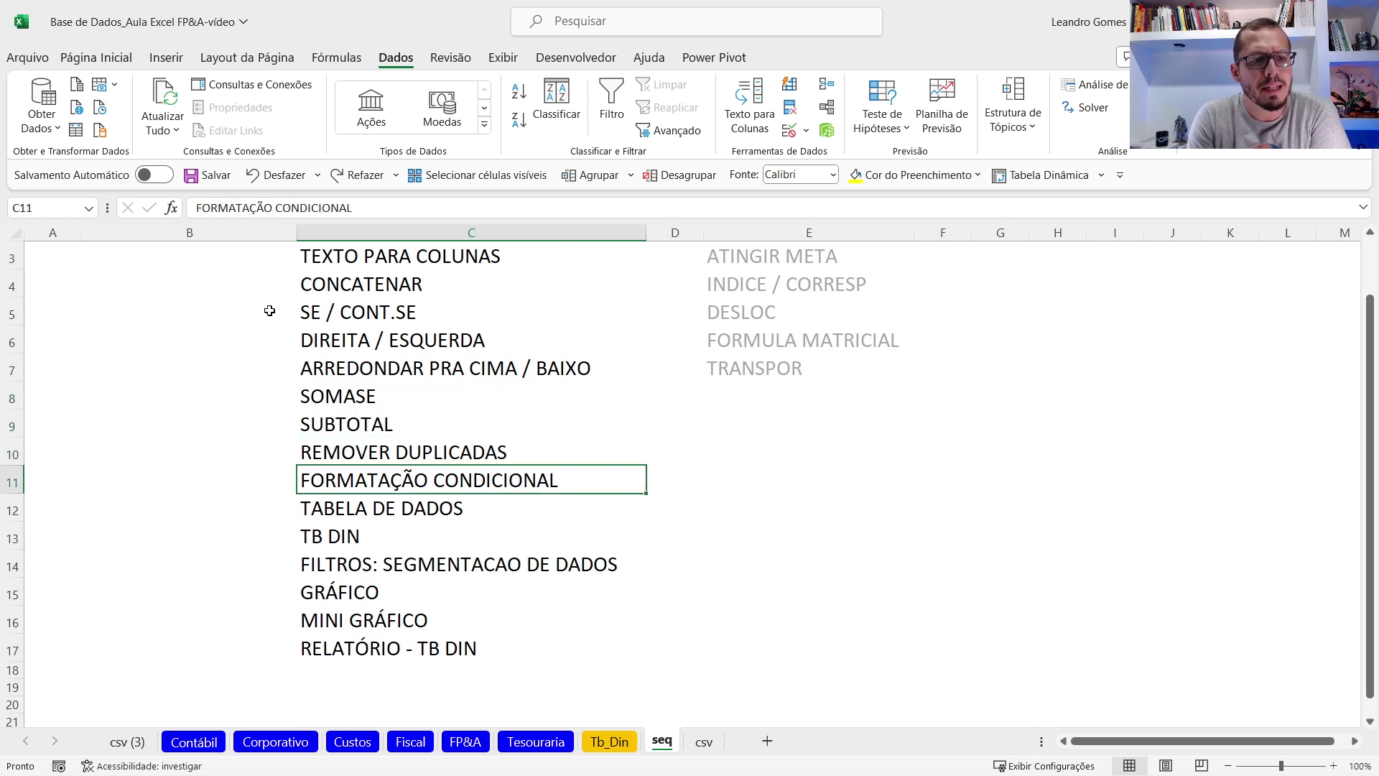
pyautogui.press('Down')
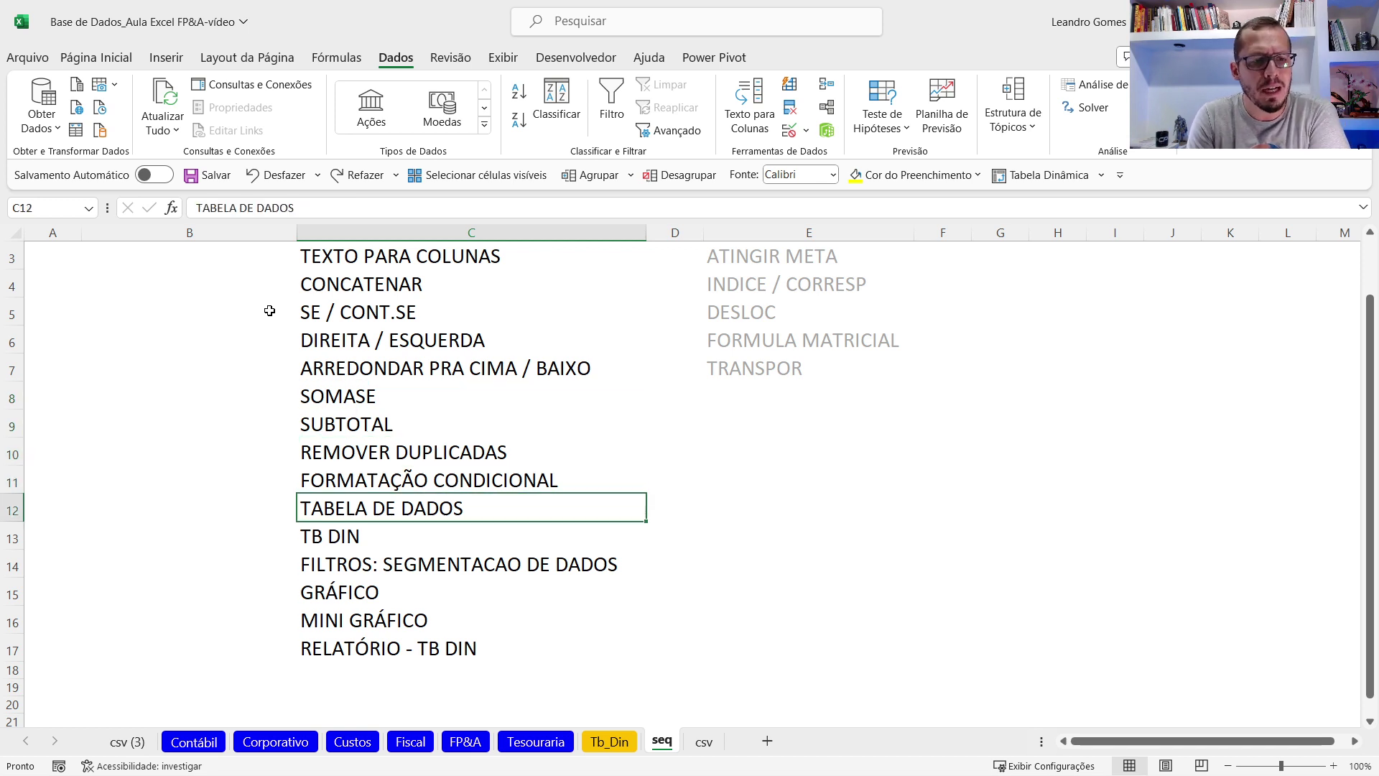
pyautogui.press('Down')
pyautogui.press('Down')
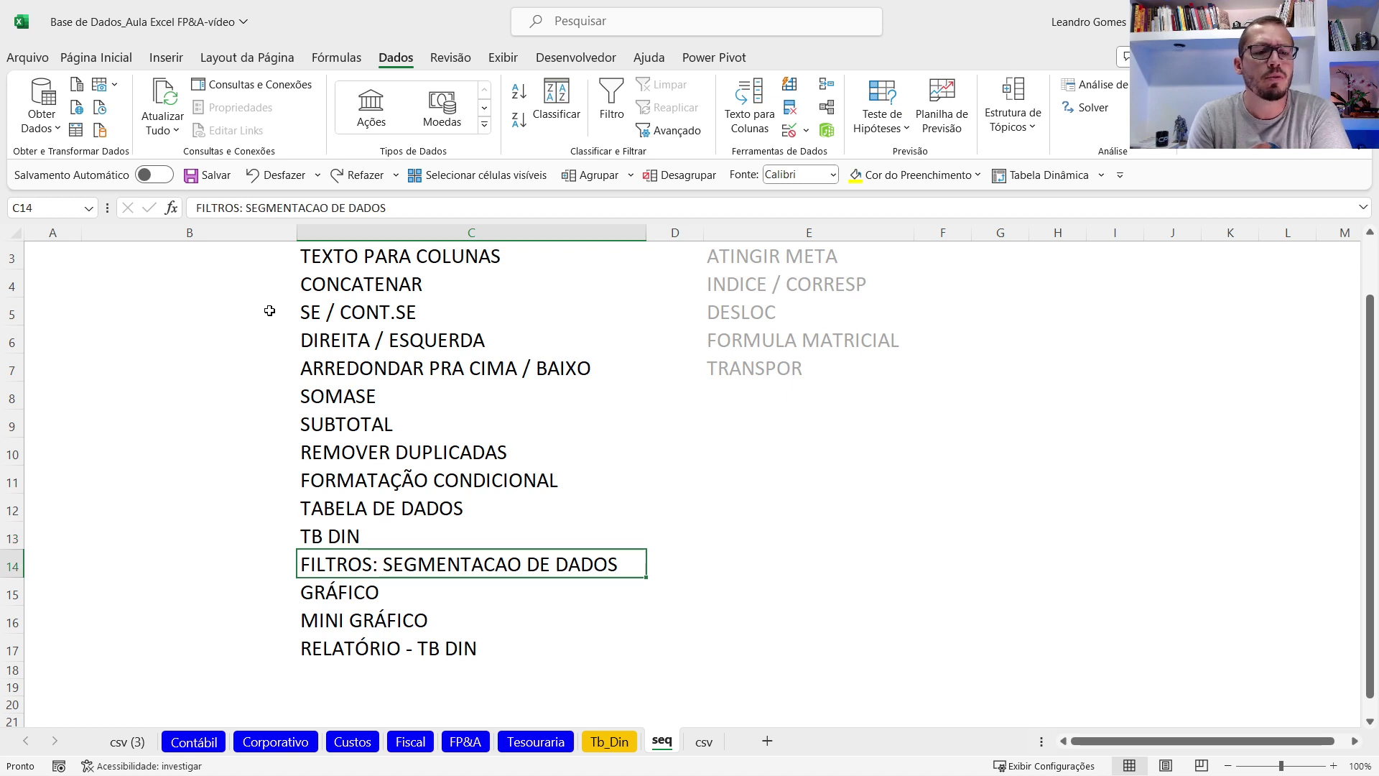
pyautogui.press('Down')
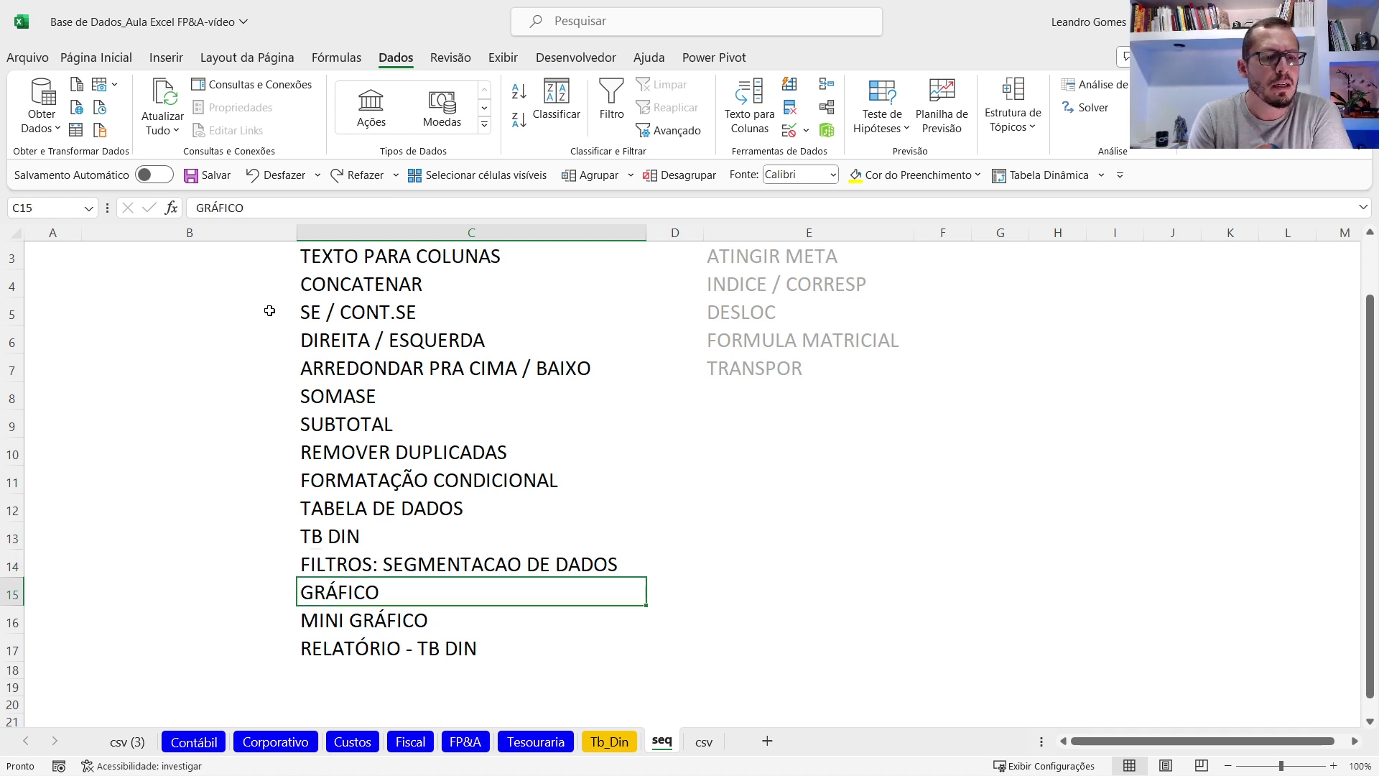
pyautogui.press('Down')
pyautogui.press('Down')
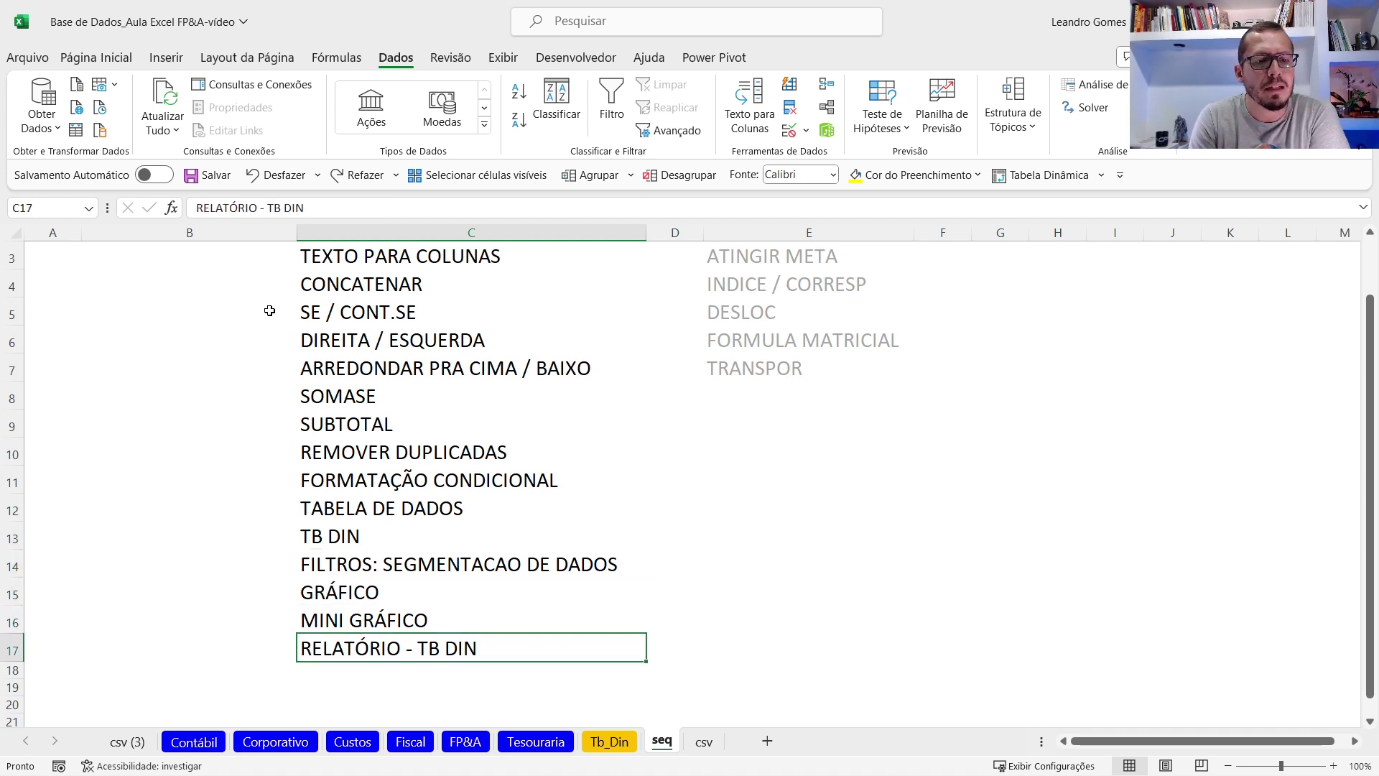
pyautogui.press('Up')
pyautogui.press('Down')
pyautogui.press('Up')
pyautogui.press('Down')
pyautogui.press('Up')
pyautogui.press('Up')
pyautogui.press('Up')
pyautogui.press('Up')
pyautogui.press('Up')
pyautogui.press('Up')
pyautogui.press('Up')
pyautogui.press('Up')
pyautogui.press('Up')
pyautogui.press('Up')
pyautogui.press('Up')
pyautogui.press('Up')
pyautogui.press('Up')
pyautogui.press('Up')
pyautogui.press('Up')
pyautogui.press('Up')
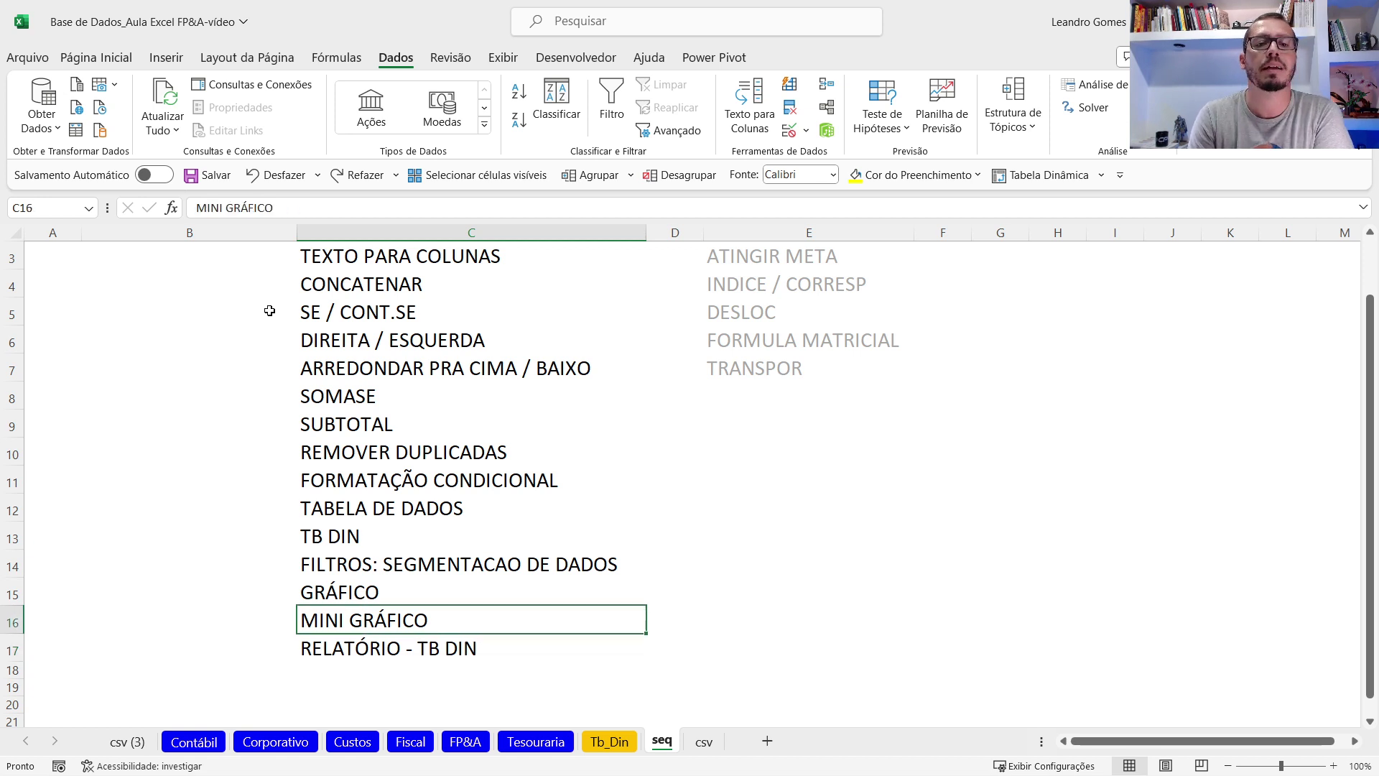
# Review the greyed-out additional topics in column E, from ATINGIR META to TRANSPOR, alongside the main topic list.
pyautogui.press('Down')
pyautogui.press('Down')
pyautogui.press('Down')
pyautogui.press('Right')
pyautogui.press('Right')
pyautogui.press('Up')
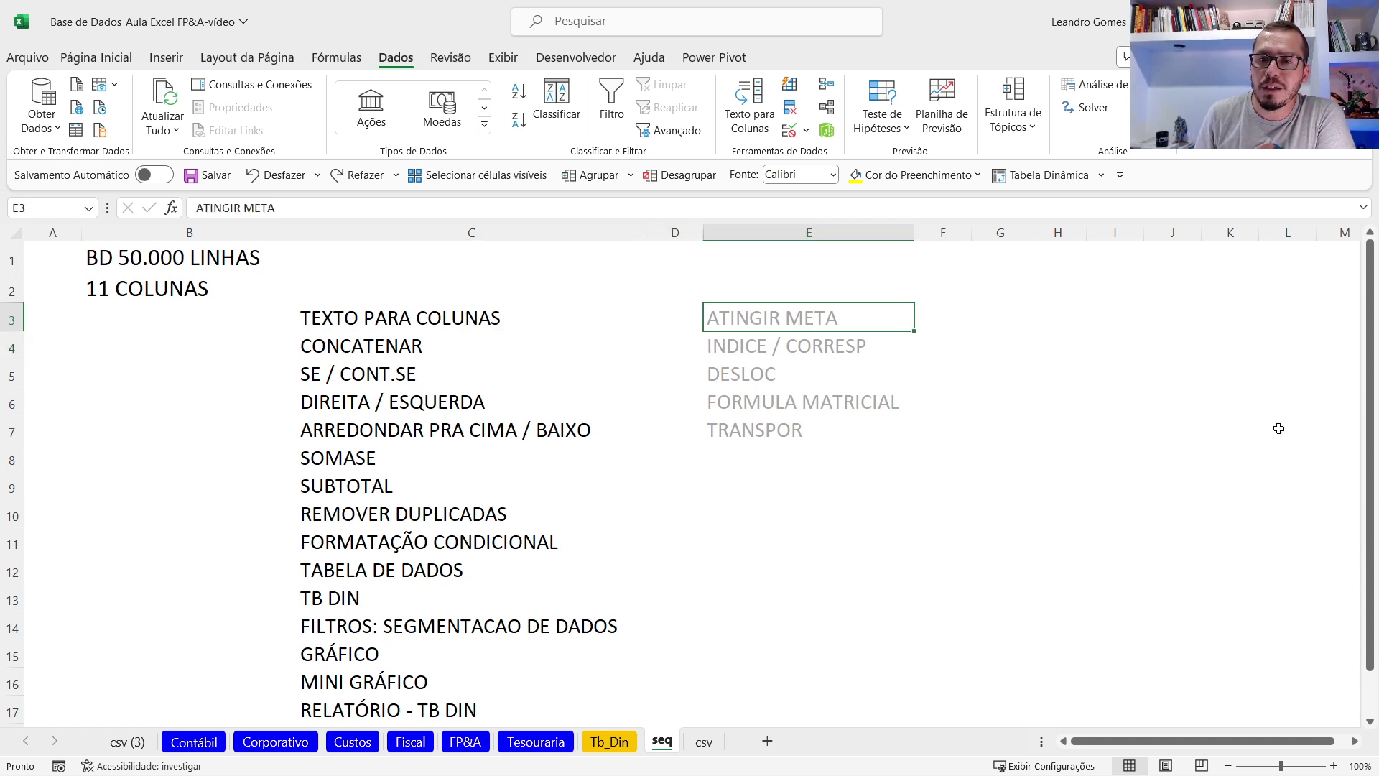
pyautogui.moveTo(1364, 456); pyautogui.dragTo(1364, 499)
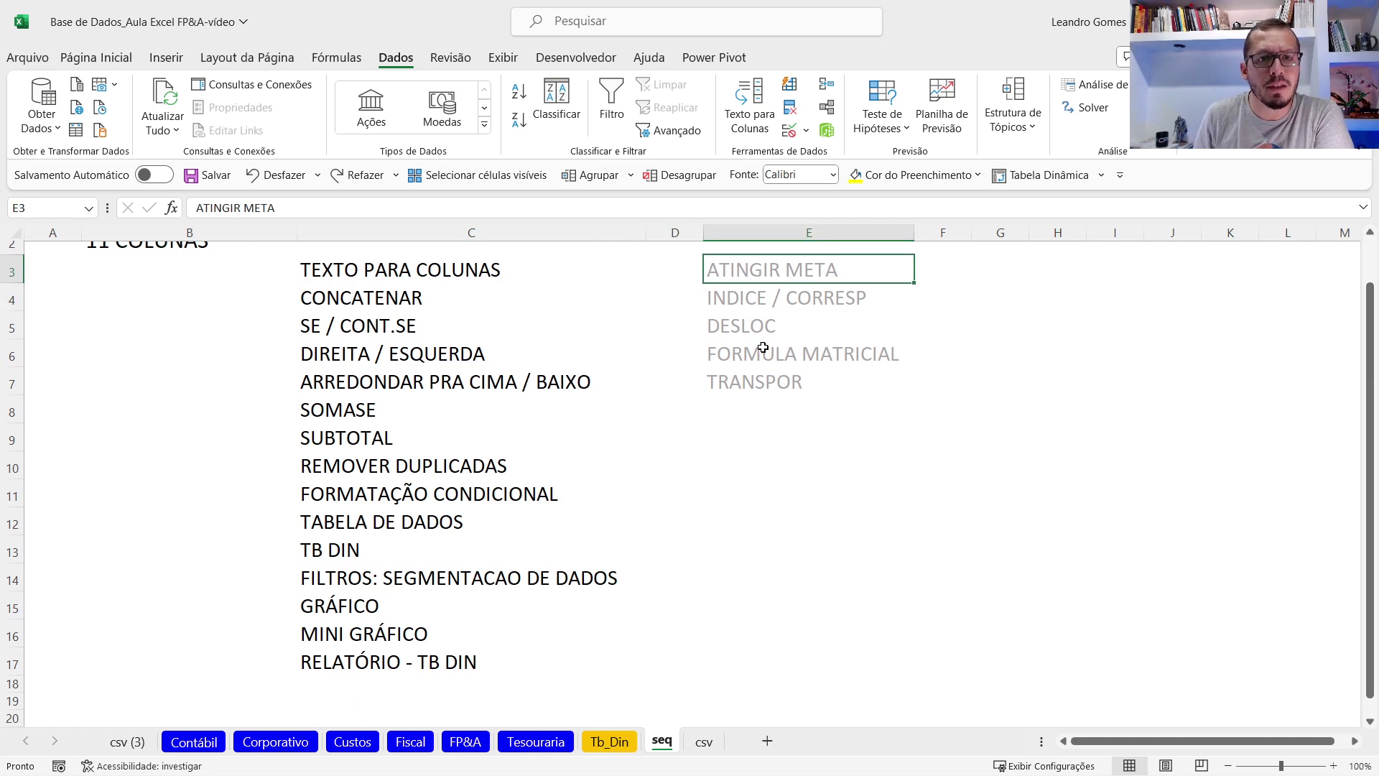
pyautogui.click(740, 388)
pyautogui.click(706, 435)
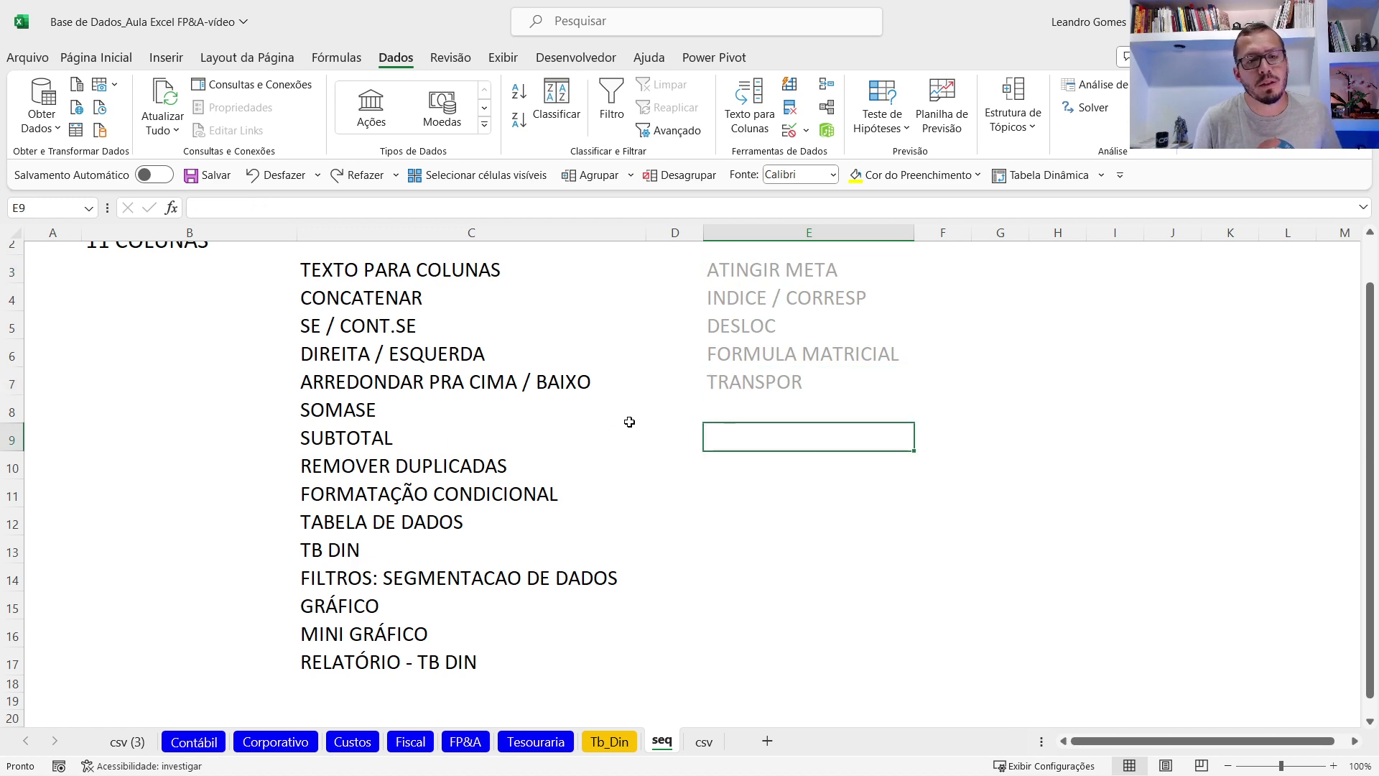
pyautogui.click(607, 431)
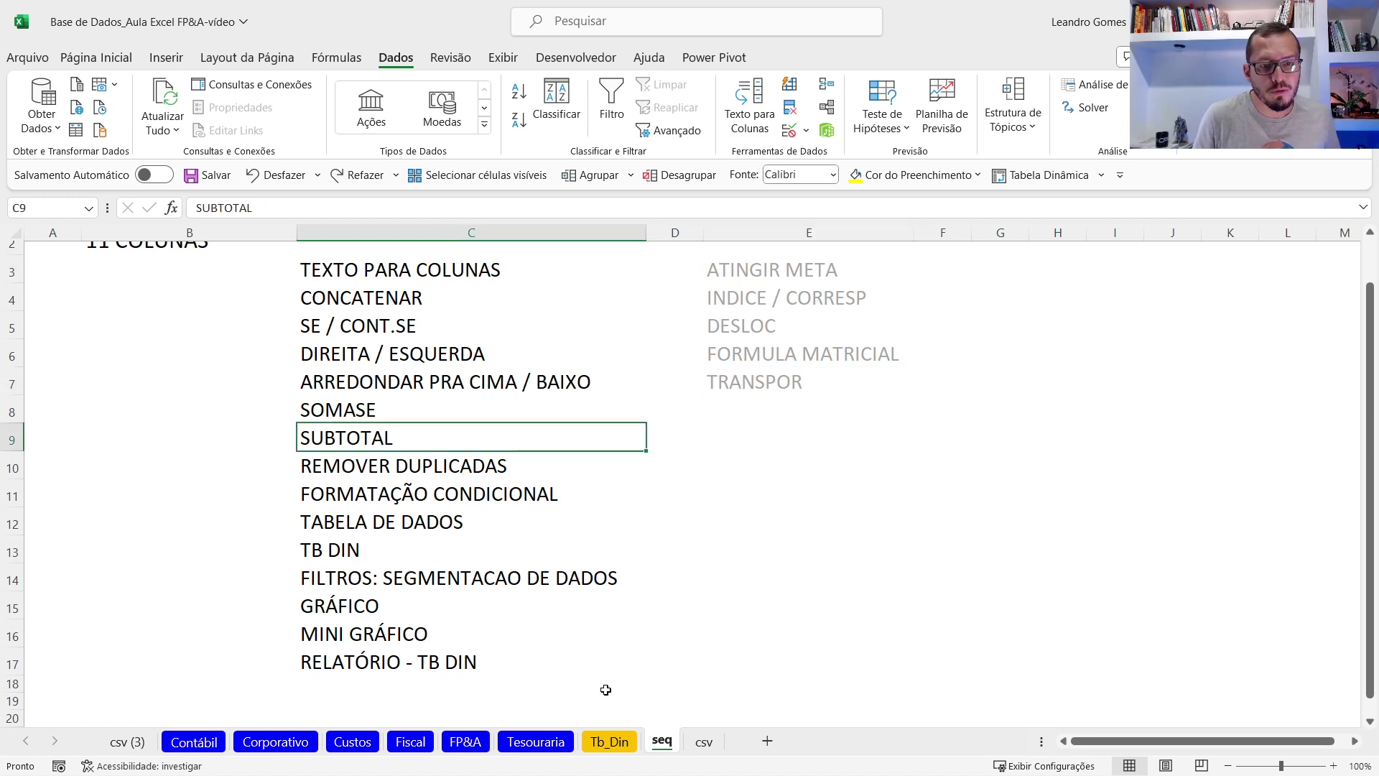
# Switch to the Tb_Din sheet and inspect the salary pivot table and its Gênero and Localização slicers.
pyautogui.click(617, 736)
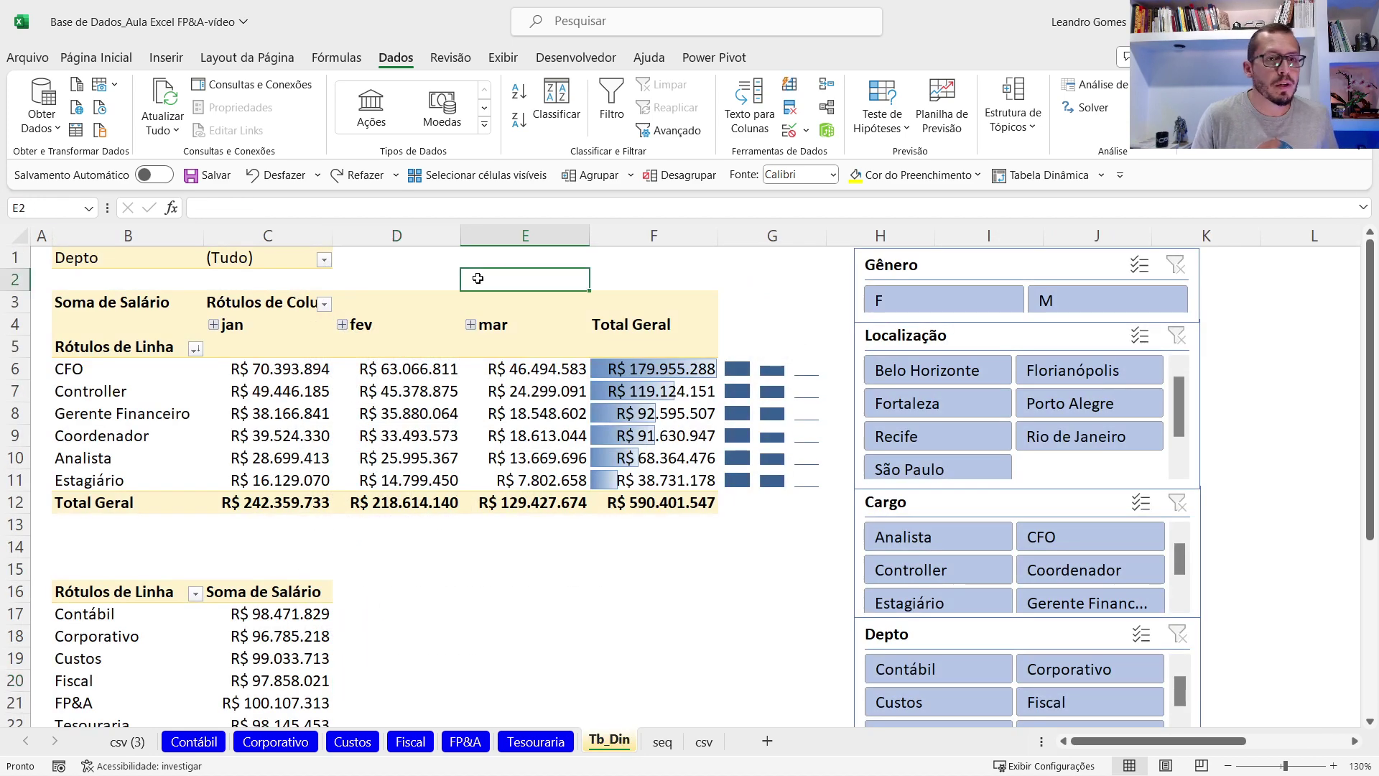
pyautogui.click(253, 368)
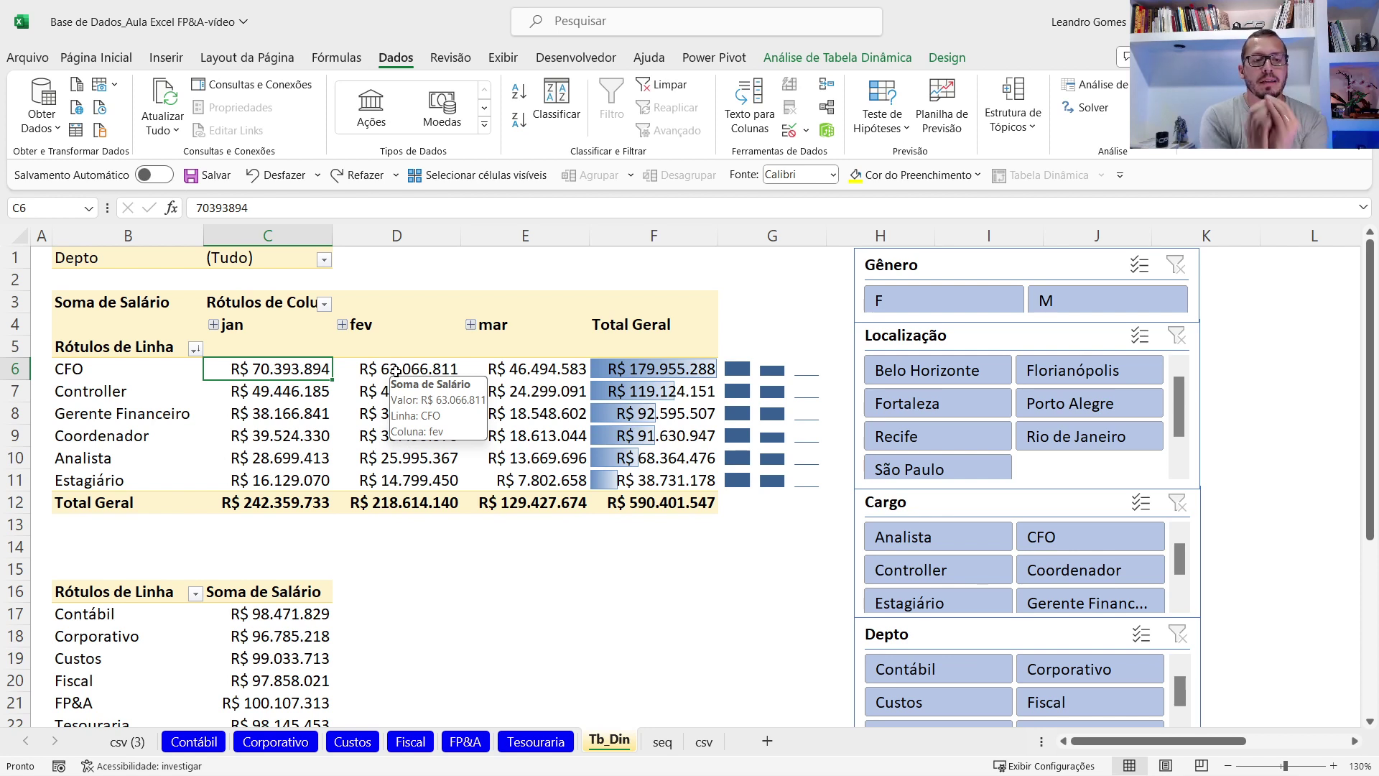
pyautogui.click(945, 261)
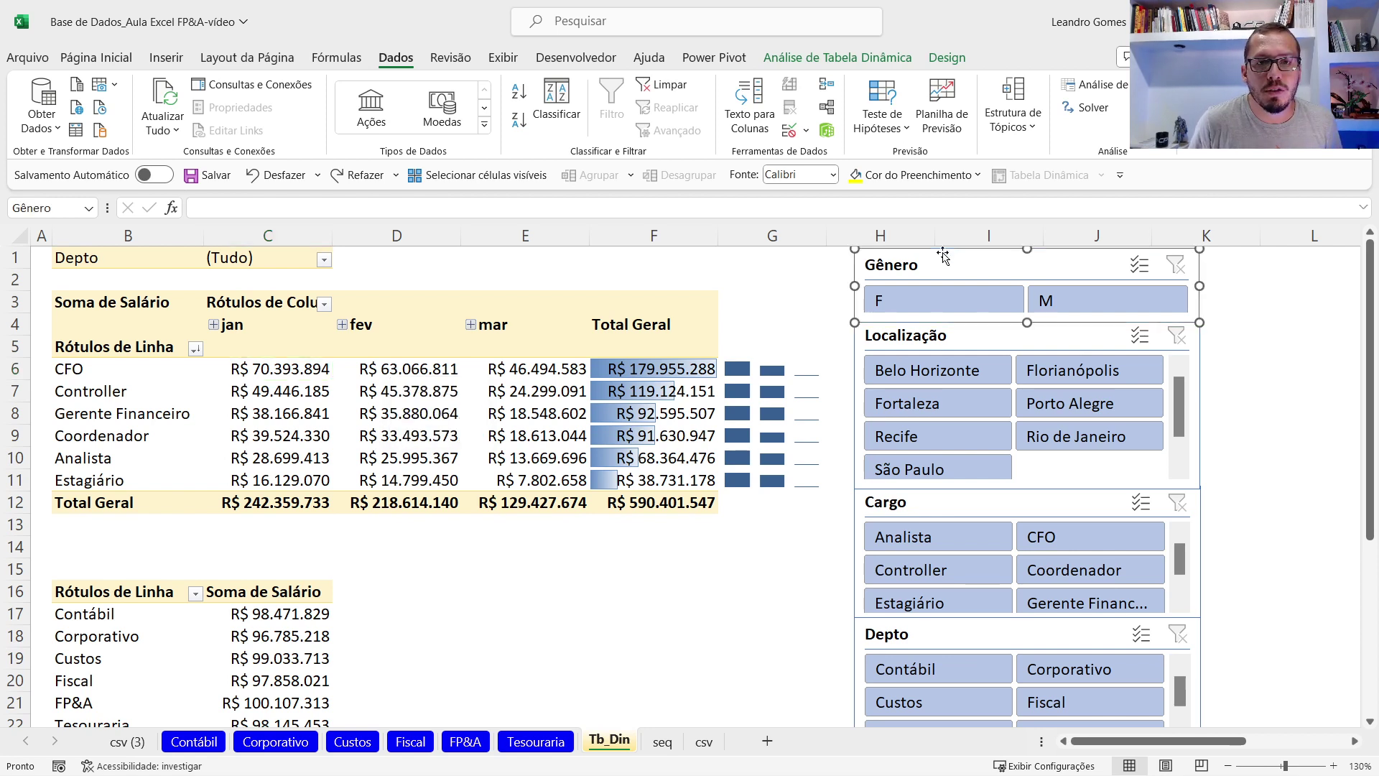
pyautogui.click(1048, 486)
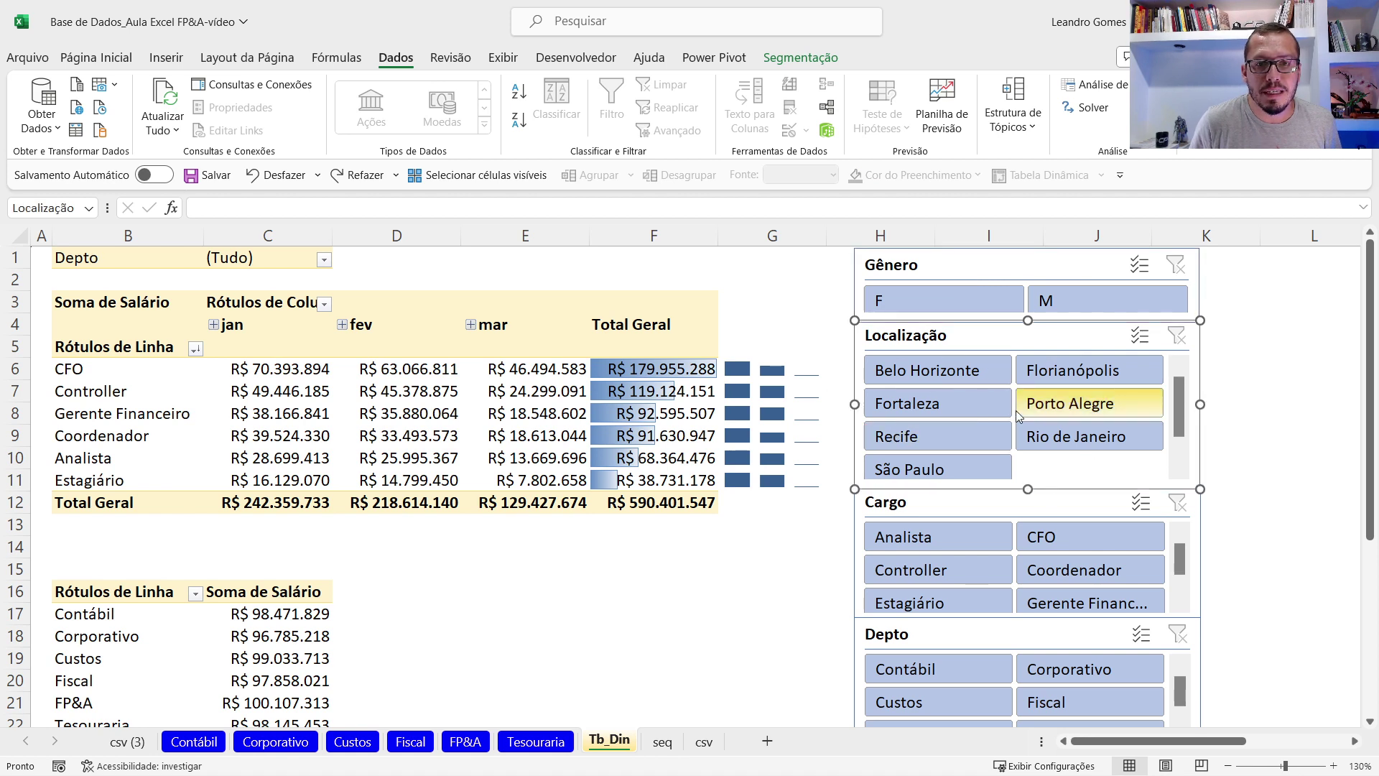
# Filter the pivot tables to Belo Horizonte with the Localização slicer, and clear that filter again.
pyautogui.click(948, 378)
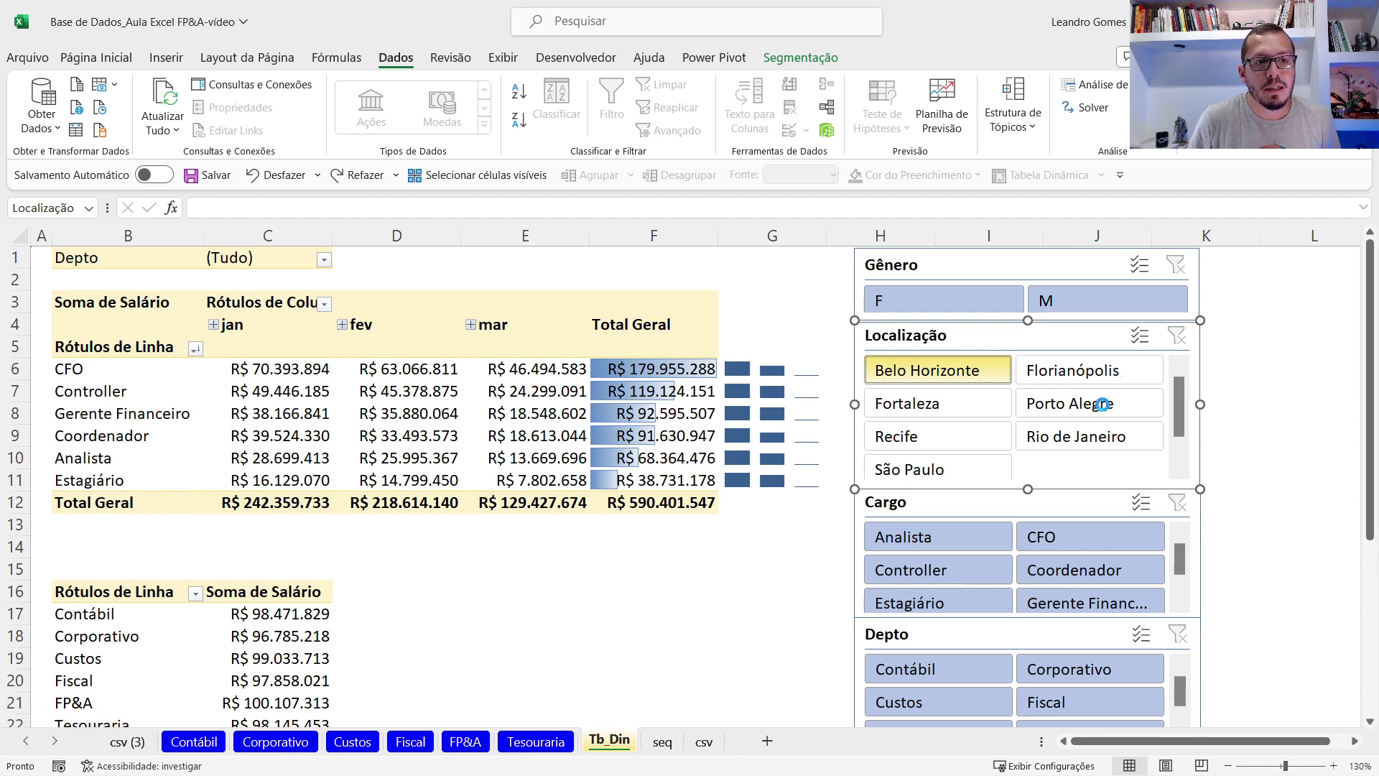
pyautogui.moveTo(1165, 388); pyautogui.dragTo(1085, 386)
pyautogui.click(660, 281)
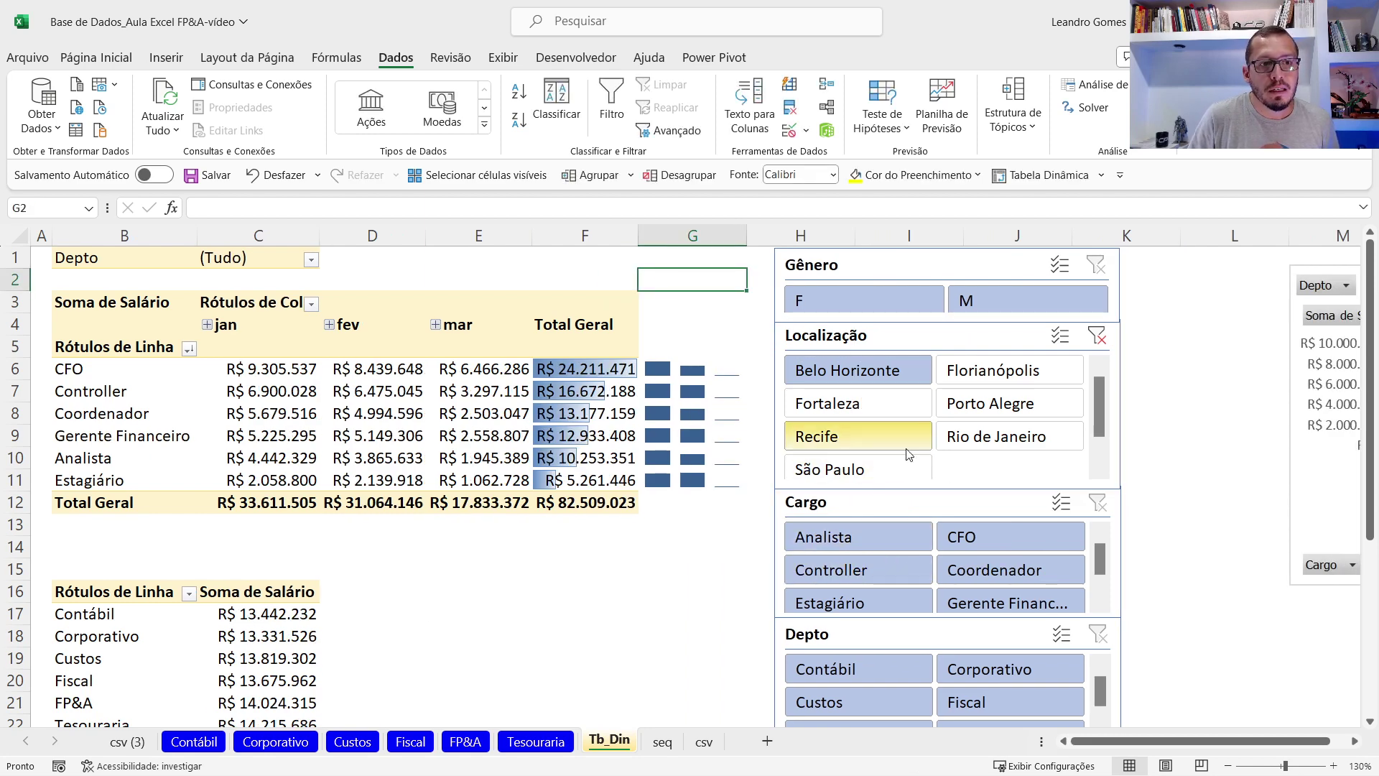
pyautogui.click(1097, 342)
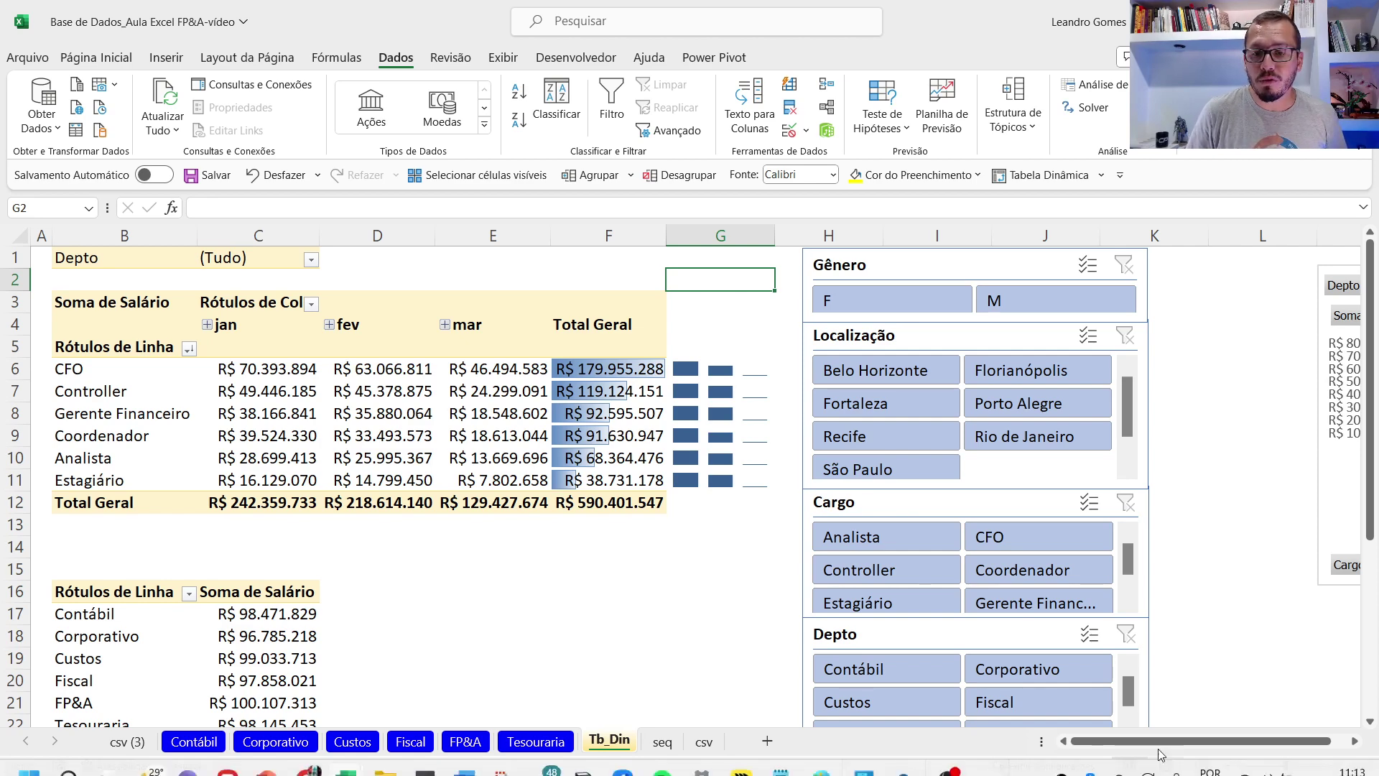
# Examine the salary pivot chart beside the slicers and the monthly sparkline table below the pivot tables on Tb_Din.
pyautogui.moveTo(1231, 742); pyautogui.dragTo(1276, 741)
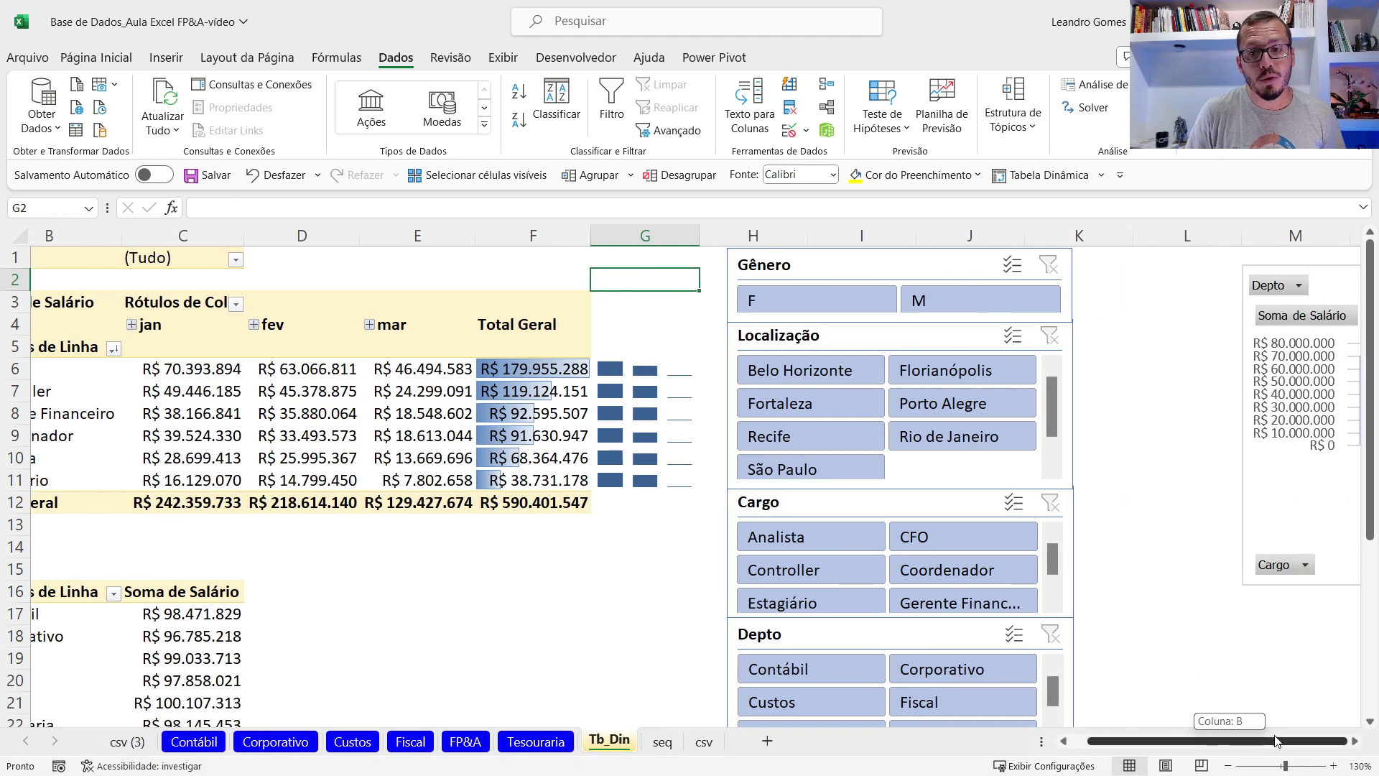
pyautogui.click(1354, 741)
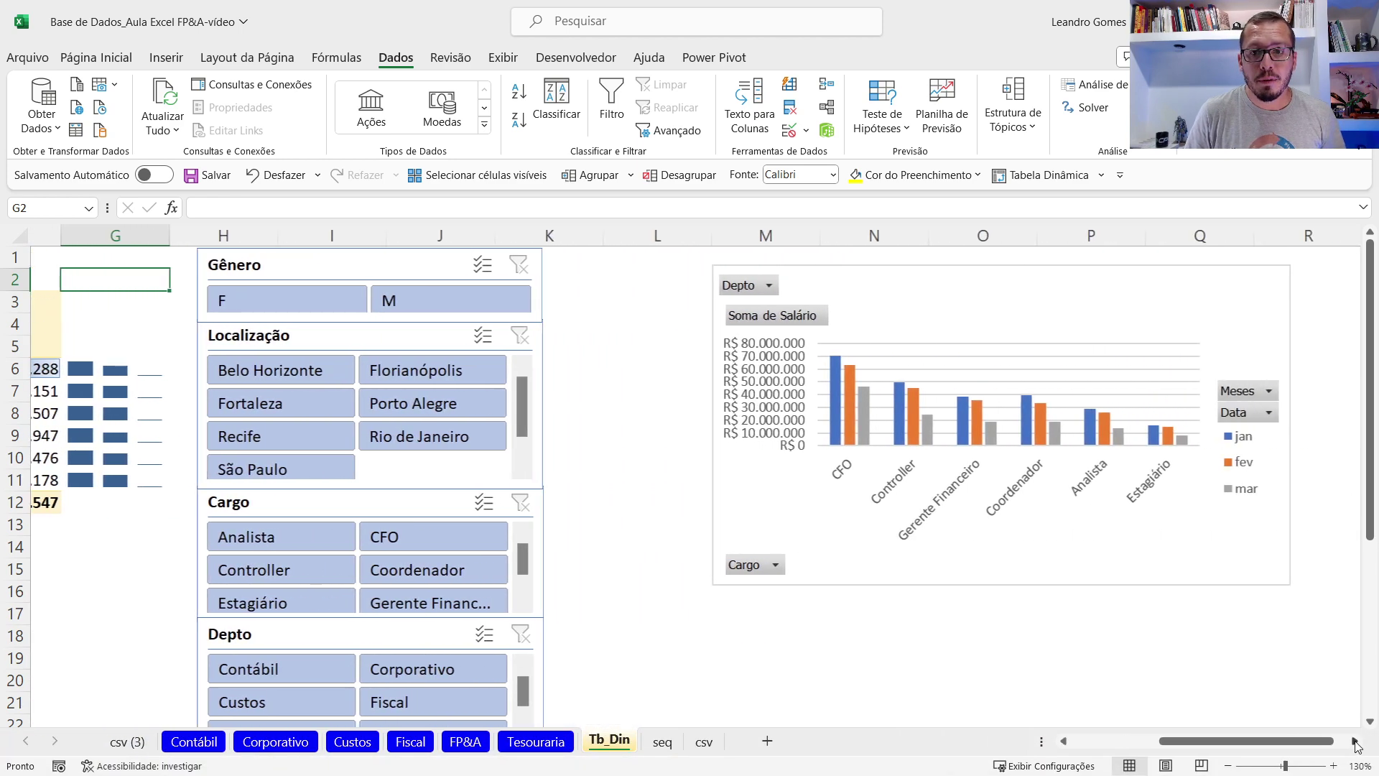
pyautogui.moveTo(1293, 743); pyautogui.dragTo(1174, 742)
pyautogui.scroll(-8, 494, 554)
pyautogui.scroll(2, 575, 564)
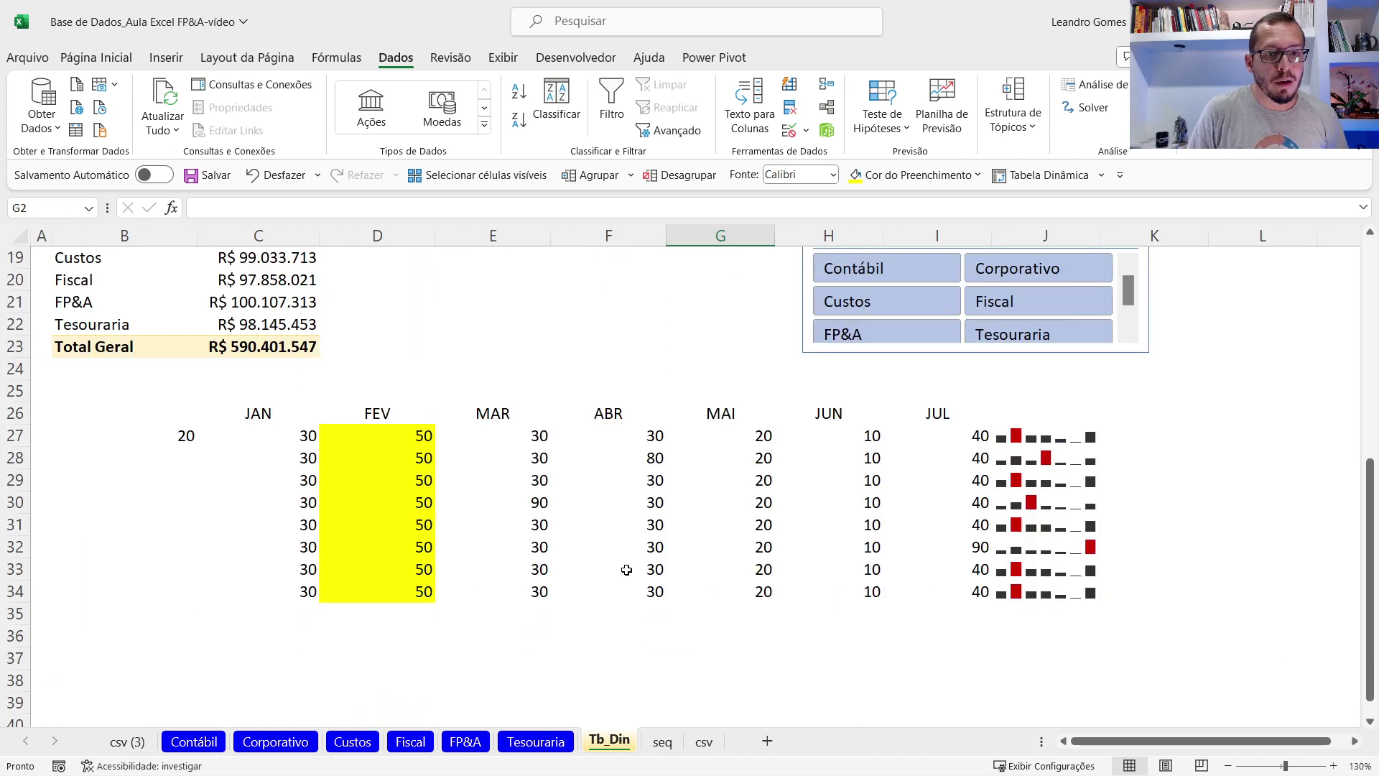
pyautogui.scroll(6, 609, 607)
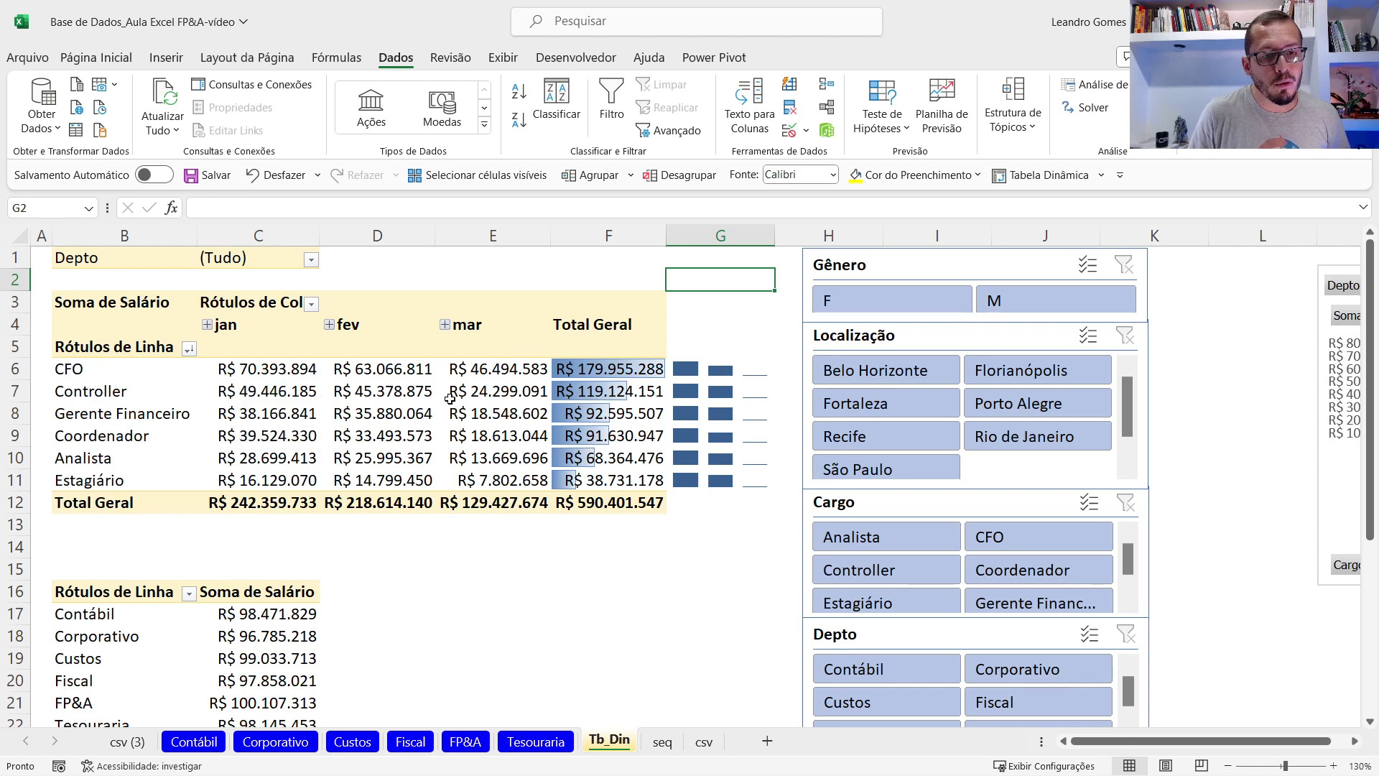
# Examine the Total Geral data bars in column F and the row sparklines in column G beside the salary pivot table.
pyautogui.click(622, 573)
pyautogui.moveTo(573, 371); pyautogui.dragTo(578, 494)
pyautogui.click(946, 58)
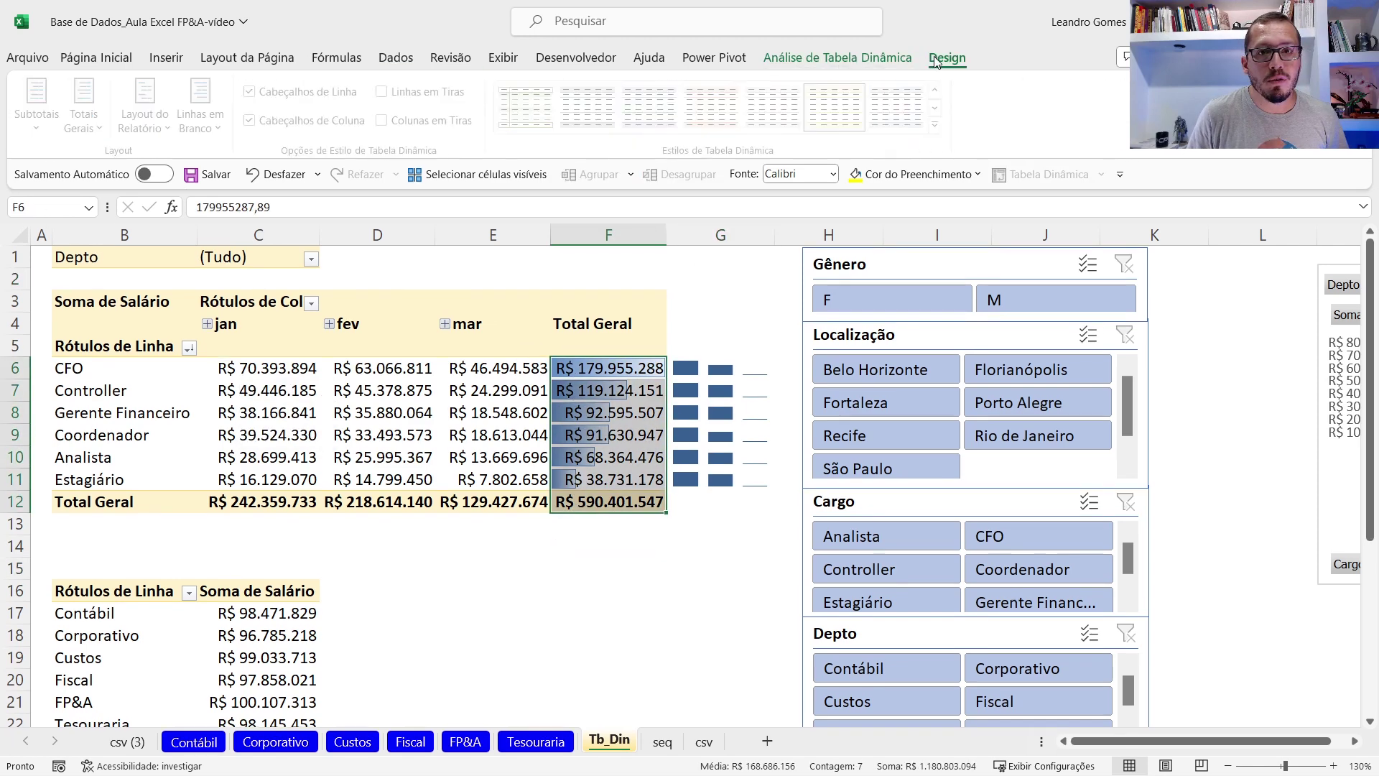
pyautogui.click(578, 598)
pyautogui.click(420, 435)
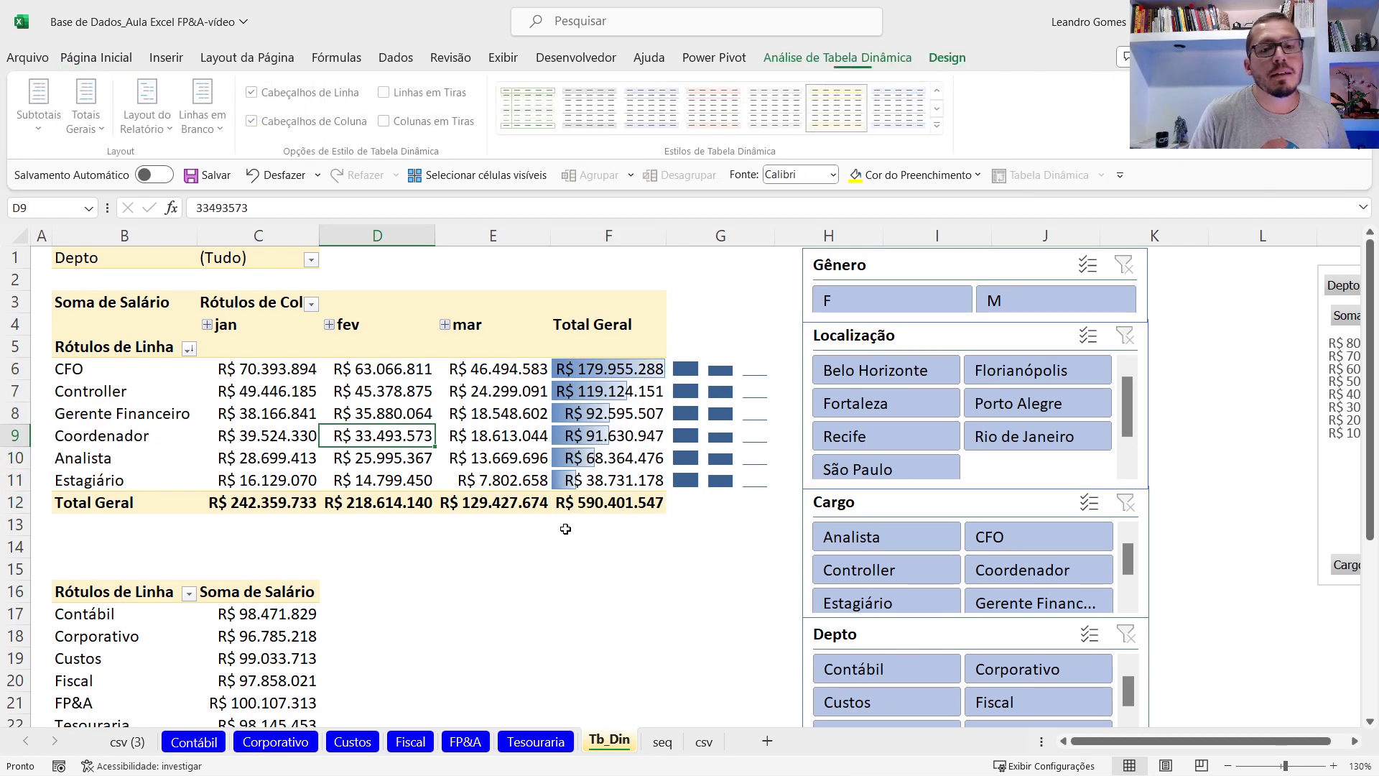
pyautogui.click(712, 367)
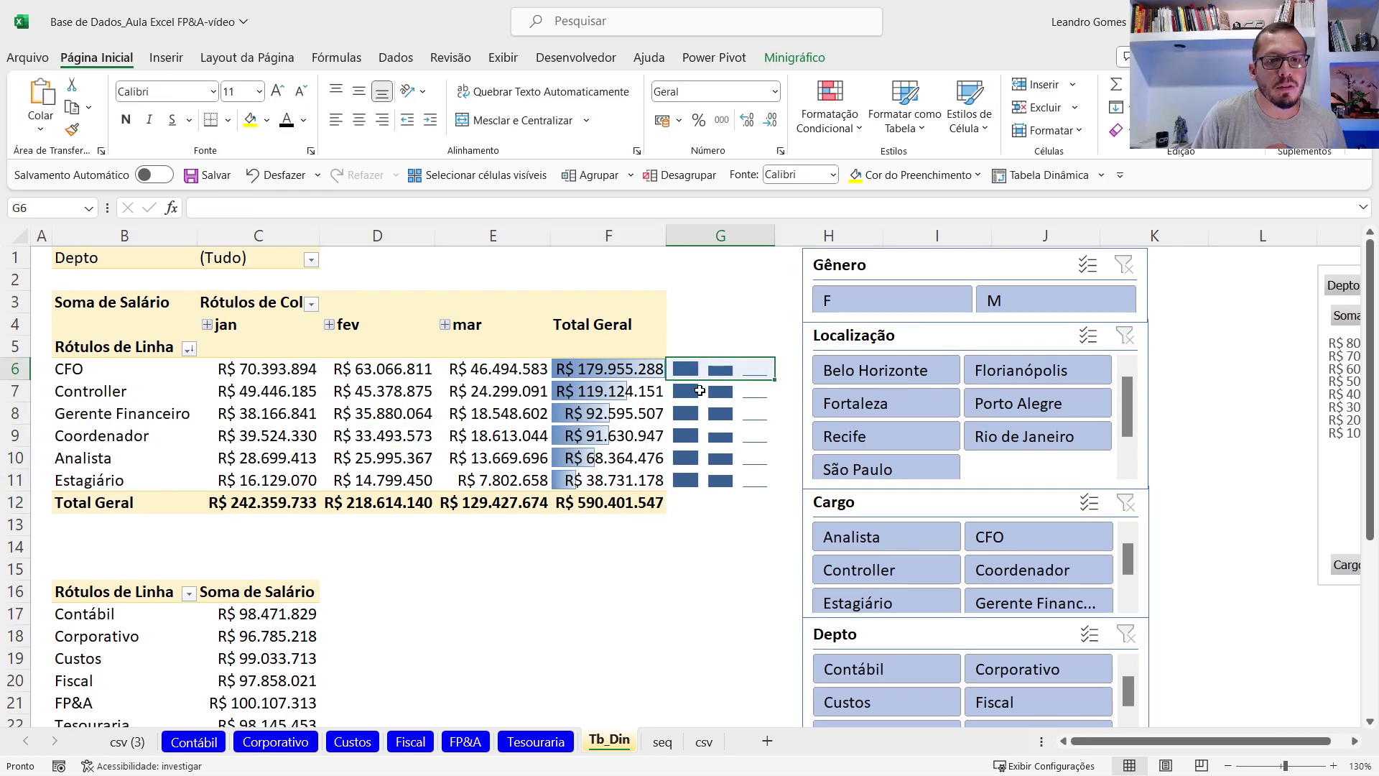
pyautogui.click(606, 582)
pyautogui.click(498, 567)
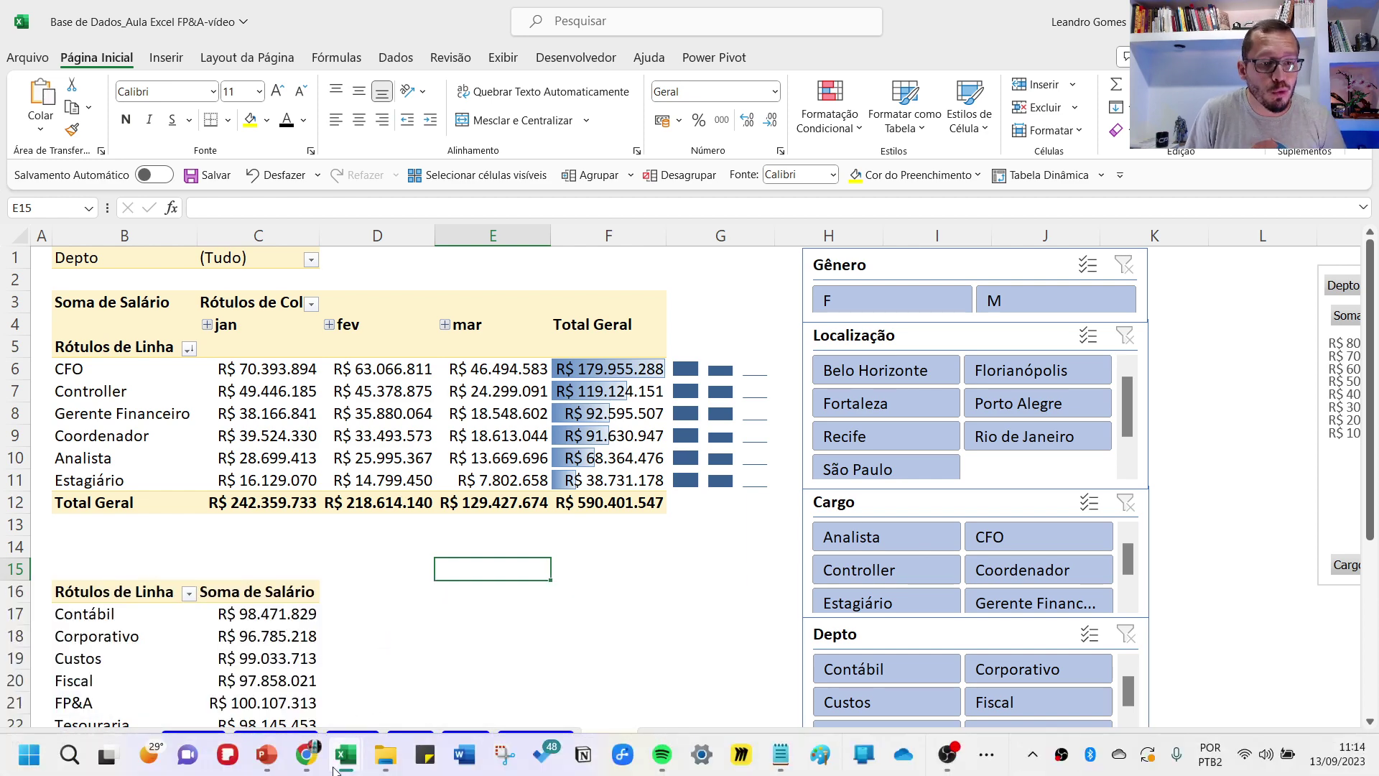
# Switch to the CP_Financial Model workbook and look over the model's structure on the fluxo sheet.
pyautogui.moveTo(343, 758)
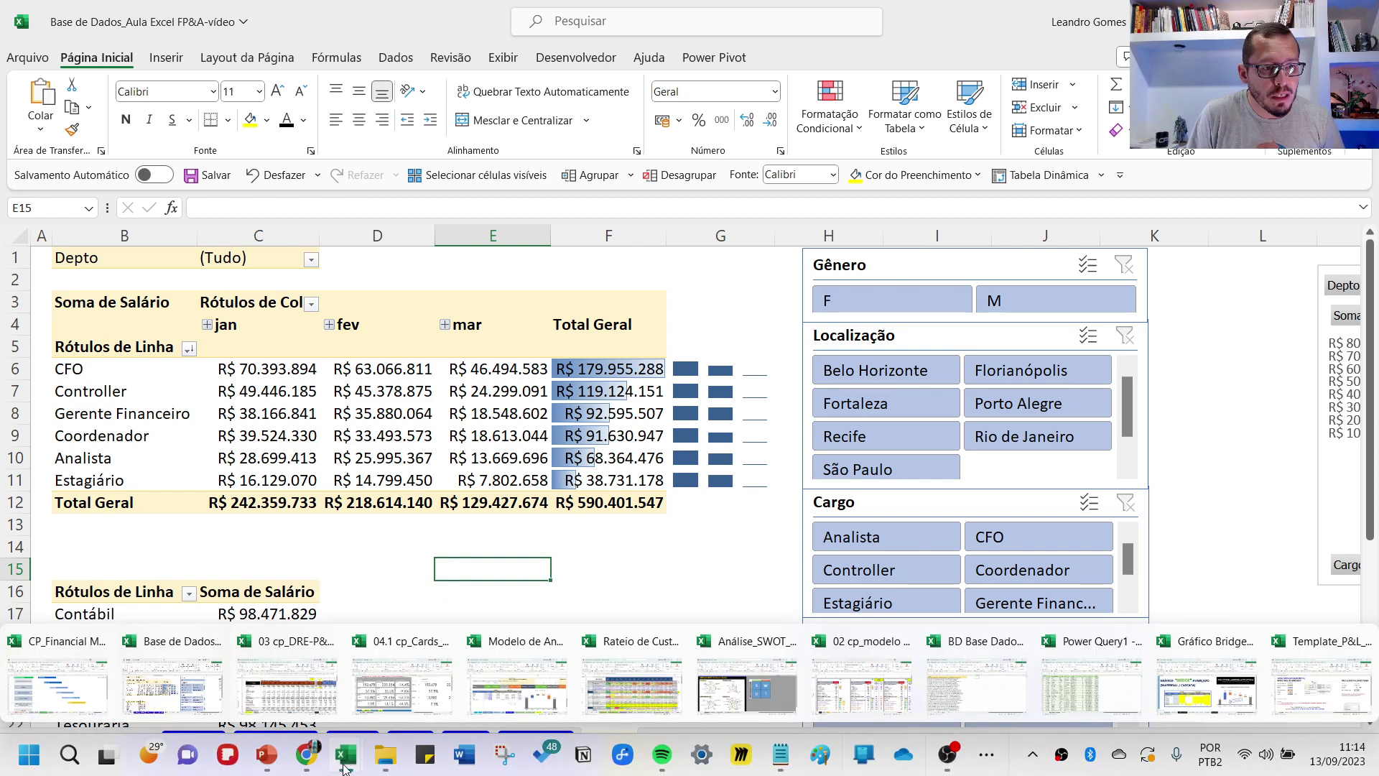
pyautogui.click(17, 693)
pyautogui.click(467, 395)
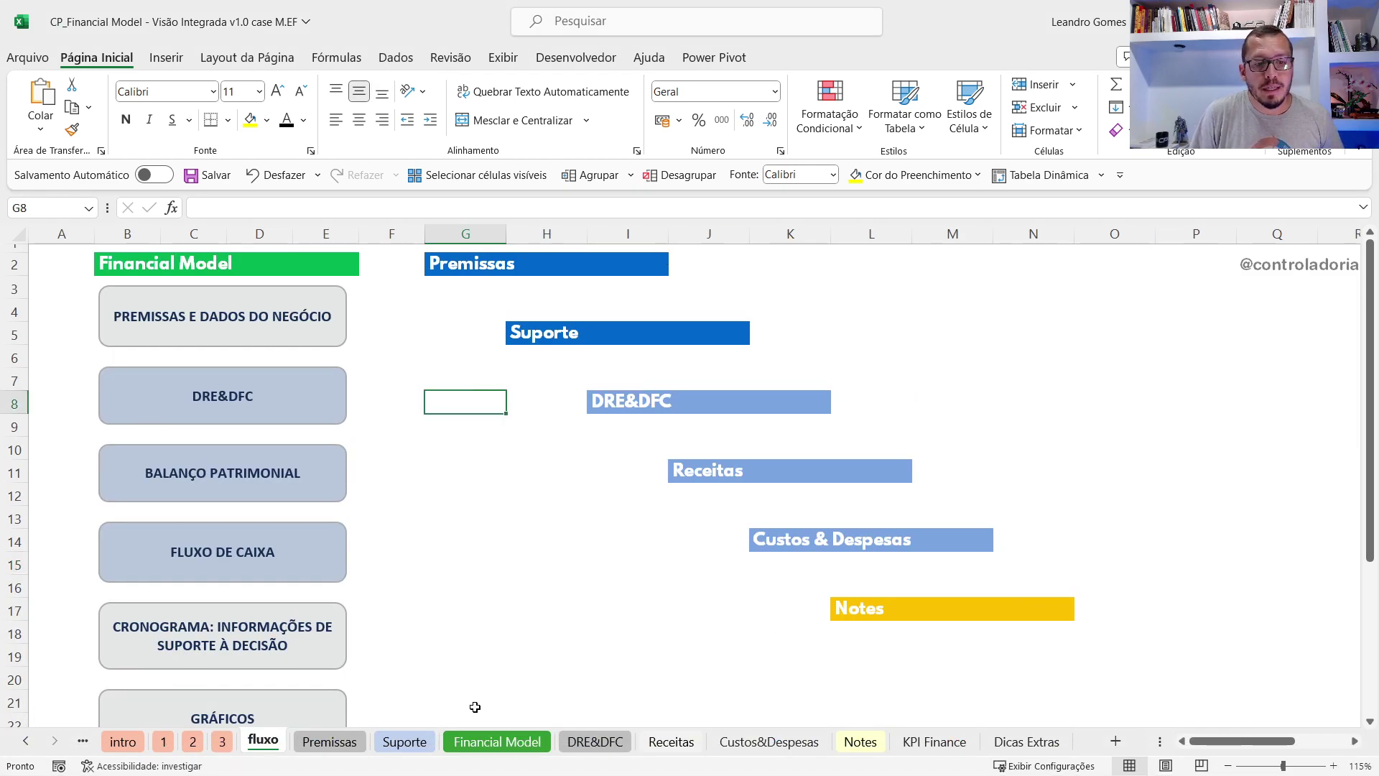
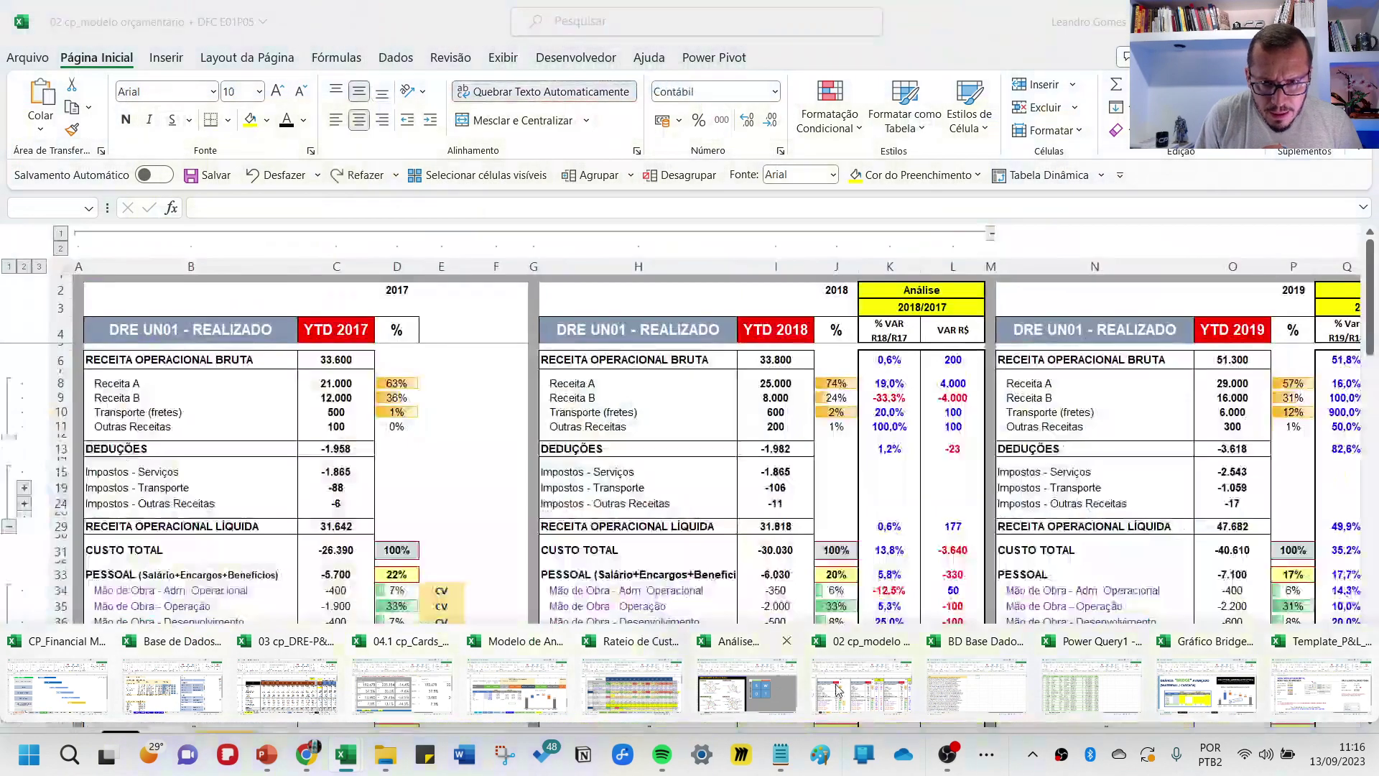
# Switch to the 02 cp_modelo orçamentário + DFC workbook and review the DRE sheet's yearly columns from 2017 to 2020.
pyautogui.click(290, 691)
pyautogui.click(449, 372)
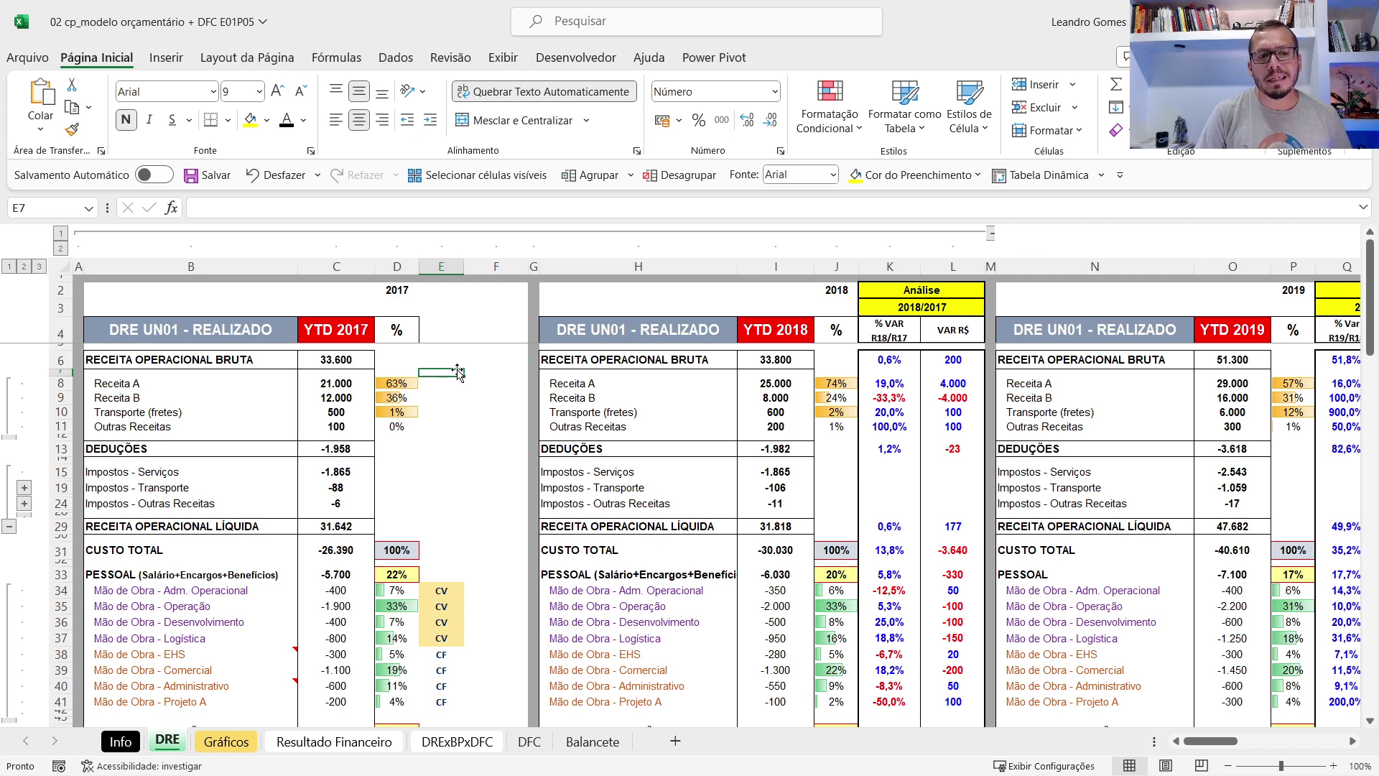
pyautogui.press('Right')
pyautogui.press('Right')
pyautogui.press('Right')
pyautogui.press('Right')
pyautogui.press('Right')
pyautogui.press('Right')
pyautogui.press('Right')
pyautogui.press('Right')
pyautogui.press('Right')
pyautogui.press('Right')
pyautogui.press('Right')
pyautogui.press('Right')
pyautogui.press('Right')
pyautogui.press('Right')
pyautogui.press('Right')
pyautogui.press('Right')
pyautogui.press('Right')
pyautogui.press('Right')
pyautogui.press('Right')
pyautogui.press('Right')
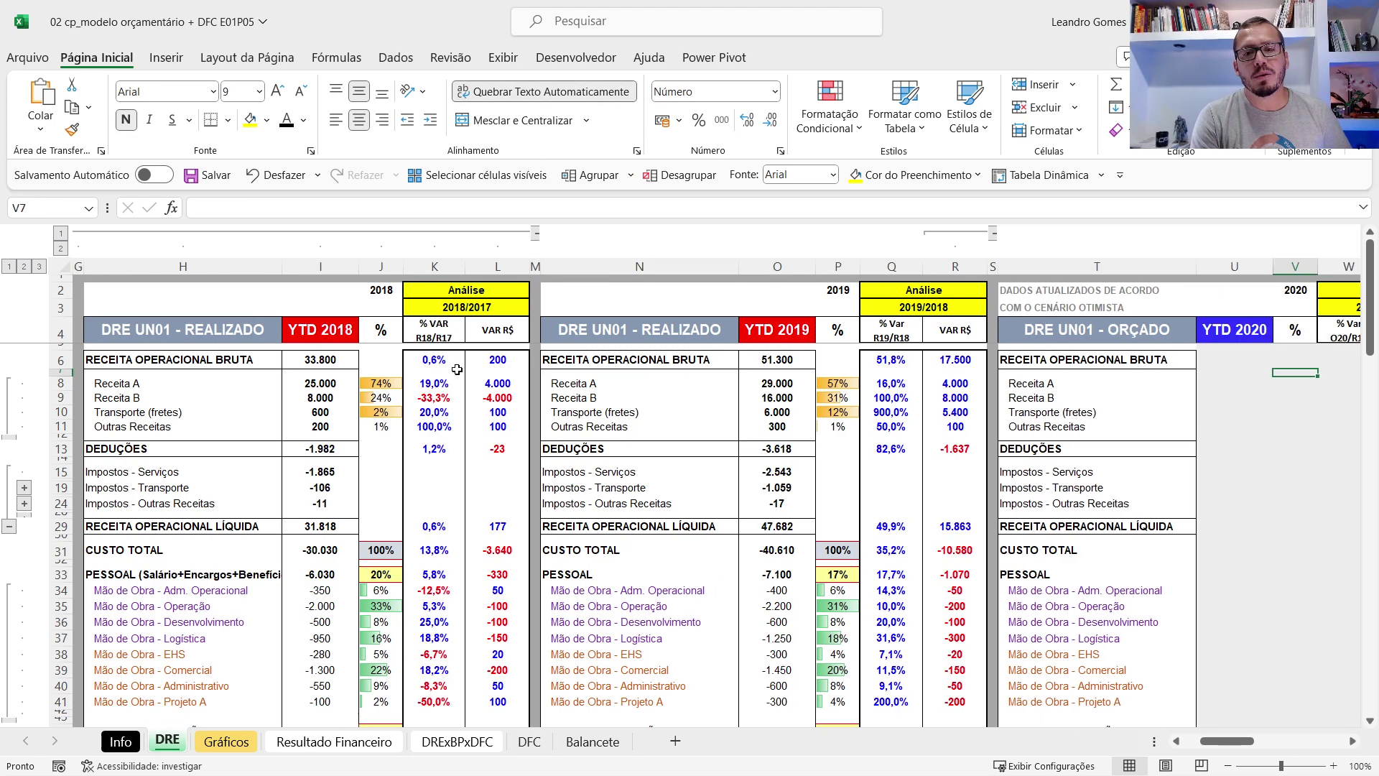
pyautogui.press('Right')
pyautogui.press('Right')
pyautogui.press('Right')
pyautogui.press('Right')
pyautogui.press('Left')
pyautogui.press('Left')
pyautogui.press('Left')
pyautogui.press('Left')
pyautogui.press('Left')
pyautogui.press('Left')
pyautogui.press('Left')
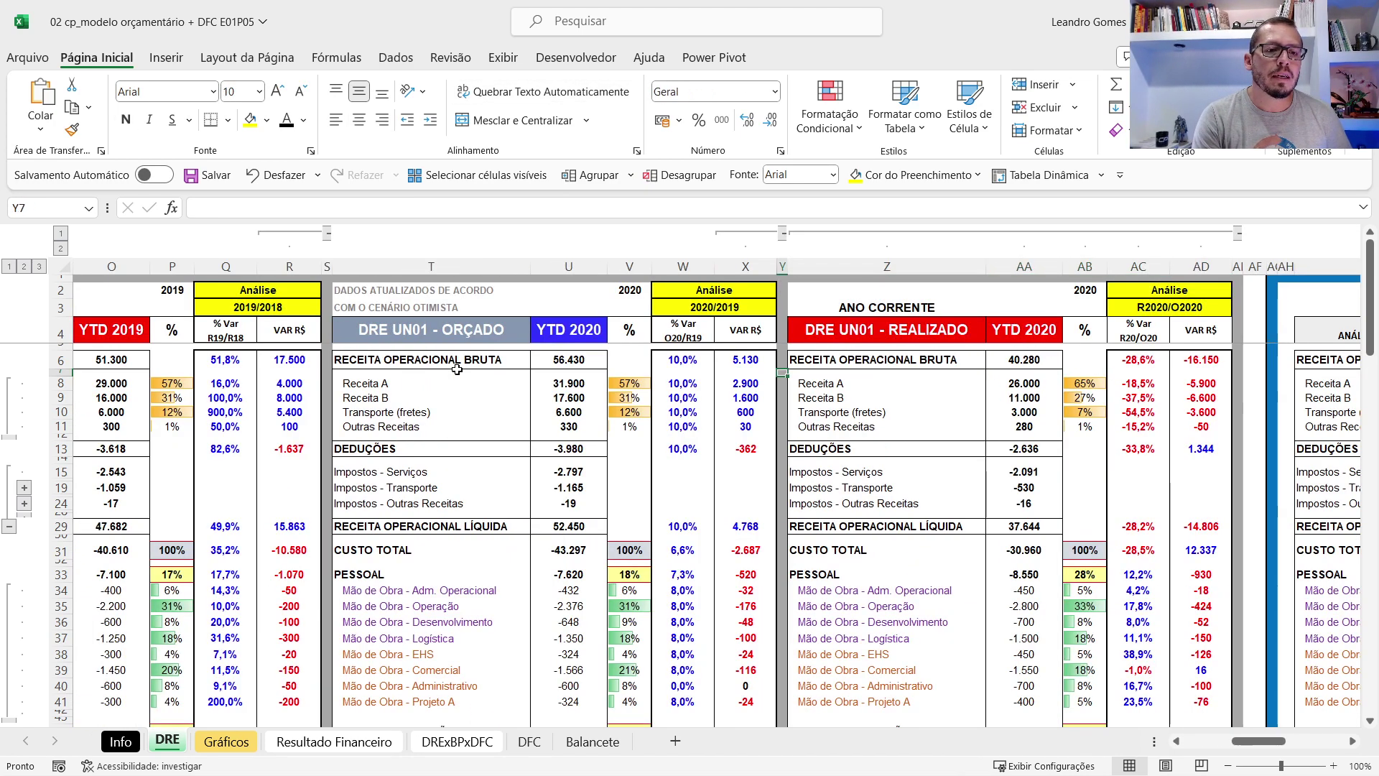
pyautogui.press('Left')
pyautogui.press('Down')
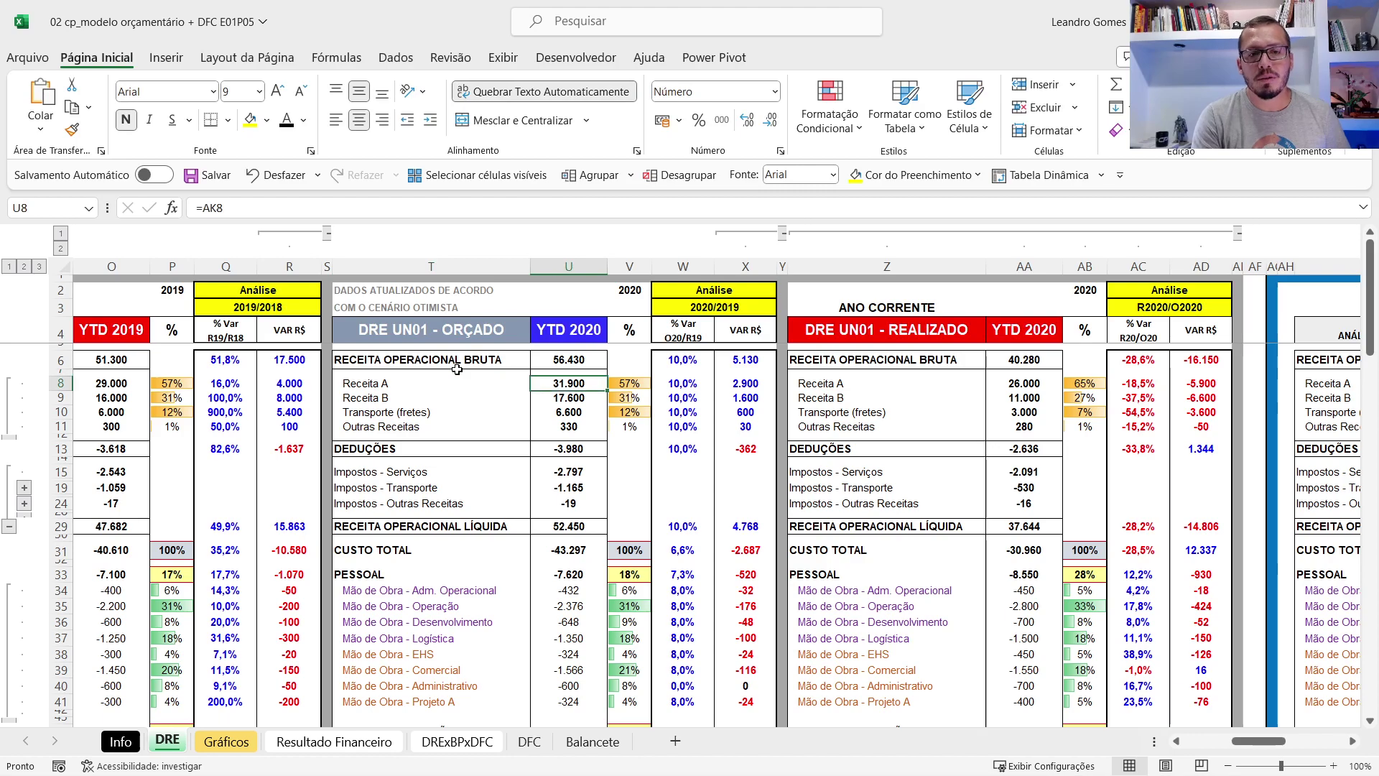
# Review the 2020 budgeted and actual DRE down to the KPI and OBSERVAÇÕES sections, and return to the revenue rows.
pyautogui.scroll(-15, 468, 354)
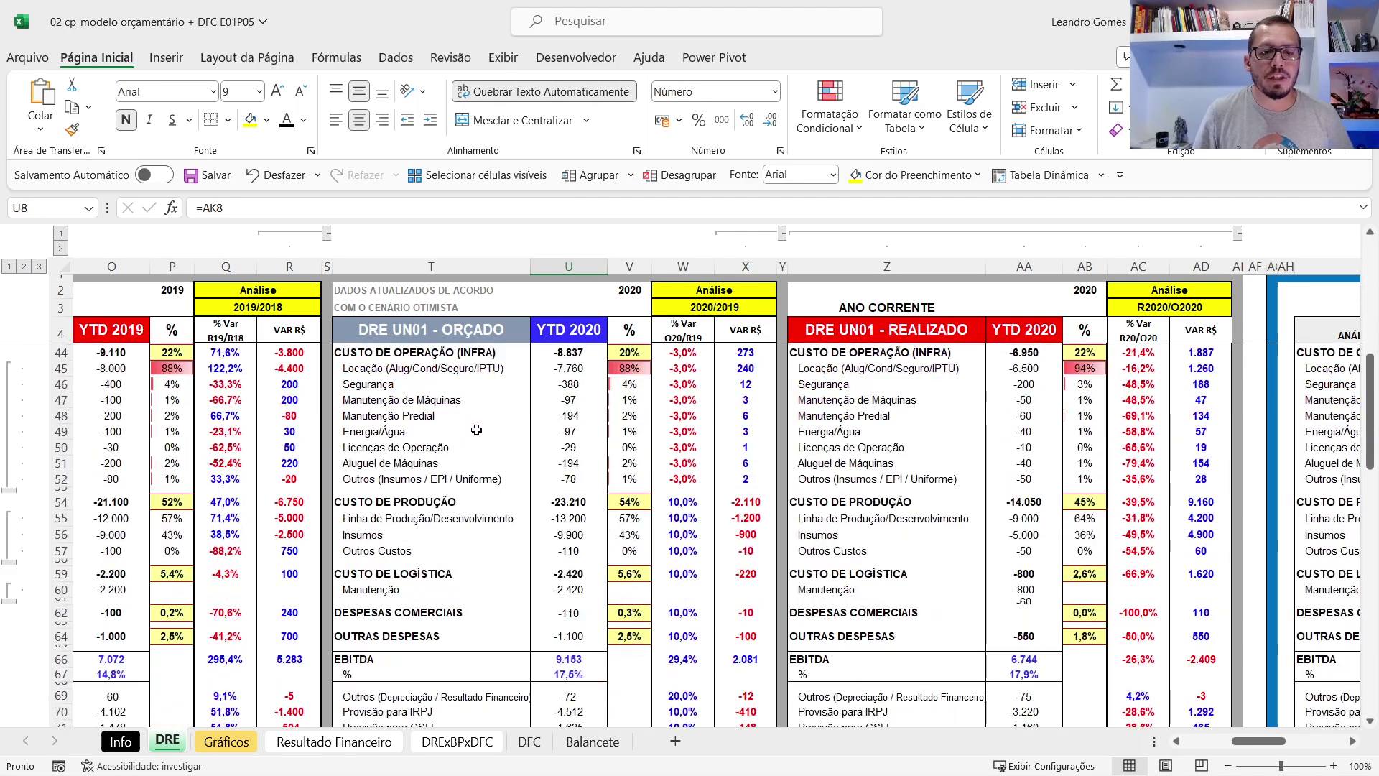
pyautogui.scroll(-2, 504, 457)
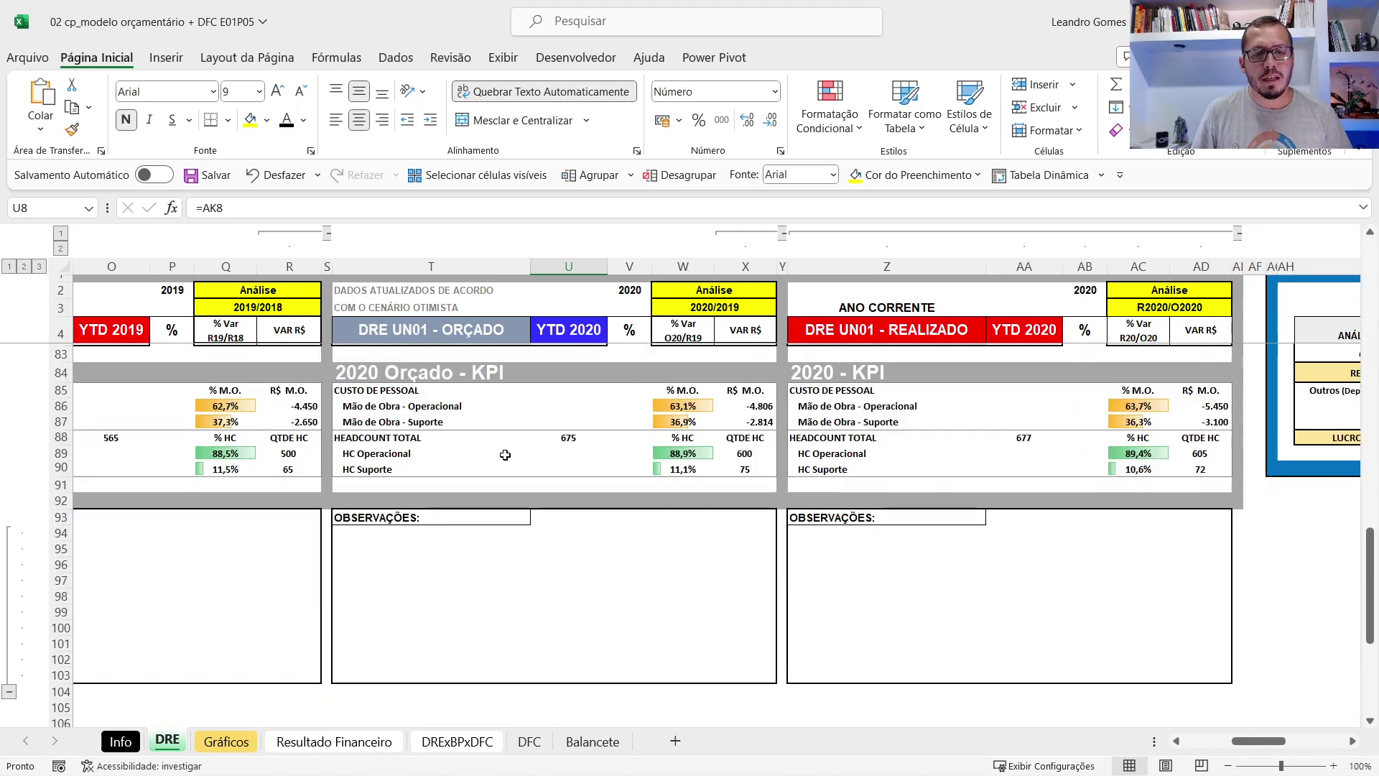
pyautogui.scroll(13, 505, 458)
pyautogui.scroll(10, 505, 460)
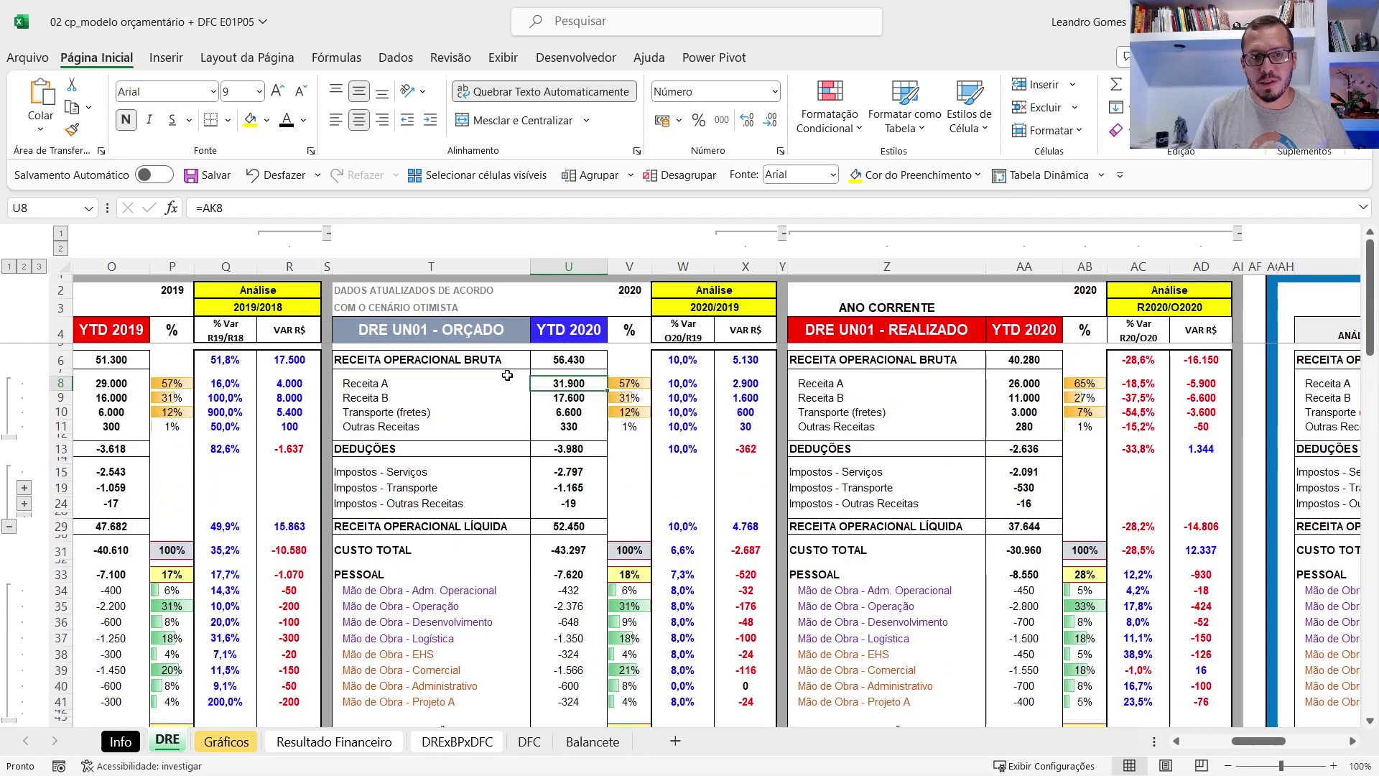
# Follow the Receita A row from the 2020 budget through the R2020/O2020 variance to the scenario projections and Premissas columns.
pyautogui.press('Right')
pyautogui.press('Right')
pyautogui.press('Right')
pyautogui.press('Right')
pyautogui.press('Right')
pyautogui.press('Right')
pyautogui.press('Right')
pyautogui.press('Right')
pyautogui.press('Right')
pyautogui.press('Right')
pyautogui.press('Right')
pyautogui.press('Right')
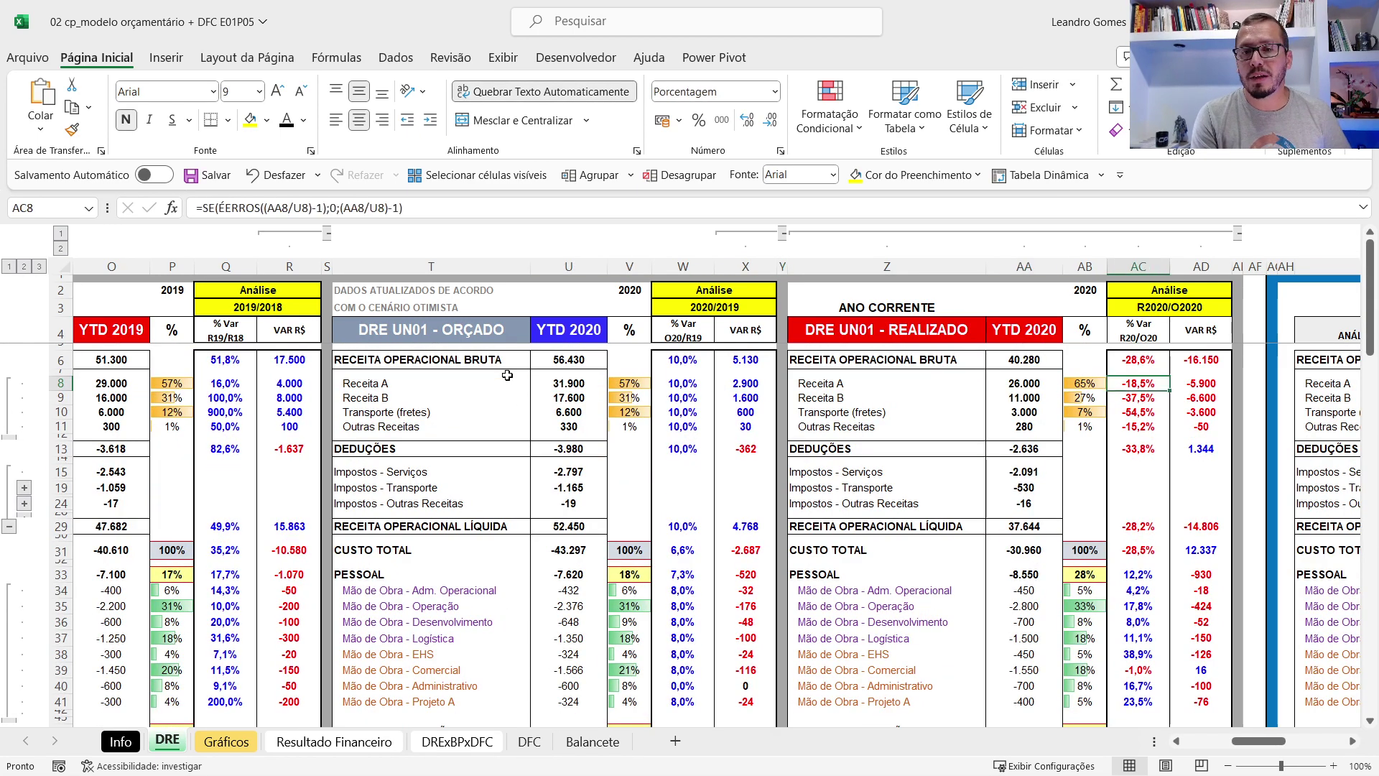
pyautogui.press('Right')
pyautogui.press('Right')
pyautogui.press('Right')
pyautogui.press('Right')
pyautogui.press('Right')
pyautogui.press('Right')
pyautogui.press('Right')
pyautogui.press('Right')
pyautogui.press('Right')
pyautogui.press('Right')
pyautogui.press('Right')
pyautogui.press('Right')
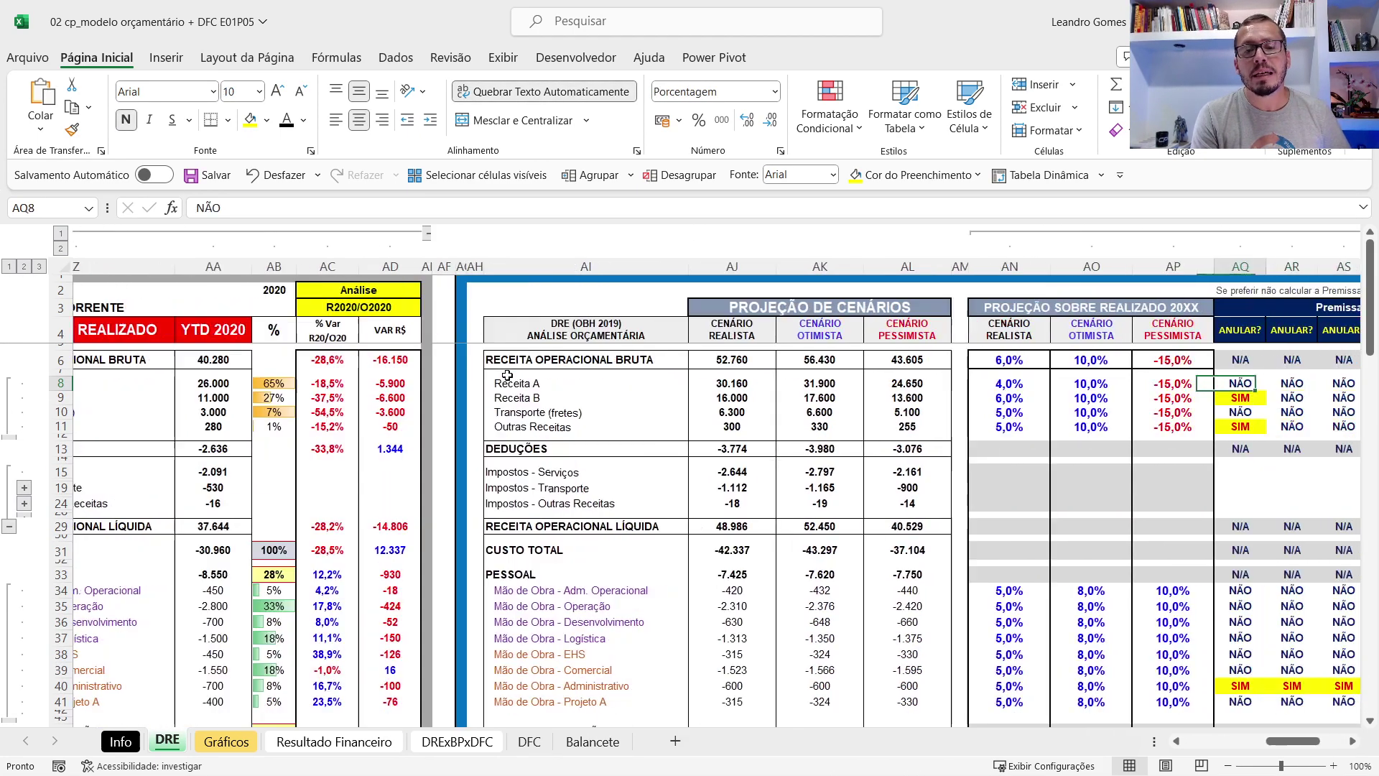
pyautogui.press('Right')
# Examine the realistic, optimistic and pessimistic scenario values in the PROJEÇÃO DE CENÁRIOS table.
pyautogui.press('Left')
pyautogui.press('Left')
pyautogui.press('Left')
pyautogui.press('Left')
pyautogui.press('Left')
pyautogui.press('Left')
pyautogui.press('Left')
pyautogui.press('Left')
pyautogui.press('Left')
pyautogui.press('Left')
pyautogui.press('Left')
pyautogui.press('Left')
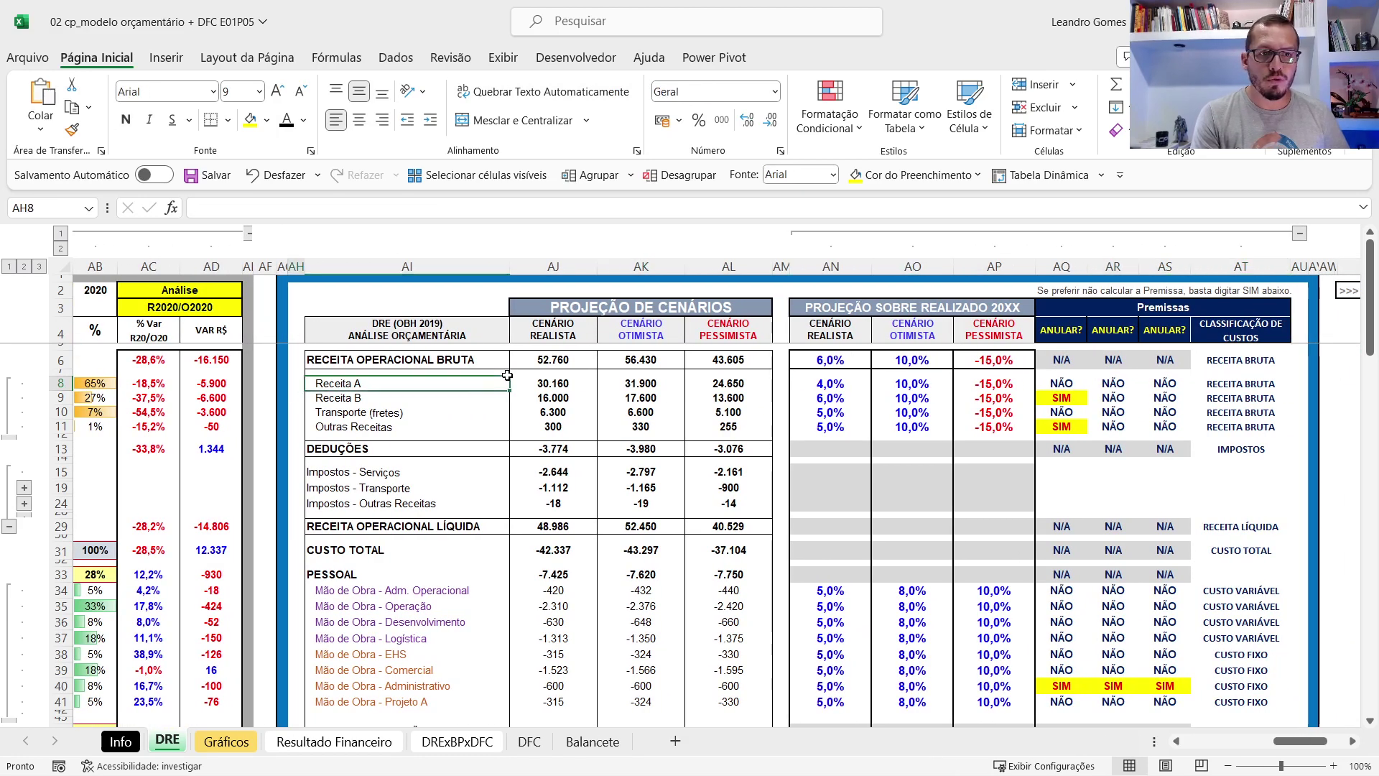
pyautogui.press('Up')
pyautogui.press('Right')
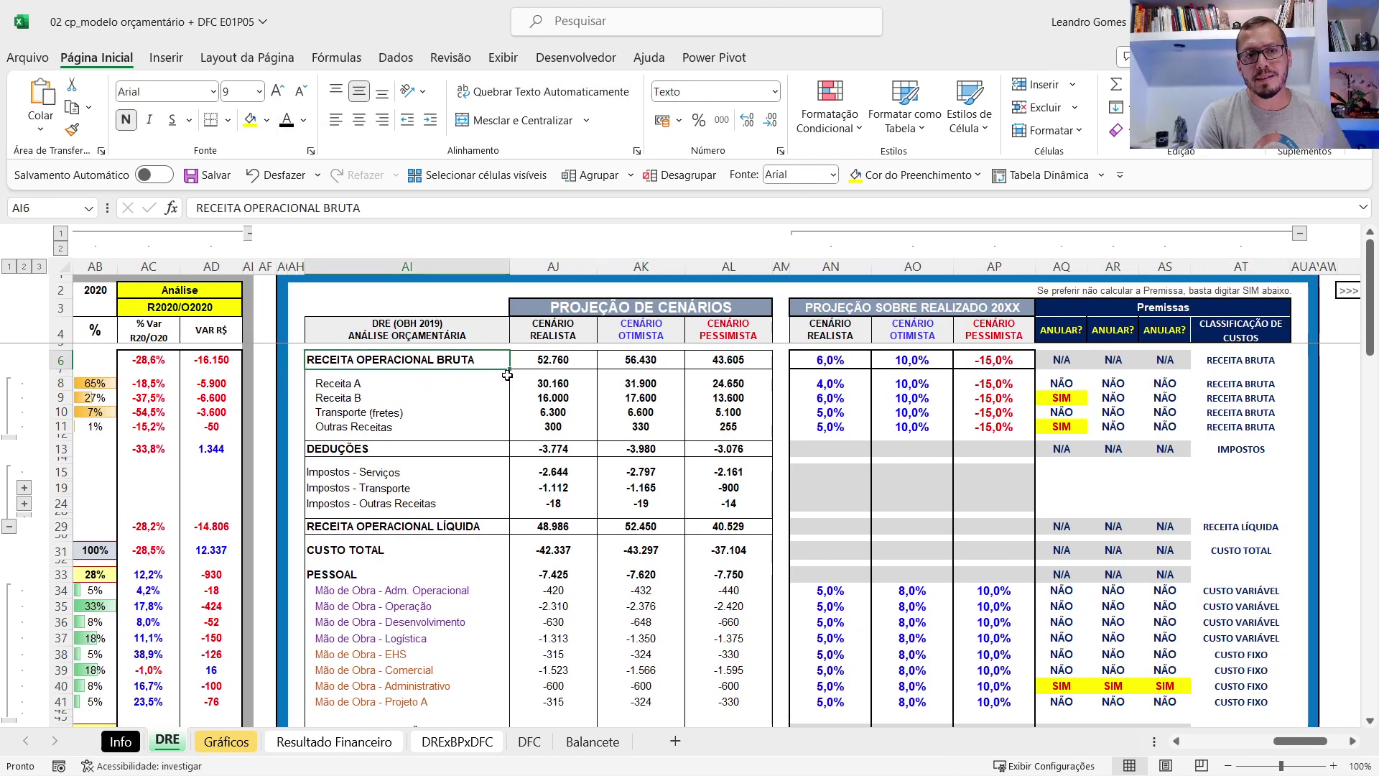
pyautogui.press('Right')
pyautogui.press('Up')
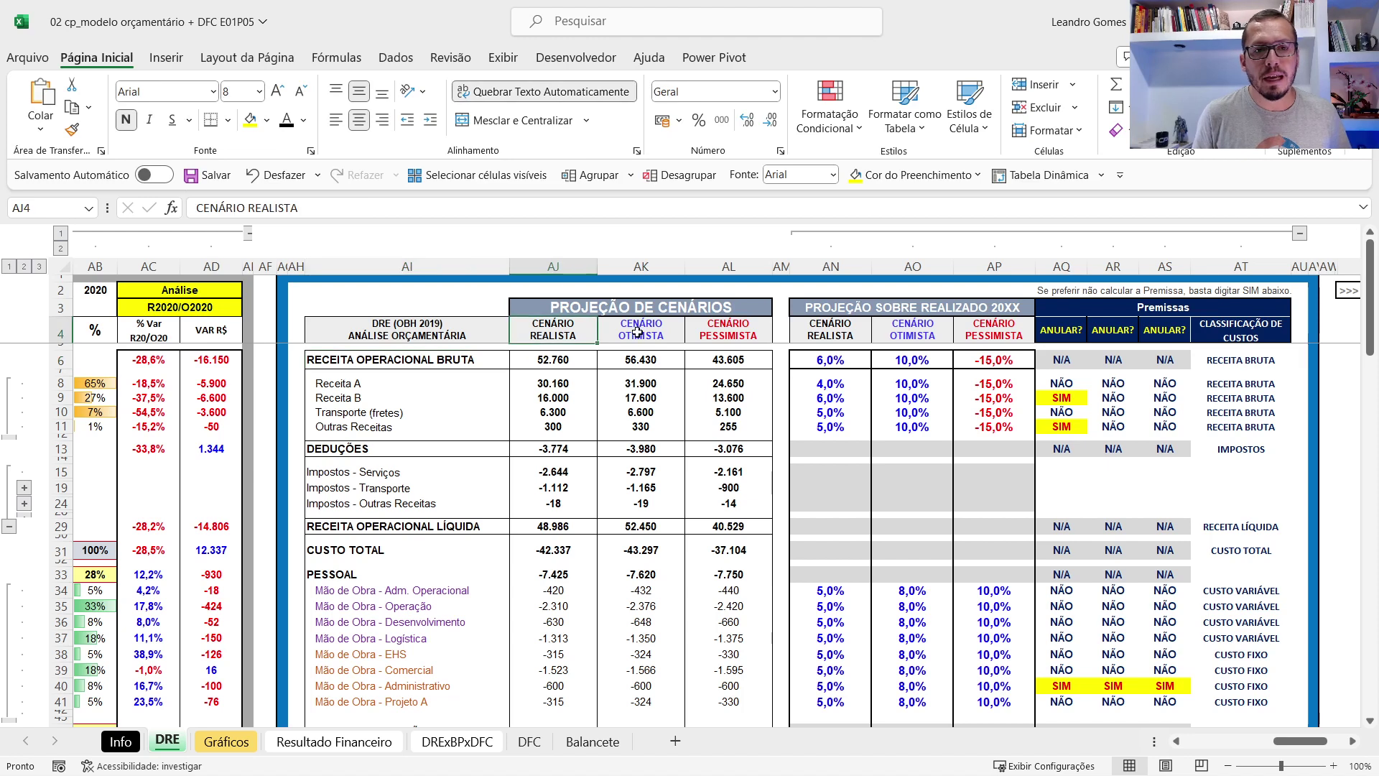
pyautogui.press('Right')
pyautogui.press('Right')
pyautogui.moveTo(557, 384); pyautogui.dragTo(725, 449)
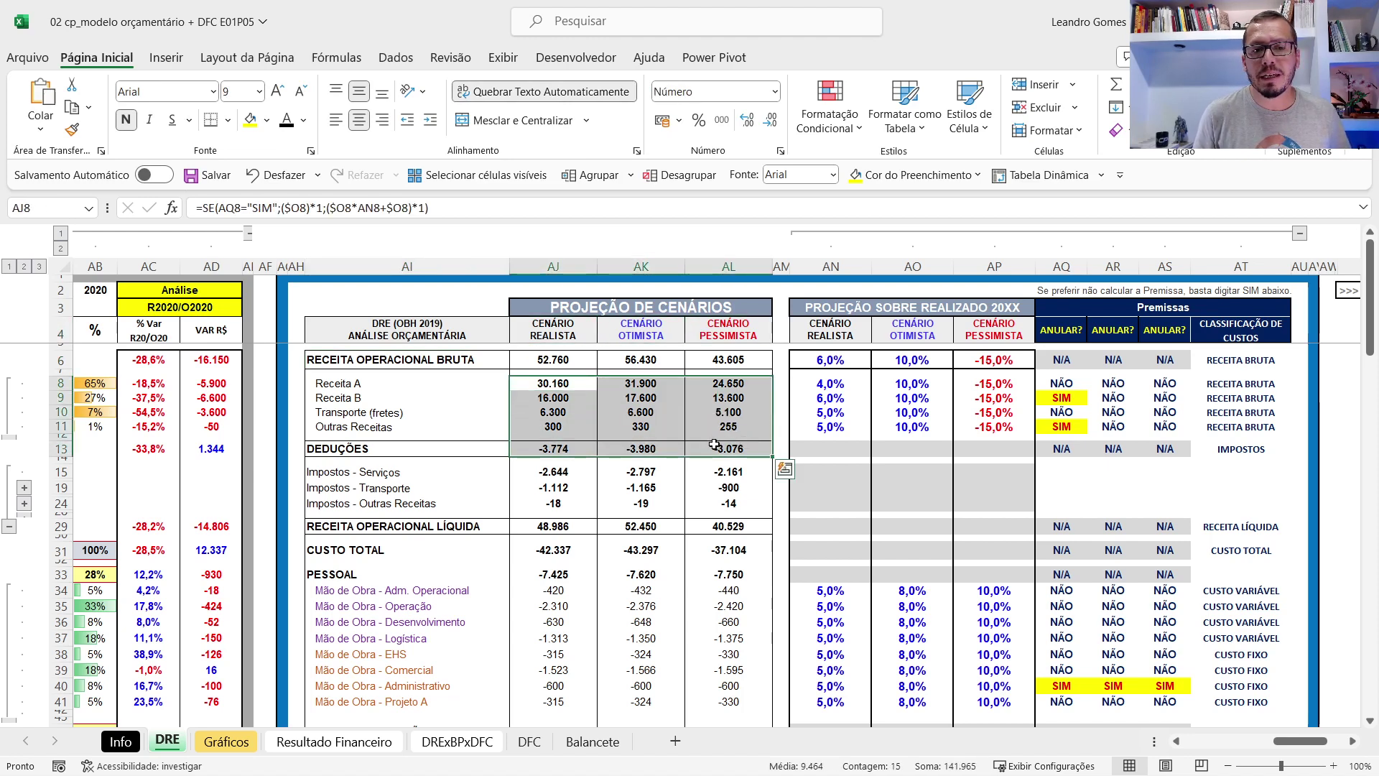
pyautogui.click(718, 384)
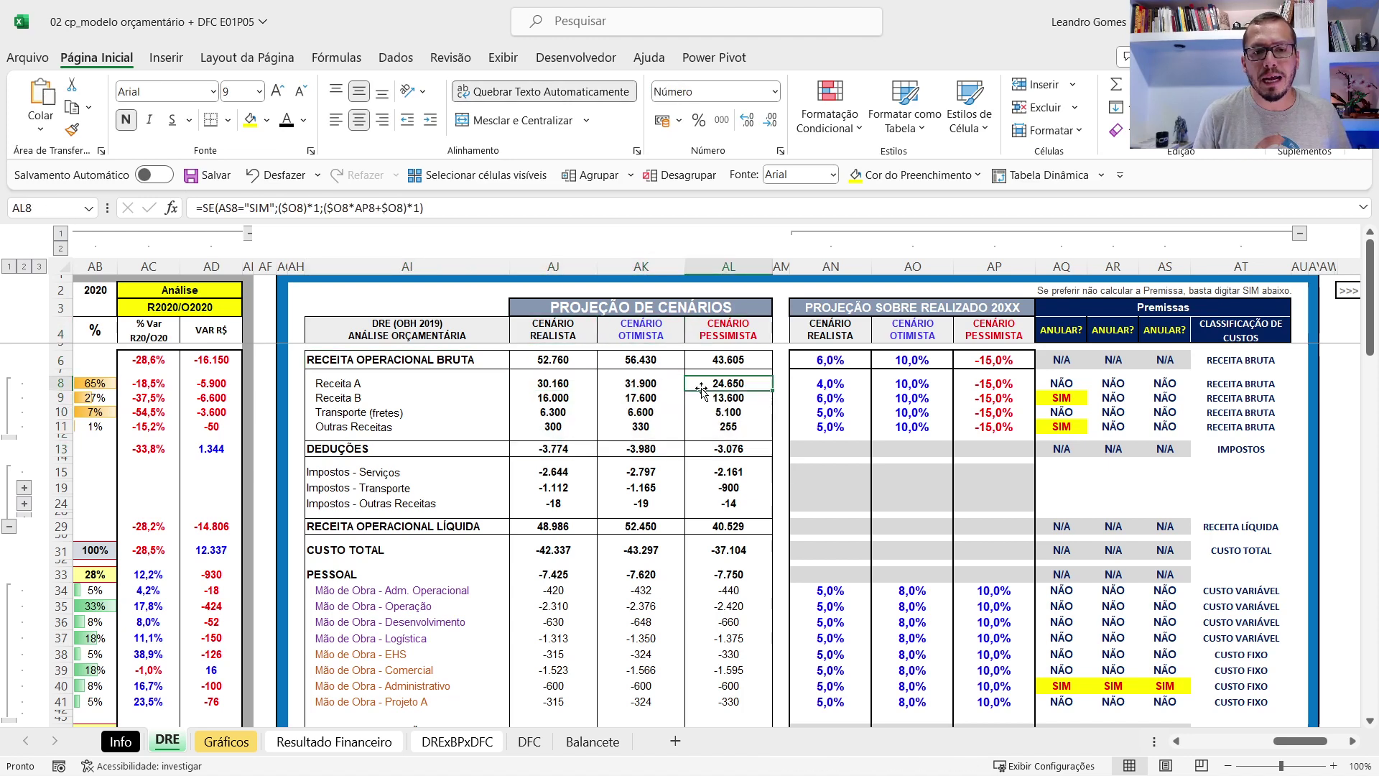
# Examine the percentage assumptions for the three scenarios under PROJEÇÃO SOBRE REALIZADO 20XX, in columns AN to AP.
pyautogui.click(826, 398)
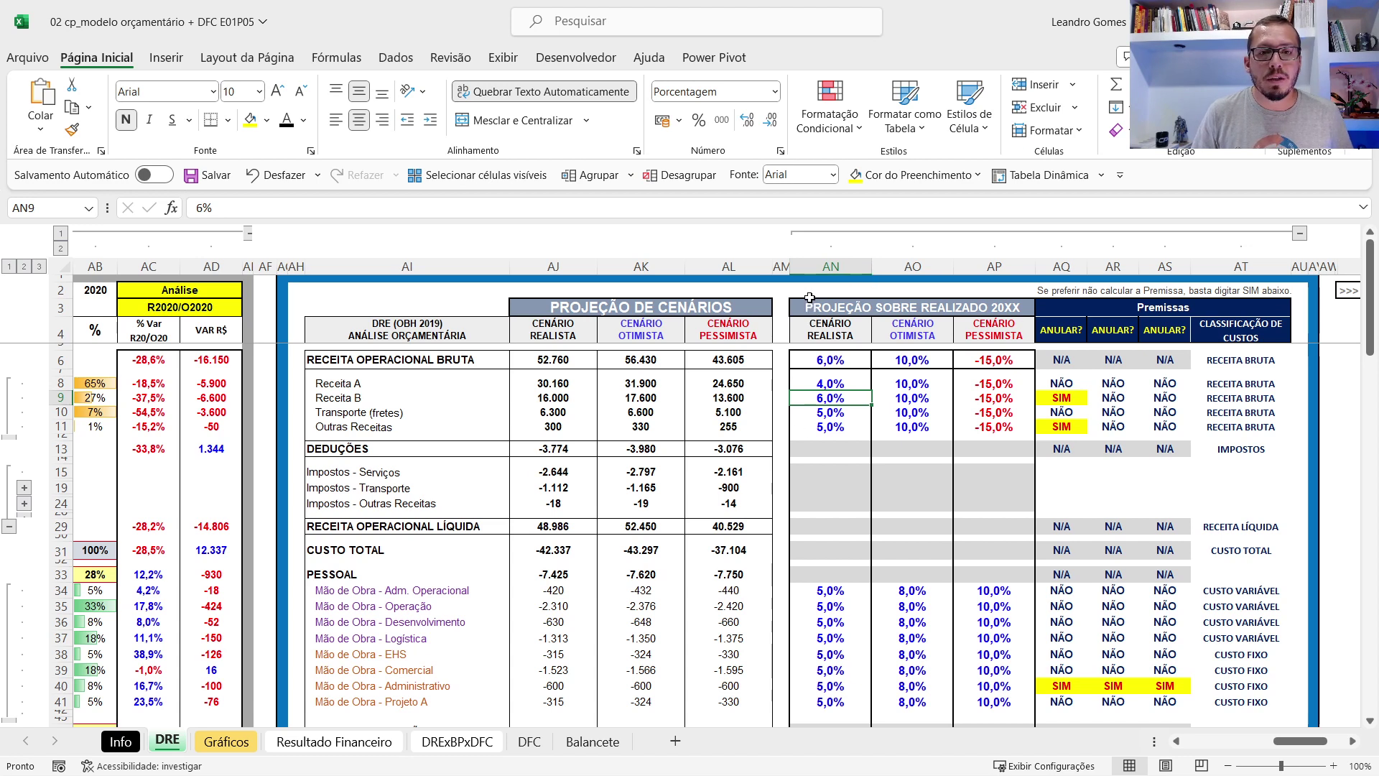
pyautogui.moveTo(833, 267); pyautogui.dragTo(980, 263)
pyautogui.click(958, 333)
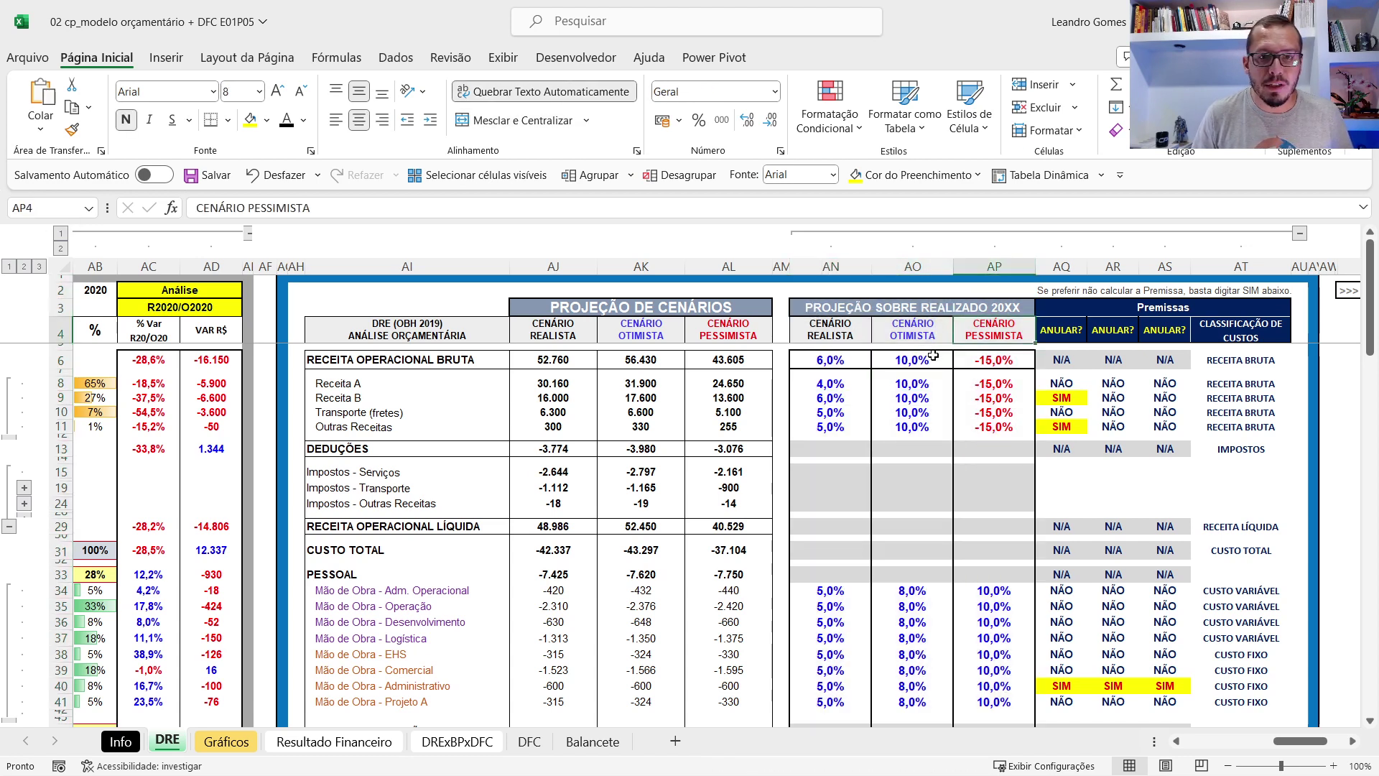
pyautogui.click(855, 385)
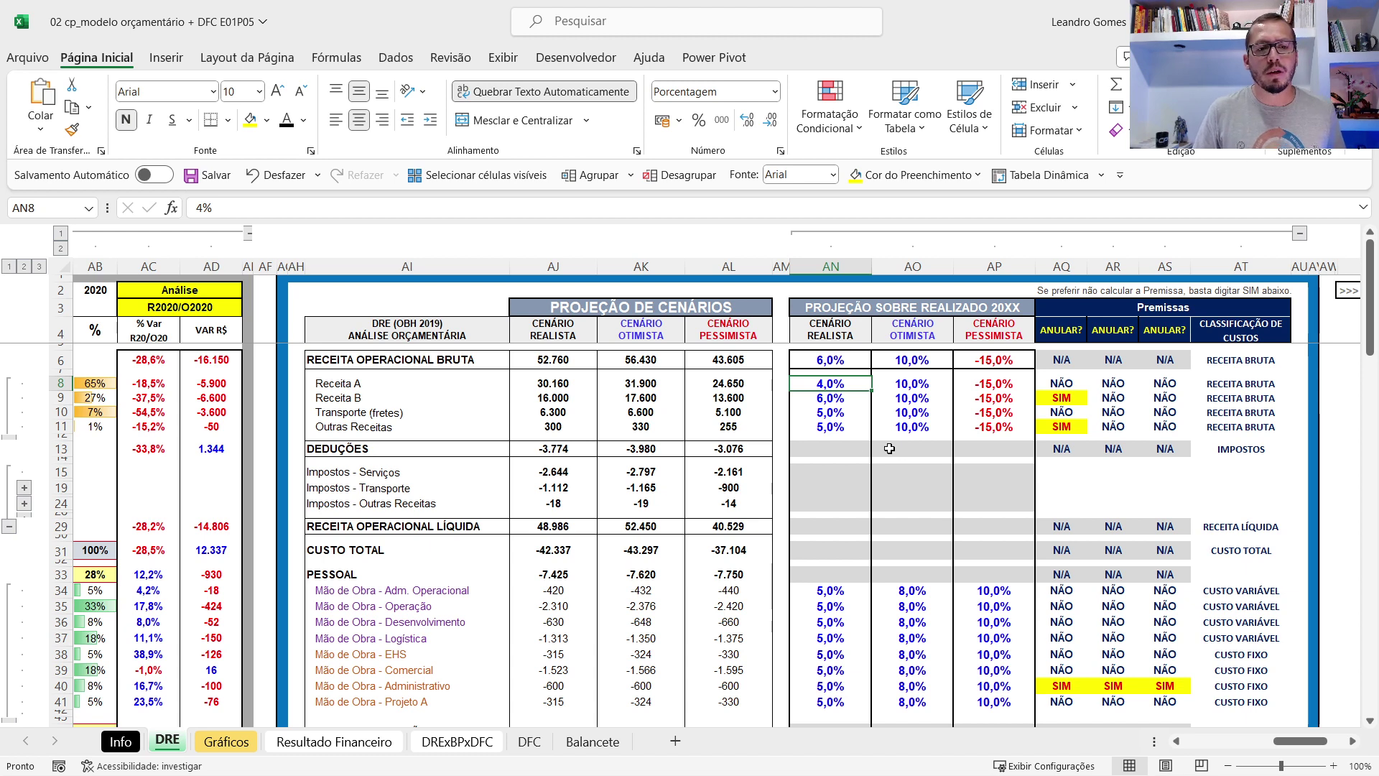
# Inspect the SE formula in AJ8 for Receita A's realistic scenario and trace its reference to the YTD 2019 value in O8.
pyautogui.click(527, 386)
pyautogui.doubleClick(527, 391)
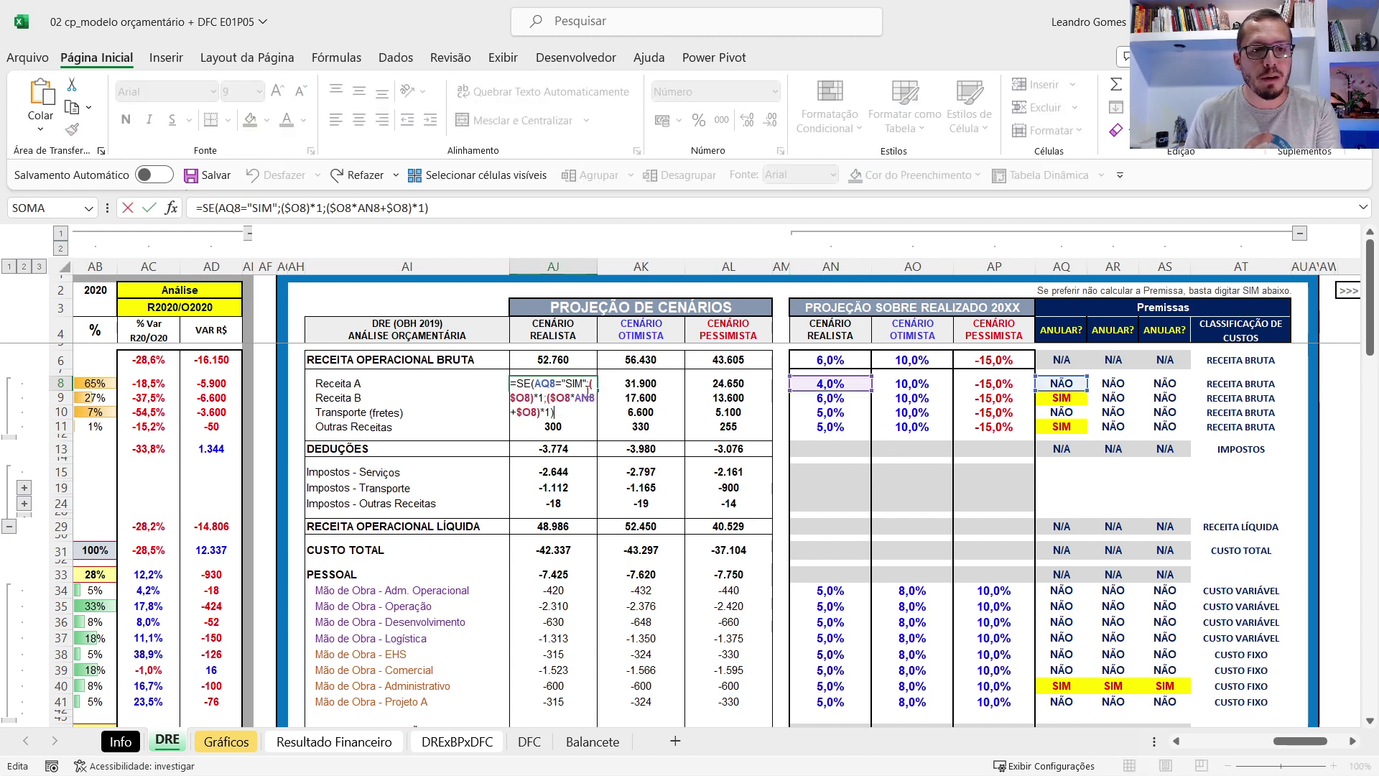
pyautogui.moveTo(1302, 741); pyautogui.dragTo(1247, 728)
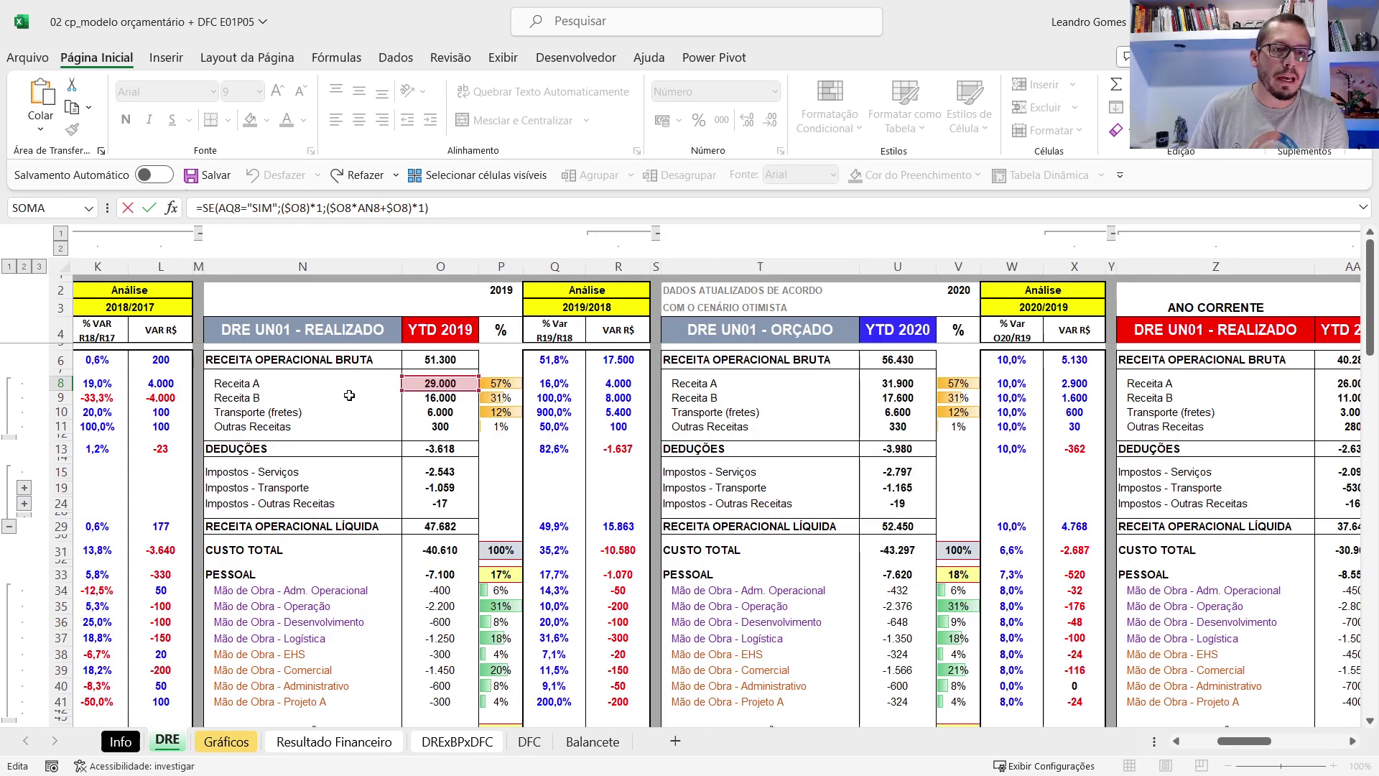
pyautogui.press('Tab')
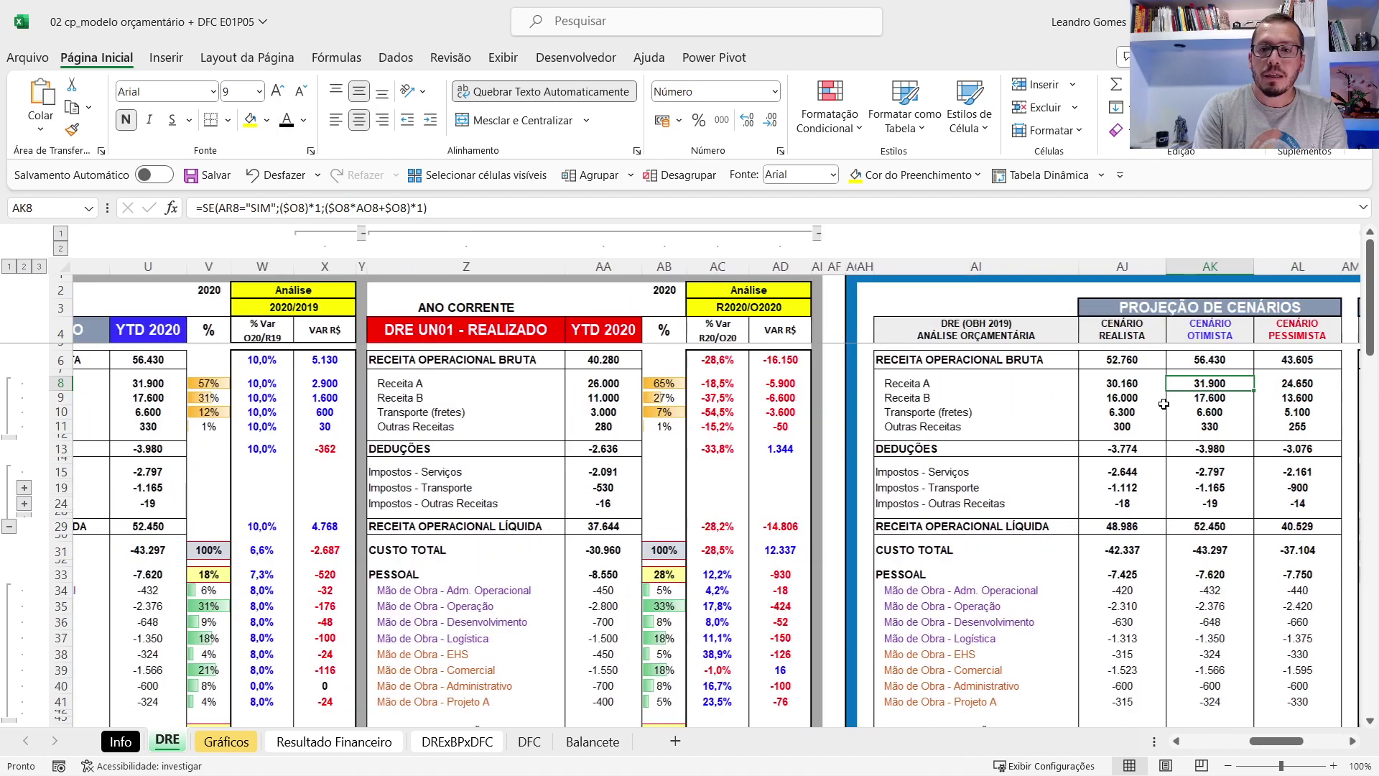
# Compare Receita A's scenario projections with the percentages in AN8:AP8 and the rows beneath them.
pyautogui.press('Right')
pyautogui.press('Right')
pyautogui.press('Right')
pyautogui.press('Right')
pyautogui.press('Right')
pyautogui.press('Right')
pyautogui.press('Right')
pyautogui.press('Right')
pyautogui.press('Right')
pyautogui.press('Left')
pyautogui.press('Left')
pyautogui.press('Left')
pyautogui.press('Left')
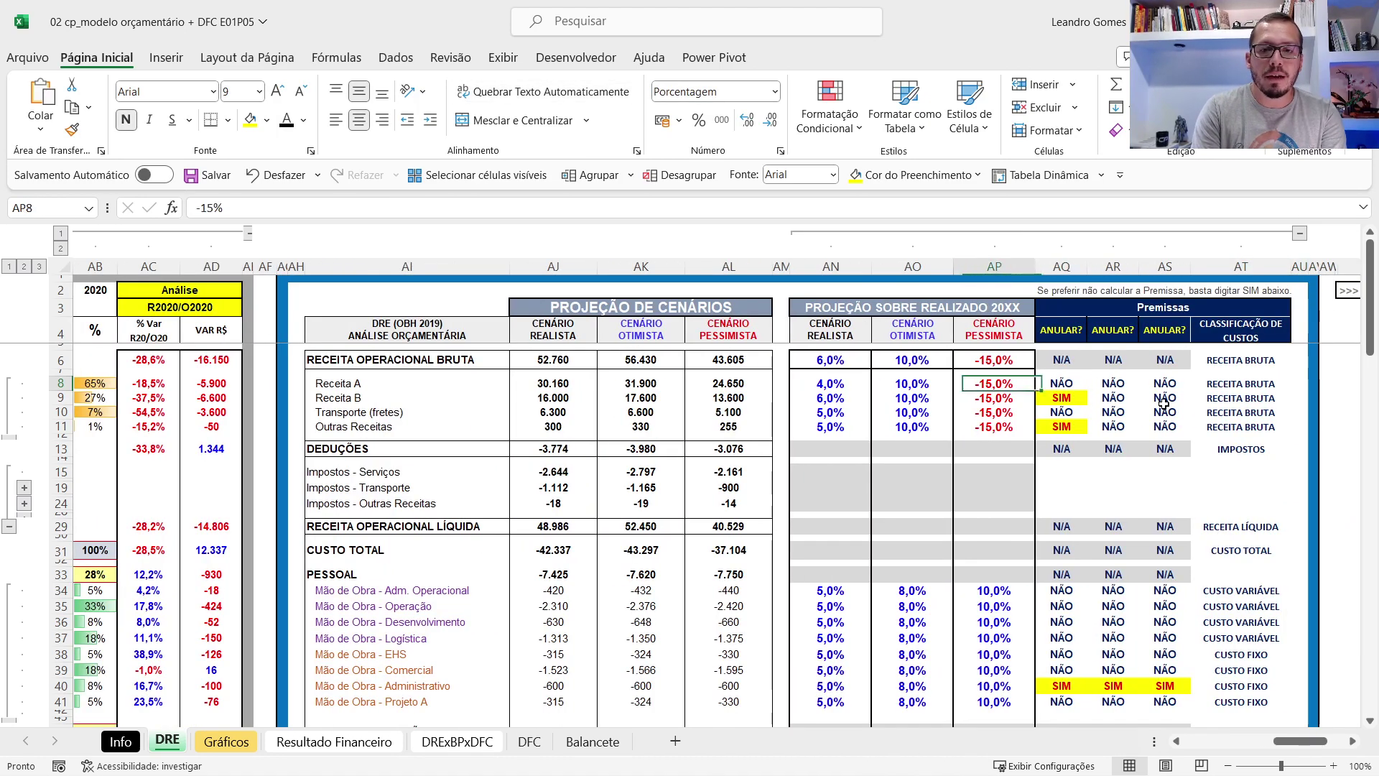
pyautogui.press('Left')
pyautogui.press('Left')
pyautogui.press('Left')
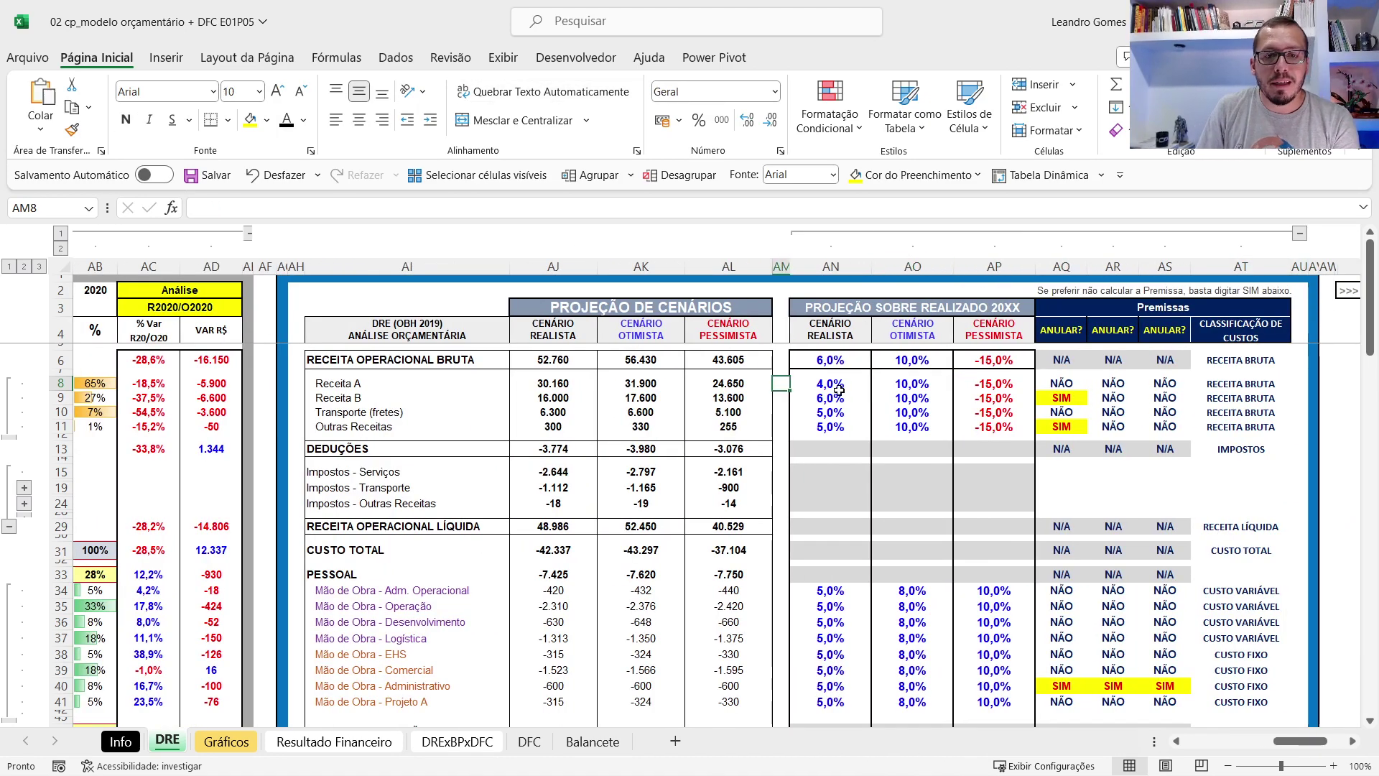
pyautogui.moveTo(838, 388); pyautogui.dragTo(978, 461)
# Check the ANULAR? flags for Receita A in the Premissas columns AQ to AS.
pyautogui.click(1062, 385)
pyautogui.click(1124, 372)
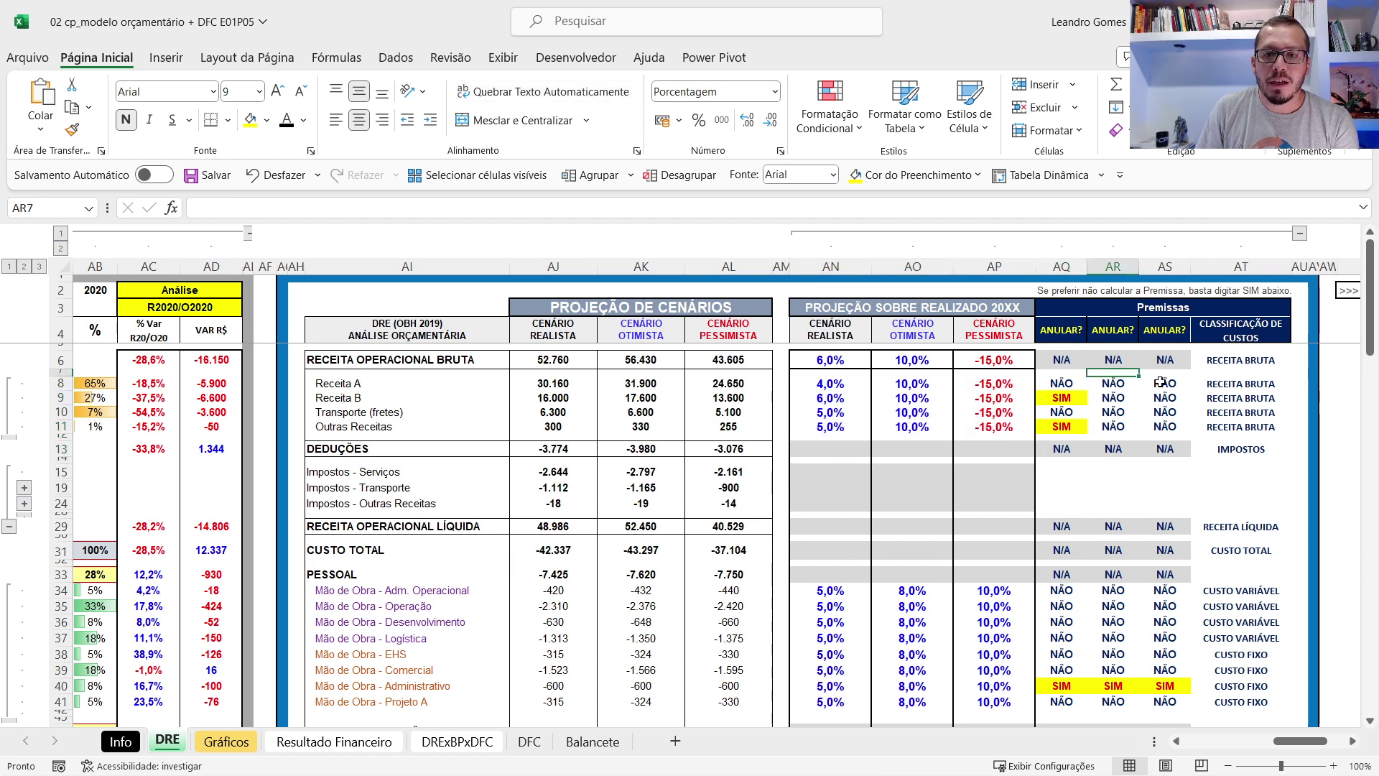
pyautogui.click(1161, 382)
pyautogui.press('Left')
pyautogui.press('Left')
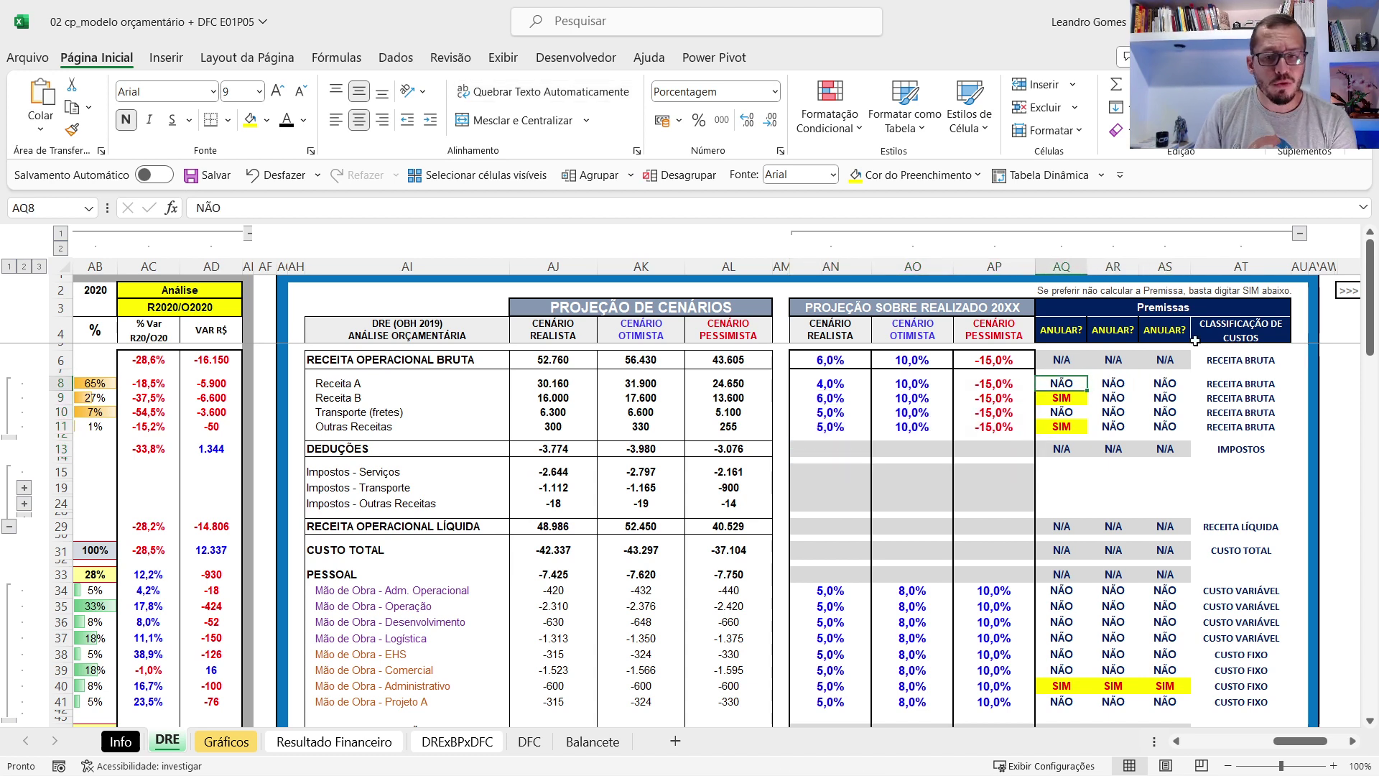
# Examine the CLASSIFICAÇÃO DE CUSTOS categories in column AT, from RECEITA BRUTA down to RECEITA LÍQUIDA.
pyautogui.click(1240, 383)
pyautogui.click(1254, 266)
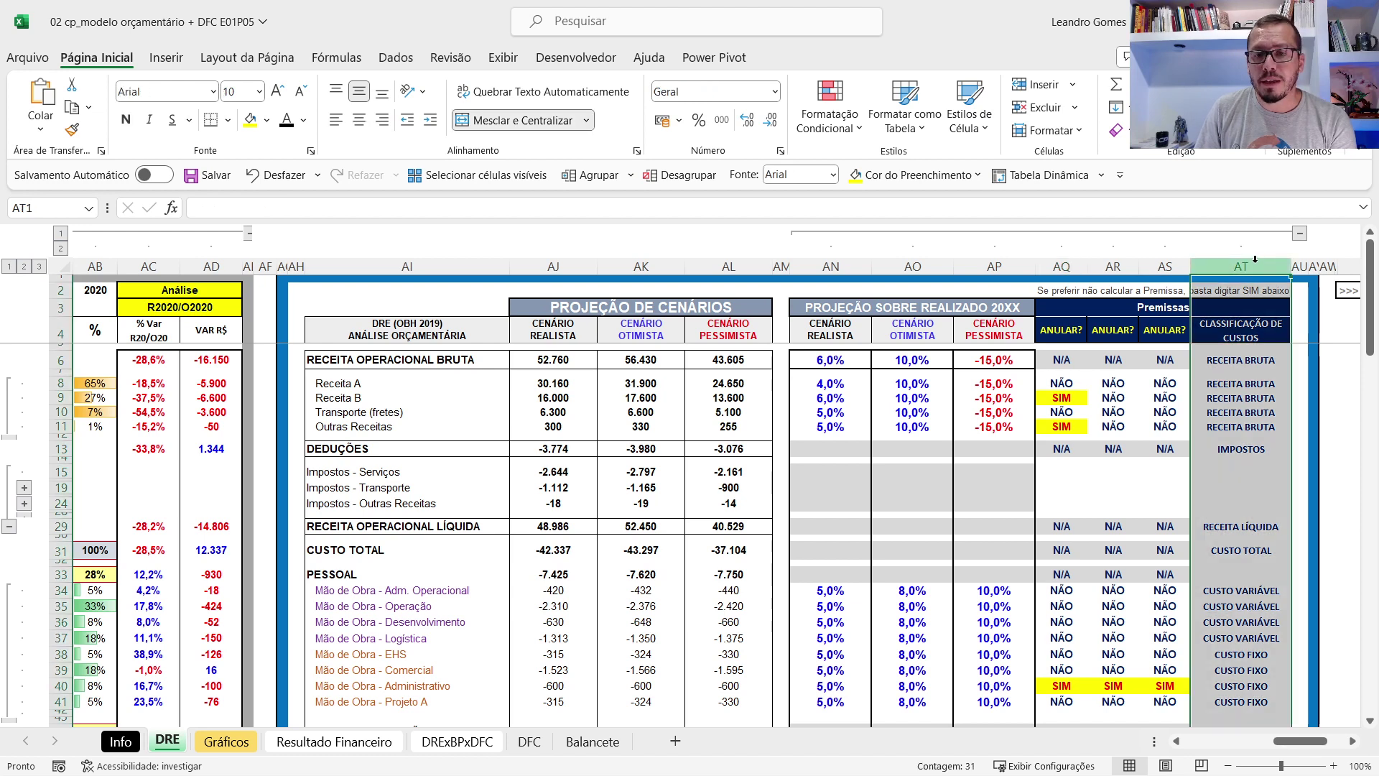
pyautogui.moveTo(1240, 359); pyautogui.dragTo(1243, 499)
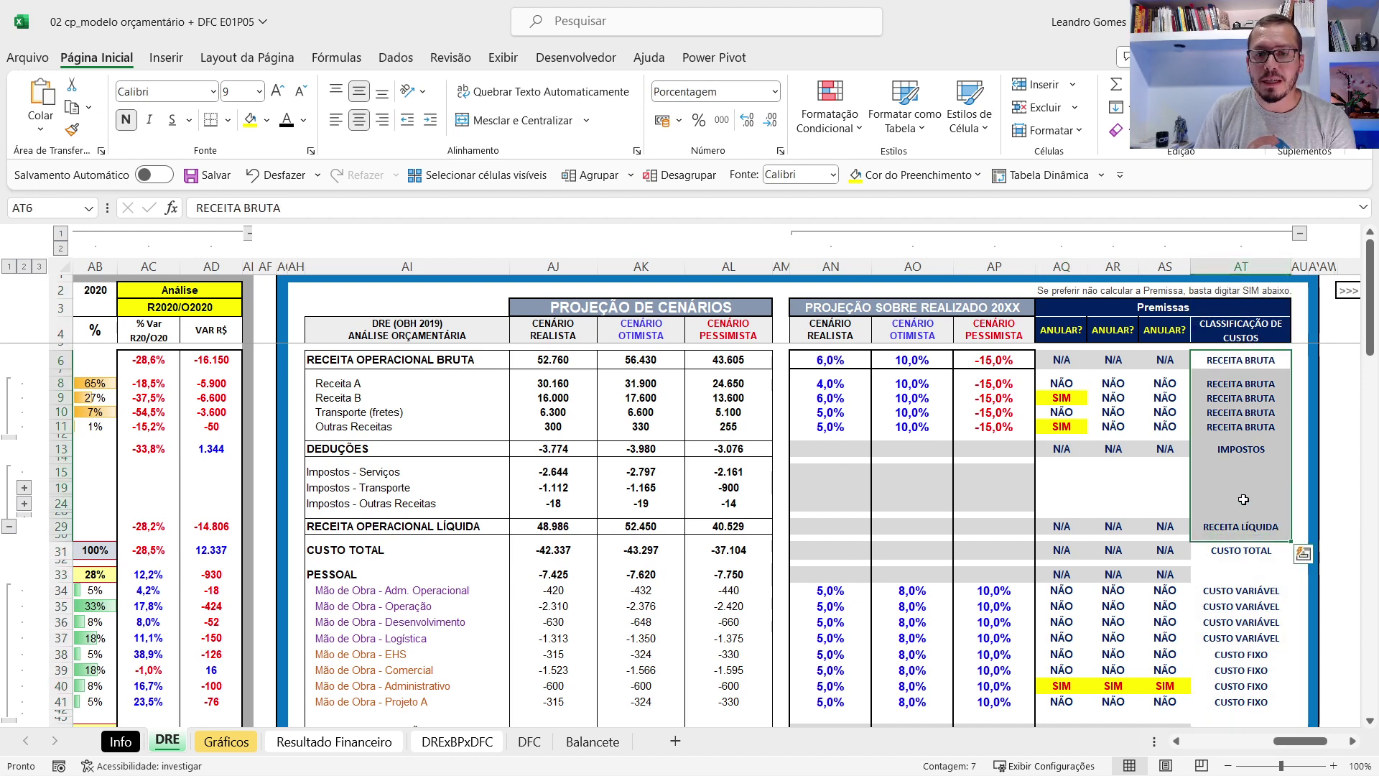
pyautogui.click(1243, 498)
# Review the EBITDA and LUCRO/LÍQUIDO PRESUMIDO rows and the ANÁLISE CENÁRIOS comparison below the projections.
pyautogui.scroll(-15, 1239, 492)
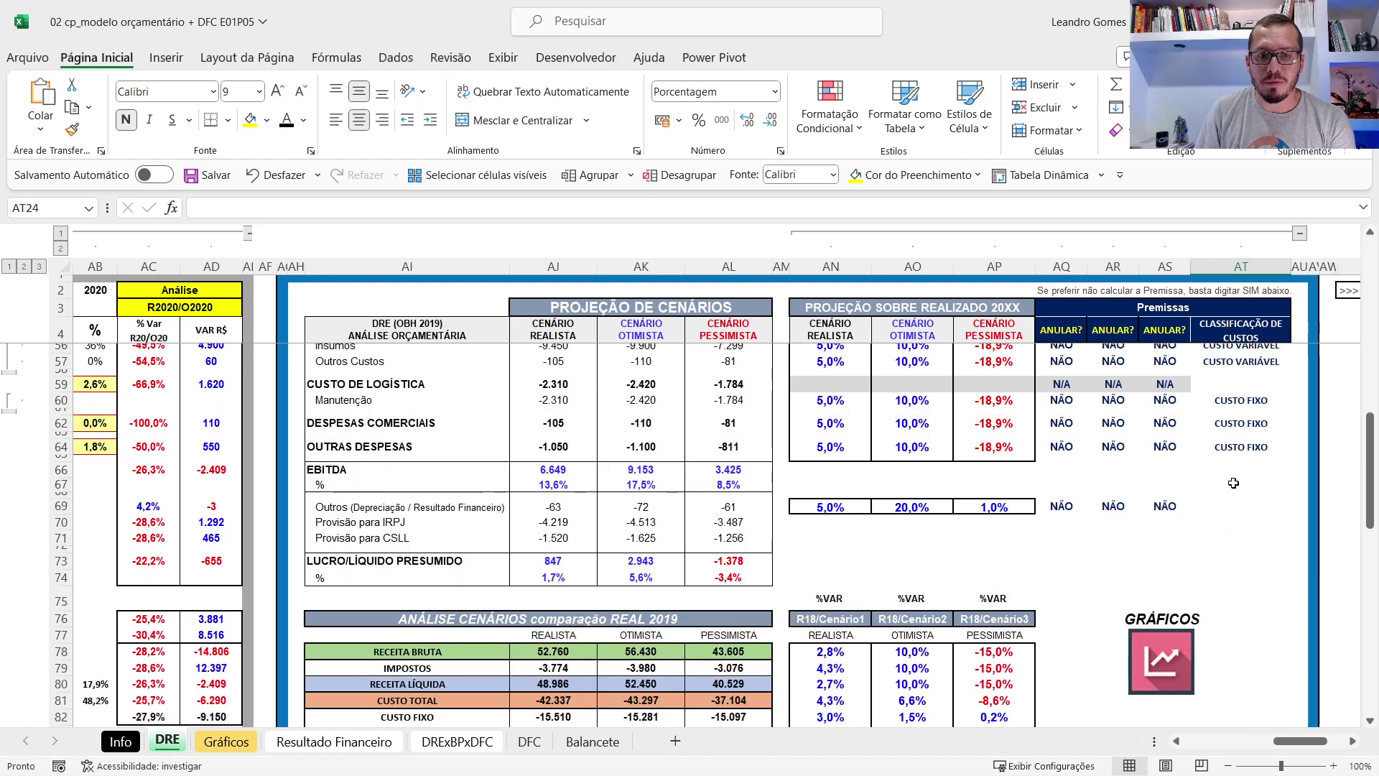
pyautogui.scroll(8, 1233, 483)
pyautogui.scroll(-14, 1233, 482)
pyautogui.scroll(5, 1230, 483)
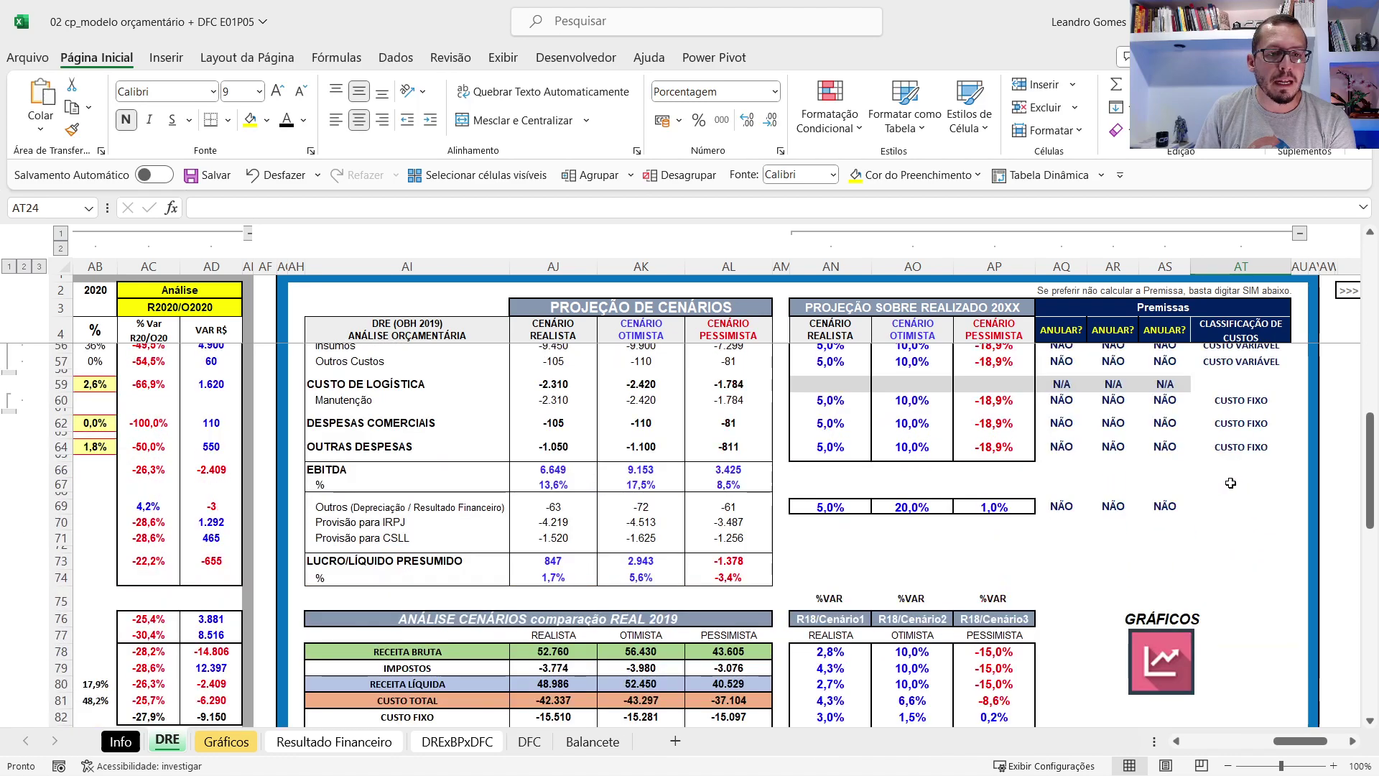
# Set Receita A's realistic scenario percentage in AN8 to 24% and check its projection in AJ8.
pyautogui.scroll(15, 1231, 482)
pyautogui.click(547, 387)
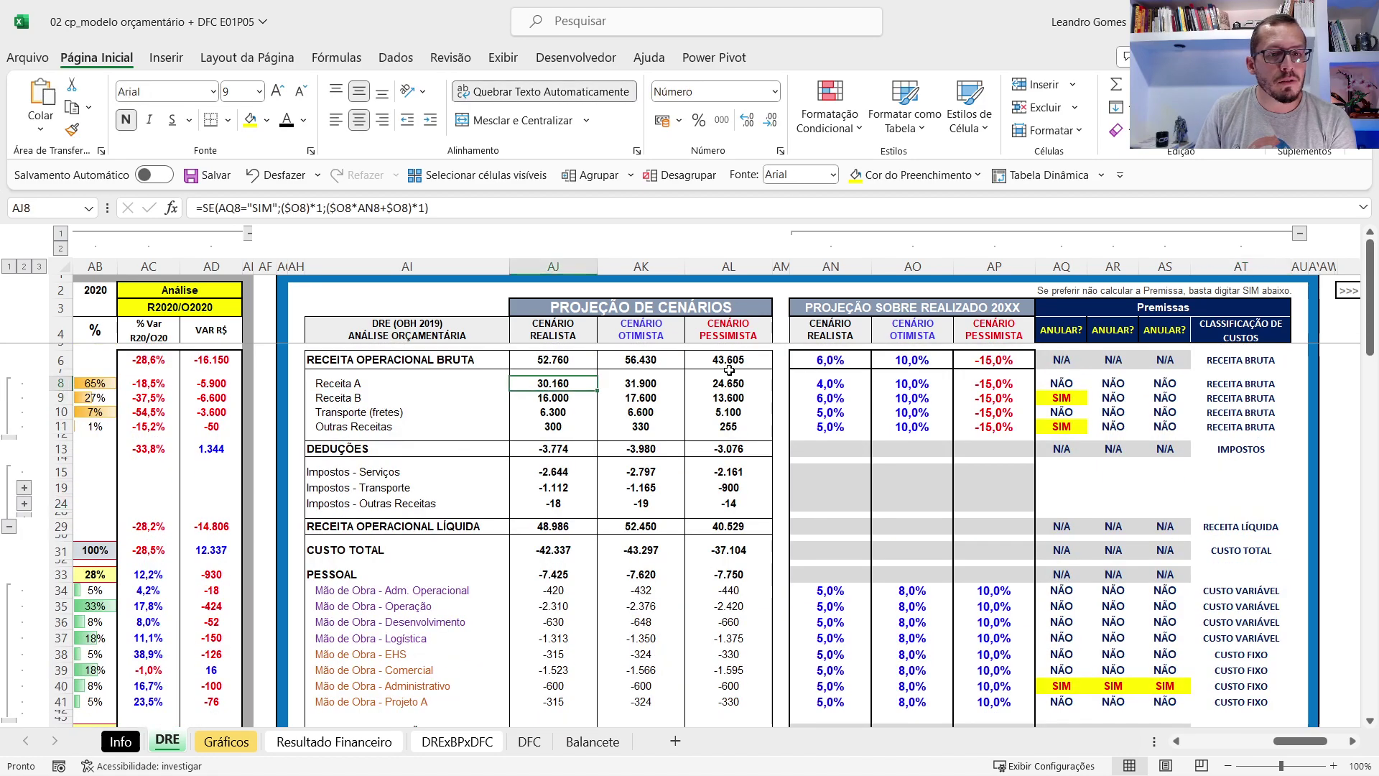
pyautogui.click(830, 387)
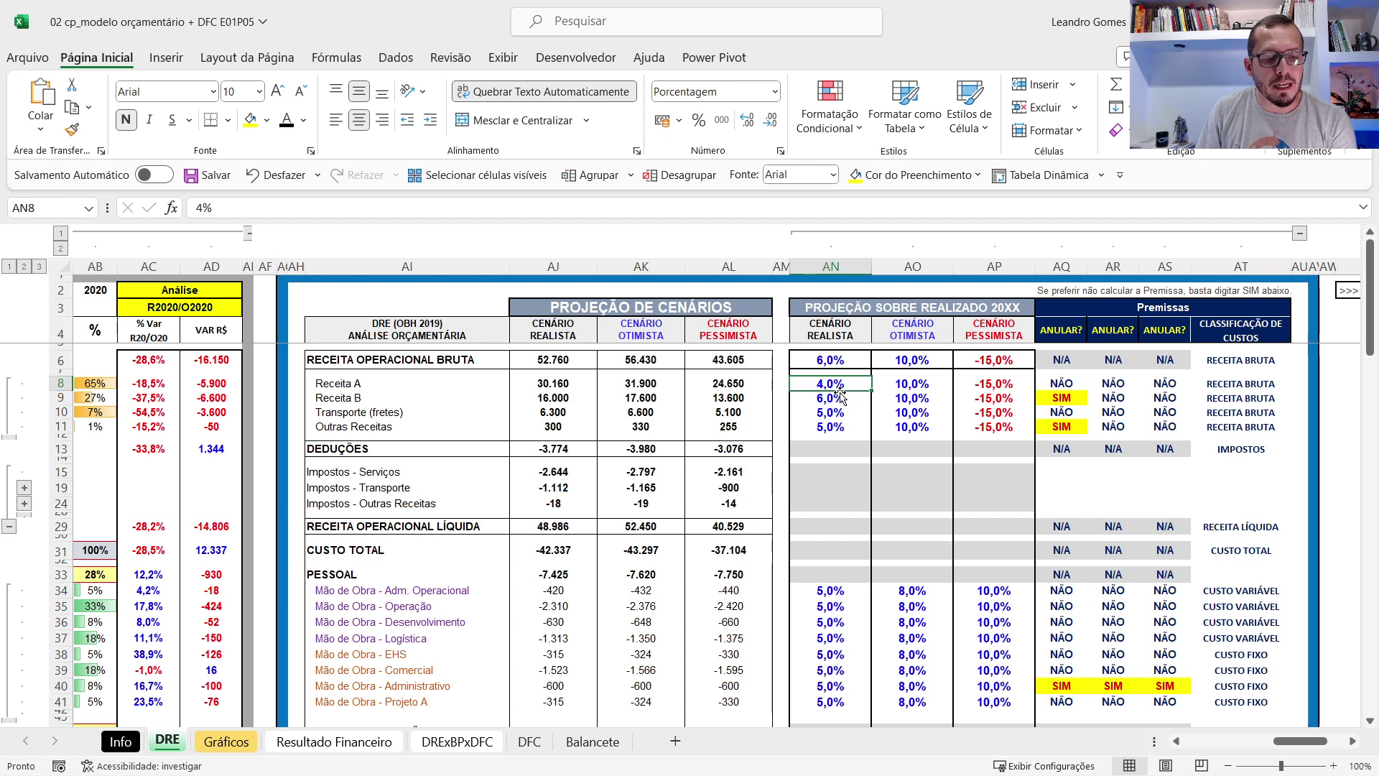
pyautogui.write('2')
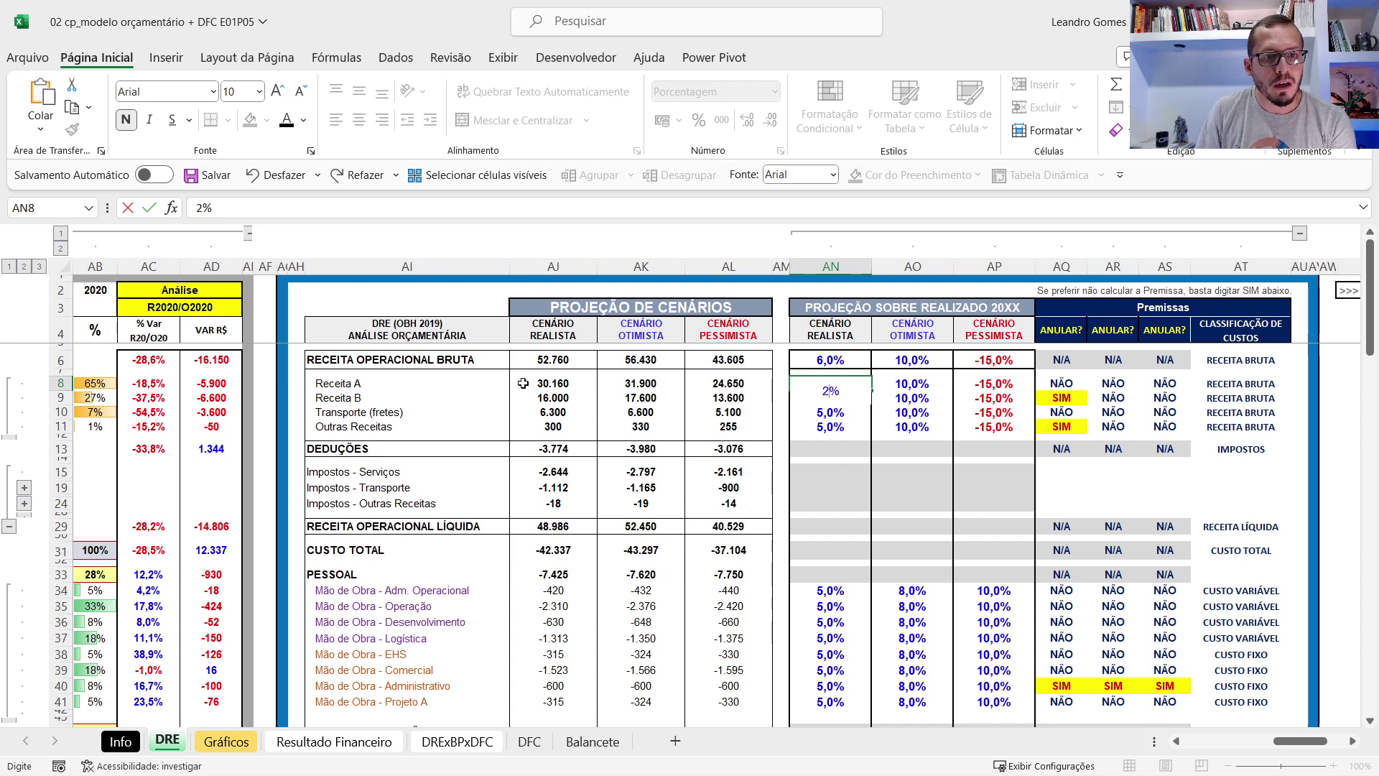
pyautogui.write('4')
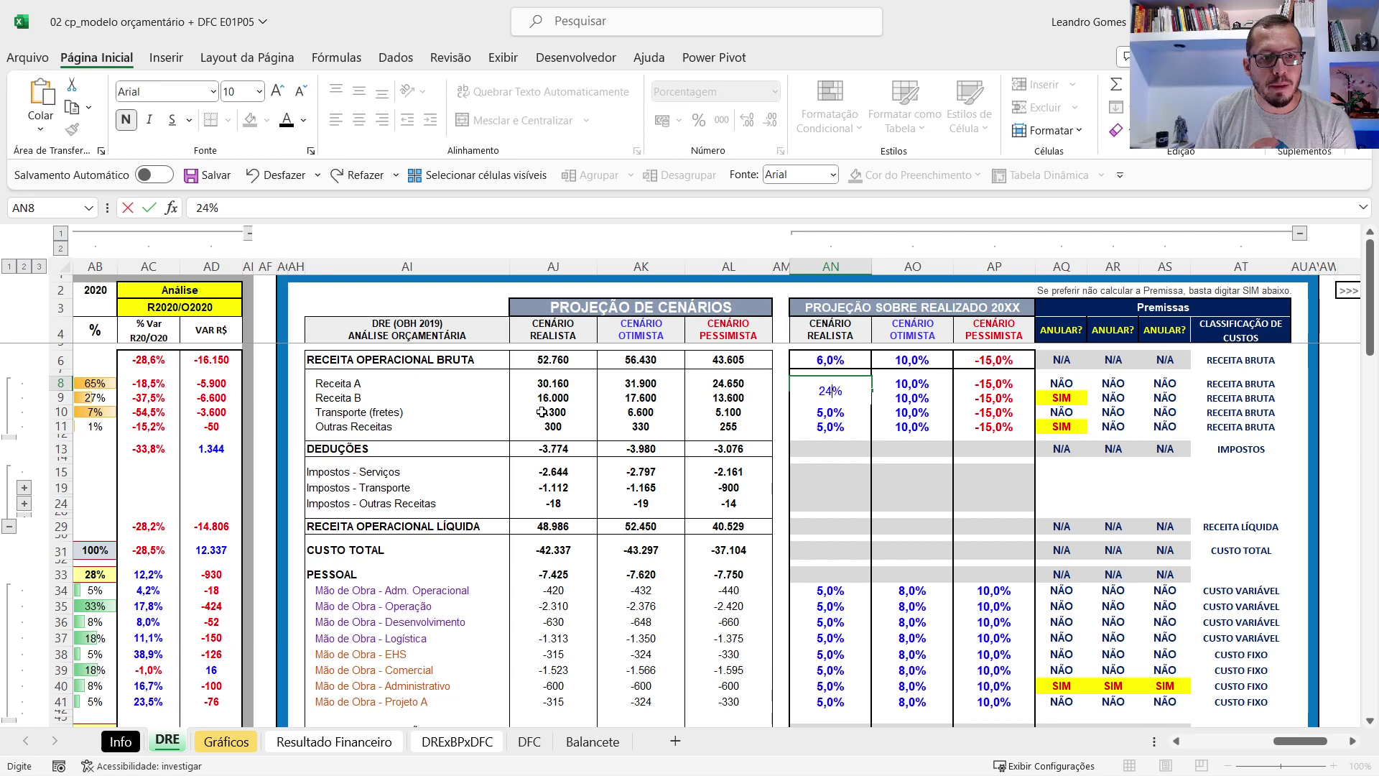
pyautogui.click(530, 411)
pyautogui.press('Up')
pyautogui.press('Up')
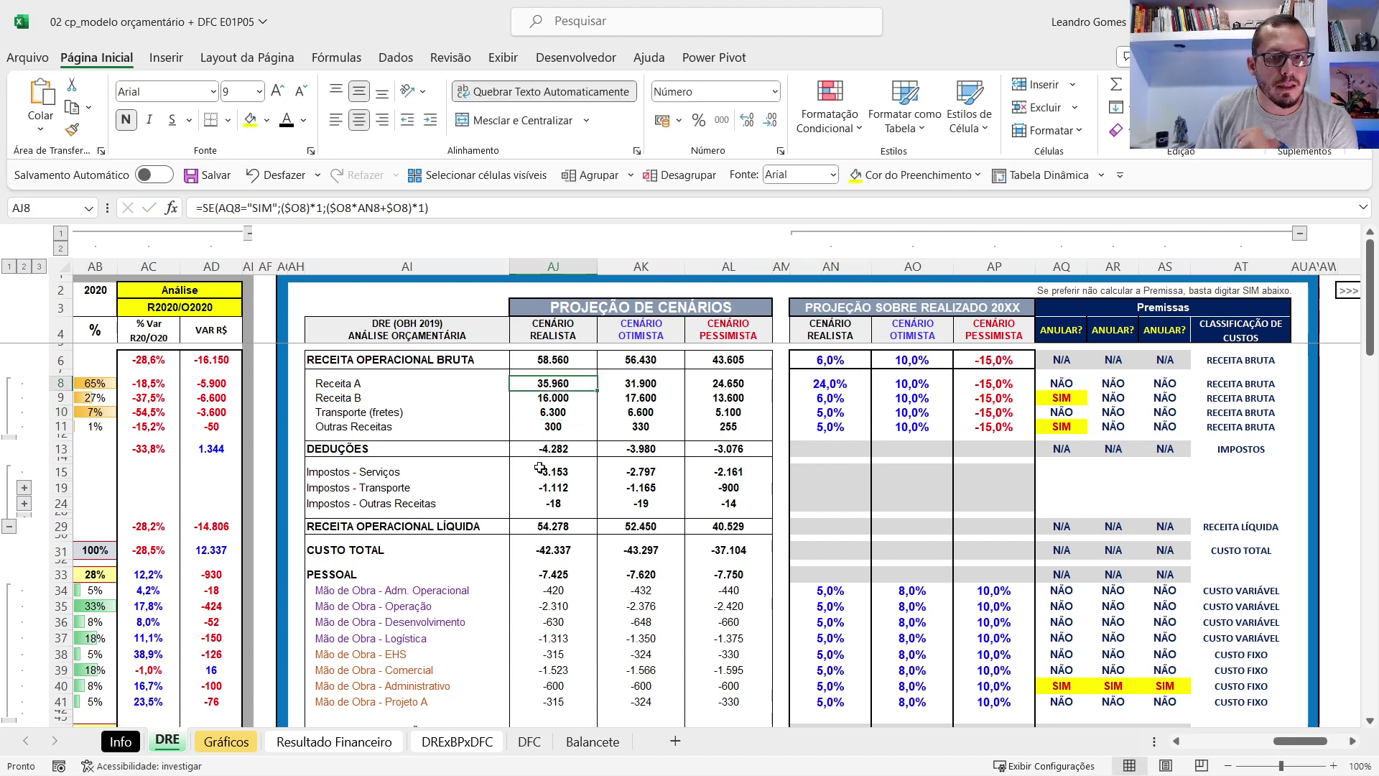
# Set Receita A's ANULAR? flag for the realistic scenario in AQ8 to SIM.
pyautogui.click(1043, 385)
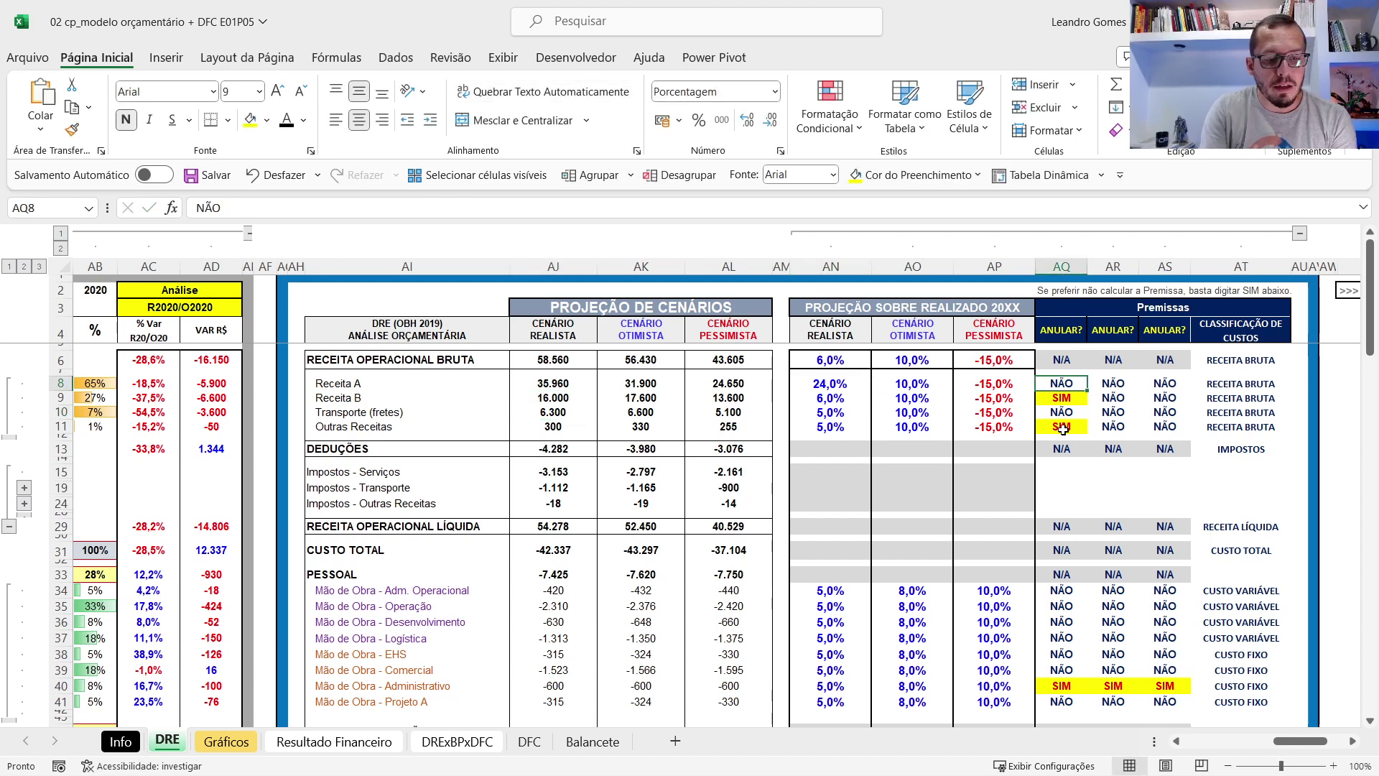
pyautogui.write('sim')
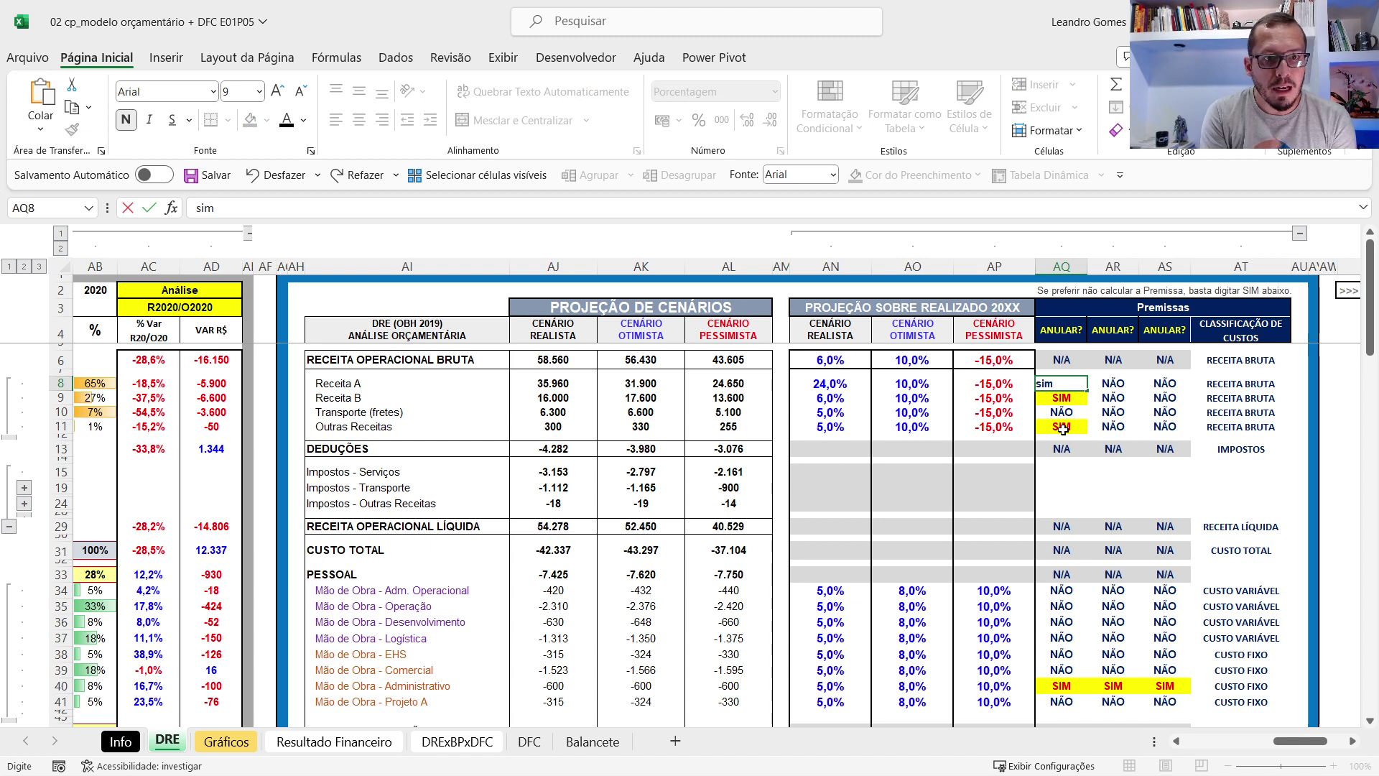
pyautogui.press('Return')
pyautogui.press('Up')
pyautogui.press('capslock')
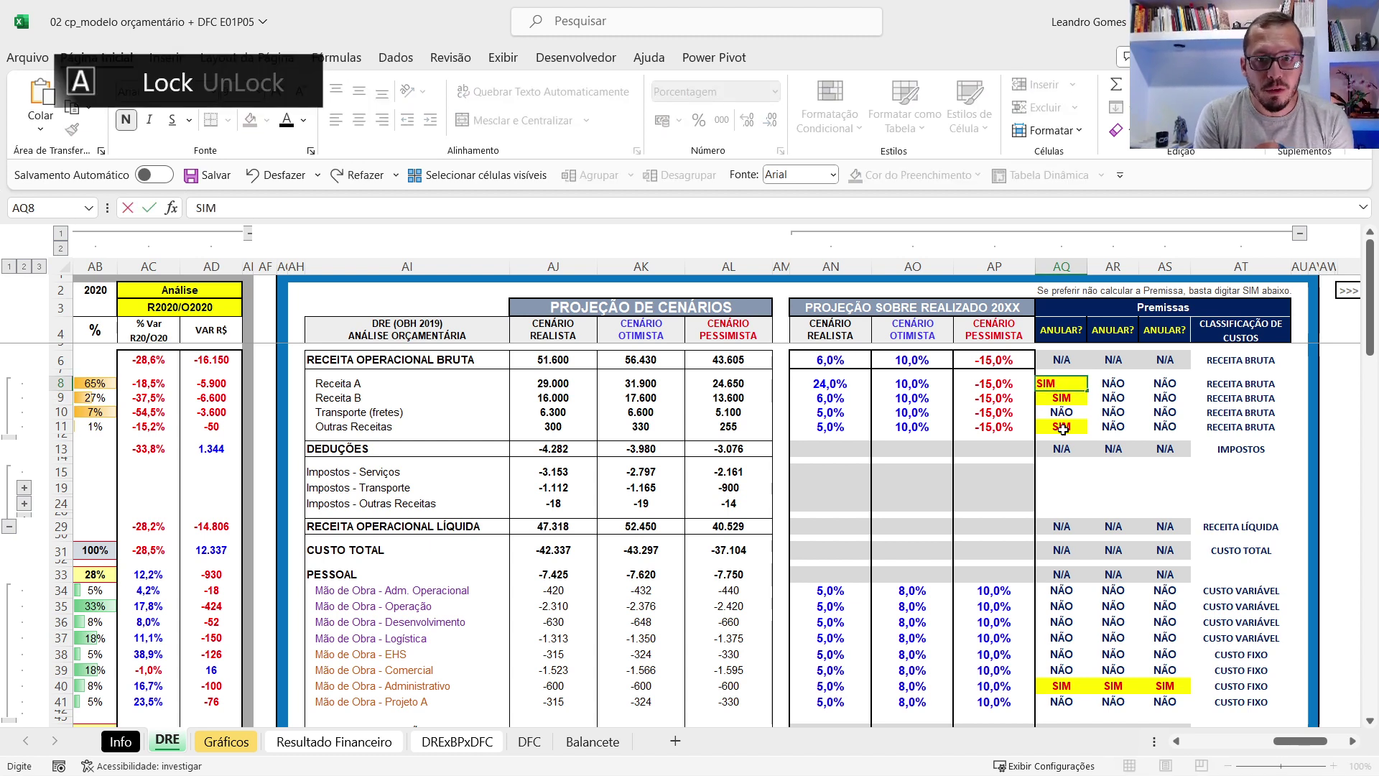
pyautogui.press('Return')
pyautogui.press('Up')
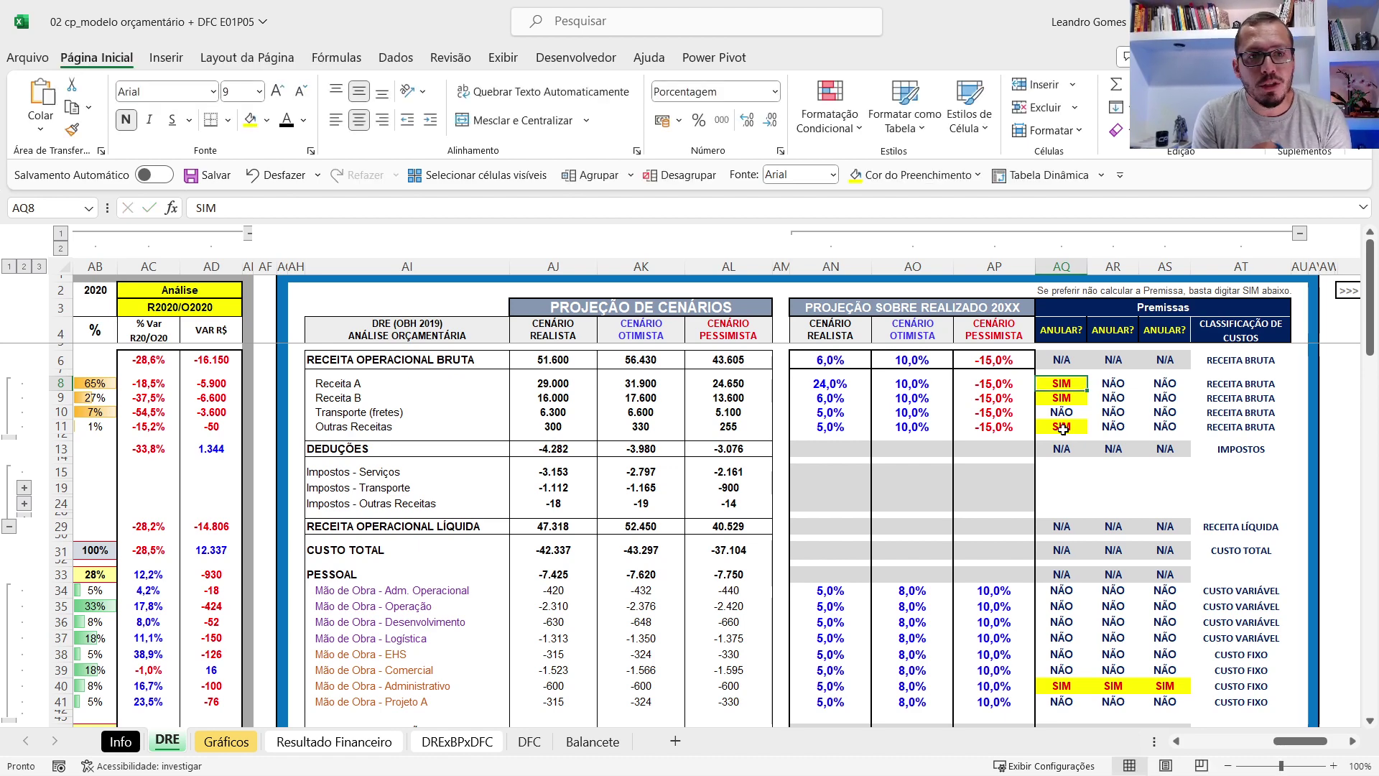
# Trace Receita A back along row 8 to the YTD 2019 realized figures.
pyautogui.press('Left')
pyautogui.press('Left')
pyautogui.press('Left')
pyautogui.press('Left')
pyautogui.press('Left')
pyautogui.press('Left')
pyautogui.press('Left')
pyautogui.press('Left')
pyautogui.press('Left')
pyautogui.press('Left')
pyautogui.press('Left')
pyautogui.press('Left')
pyautogui.press('Left')
pyautogui.press('Left')
pyautogui.press('Left')
pyautogui.press('Left')
pyautogui.press('Left')
pyautogui.press('Left')
pyautogui.press('Left')
pyautogui.press('Left')
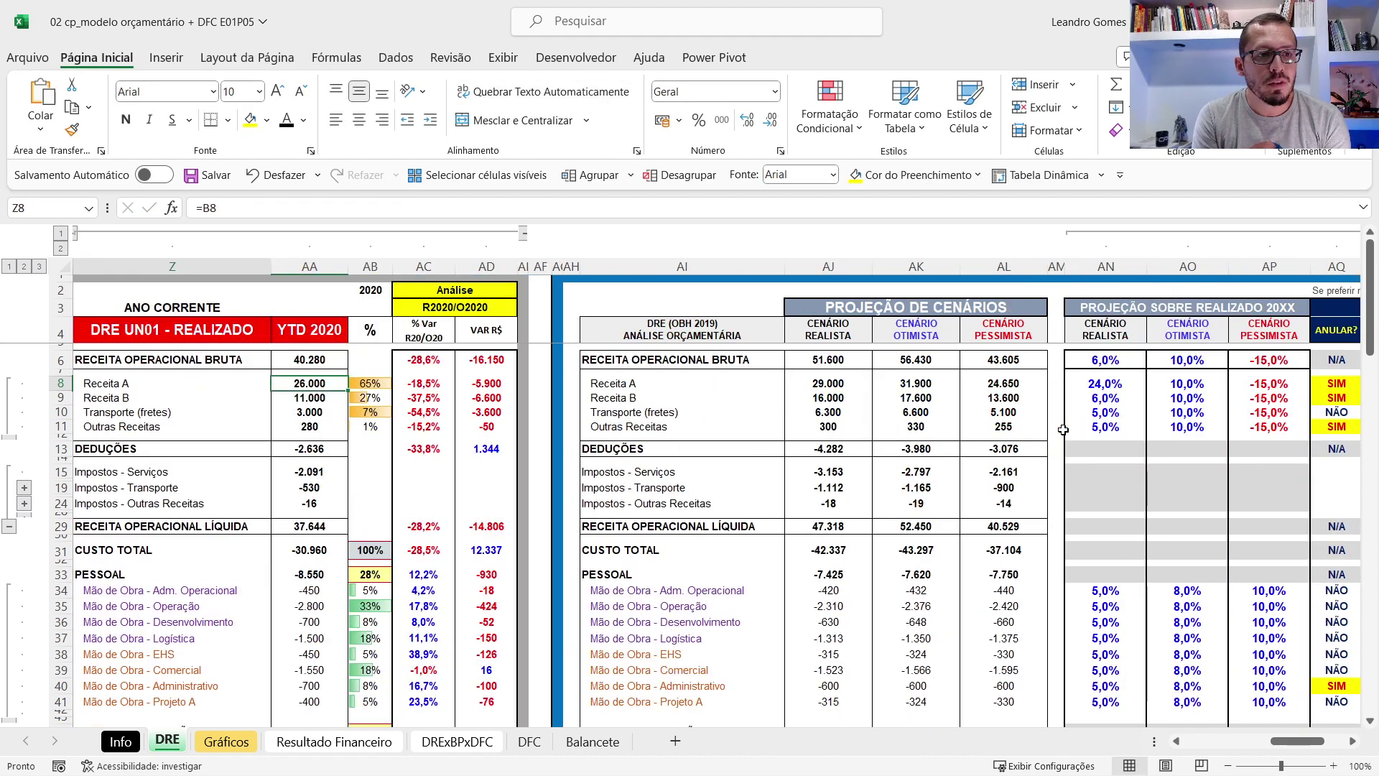
pyautogui.press('Left')
pyautogui.press('Left')
pyautogui.press('Left')
pyautogui.press('Left')
pyautogui.press('Left')
pyautogui.press('Left')
pyautogui.press('Right')
pyautogui.press('Right')
pyautogui.press('Right')
pyautogui.press('Right')
pyautogui.press('Right')
pyautogui.press('Right')
pyautogui.press('Right')
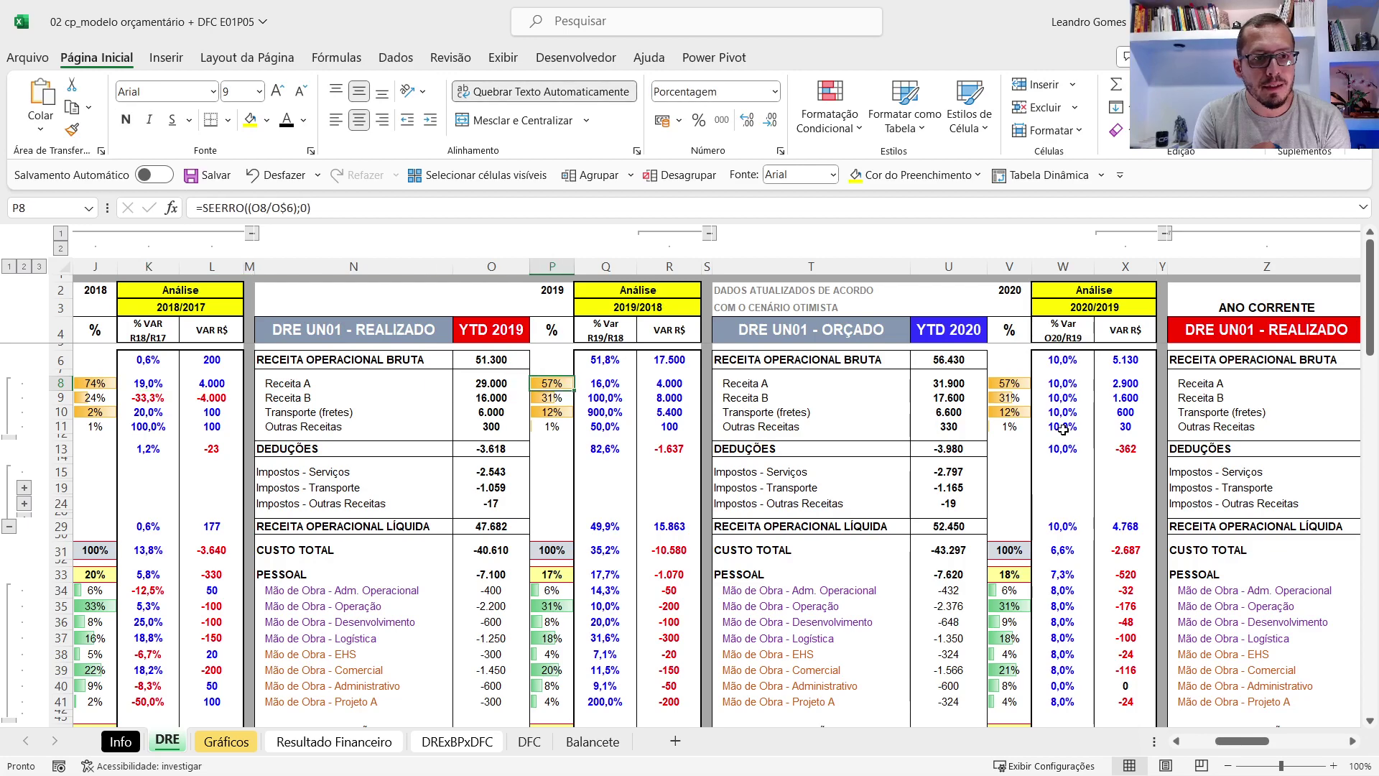
# Compare Receita A's realistic projection in AJ8 with the percentage in AN8 and the optimistic projection in AK8.
pyautogui.press('Right')
pyautogui.press('Right')
pyautogui.press('Right')
pyautogui.press('Right')
pyautogui.press('Right')
pyautogui.press('Right')
pyautogui.press('Right')
pyautogui.press('Right')
pyautogui.press('Right')
pyautogui.press('Right')
pyautogui.press('Right')
pyautogui.press('Right')
pyautogui.press('Right')
pyautogui.press('Right')
pyautogui.press('Right')
pyautogui.press('Right')
pyautogui.press('Right')
pyautogui.press('Right')
pyautogui.press('Right')
pyautogui.press('Right')
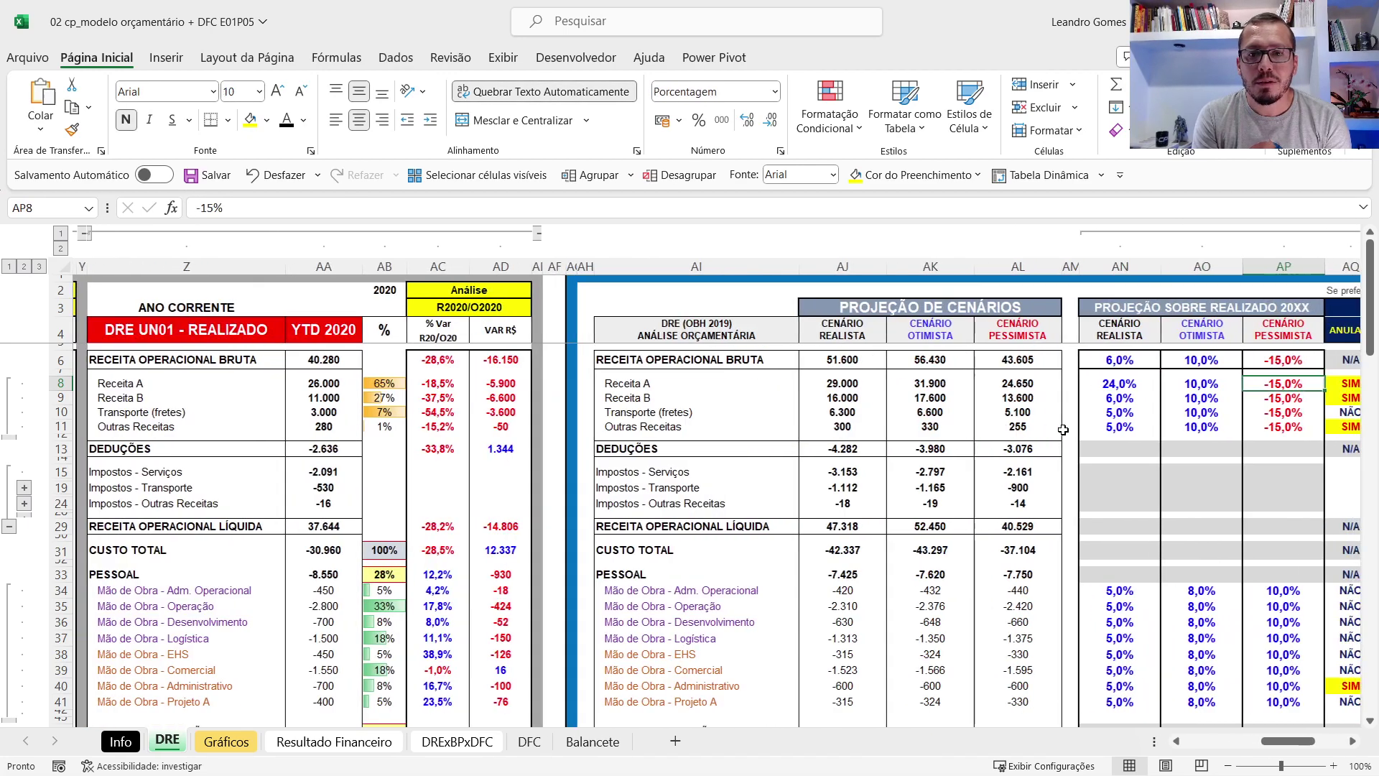
pyautogui.press('Left')
pyautogui.press('Left')
pyautogui.press('Left')
pyautogui.press('Left')
pyautogui.press('Left')
pyautogui.press('Left')
pyautogui.press('Left')
pyautogui.press('Left')
pyautogui.press('Left')
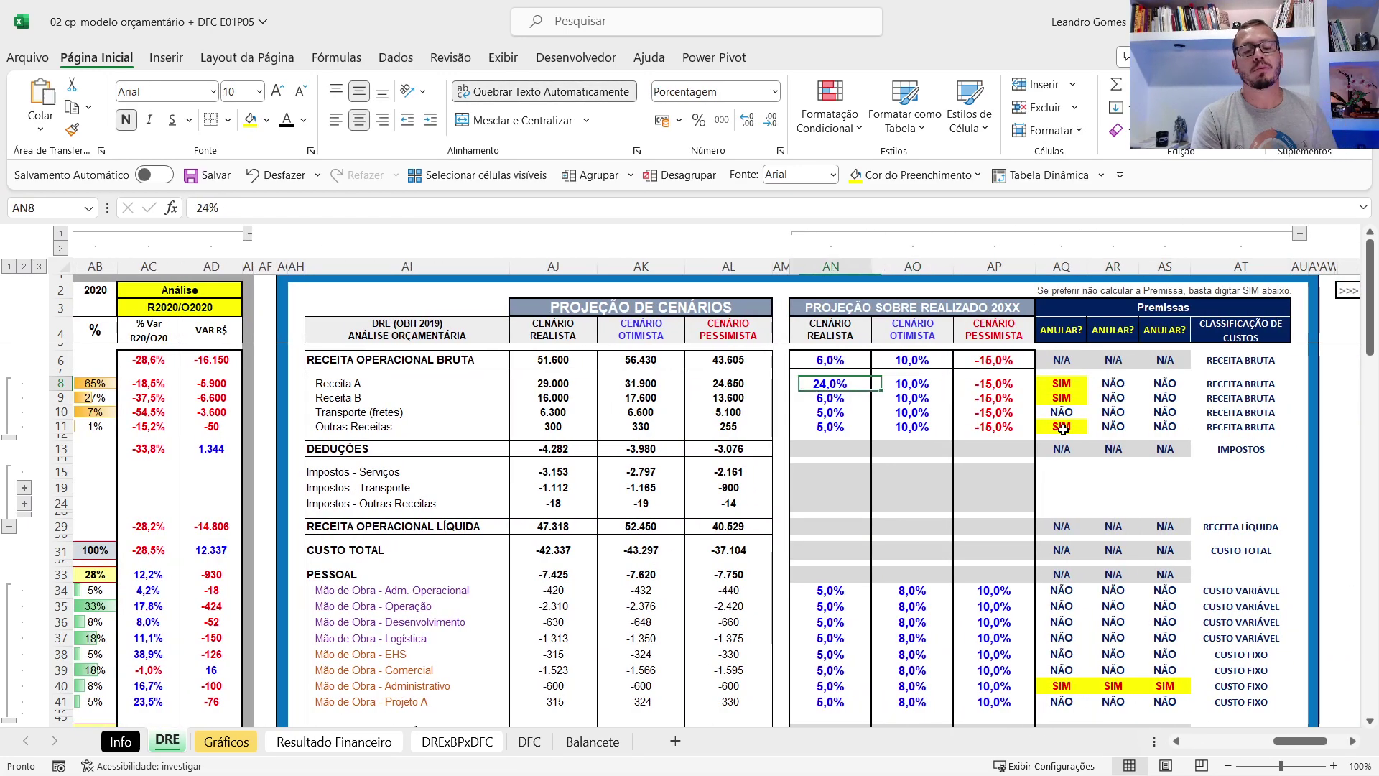
pyautogui.press('Left')
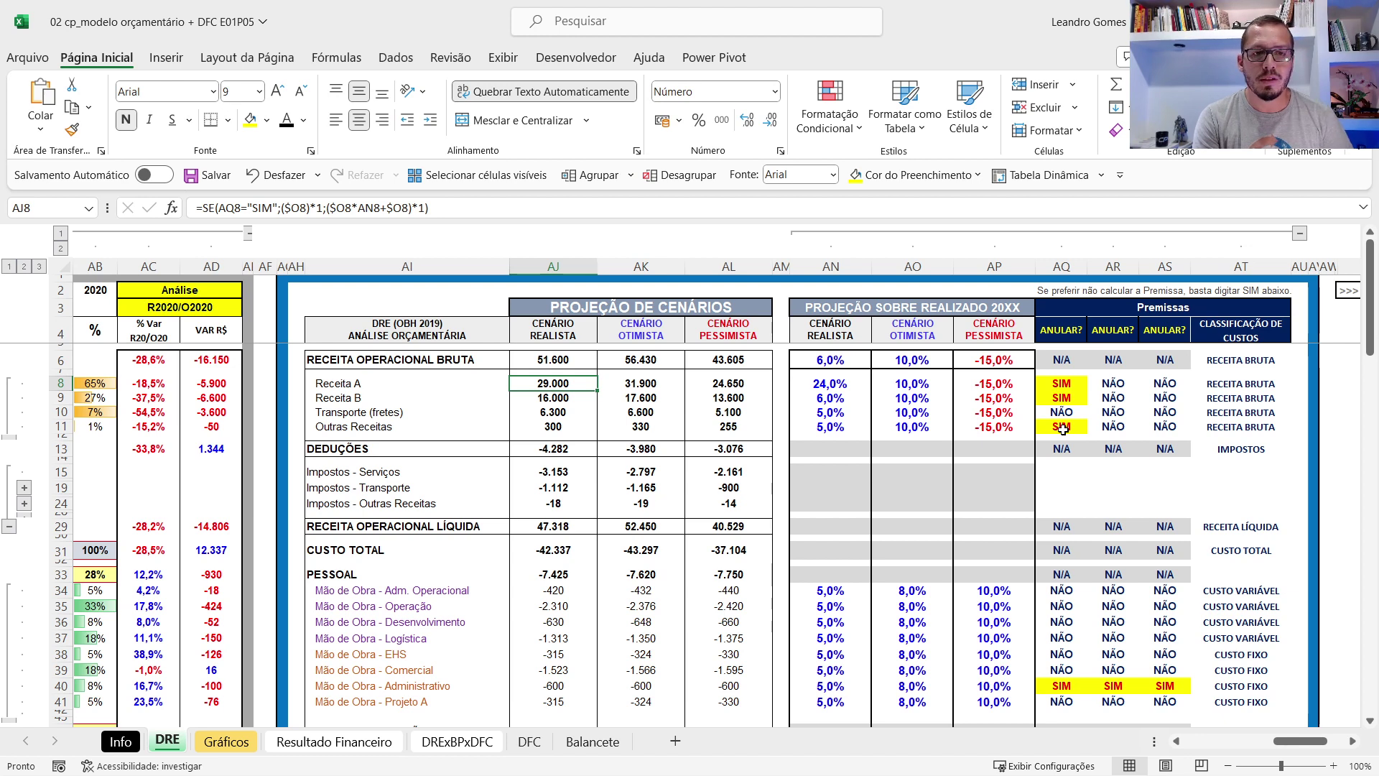
pyautogui.press('Right')
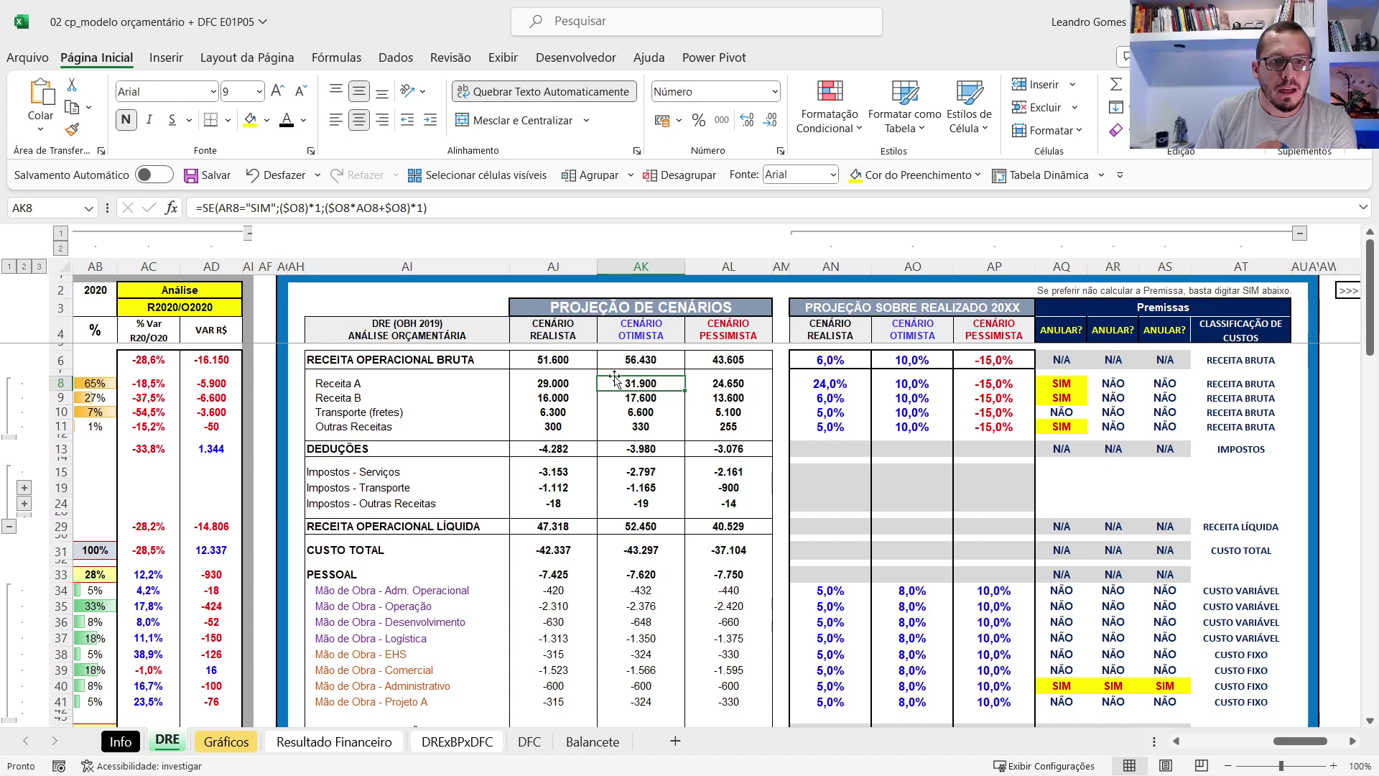
# Restore Receita A's realistic percentage in AN8 to 4% and its ANULAR? flag in AQ8 to NÃO.
pyautogui.click(843, 383)
pyautogui.hotkey('ctrl', 'z')
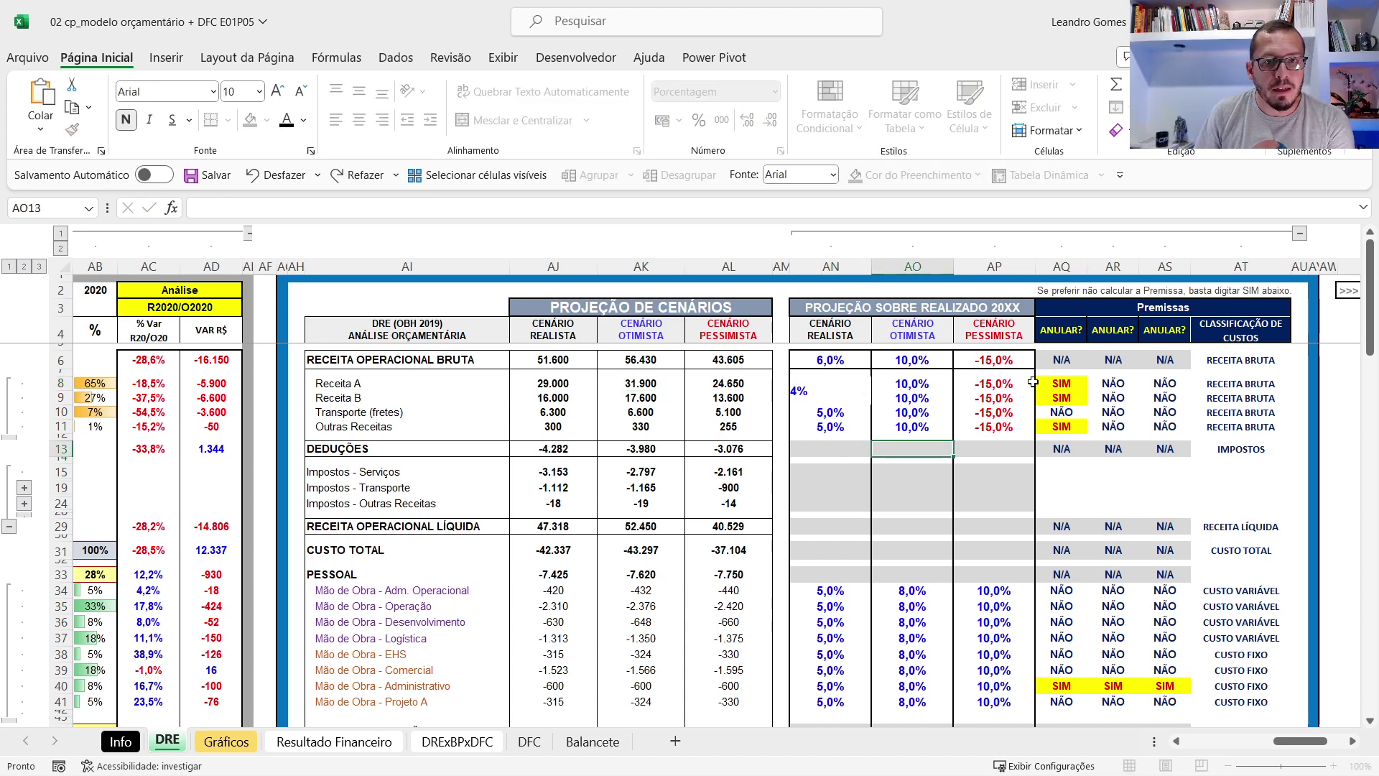
pyautogui.click(1081, 390)
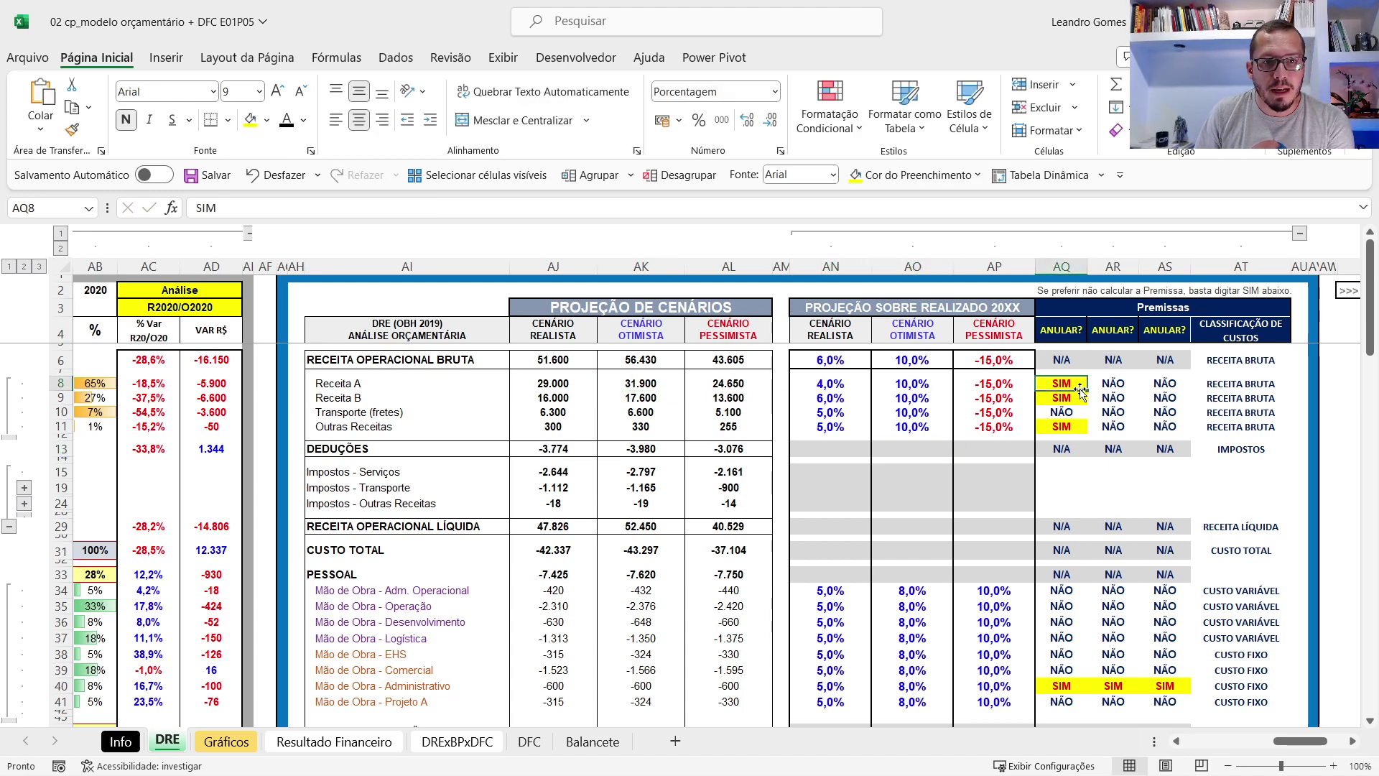
pyautogui.write('NÃO')
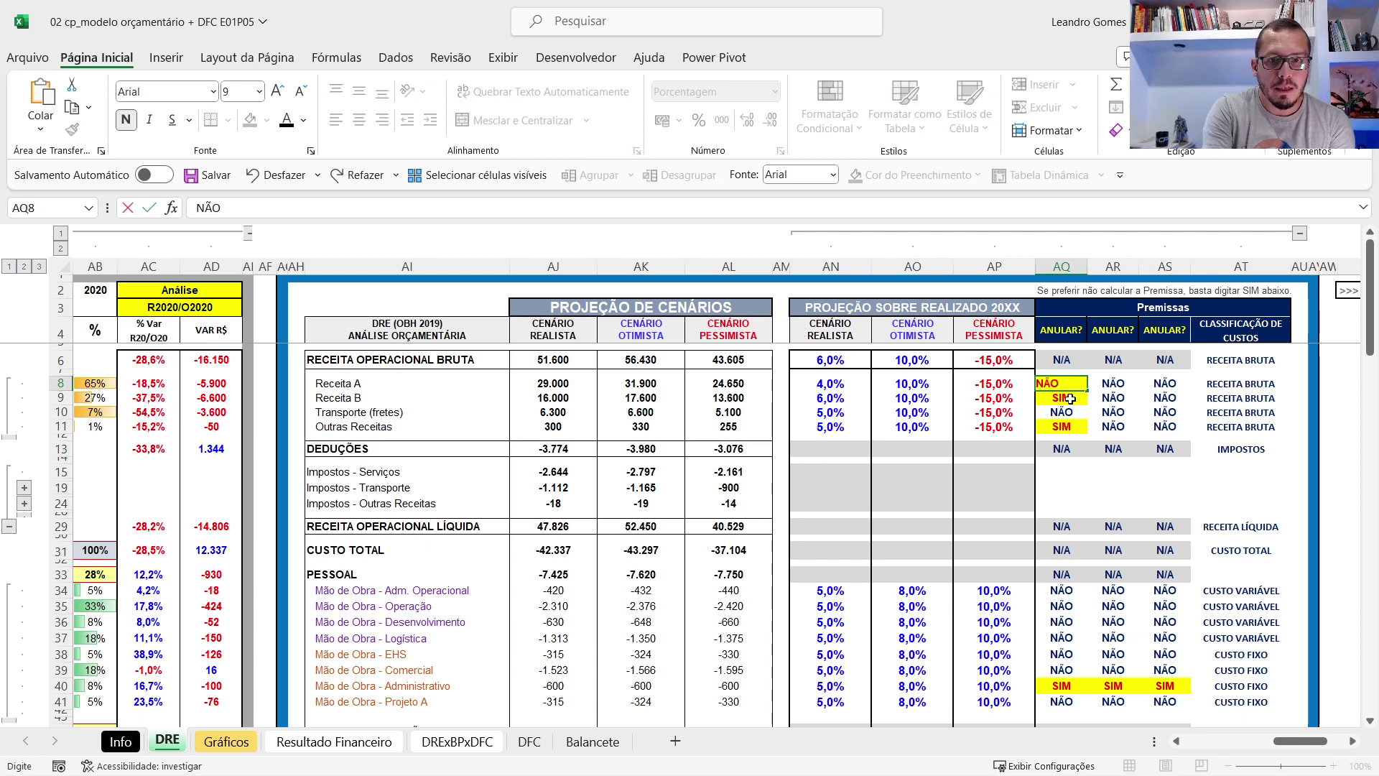
pyautogui.press('Return')
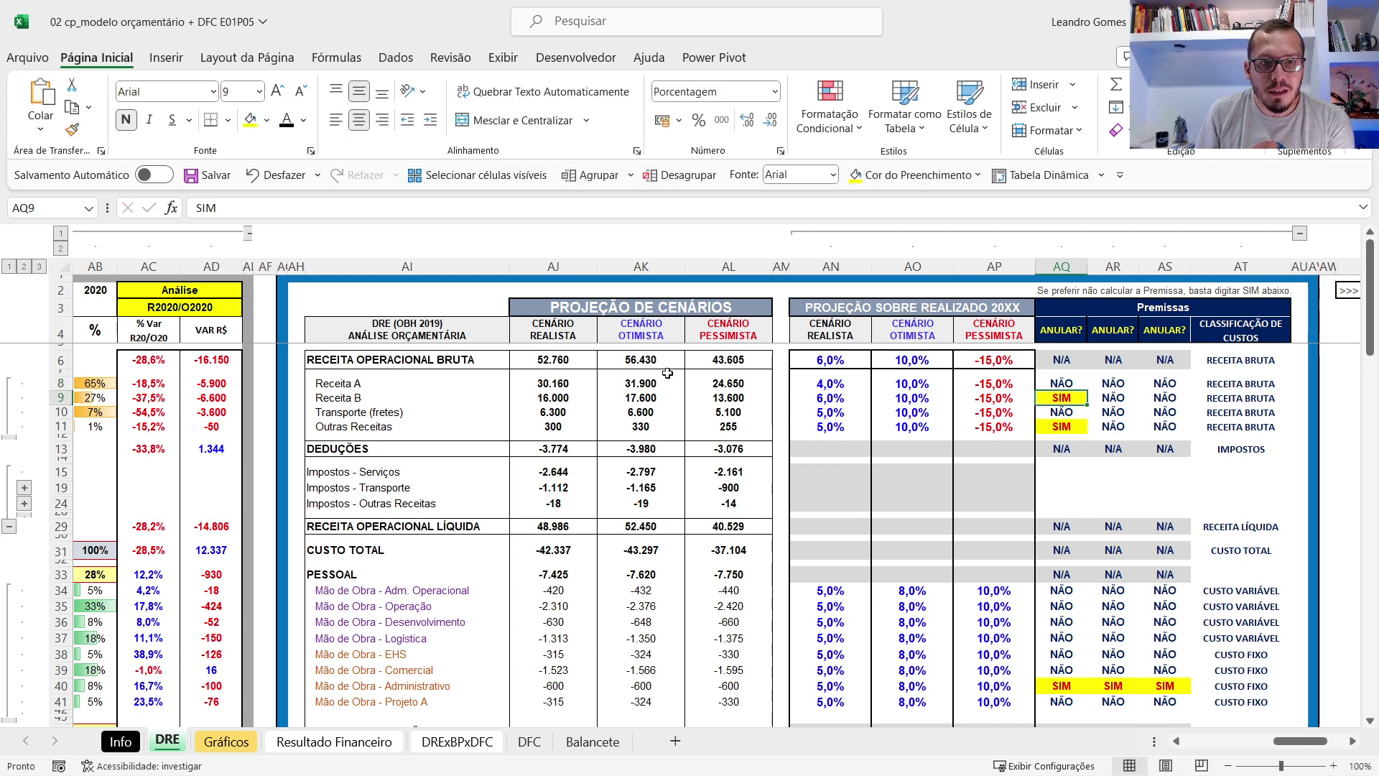
pyautogui.click(582, 383)
pyautogui.doubleClick(582, 383)
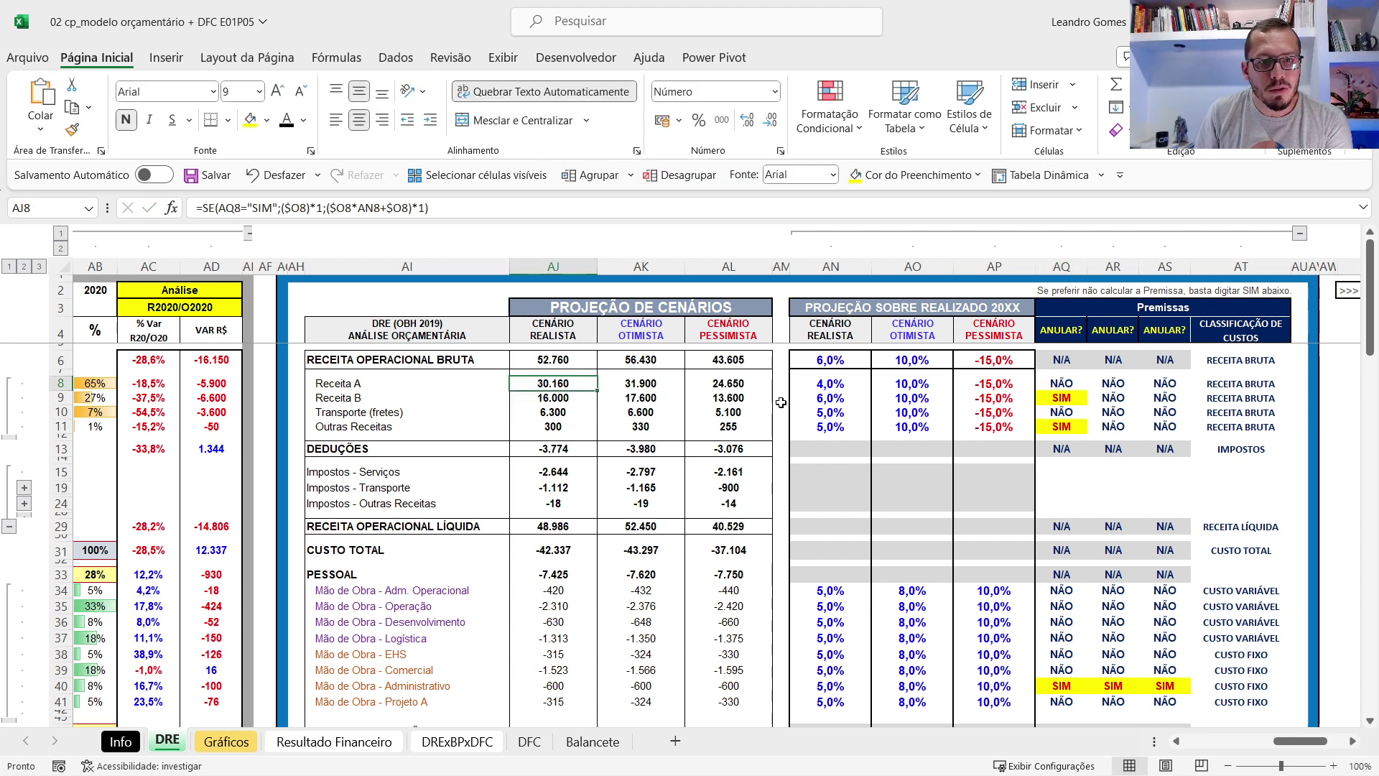
# Set Receita A's optimistic scenario percentage in AO8 to 20% and check the projection in AK8.
pyautogui.click(913, 383)
pyautogui.write('20')
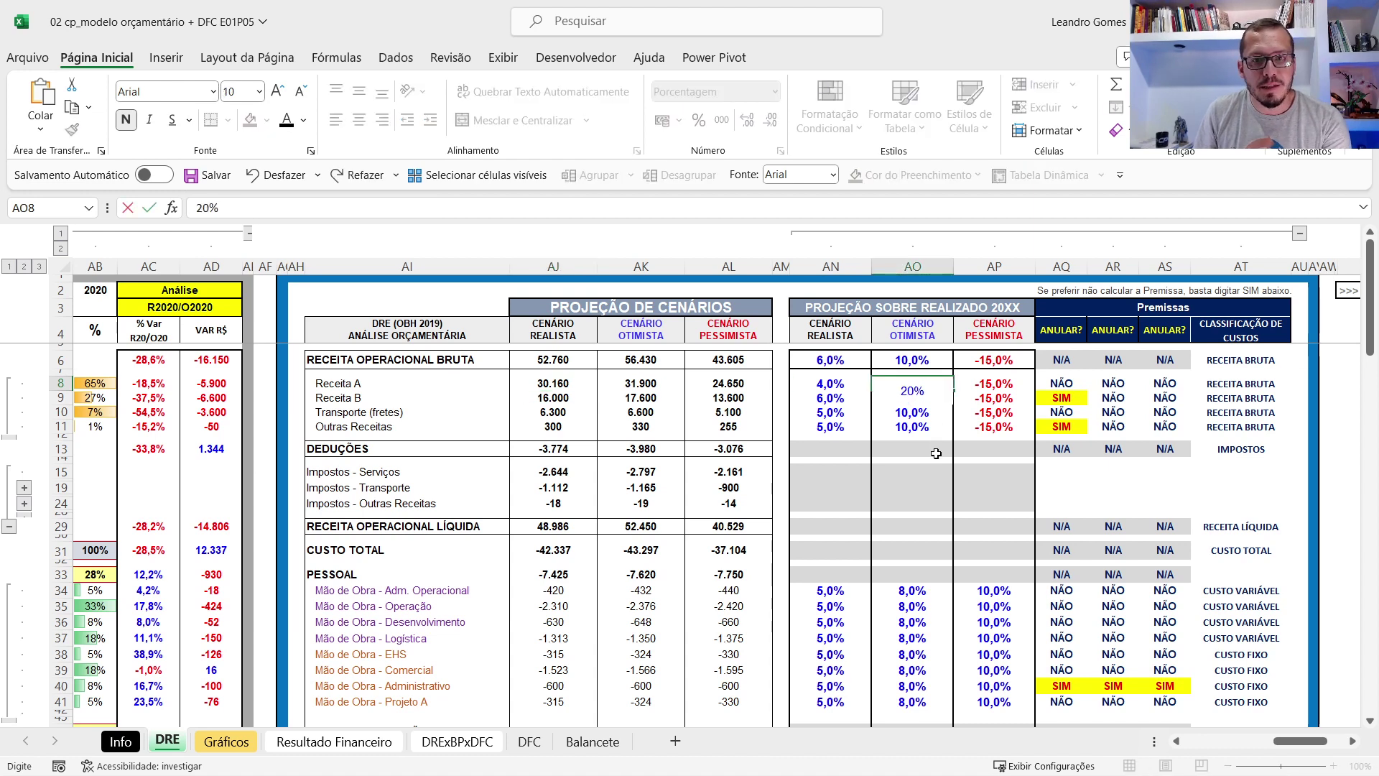
pyautogui.press('Return')
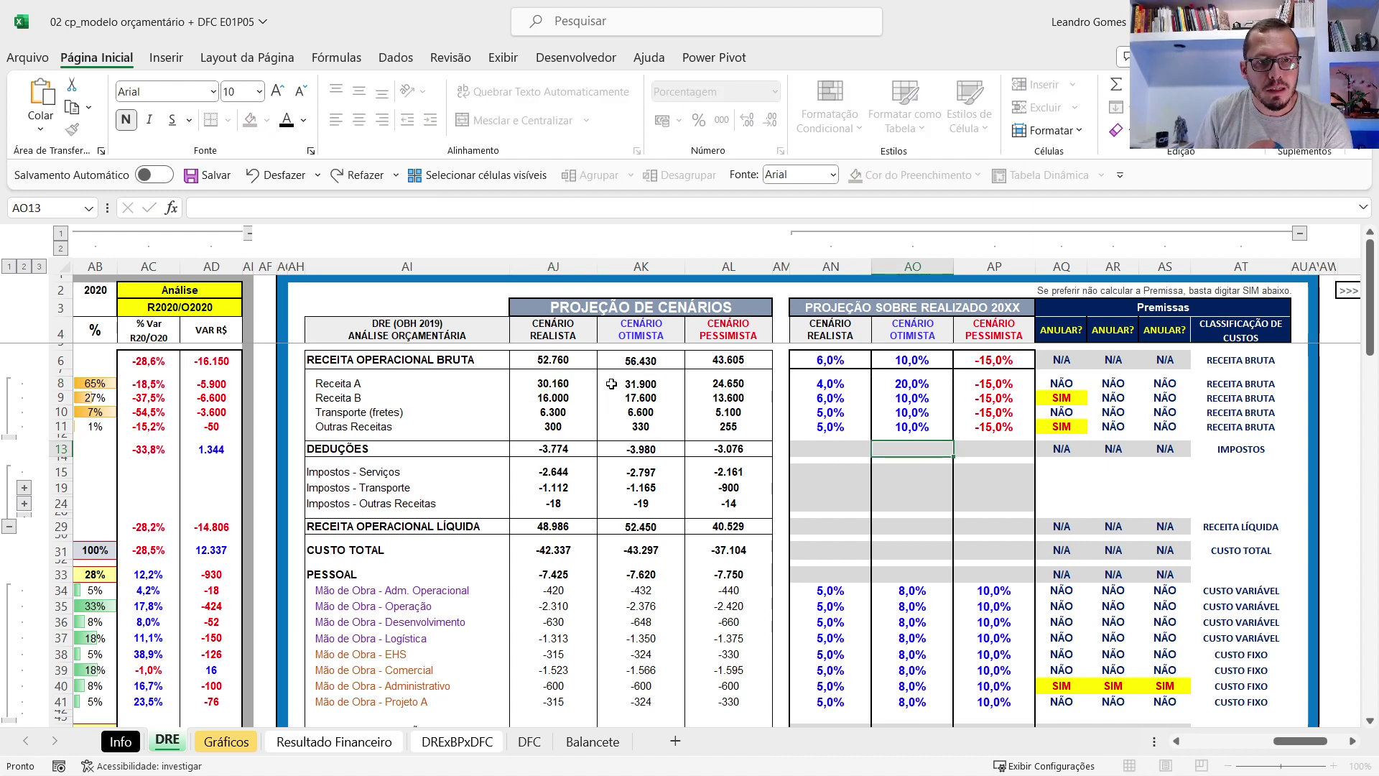
pyautogui.click(613, 386)
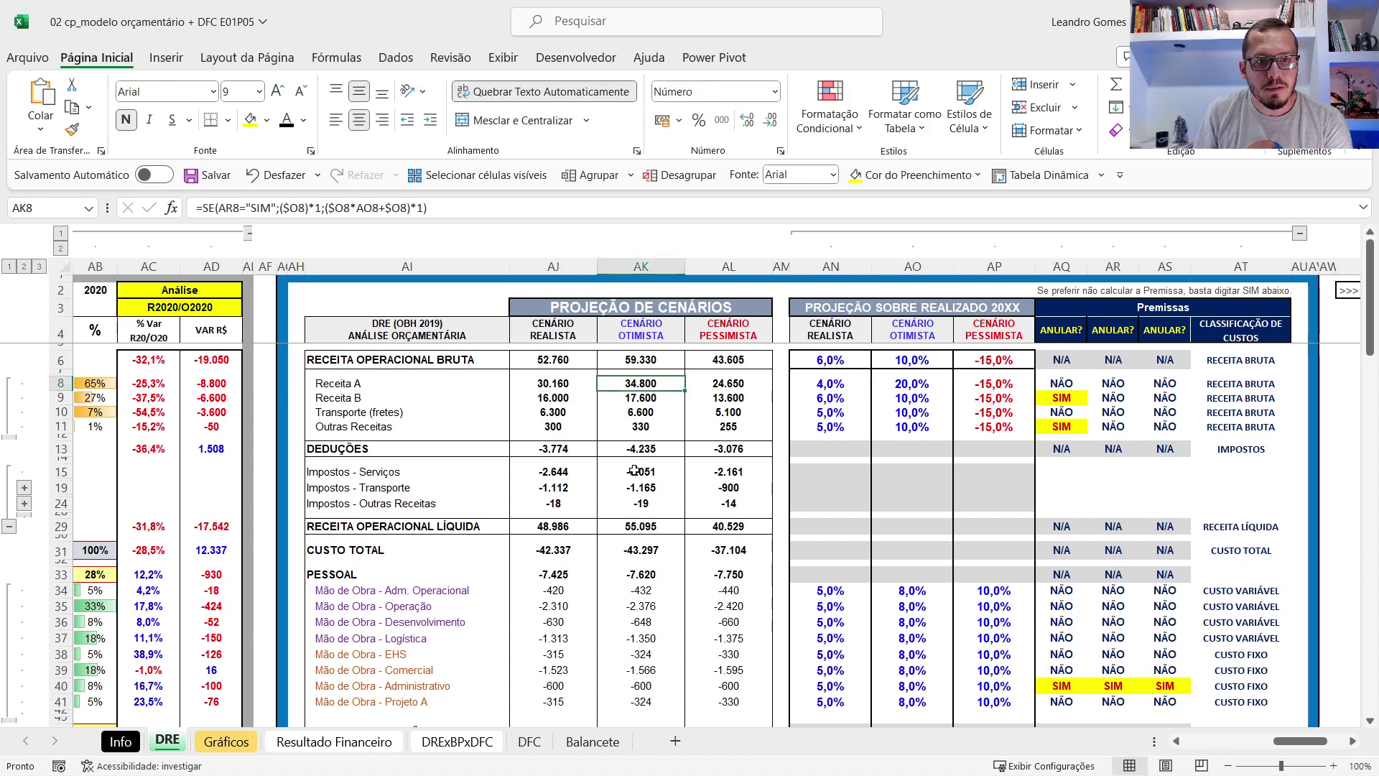
# Try a pessimistic scenario percentage of -5% for Receita A in AP8, check AL8 and undo the change.
pyautogui.click(994, 384)
pyautogui.click(202, 208)
pyautogui.press('BackSpace')
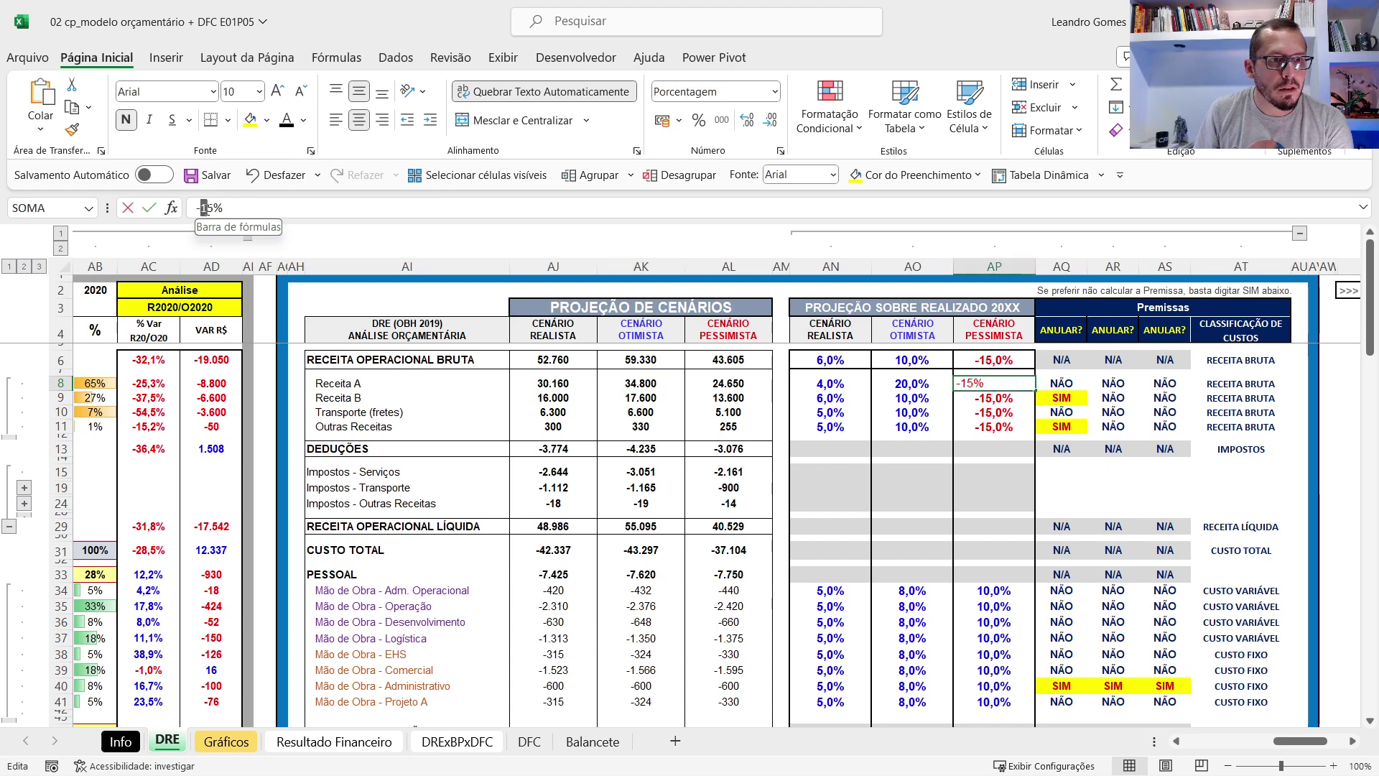
pyautogui.click(761, 382)
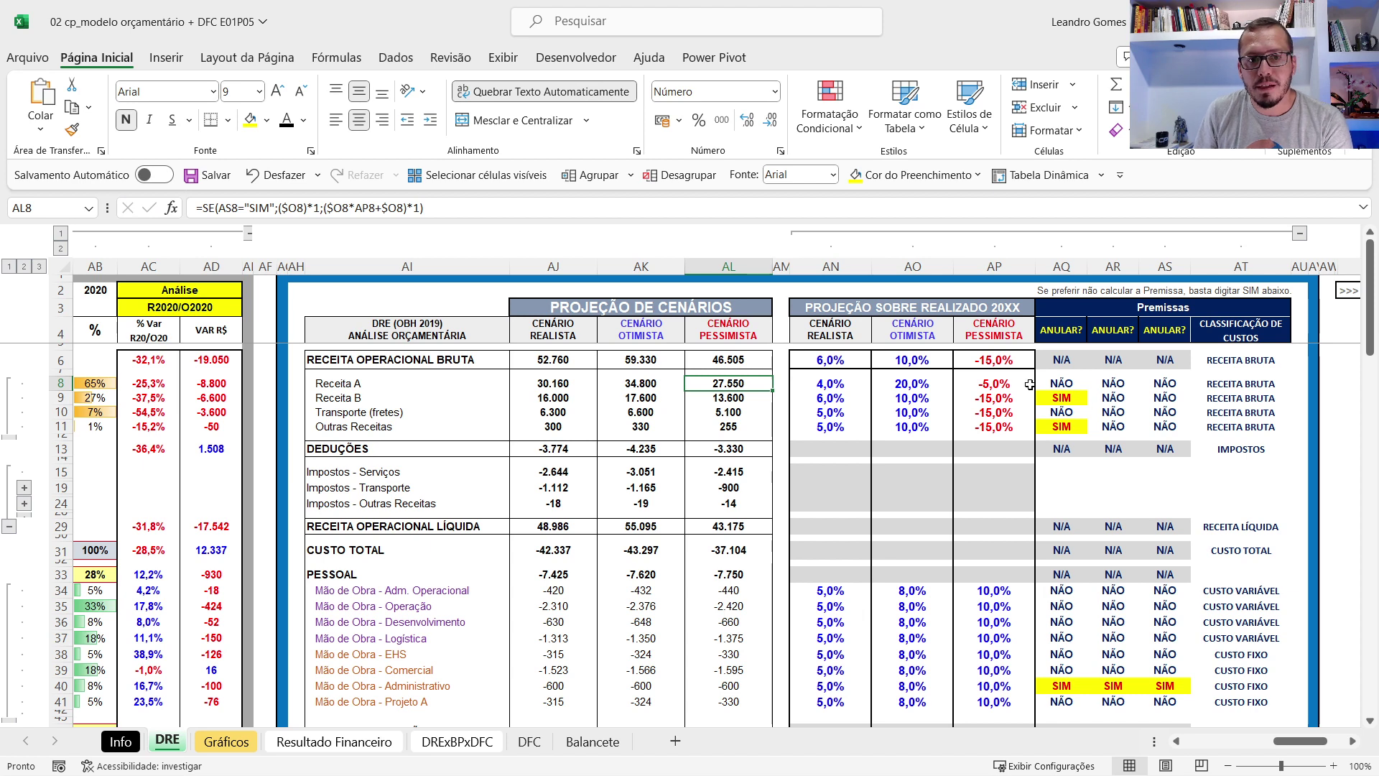
pyautogui.hotkey('ctrl', 'z')
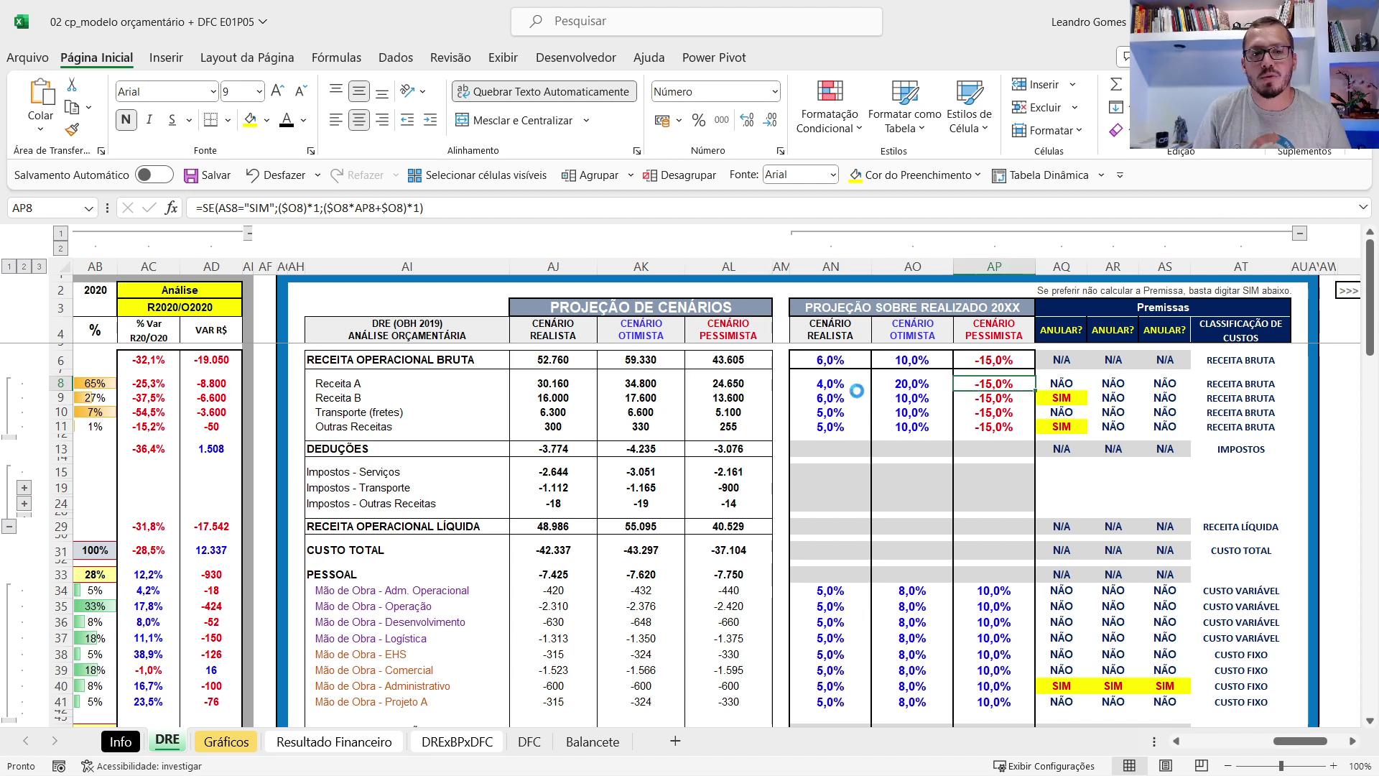
# Inspect the cell references in Receita A's optimistic projection formula in AK8 without changing it.
pyautogui.click(634, 386)
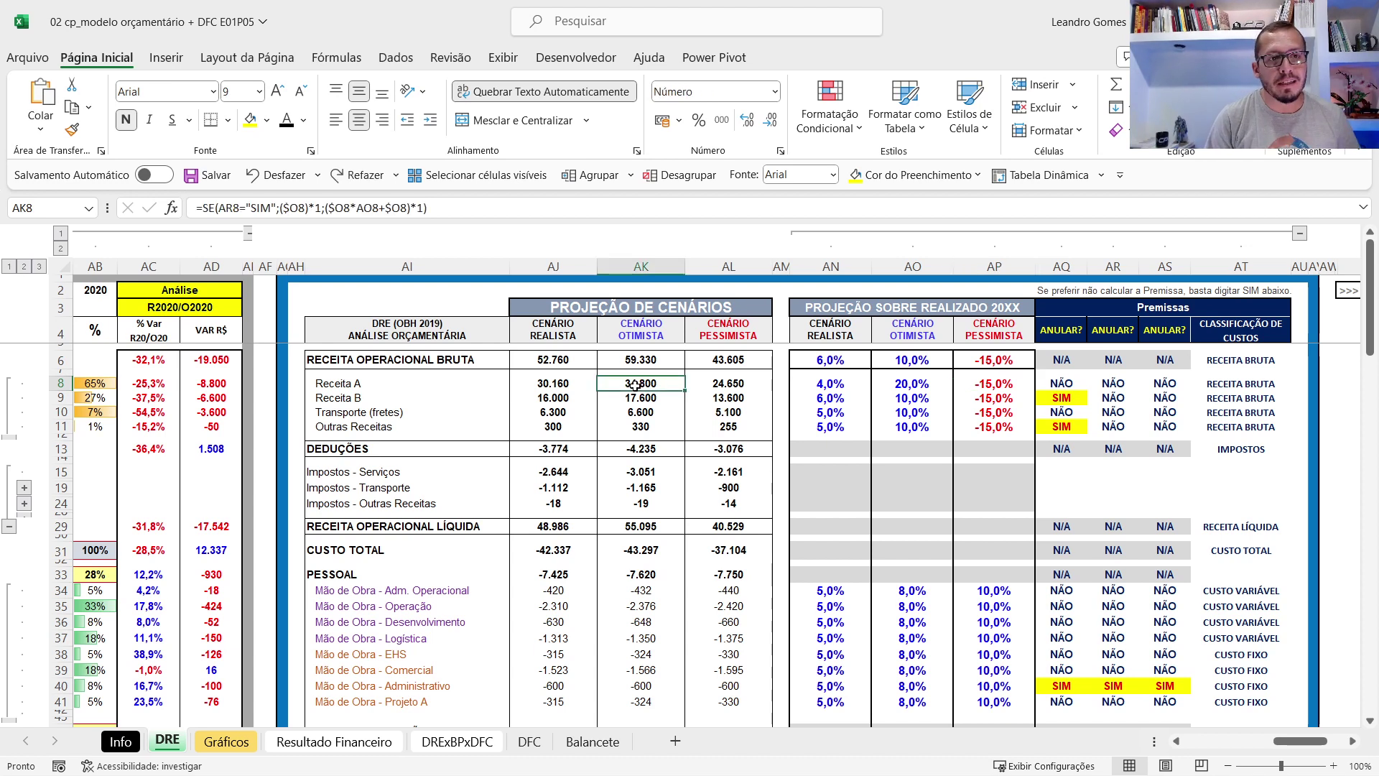
pyautogui.doubleClick(635, 386)
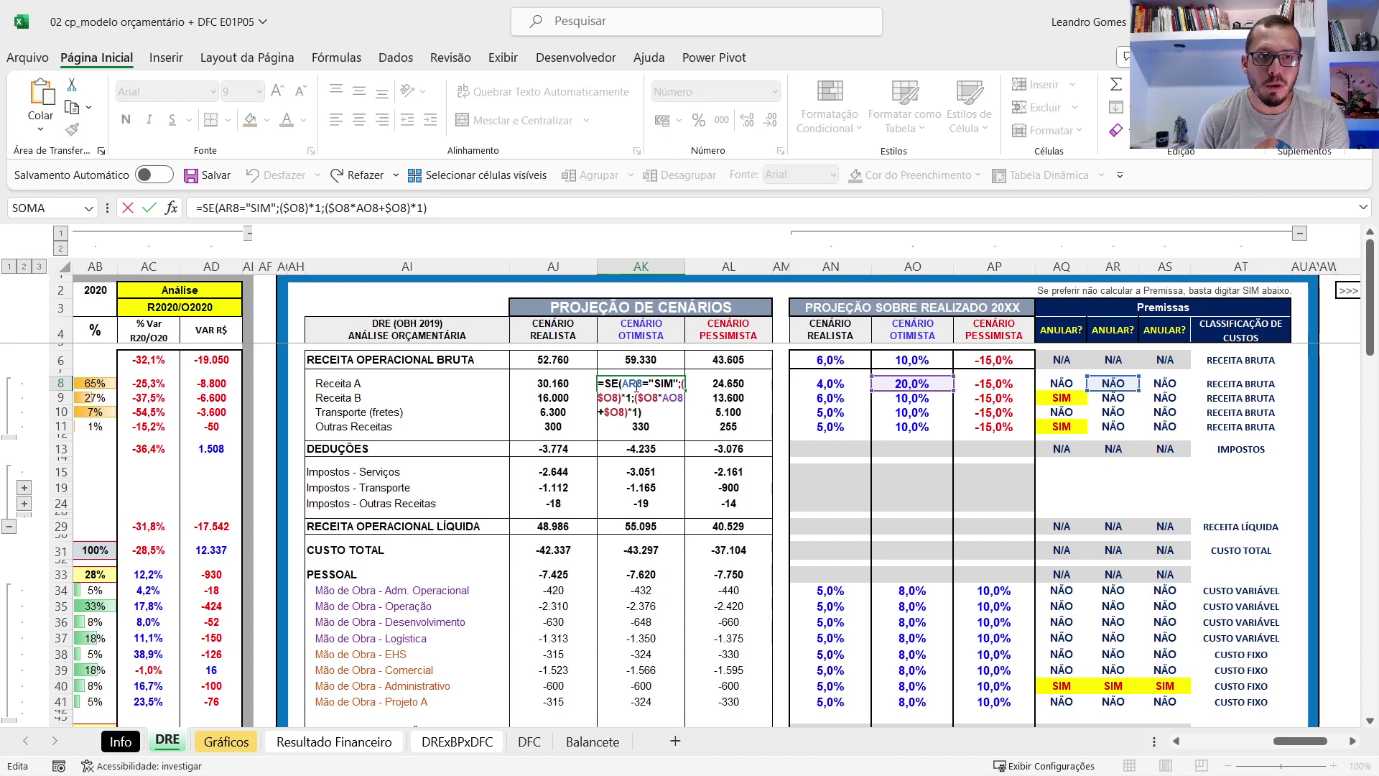
pyautogui.press('Escape')
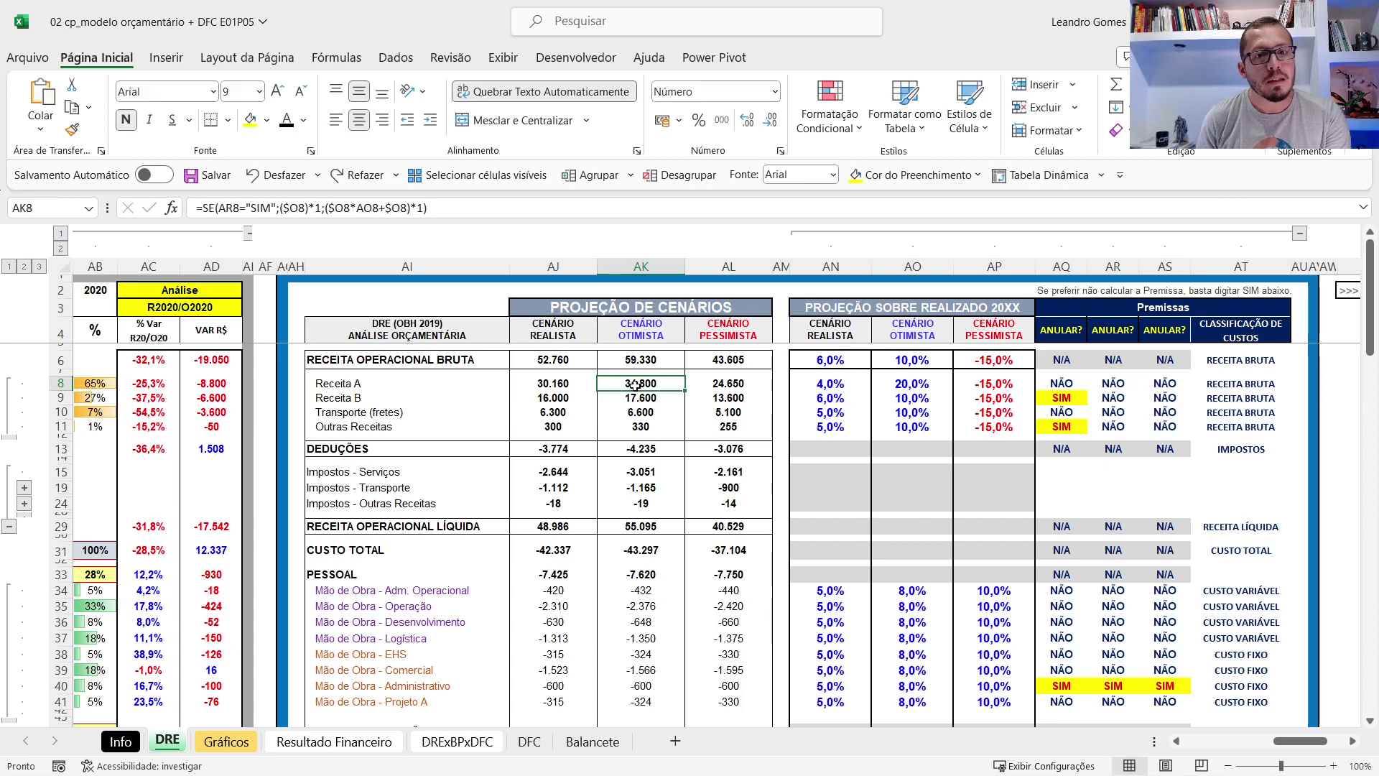
pyautogui.click(453, 379)
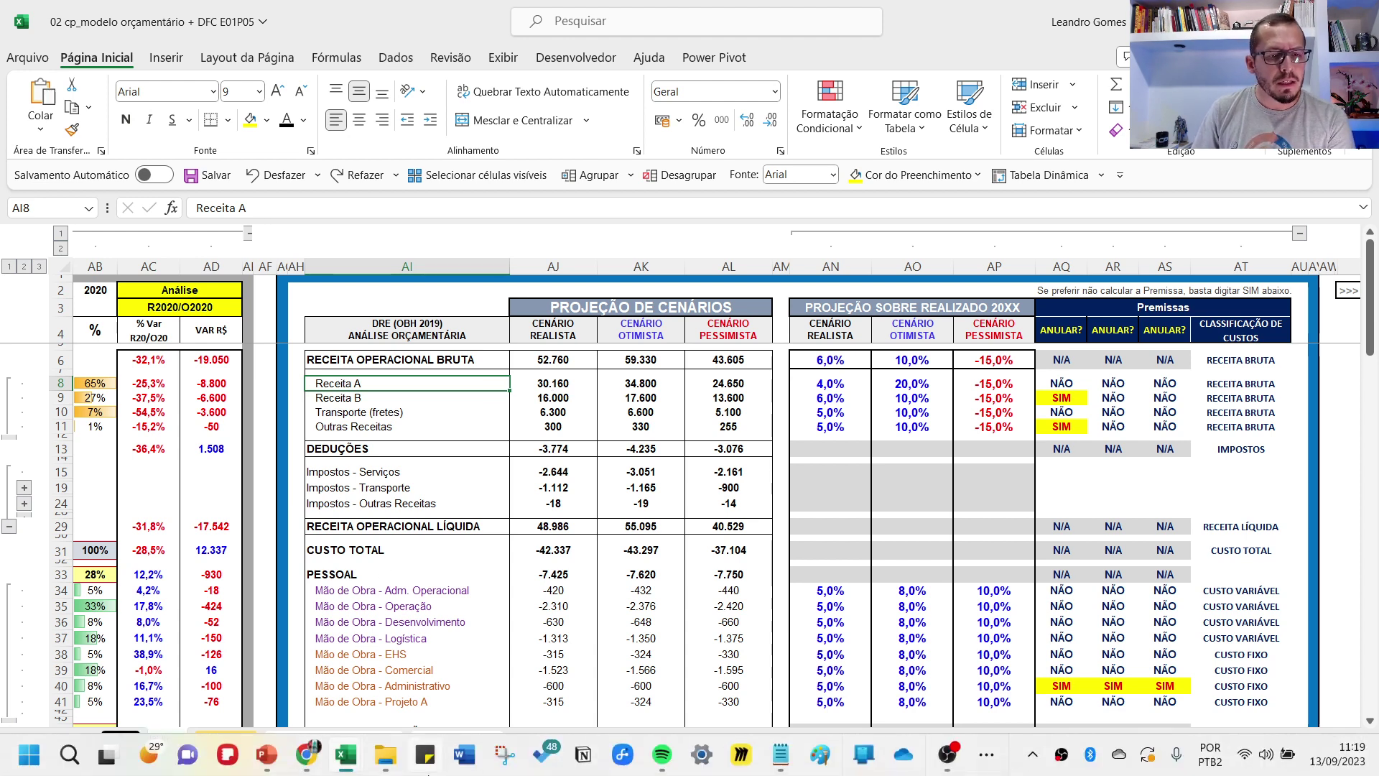
# Switch to the 03 cp_DRE-P&L & Forecast workbook and review the DRE - P&L sheet down to the INDICADORES section.
pyautogui.moveTo(344, 762)
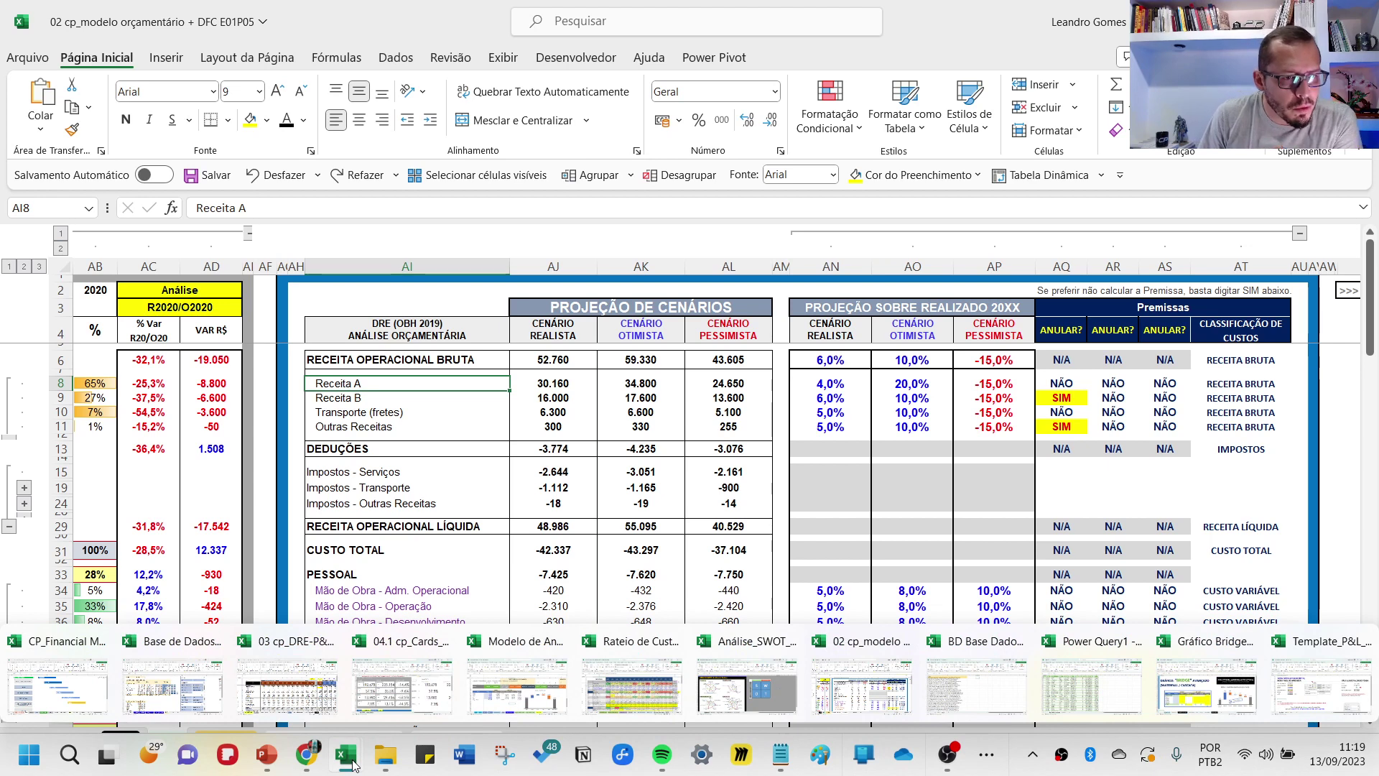
pyautogui.click(284, 691)
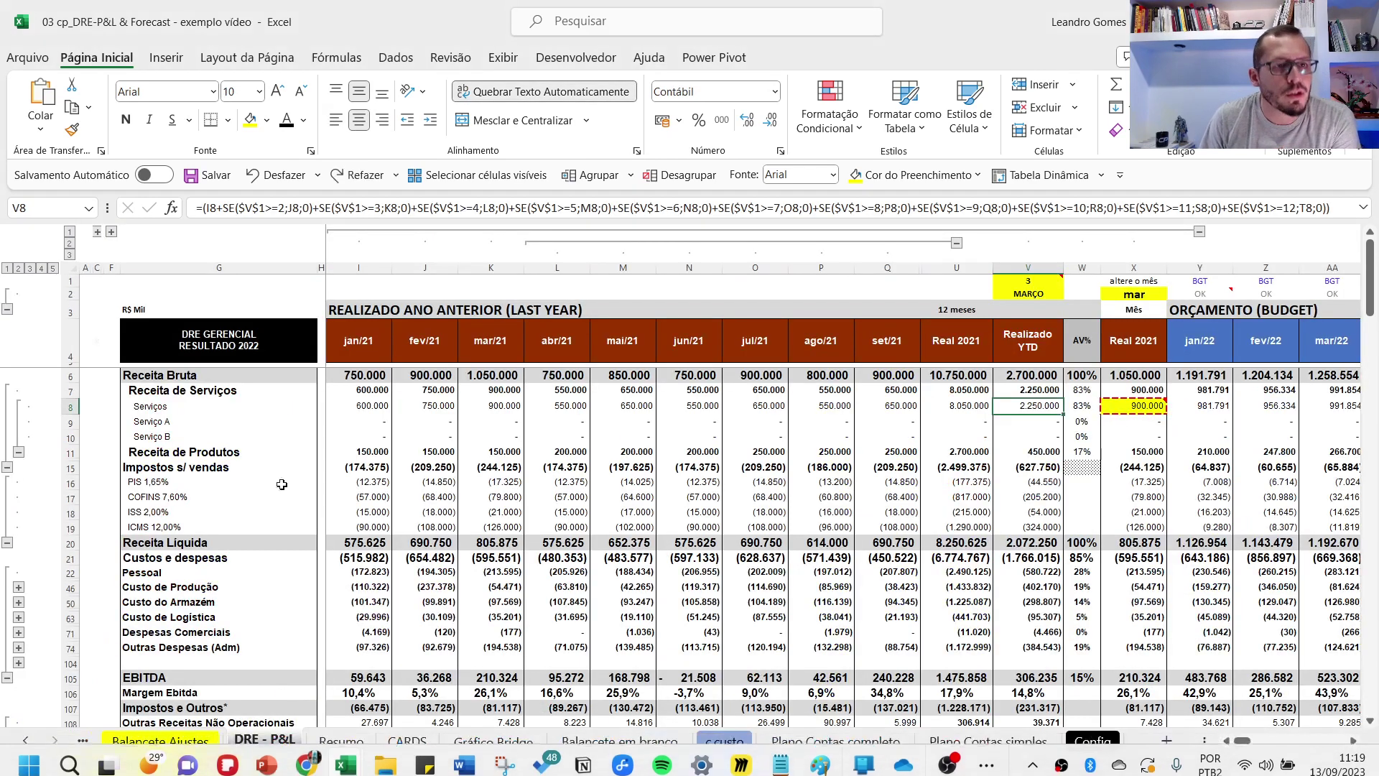
pyautogui.click(382, 450)
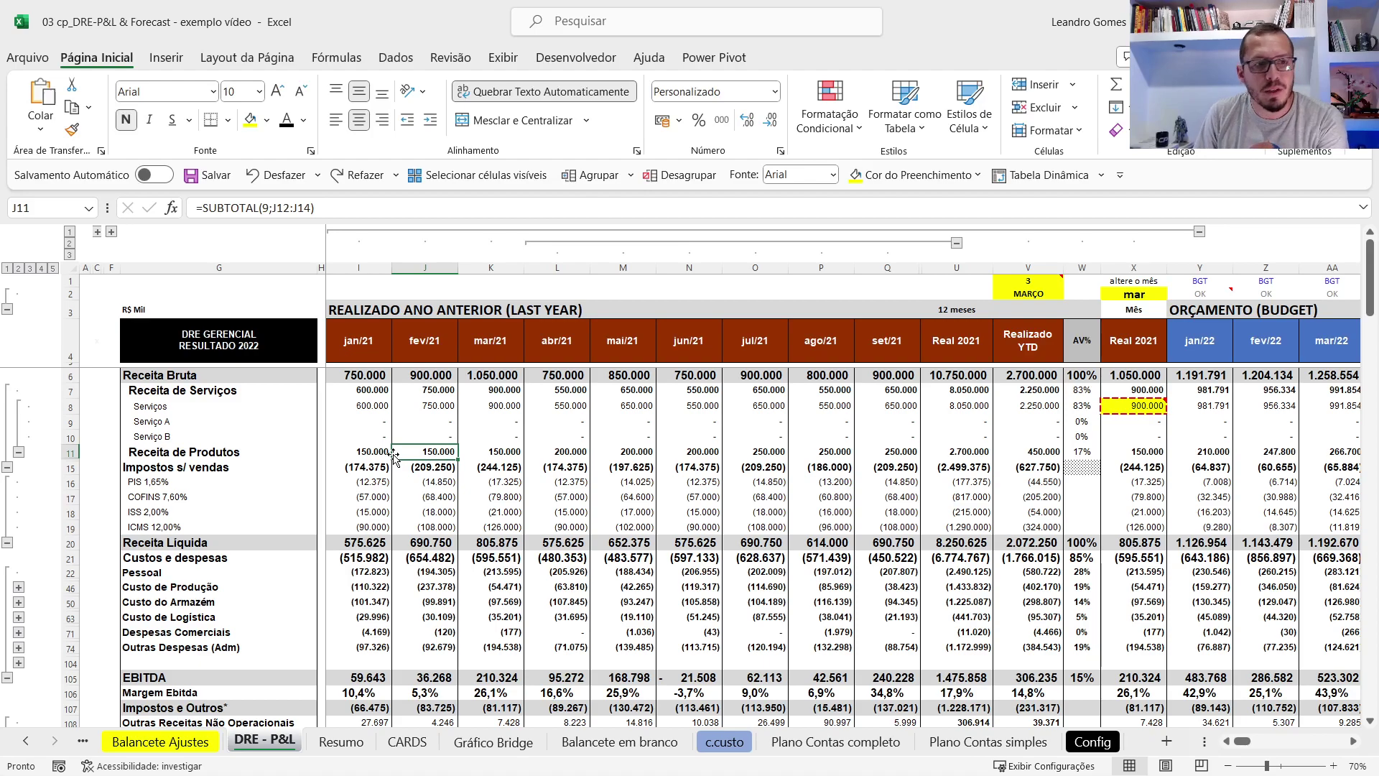
pyautogui.press('Home')
pyautogui.scroll(-10, 262, 423)
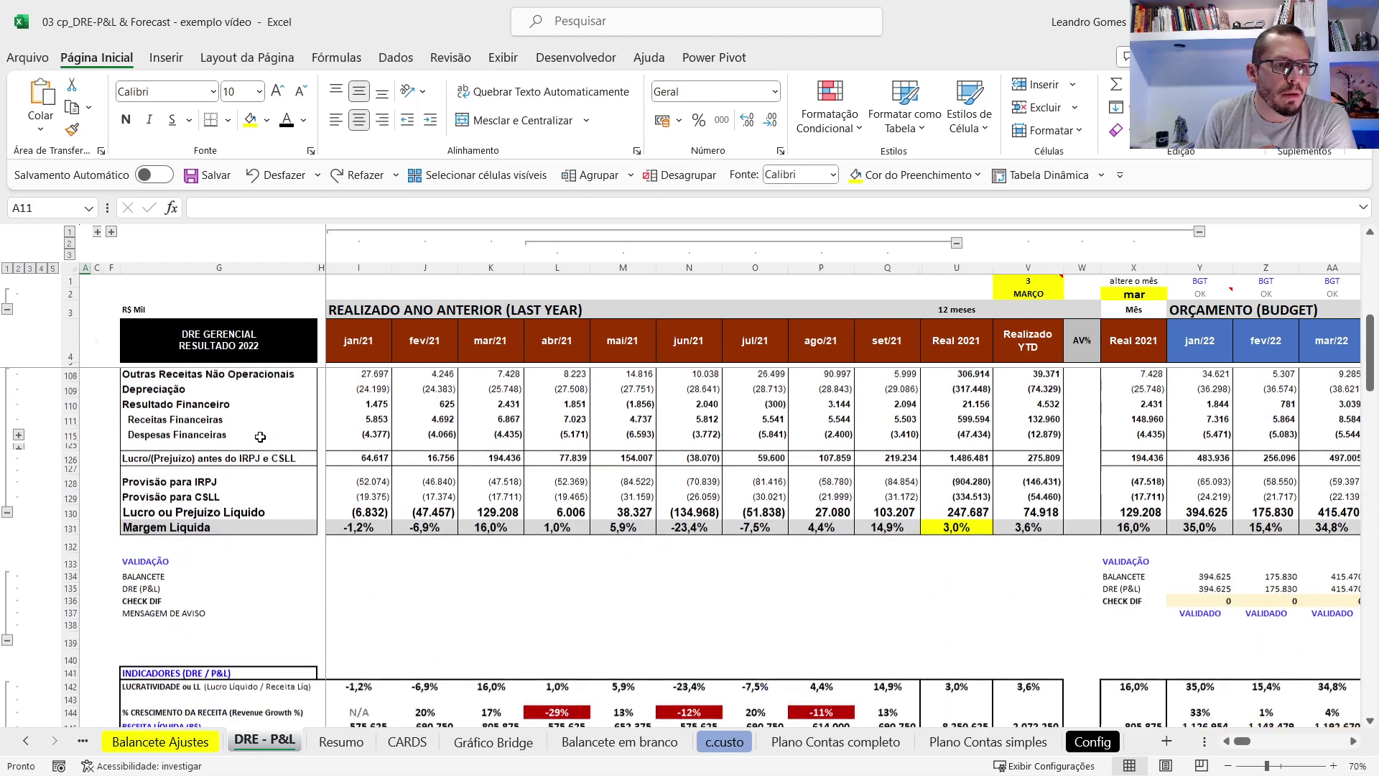
pyautogui.scroll(4, 270, 463)
pyautogui.scroll(-9, 270, 463)
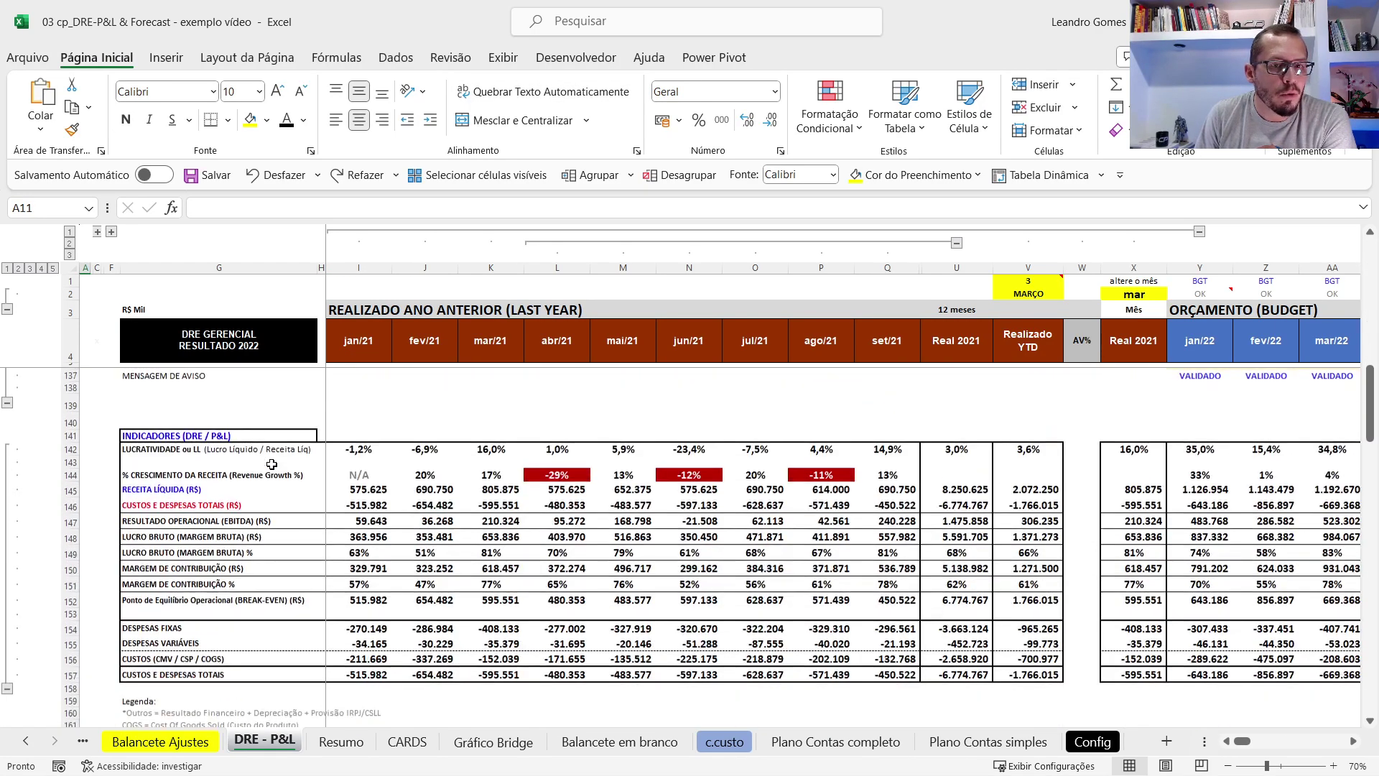
# Expand all row groups on the DRE - P&L sheet to the most detailed outline level.
pyautogui.scroll(15, 270, 463)
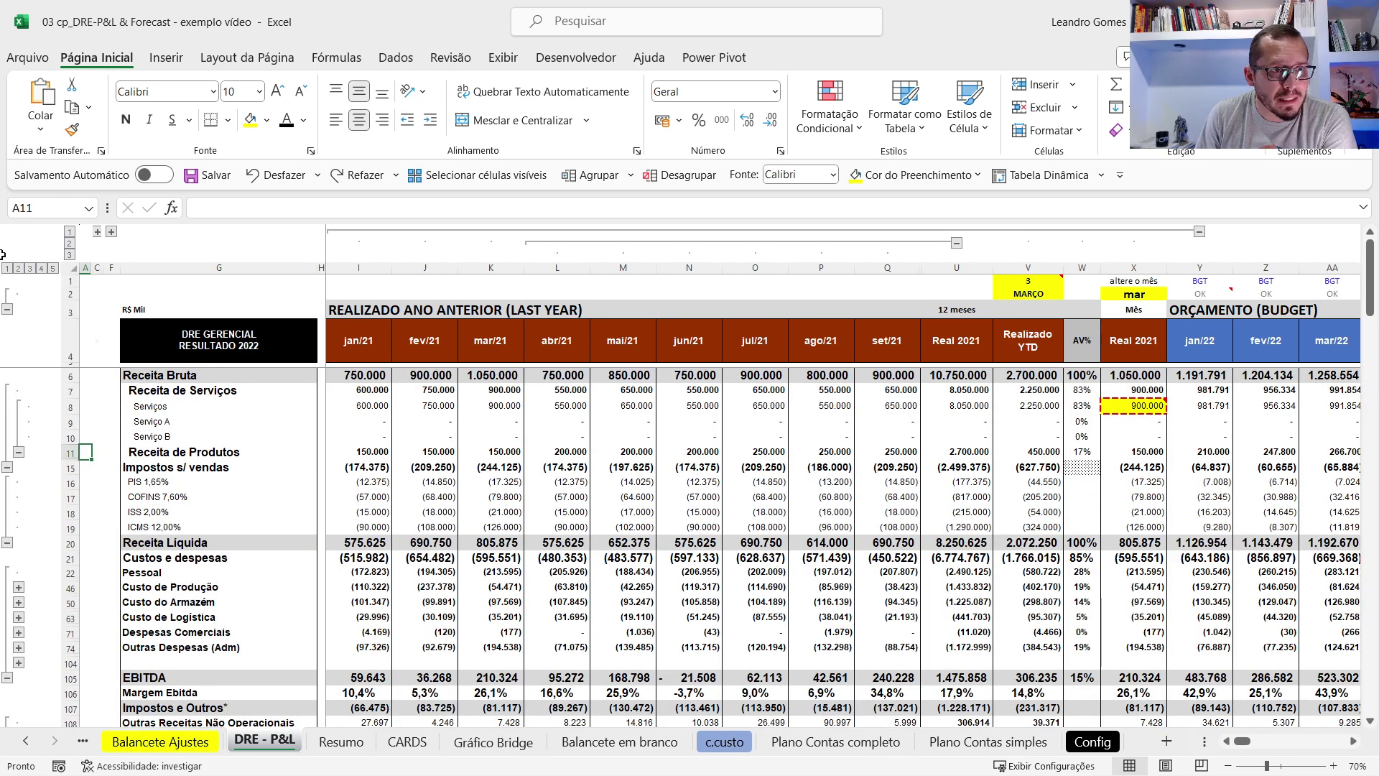
pyautogui.click(52, 268)
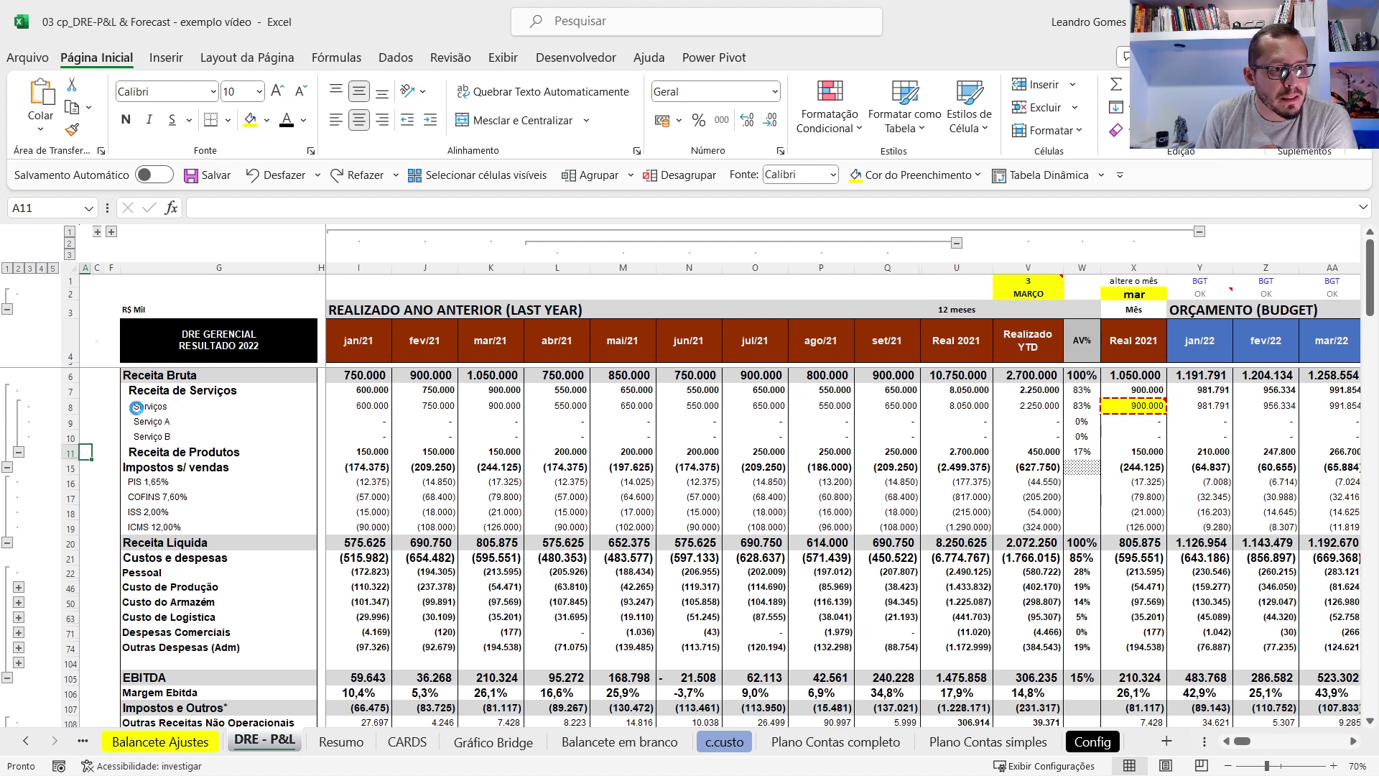
pyautogui.click(97, 407)
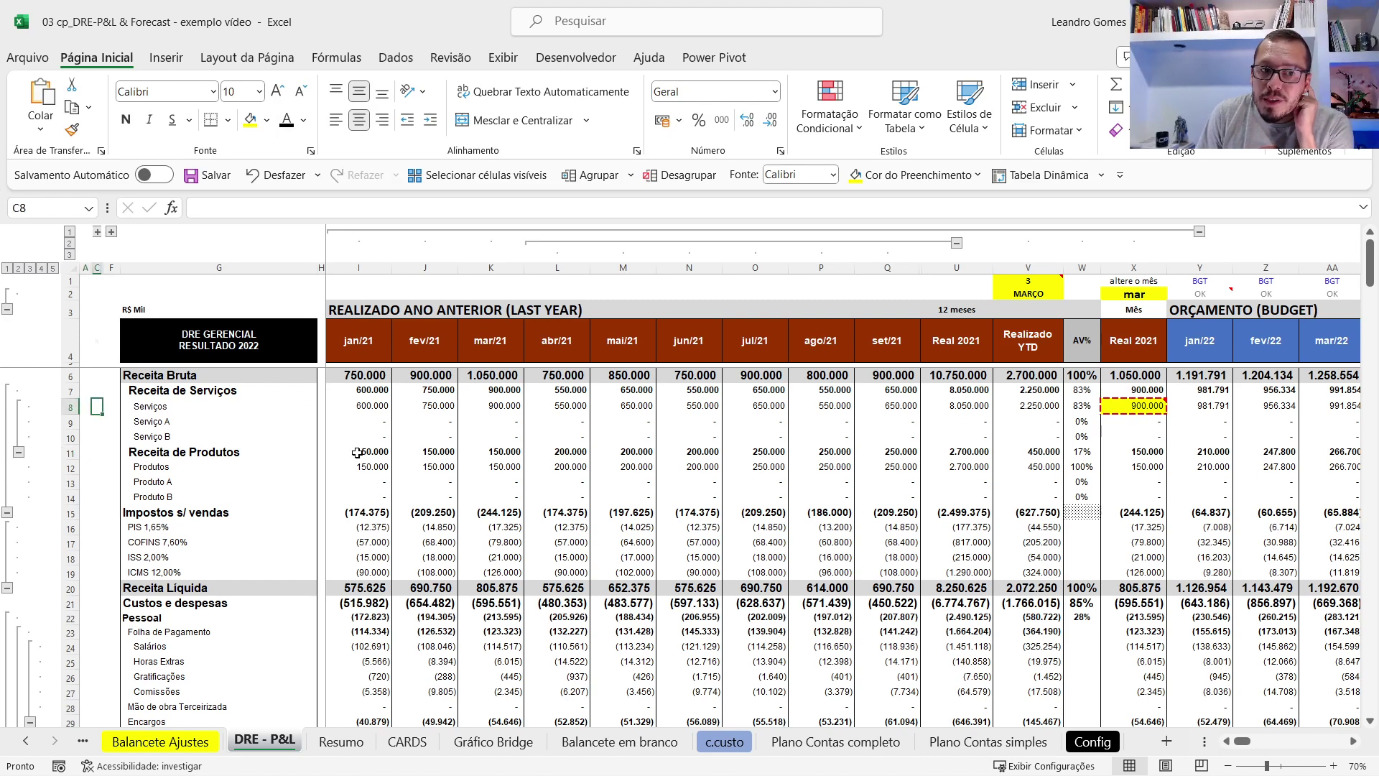
# Inspect the jan/21 tax formulas for PIS and COFINS and the revenue inputs for Produtos and Serviços.
pyautogui.click(341, 526)
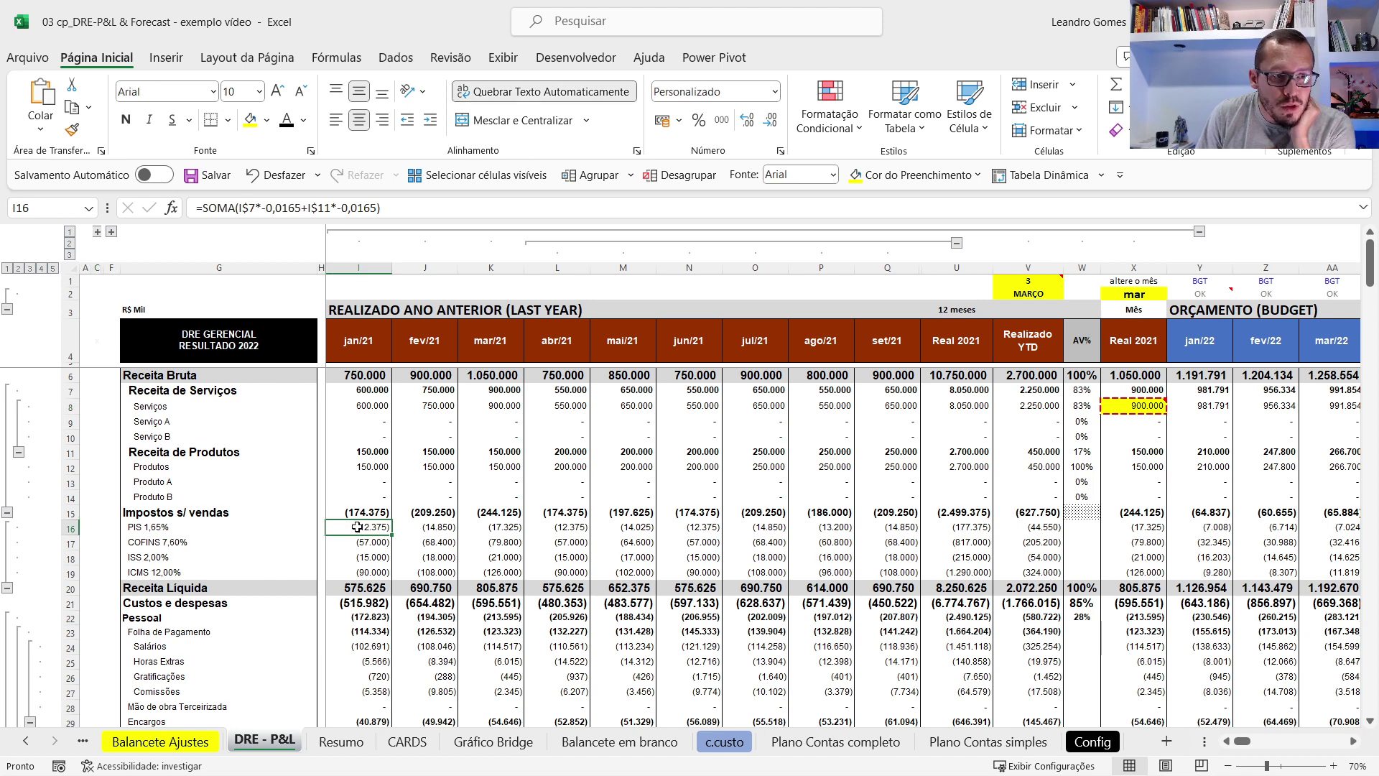
pyautogui.moveTo(357, 526); pyautogui.dragTo(359, 571)
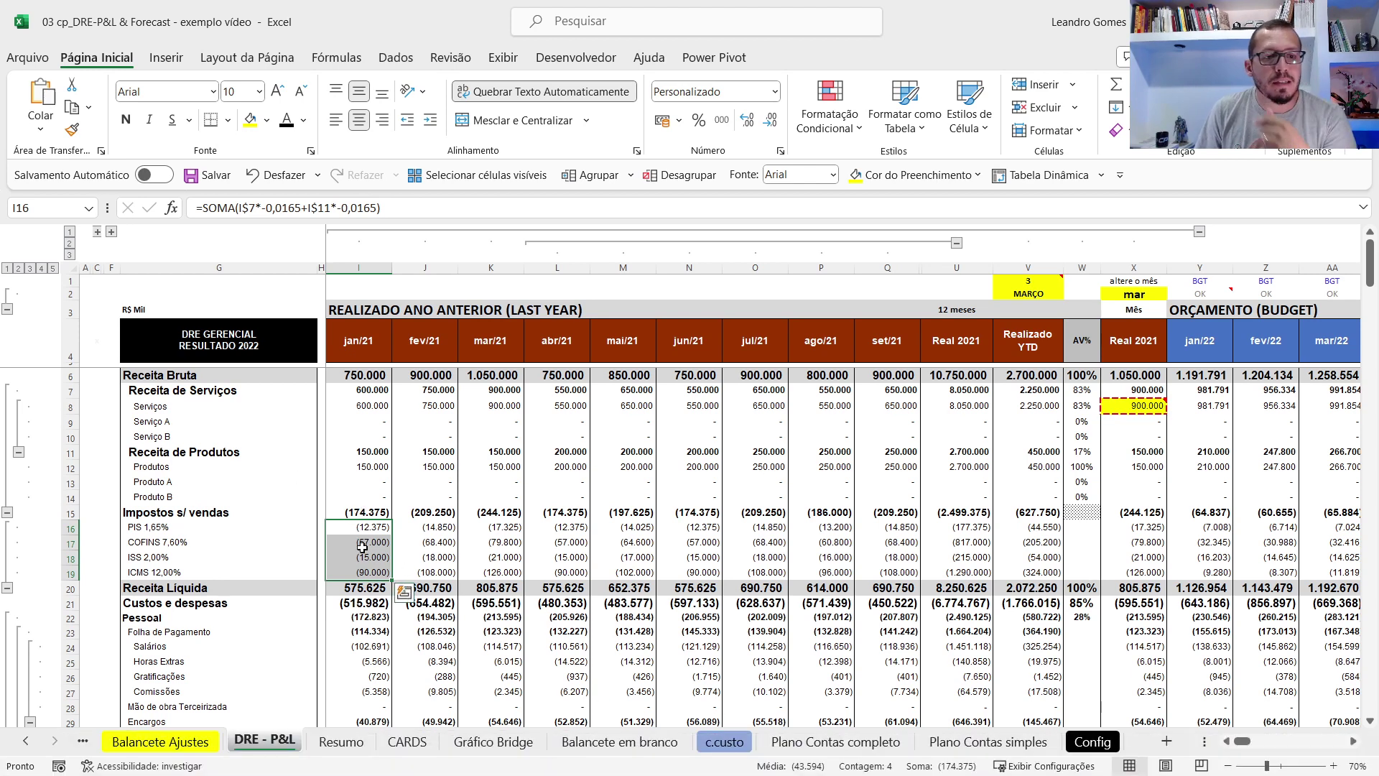
pyautogui.click(365, 544)
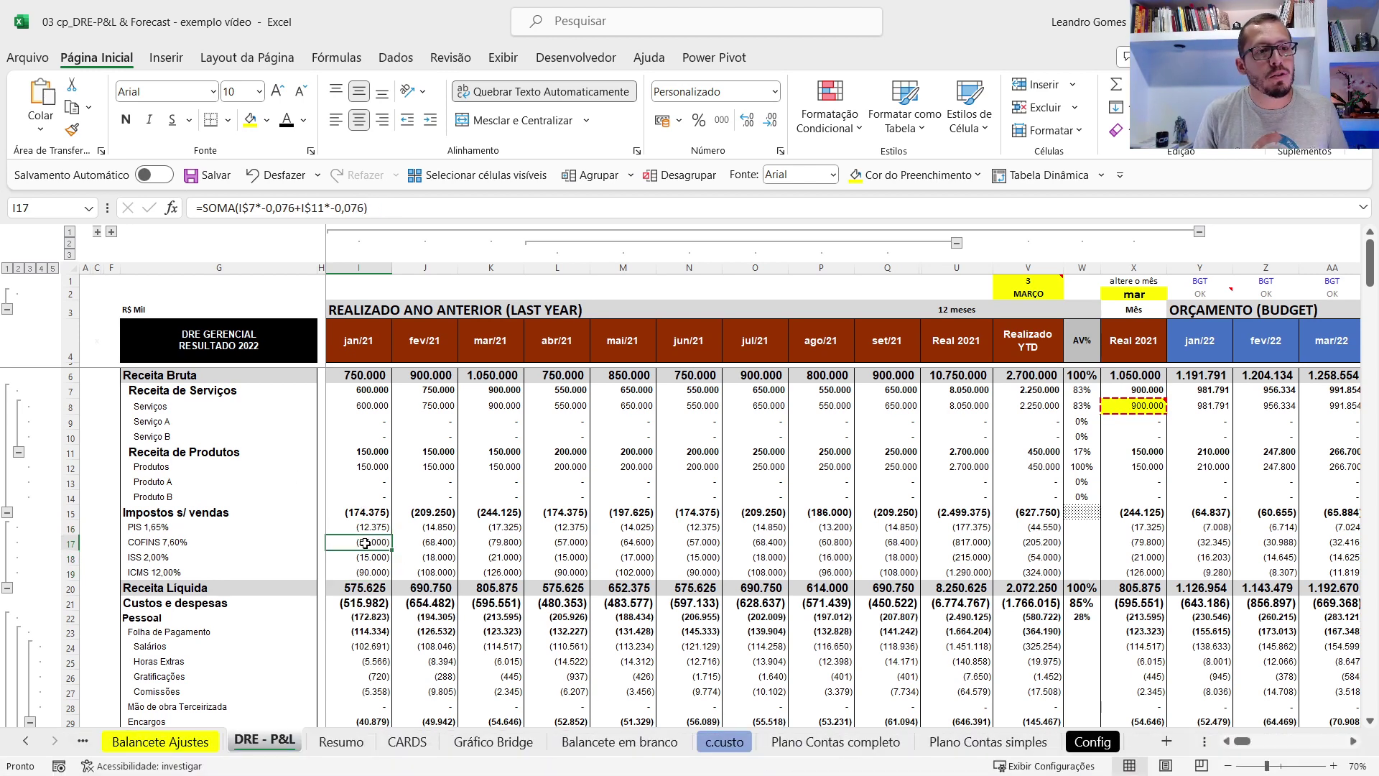
pyautogui.click(367, 470)
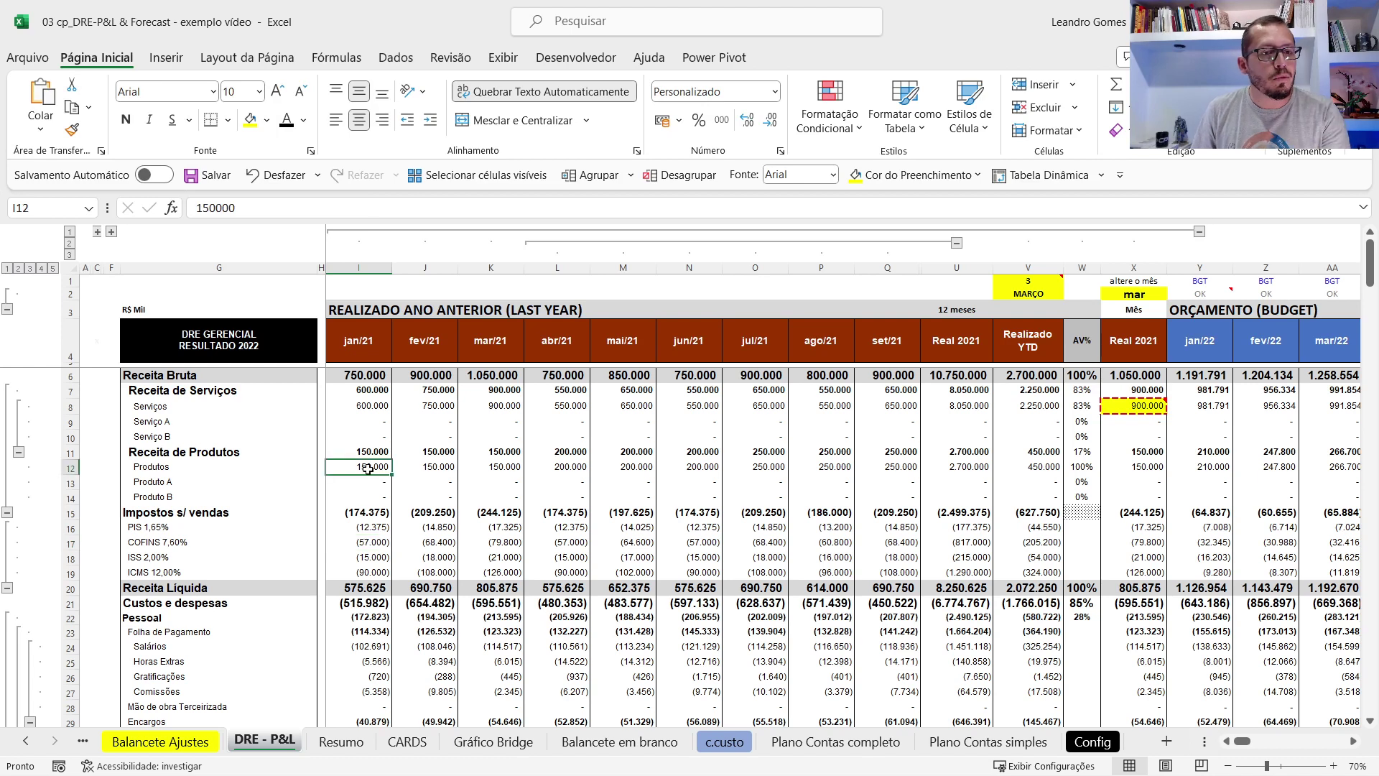
pyautogui.click(375, 407)
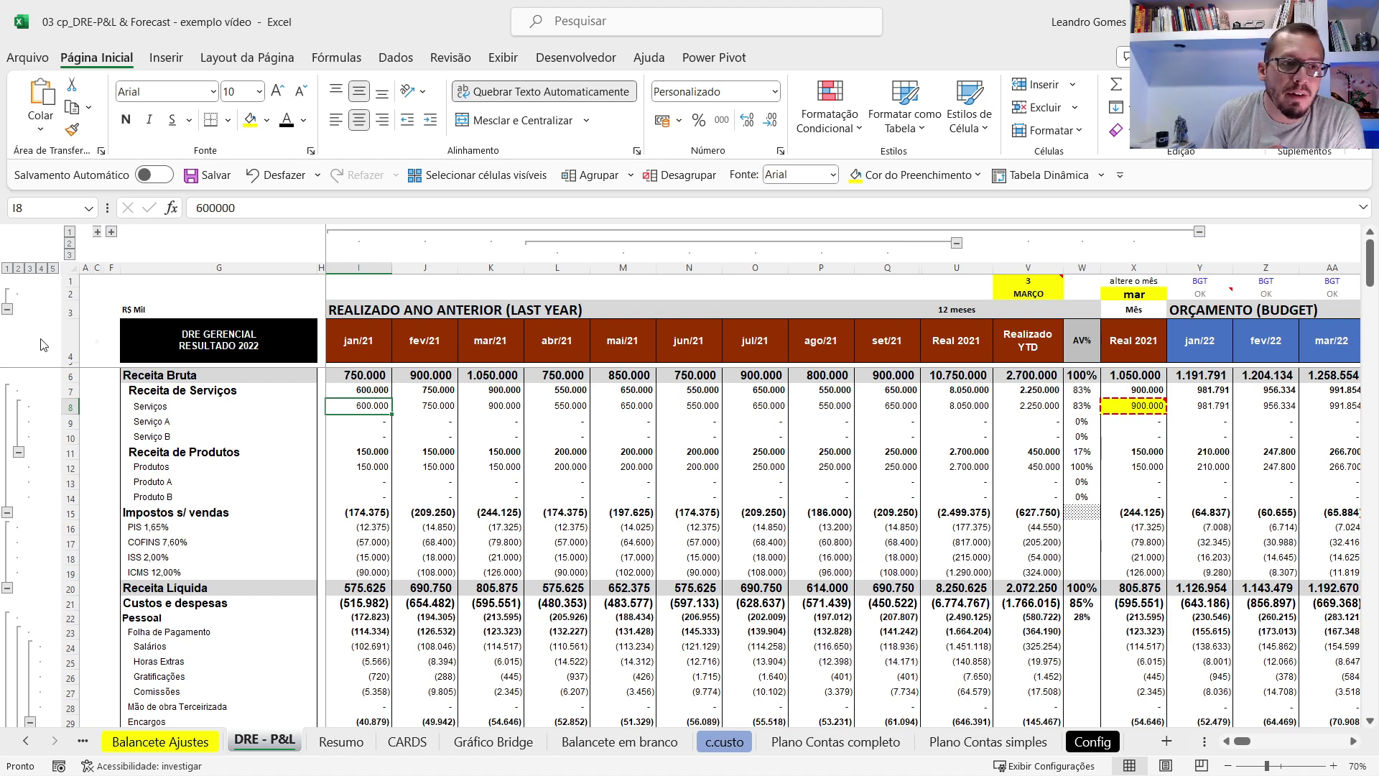
# Reveal the grouped CONTA, C. CUSTO and CHAVE columns and inspect the Serviço B key formula in E10.
pyautogui.click(97, 232)
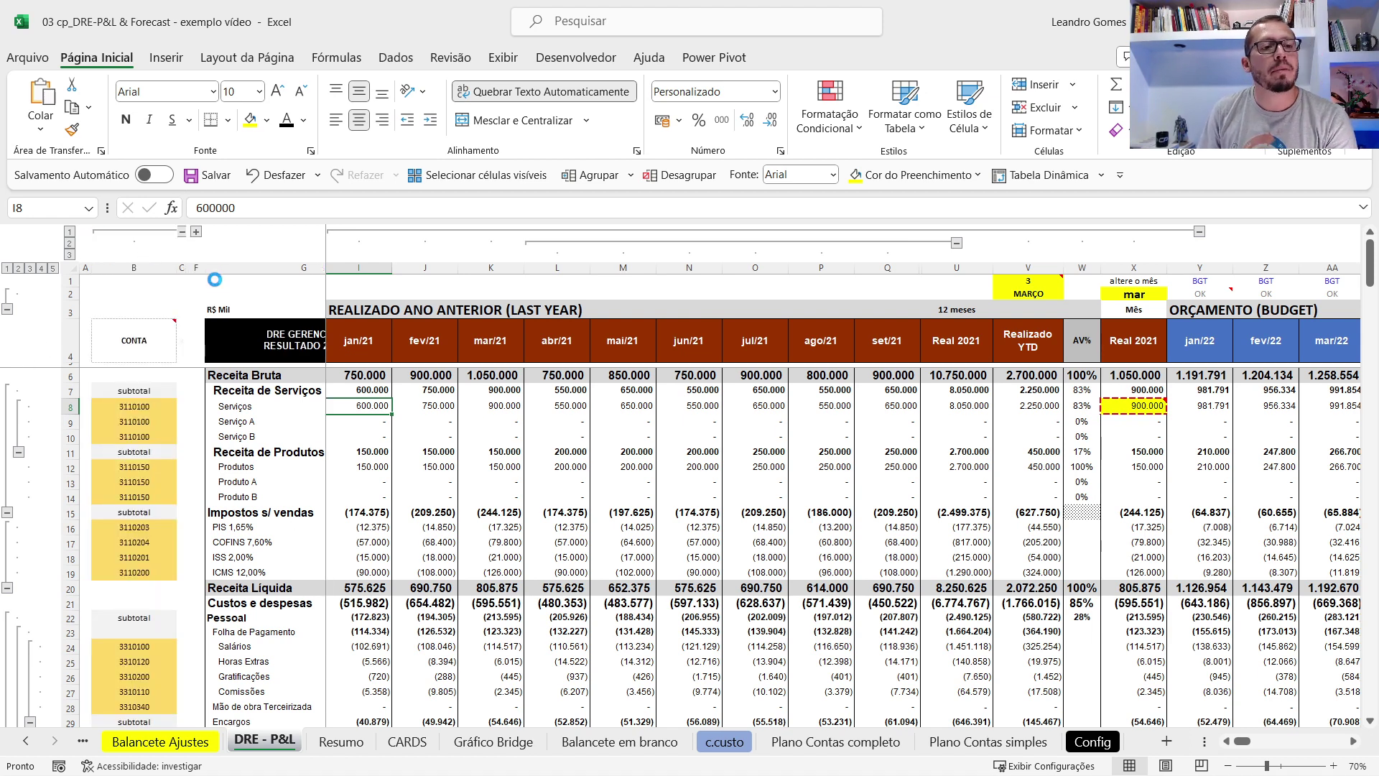
pyautogui.click(133, 424)
pyautogui.click(196, 230)
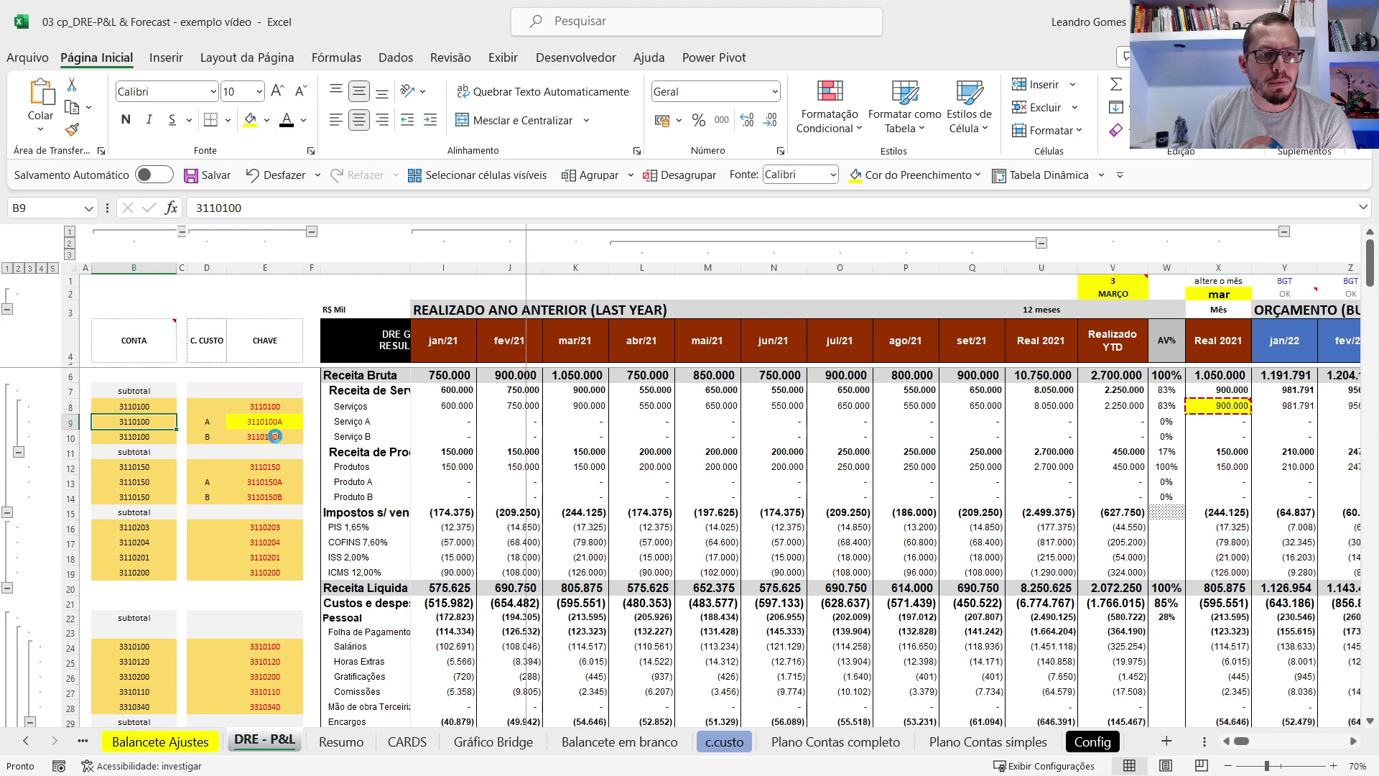
pyautogui.doubleClick(275, 436)
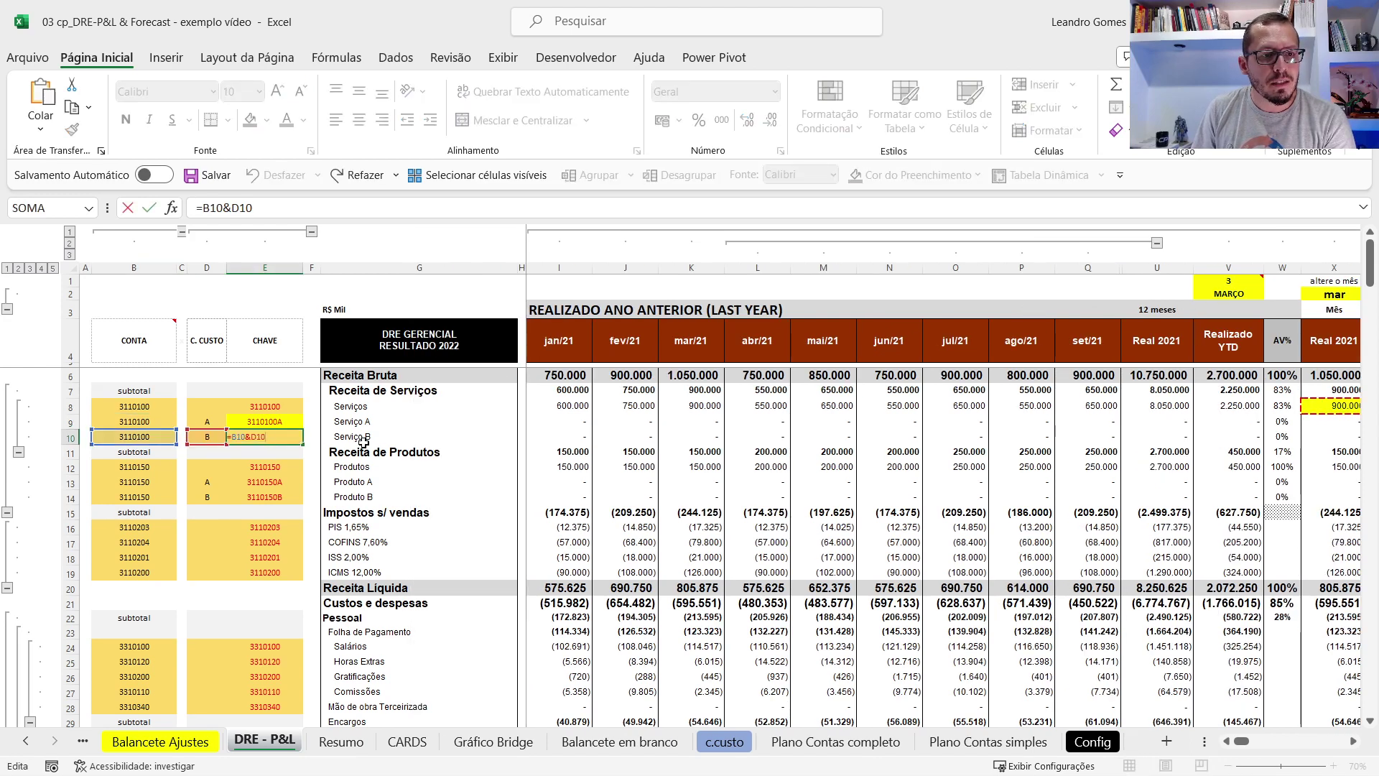
pyautogui.click(578, 478)
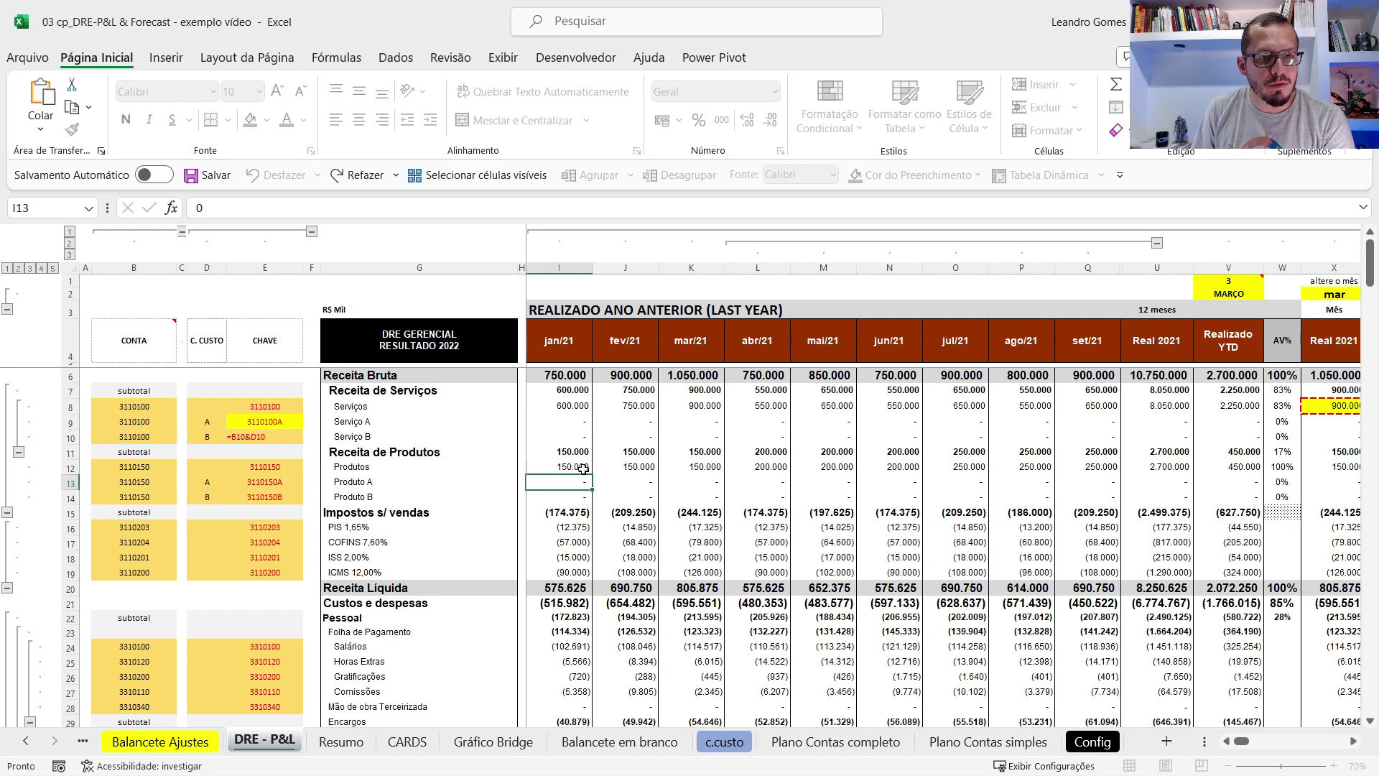
# Check the contents of the jan/21 Produtos cell I12 and COFINS cell I17 without changing them.
pyautogui.doubleClick(583, 468)
pyautogui.press('Escape')
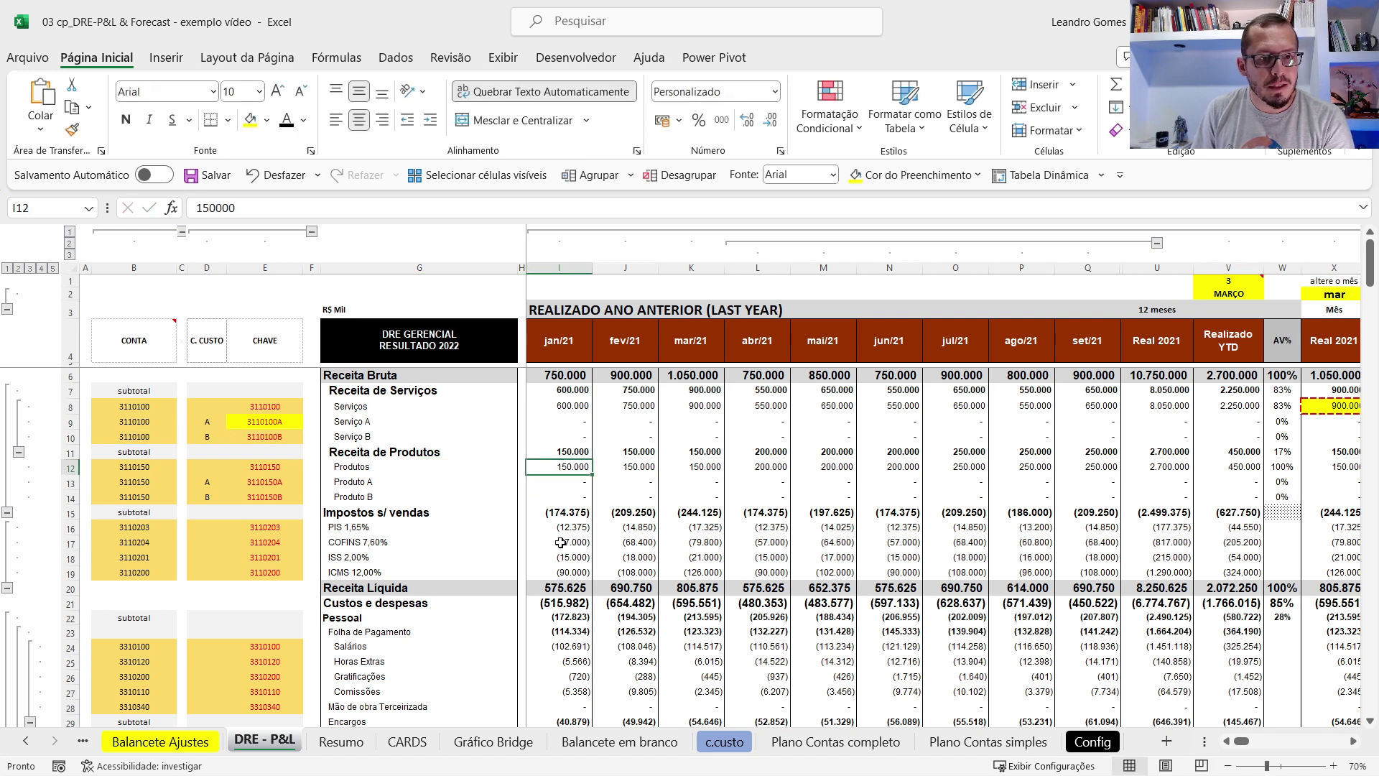
pyautogui.click(560, 543)
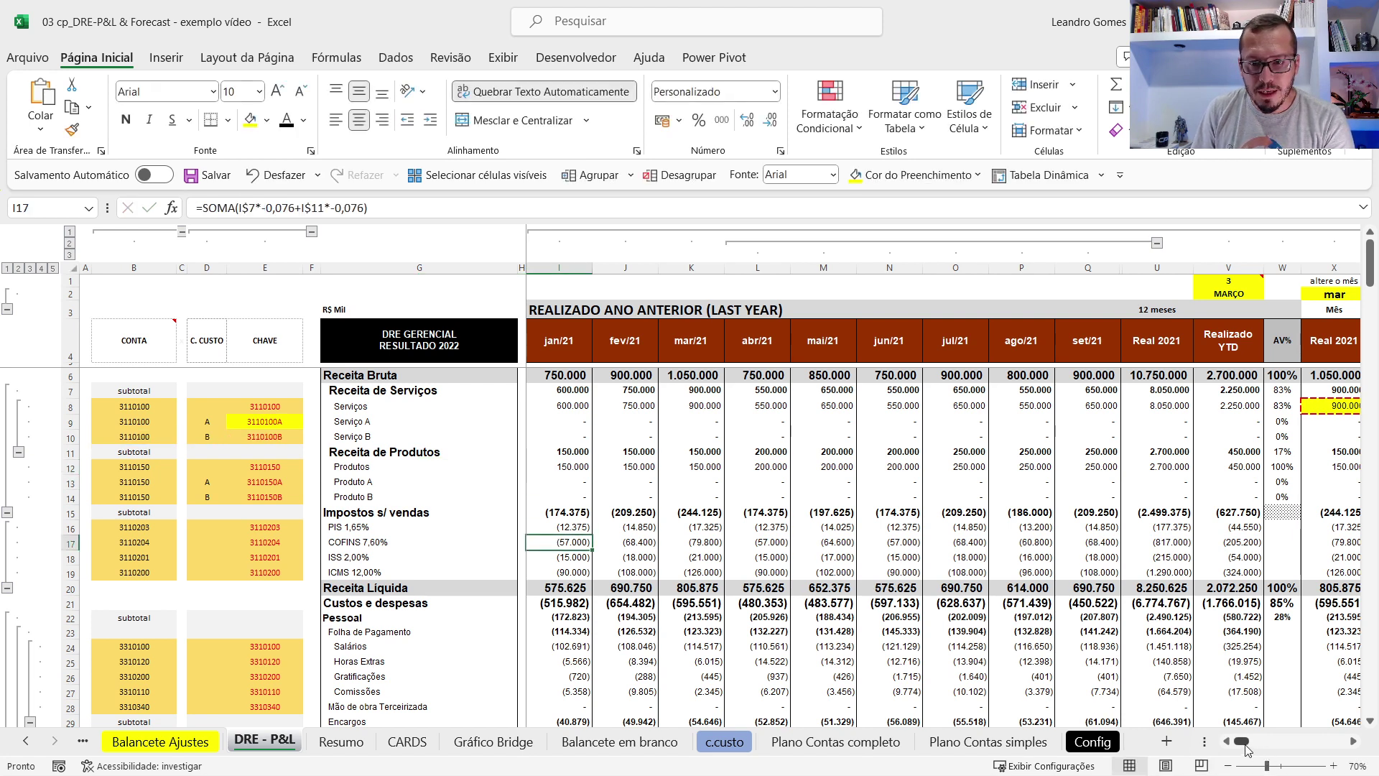
# Inspect the SOMASE formulas in the jan/22 budget column for PIS in Y16 and Produtos in Y12.
pyautogui.moveTo(1242, 740); pyautogui.dragTo(1252, 741)
pyautogui.doubleClick(754, 531)
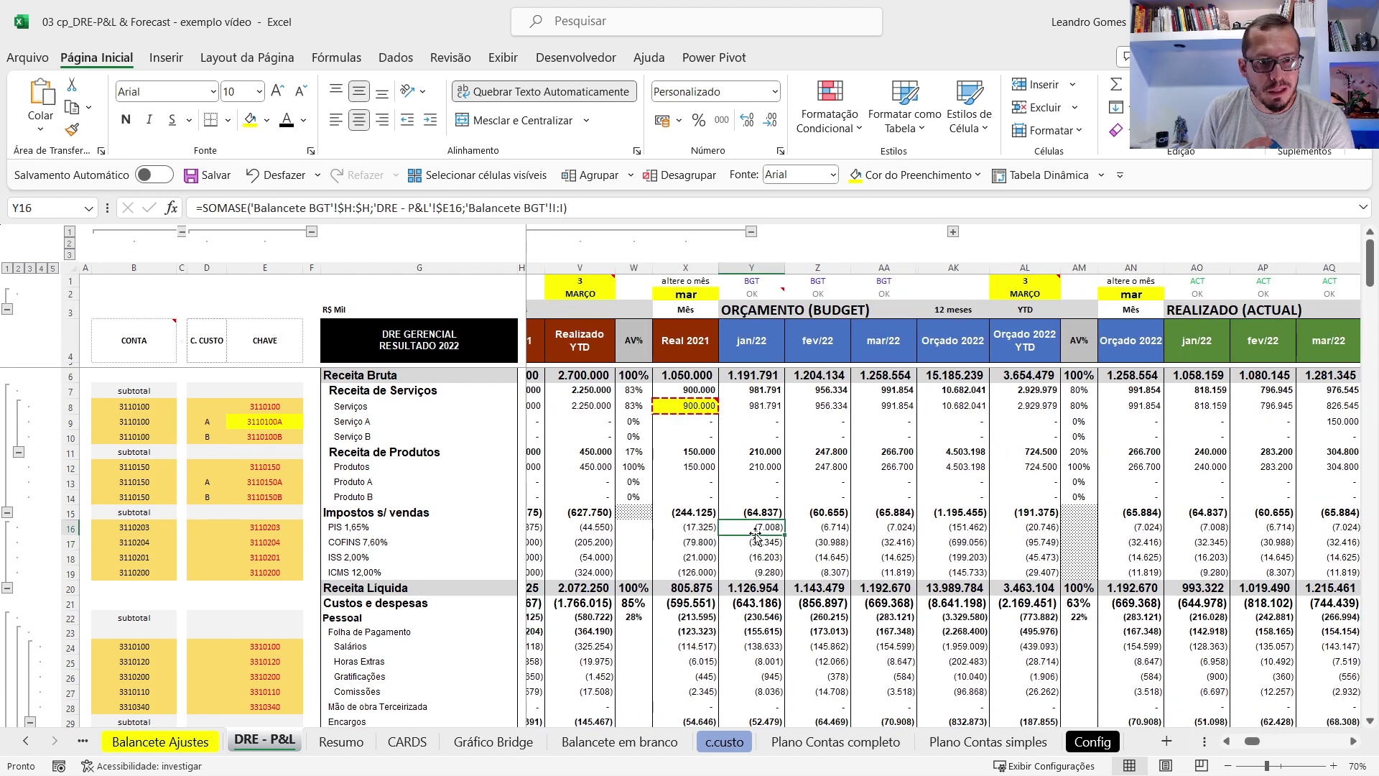
pyautogui.press('Escape')
pyautogui.click(759, 456)
pyautogui.doubleClick(759, 465)
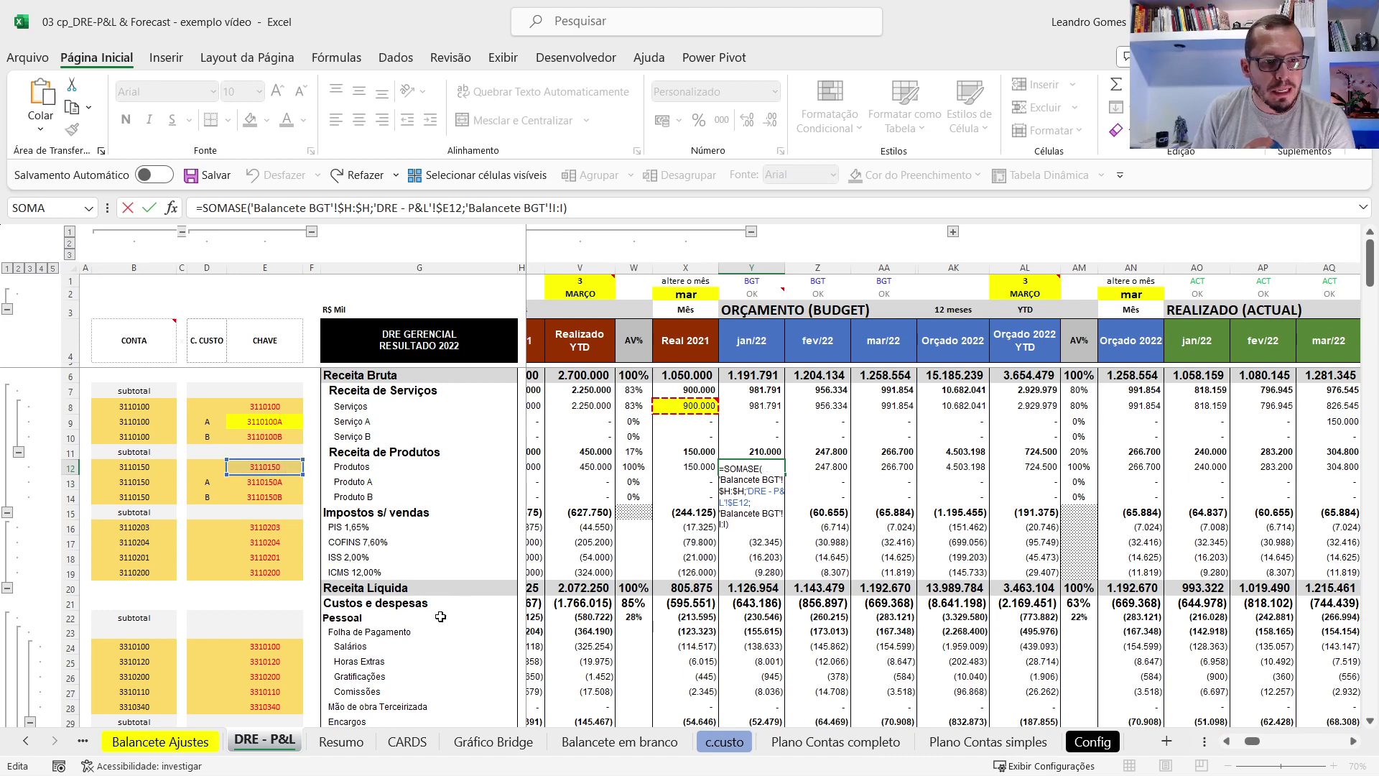
pyautogui.press('Escape')
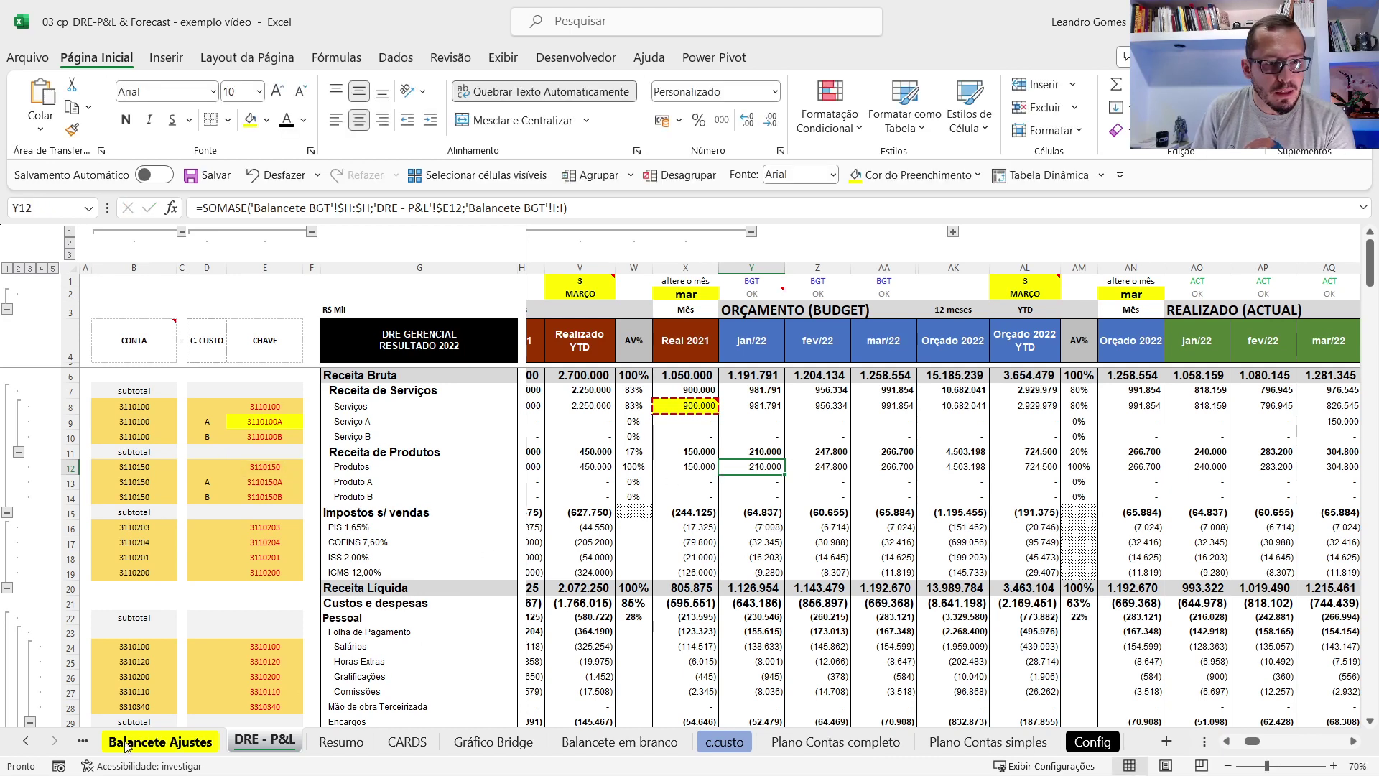
# Open the Balancete BGT sheet and review the monthly budget entries by account that feed the DRE.
pyautogui.scroll(3, 137, 743)
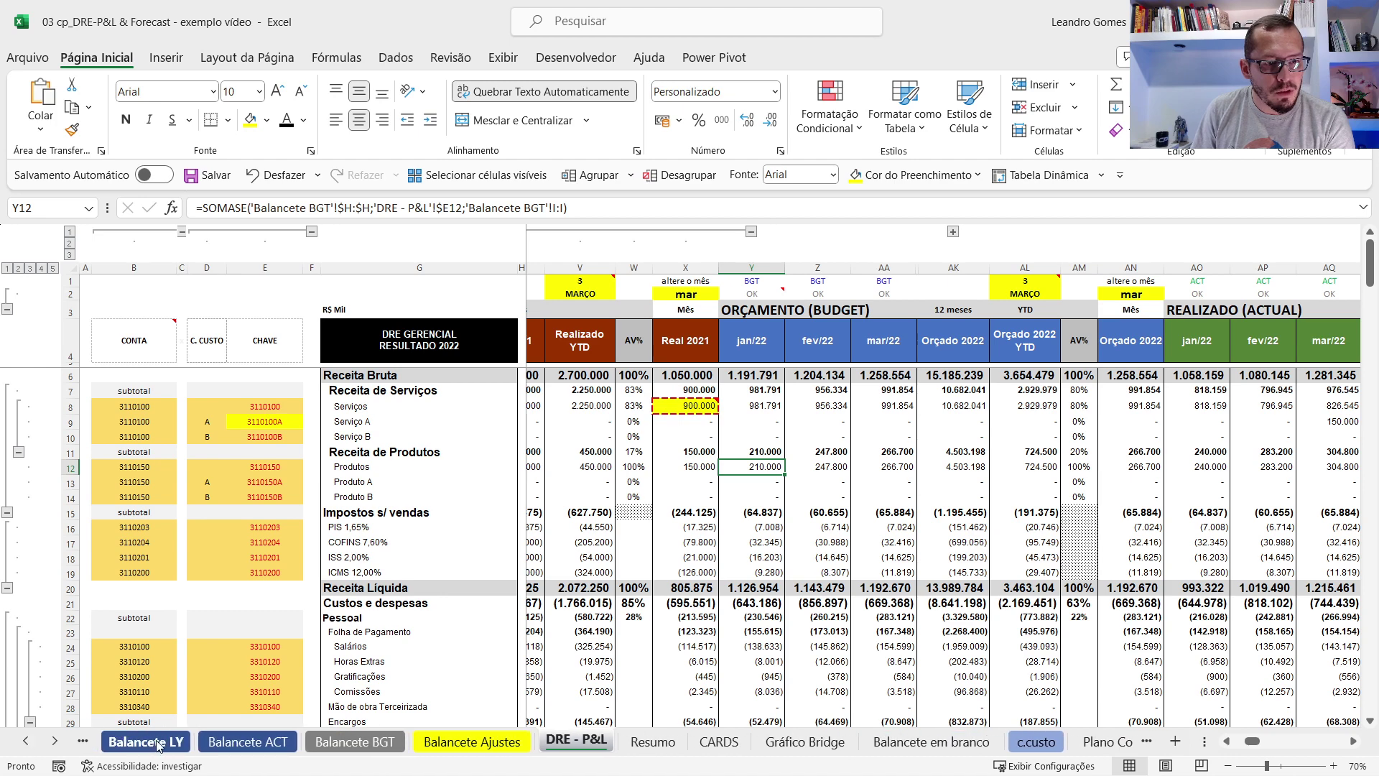
pyautogui.click(354, 741)
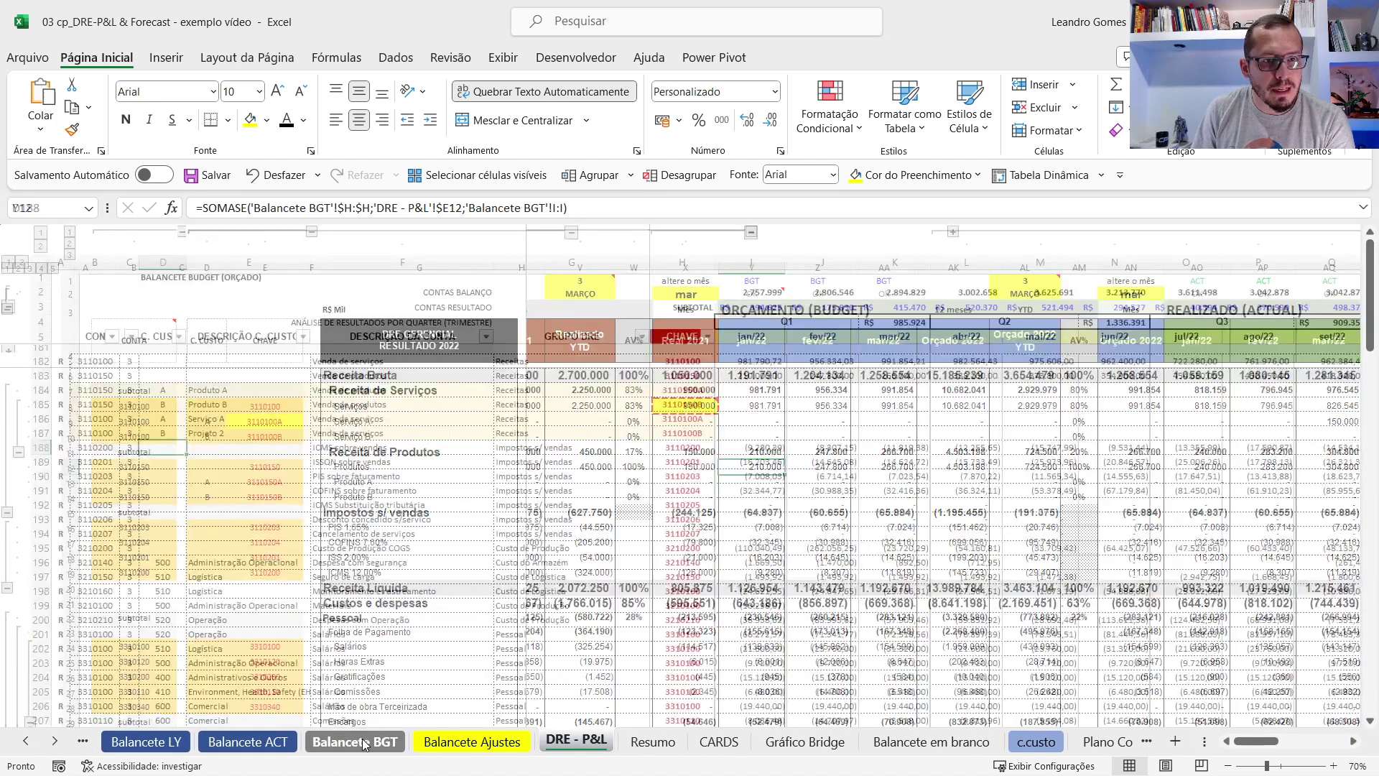
pyautogui.click(896, 447)
pyautogui.scroll(-11, 897, 447)
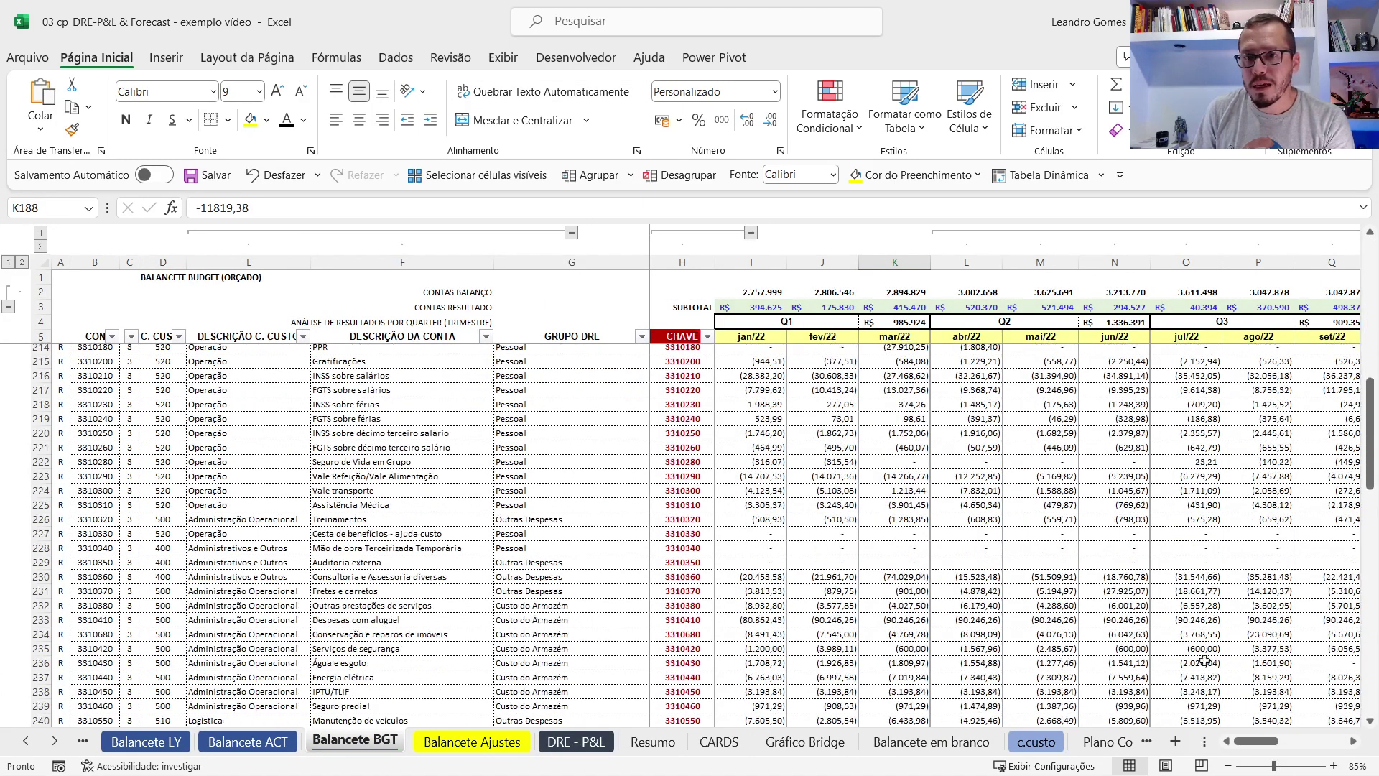
pyautogui.moveTo(1277, 747); pyautogui.dragTo(1149, 715)
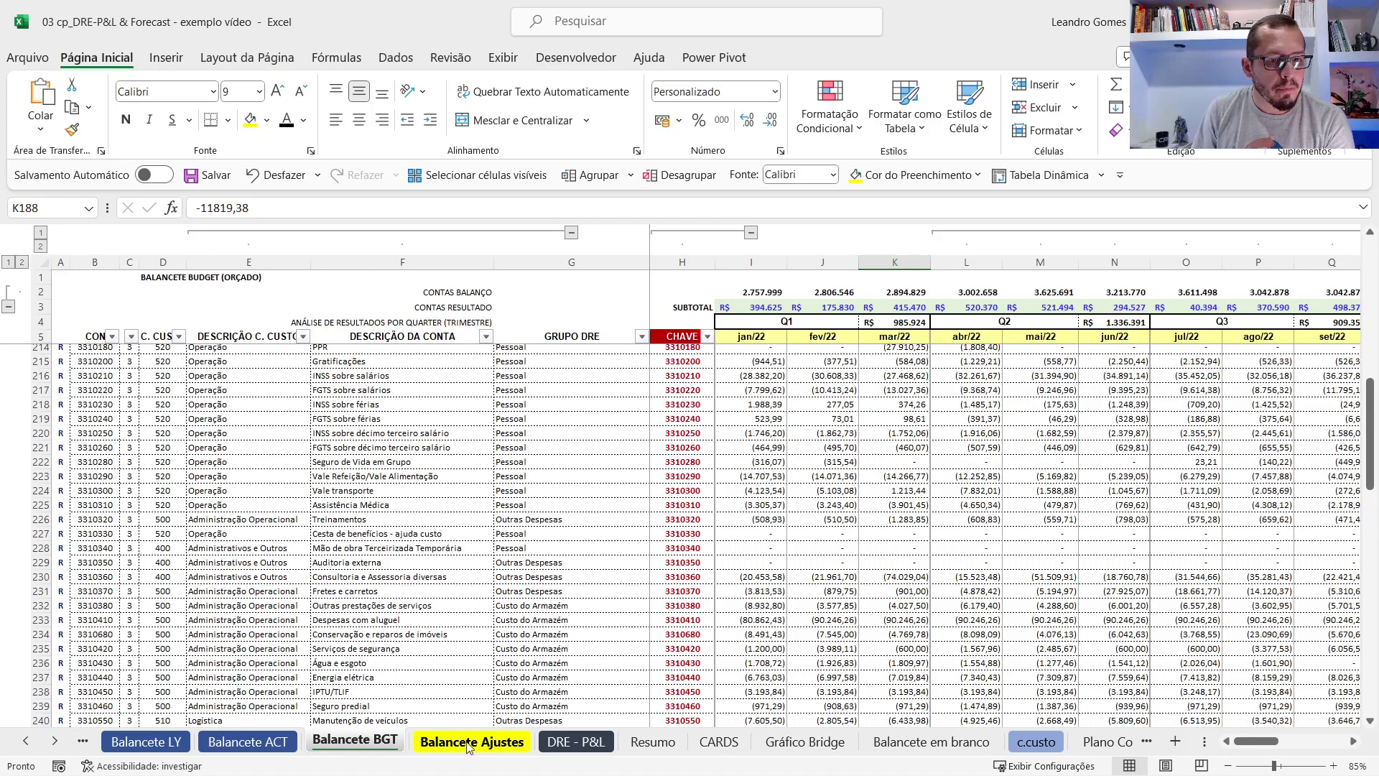
# Return to the DRE - P&L sheet and collapse the CHAVE, C. CUSTO and CONTA column groups.
pyautogui.click(552, 747)
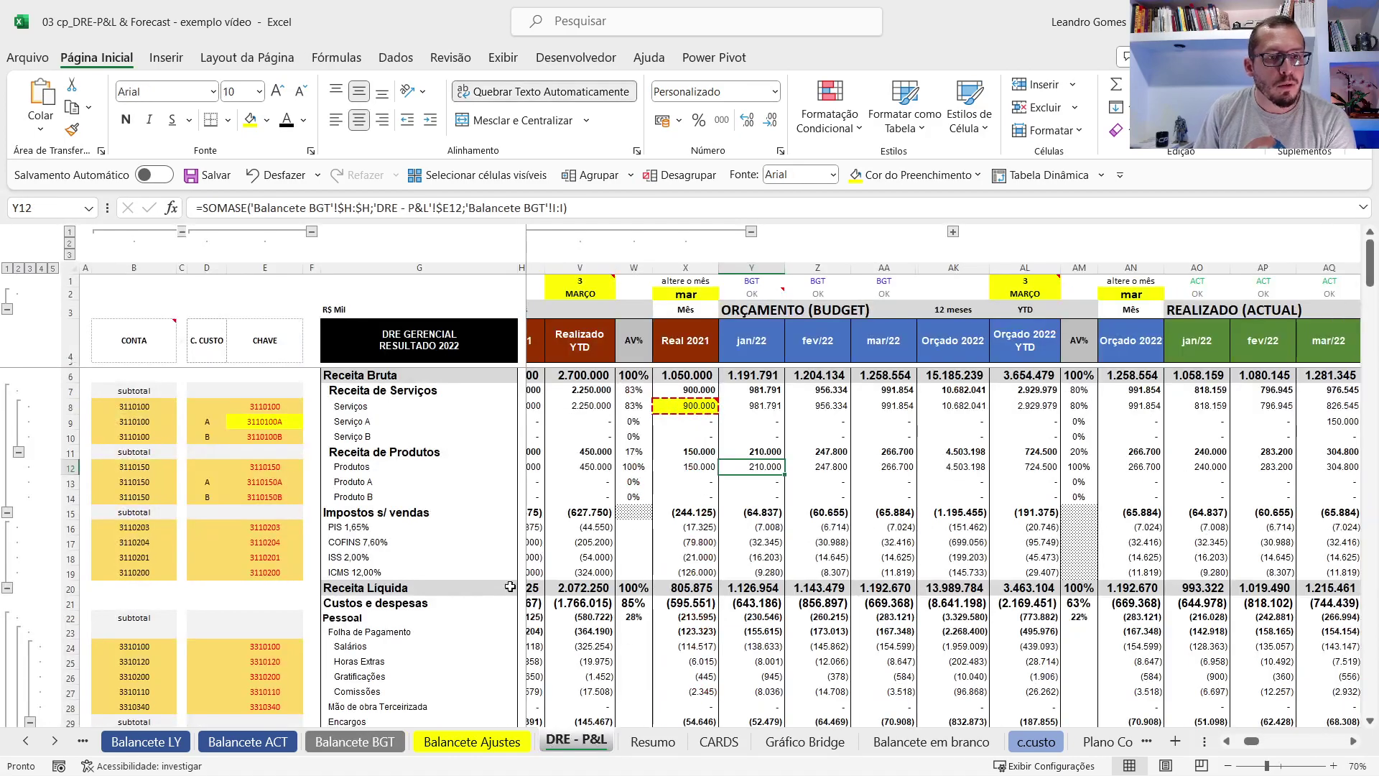
pyautogui.click(313, 232)
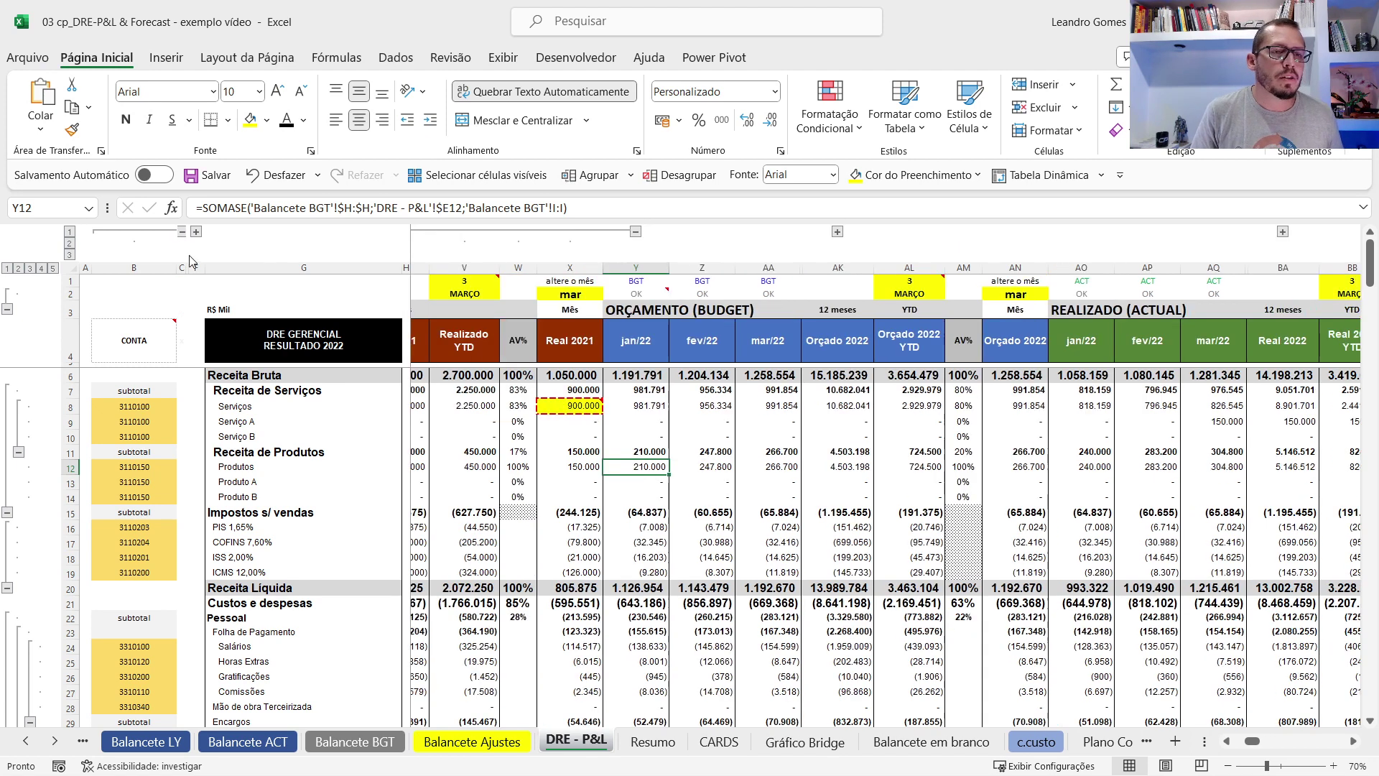
pyautogui.click(182, 232)
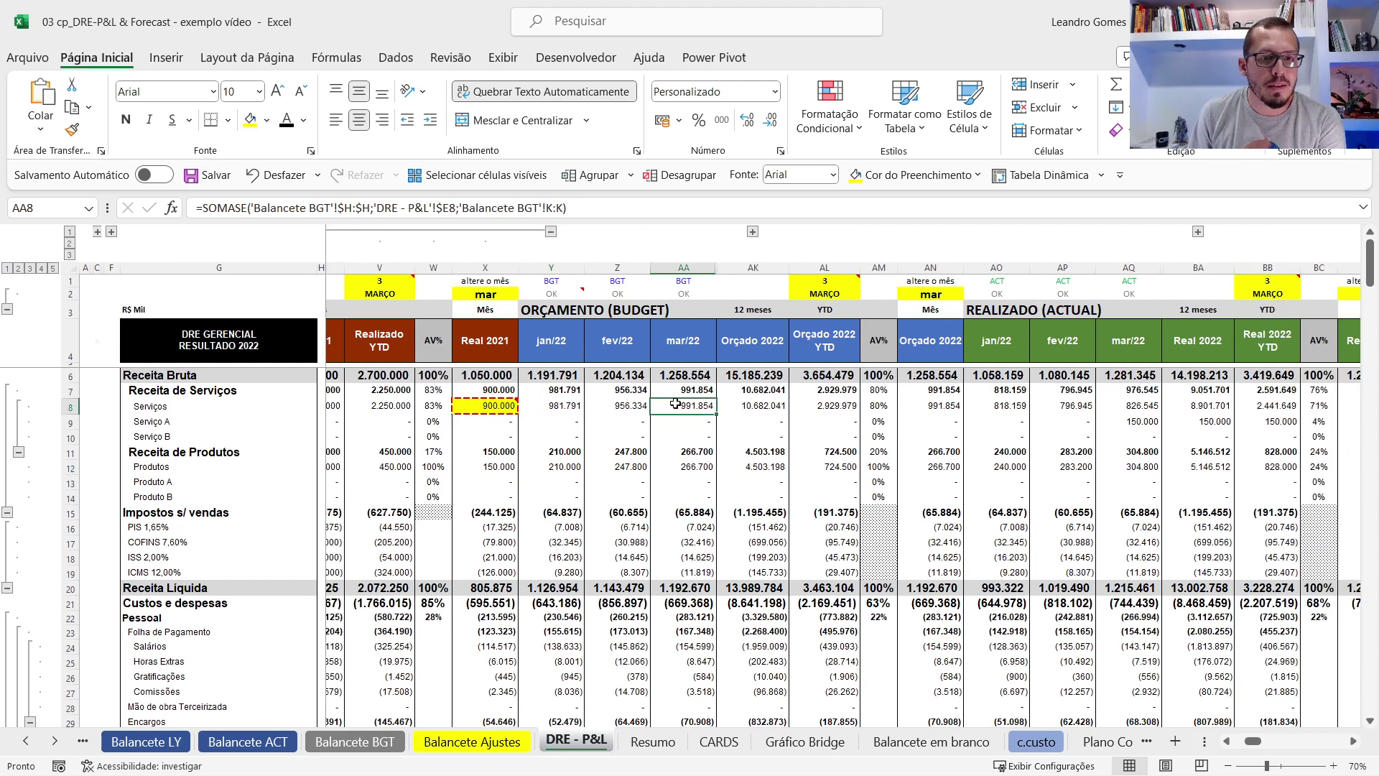
# Review the DRE - P&L sheet from the last-year columns across to the Forecast 2022 and INPUTS MANUAIS (PROJEÇÕES) sections.
pyautogui.press('Left')
pyautogui.press('Left')
pyautogui.press('Left')
pyautogui.press('Left')
pyautogui.press('Left')
pyautogui.press('Left')
pyautogui.press('Left')
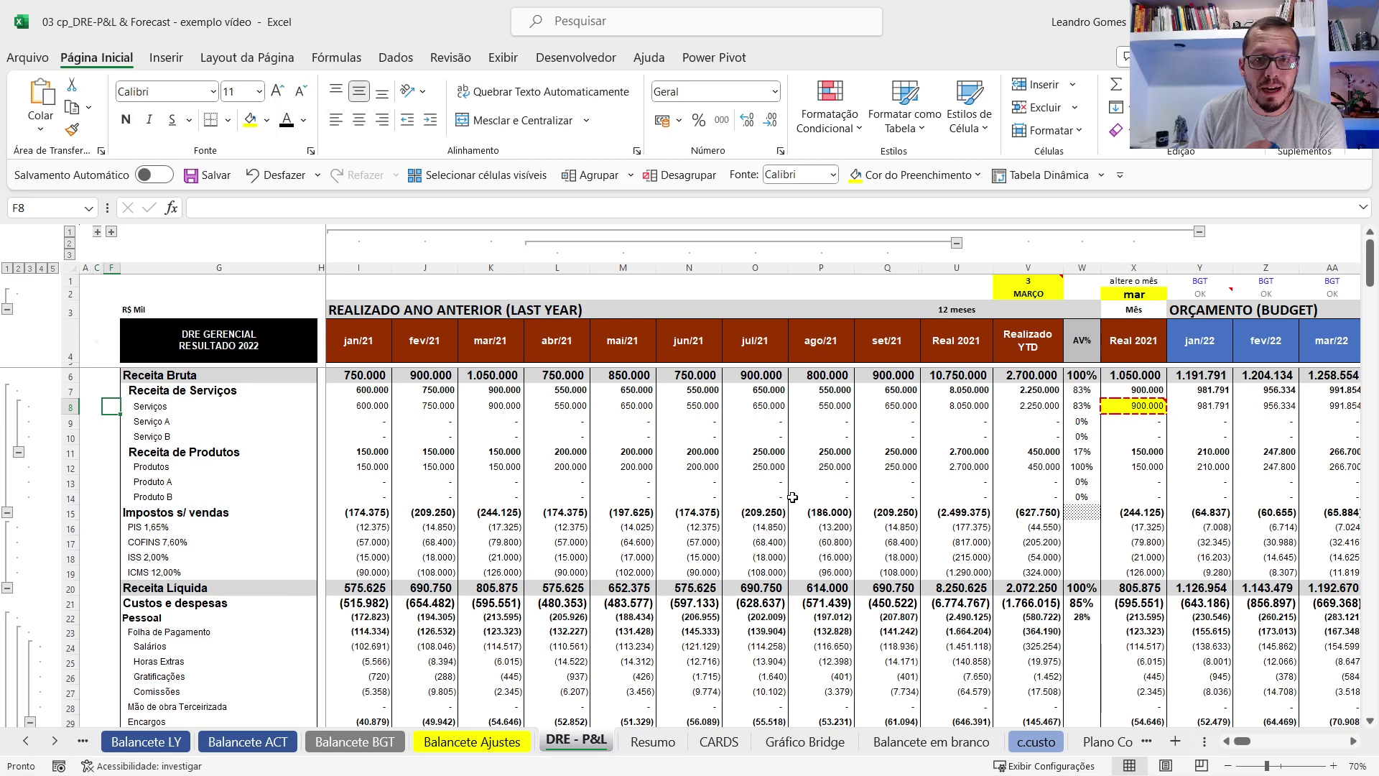
pyautogui.click(442, 396)
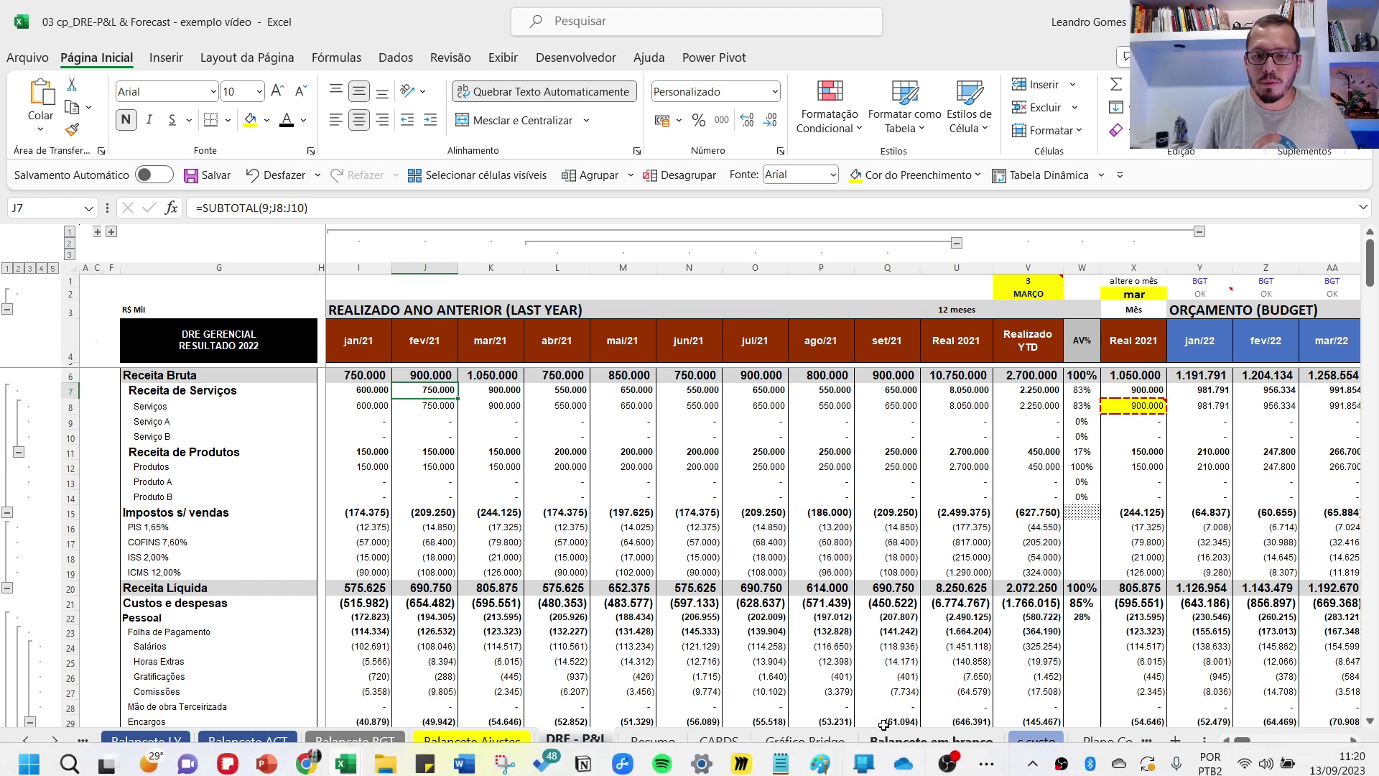
pyautogui.click(864, 515)
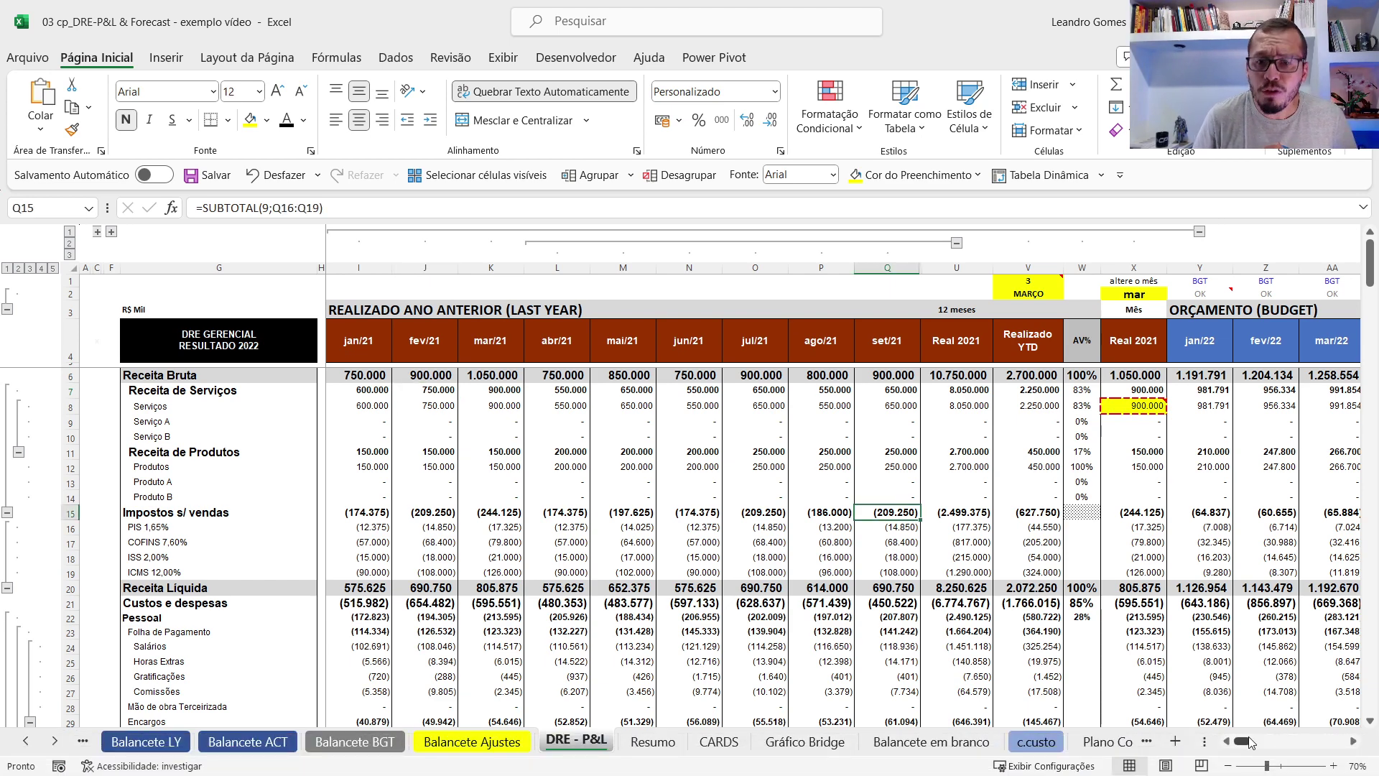
pyautogui.moveTo(1241, 741); pyautogui.dragTo(1290, 745)
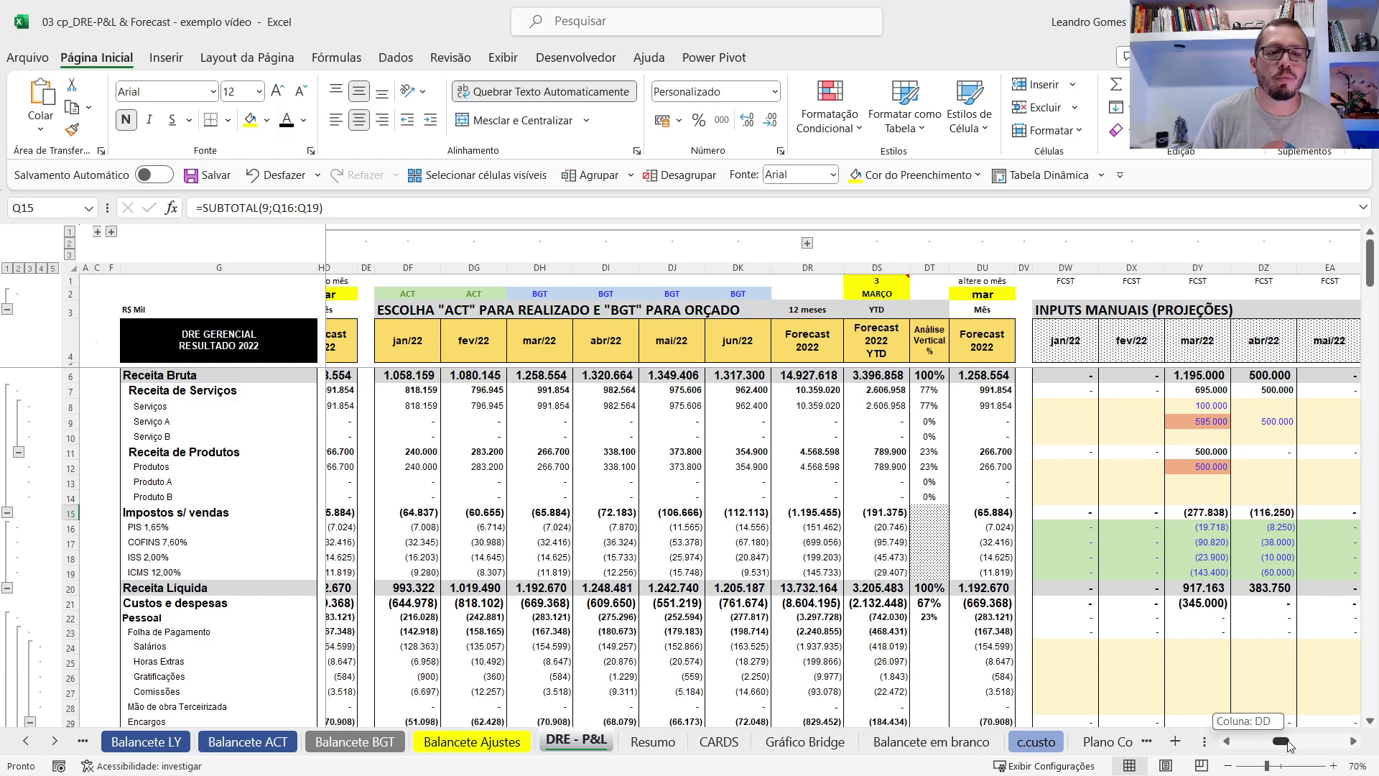
pyautogui.moveTo(1290, 746); pyautogui.dragTo(1238, 731)
# Inspect the Serviços row's Real 2021 and Realizado YTD cells and the sum of its jan/21 to mar/21 values.
pyautogui.click(727, 408)
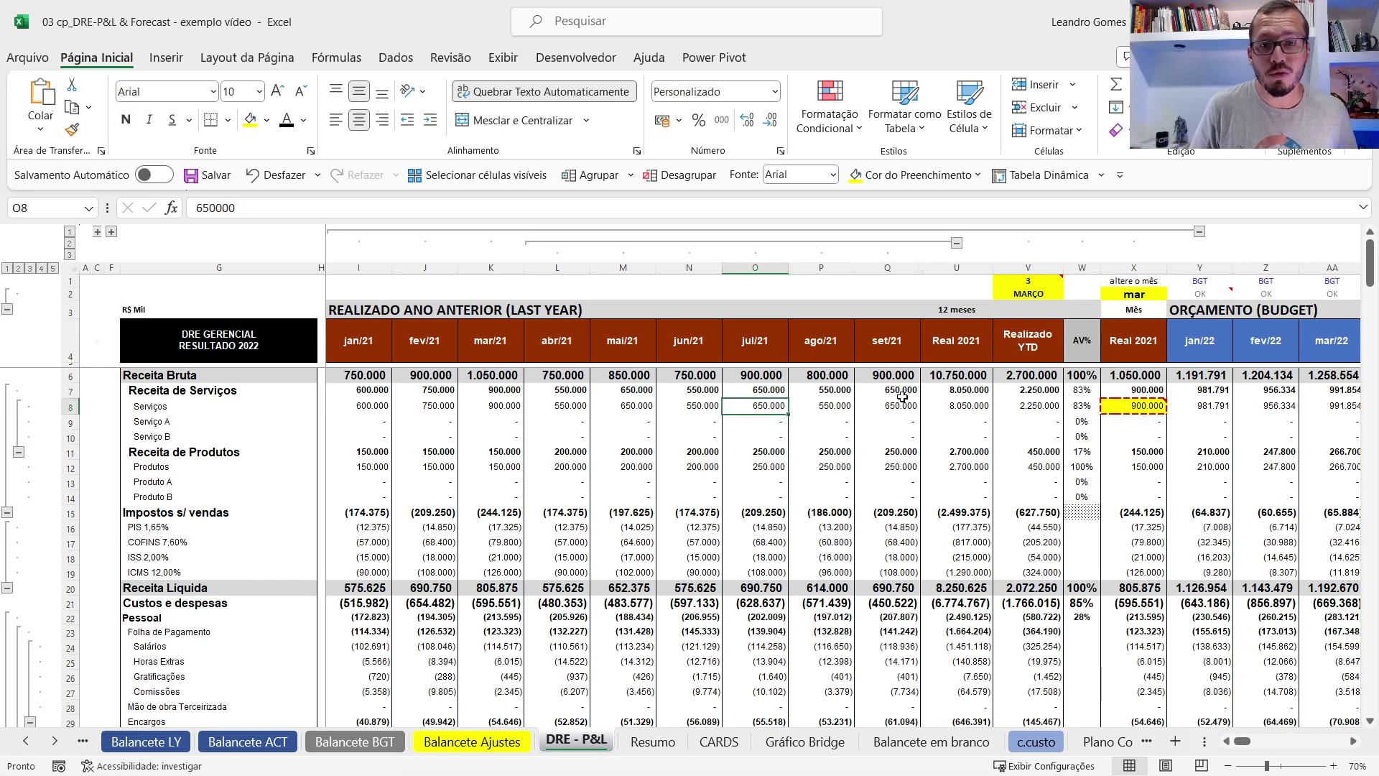
pyautogui.click(985, 402)
pyautogui.click(1041, 405)
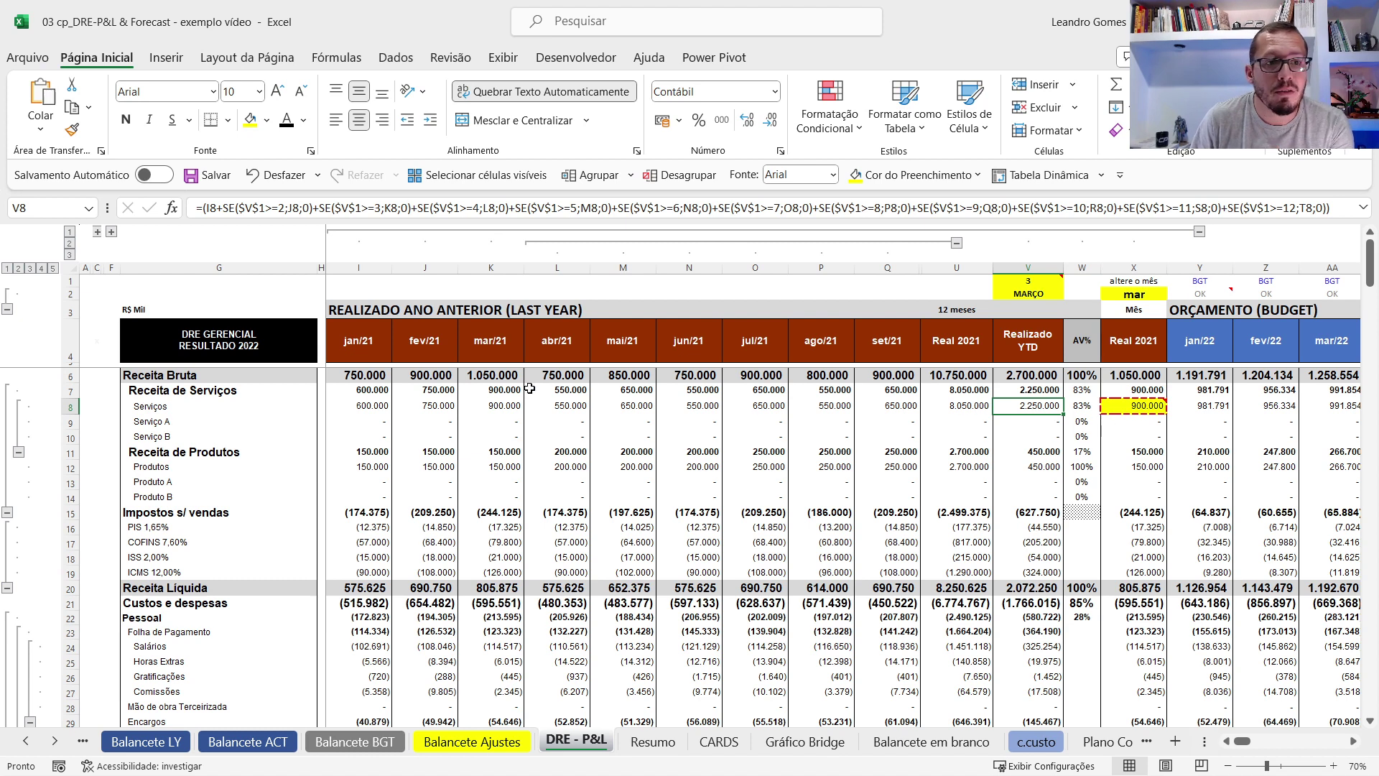
pyautogui.moveTo(383, 405); pyautogui.dragTo(464, 409)
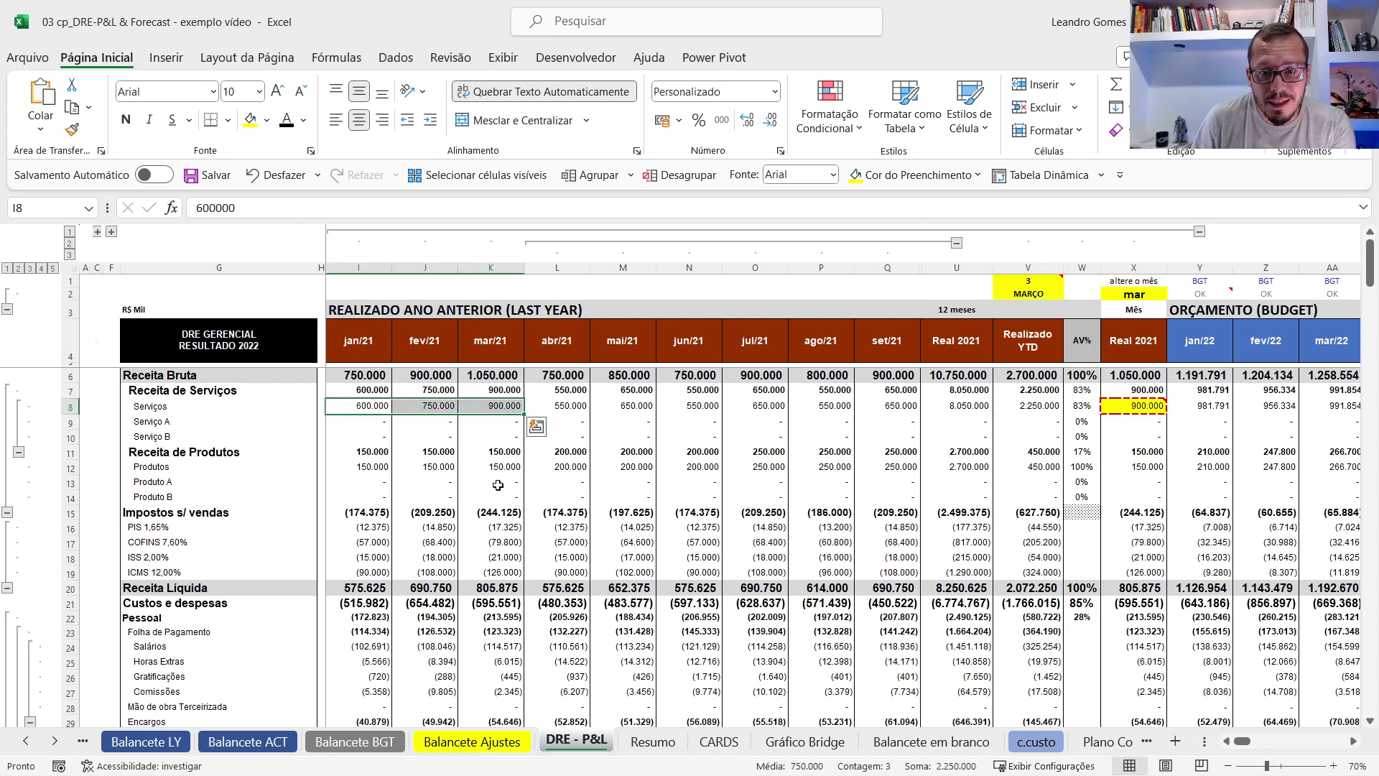
pyautogui.moveTo(925, 407); pyautogui.dragTo(923, 415)
# Highlight the Serviços Realizado YTD cell V8 with a green fill.
pyautogui.click(1041, 405)
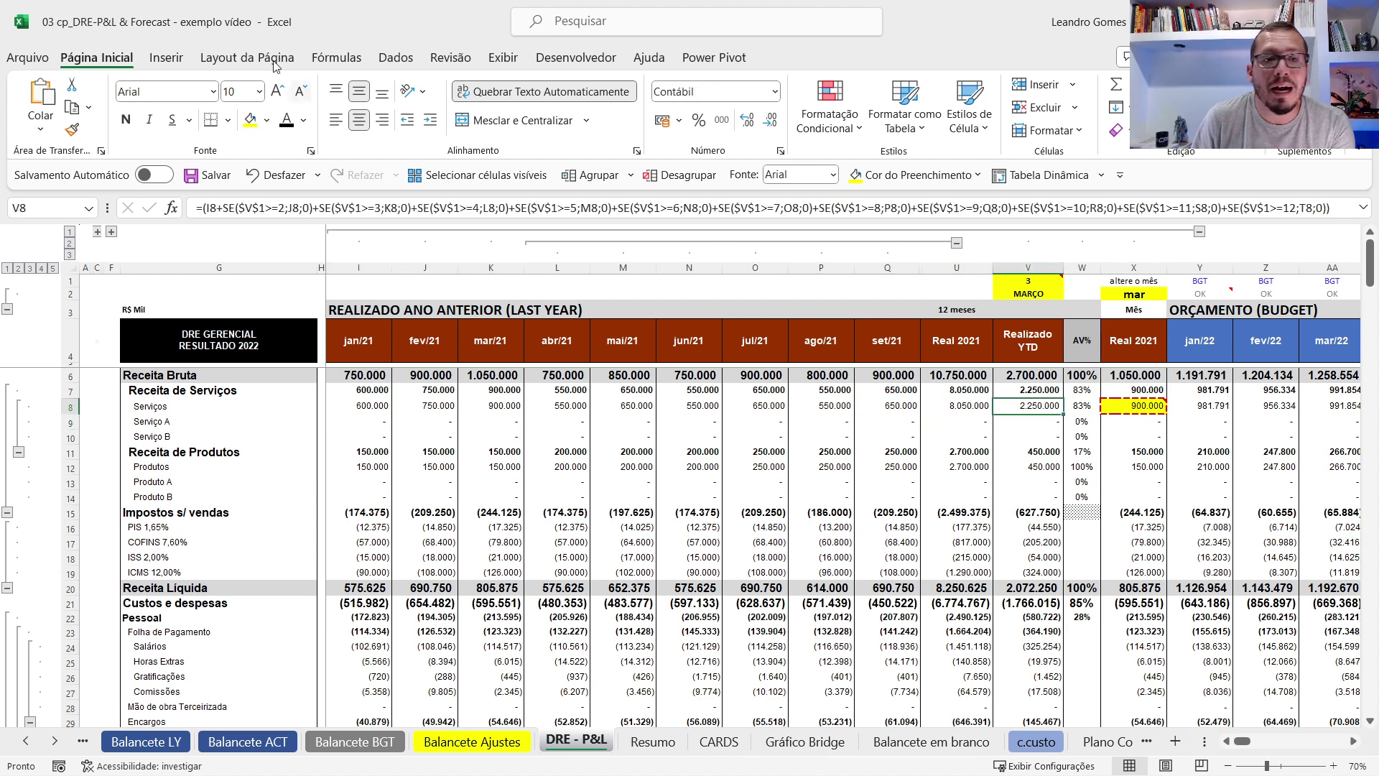
pyautogui.click(267, 120)
pyautogui.click(305, 288)
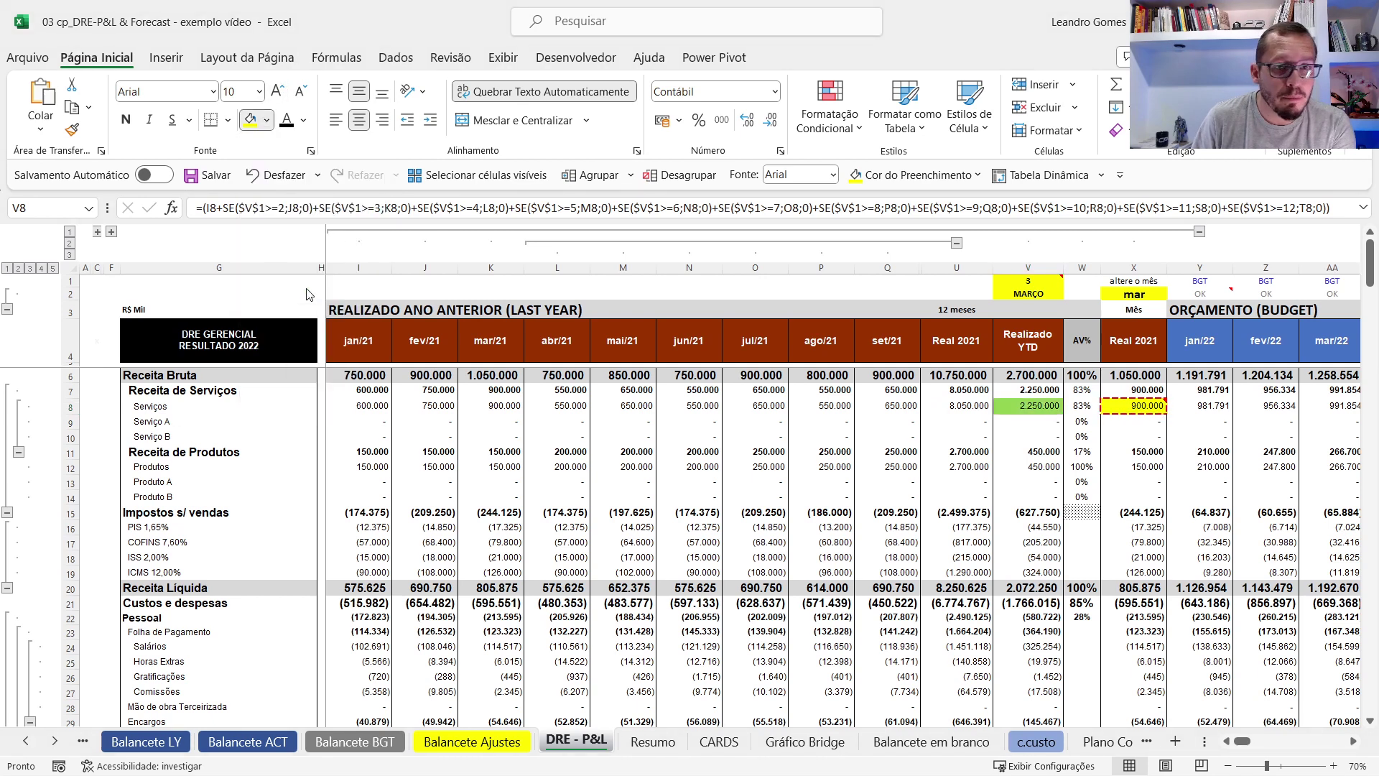
pyautogui.click(911, 407)
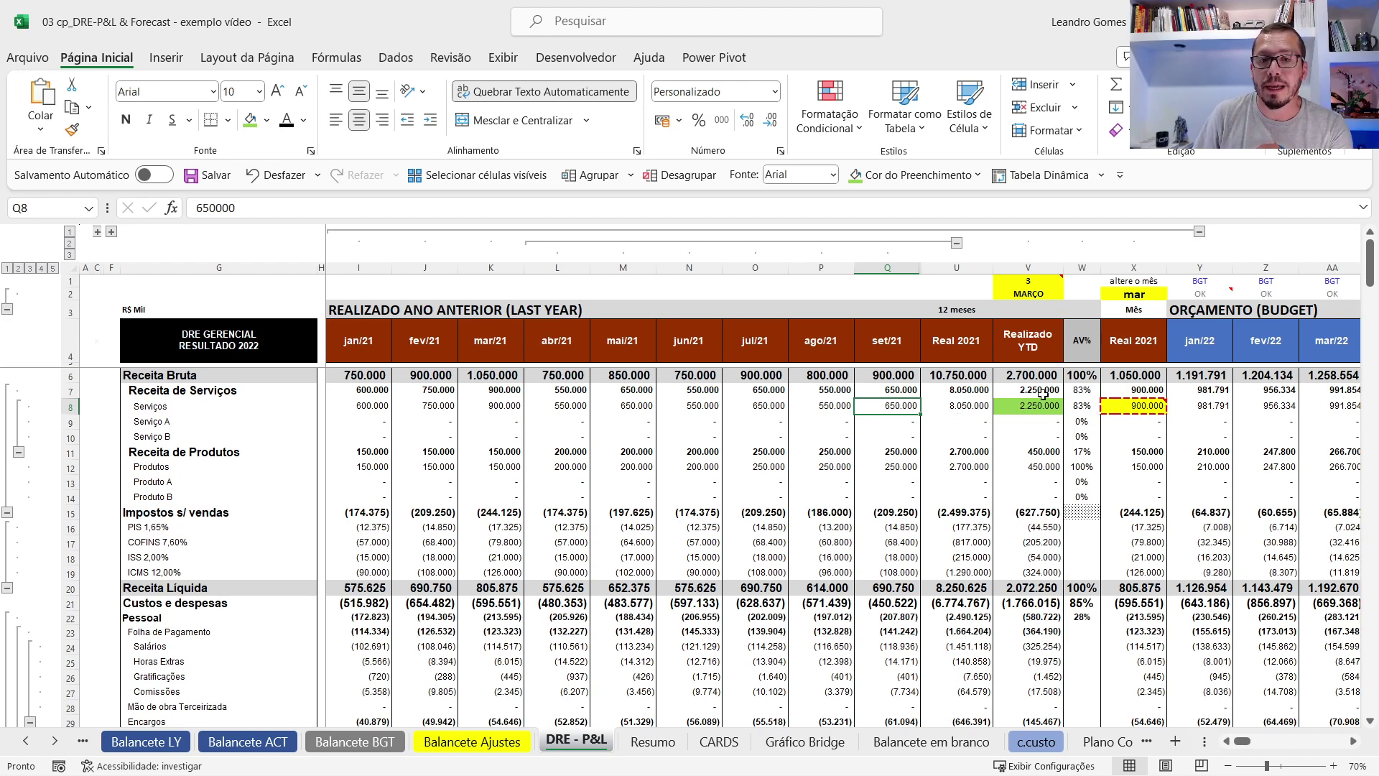
pyautogui.click(1020, 405)
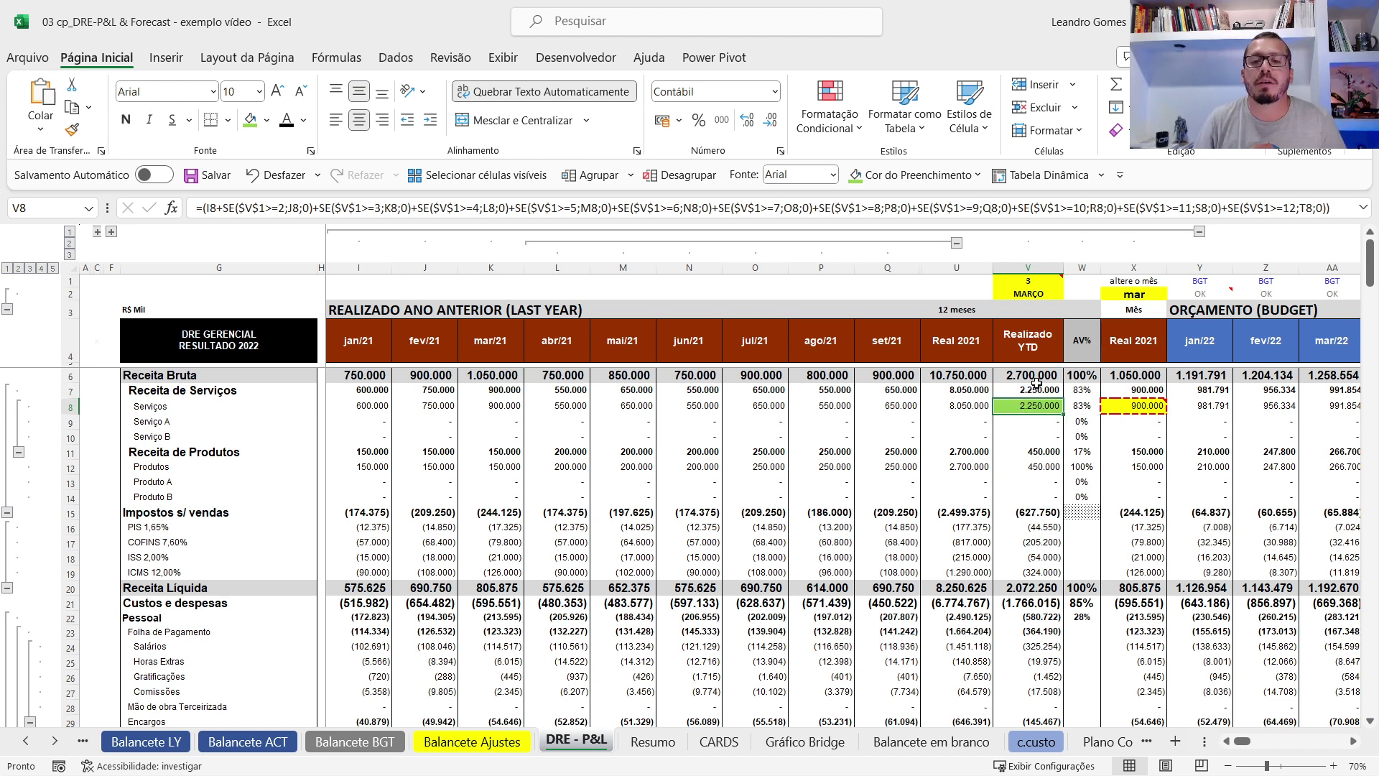
# Inspect the ÍNDICE formula in the Serviços row's monthly Real 2021 cell X8 and collapse the ribbon to show more of the sheet.
pyautogui.click(1124, 407)
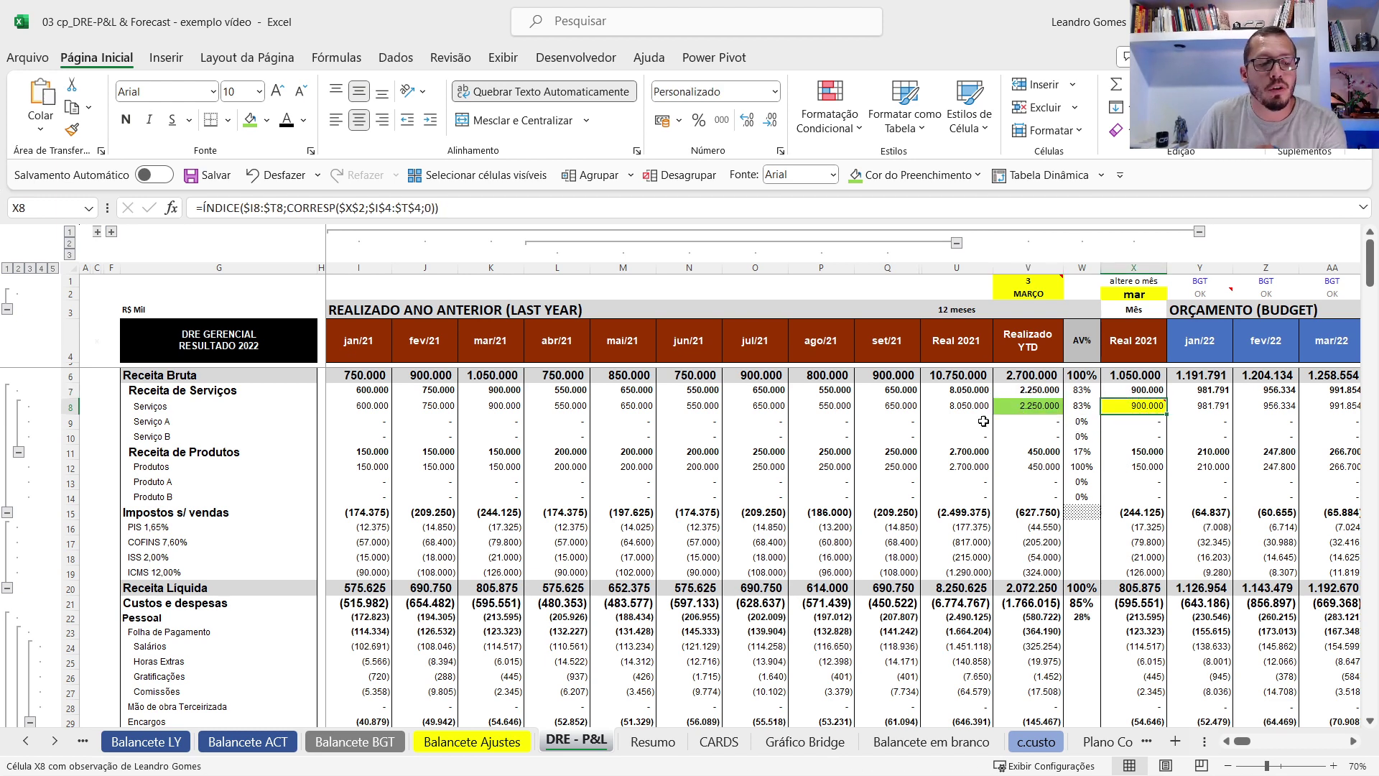
pyautogui.click(211, 208)
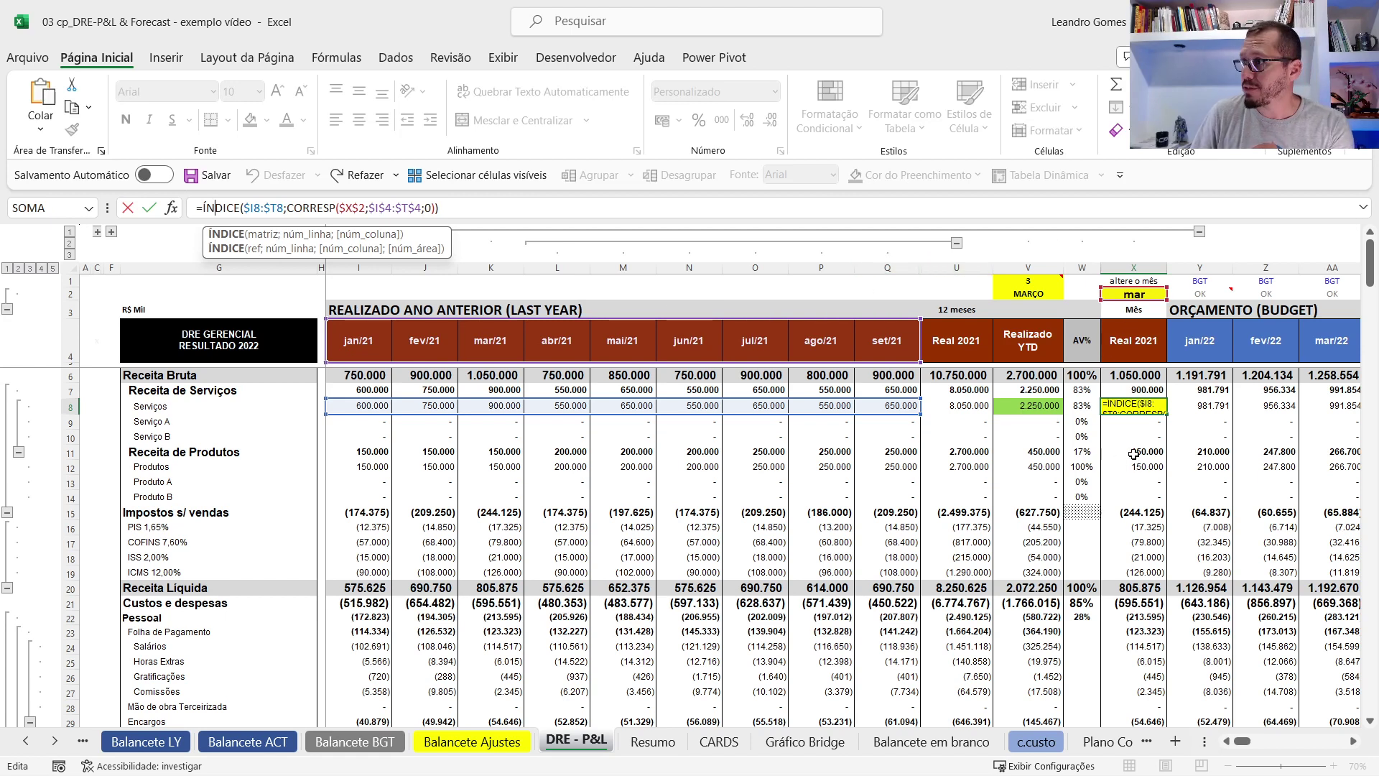
pyautogui.press('Escape')
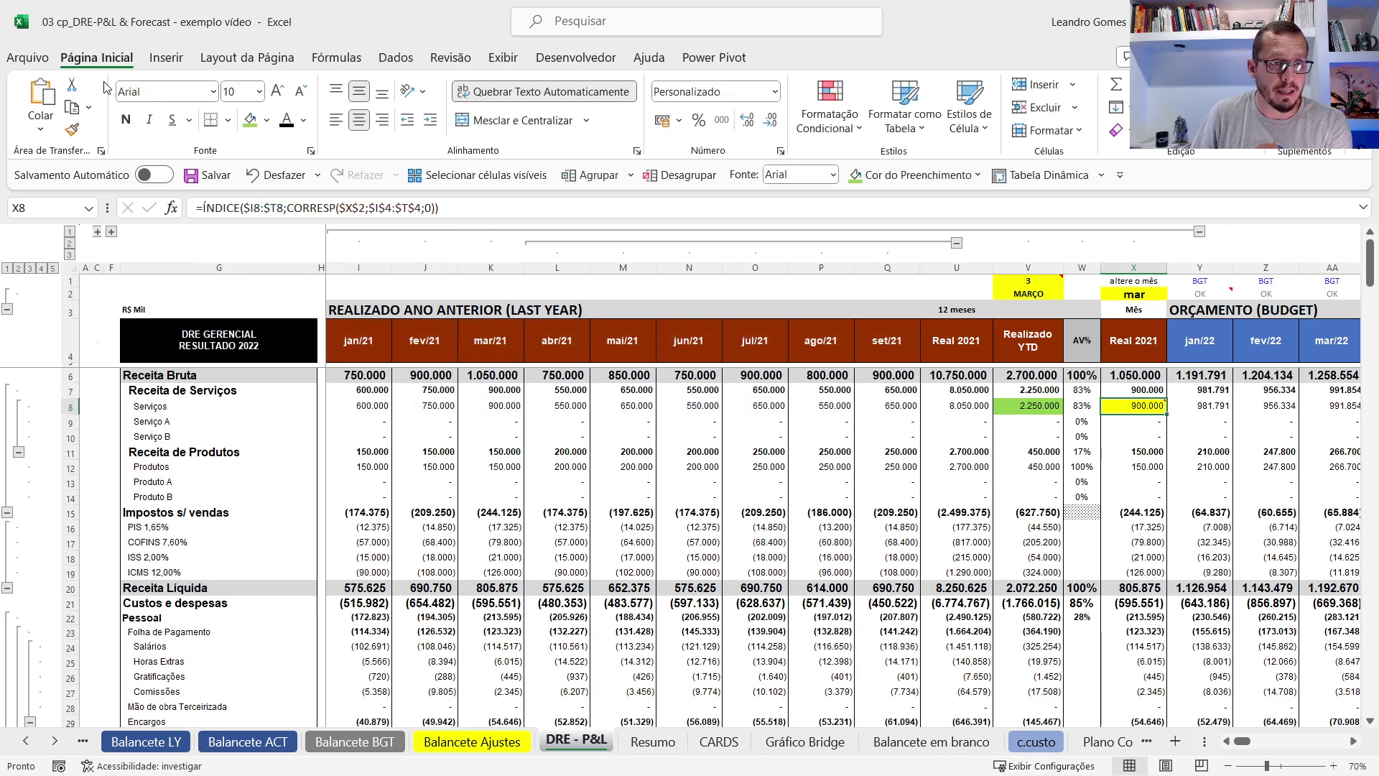
pyautogui.doubleClick(87, 61)
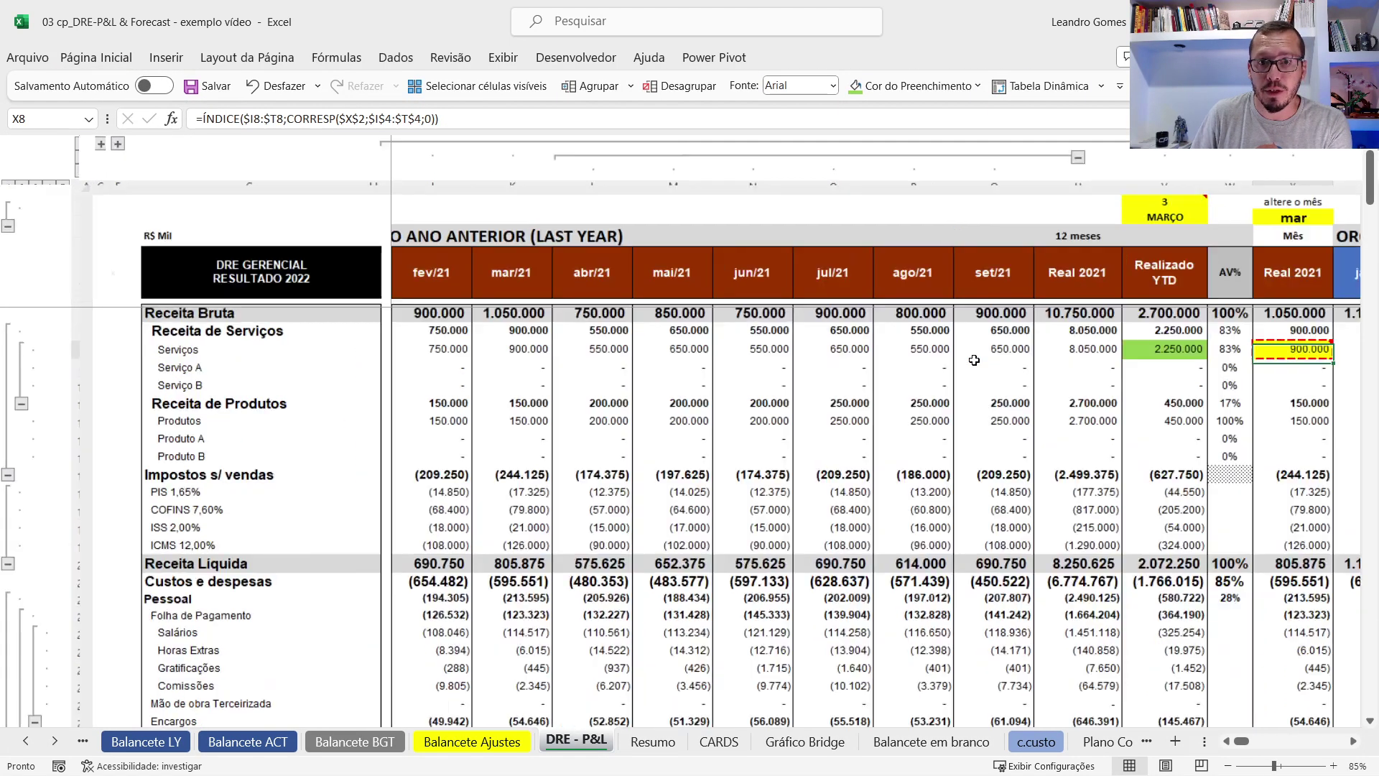
pyautogui.keyDown('ctrl'); pyautogui.scroll(1, 974, 359); pyautogui.keyUp('ctrl')
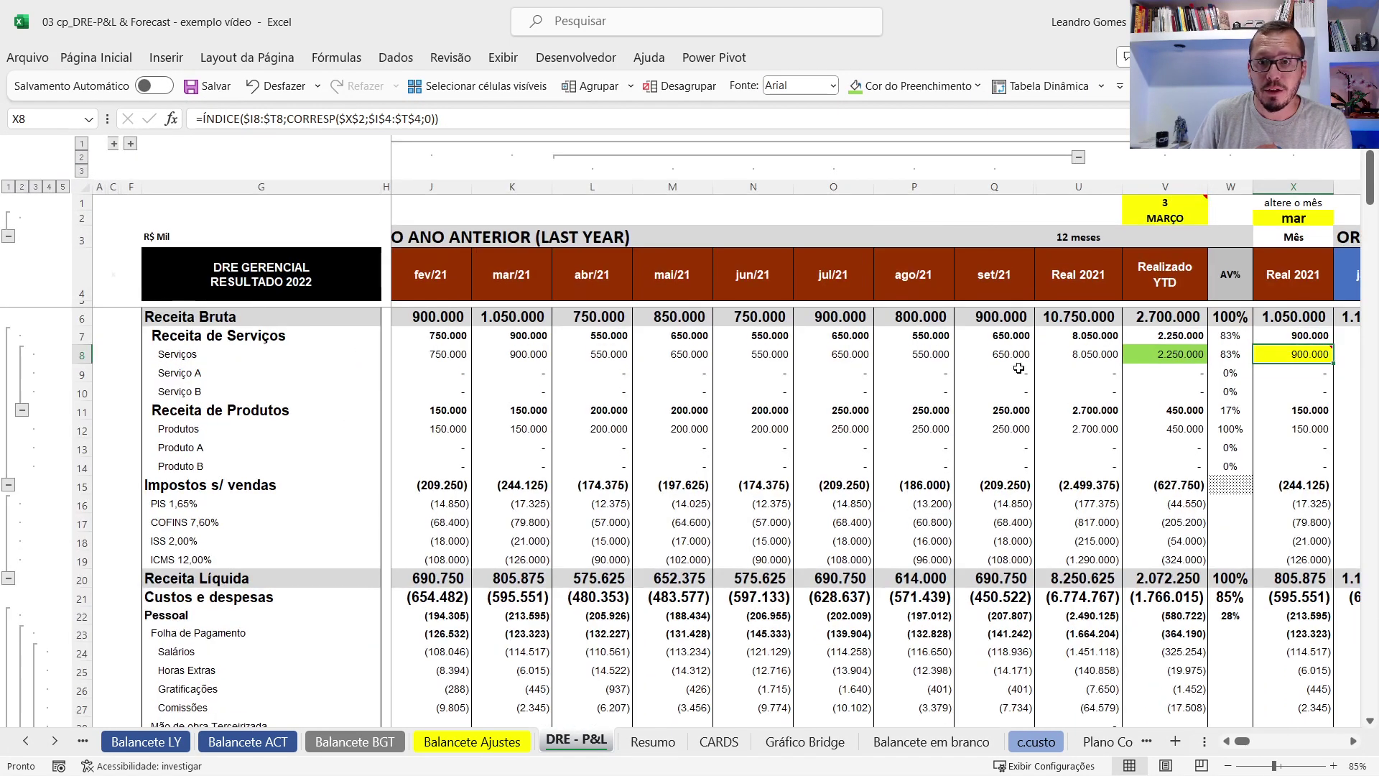
# Examine which ranges and month cell the ÍNDICE/CORRESP formula in X8 references, leaving the formula as it is.
pyautogui.doubleClick(1271, 359)
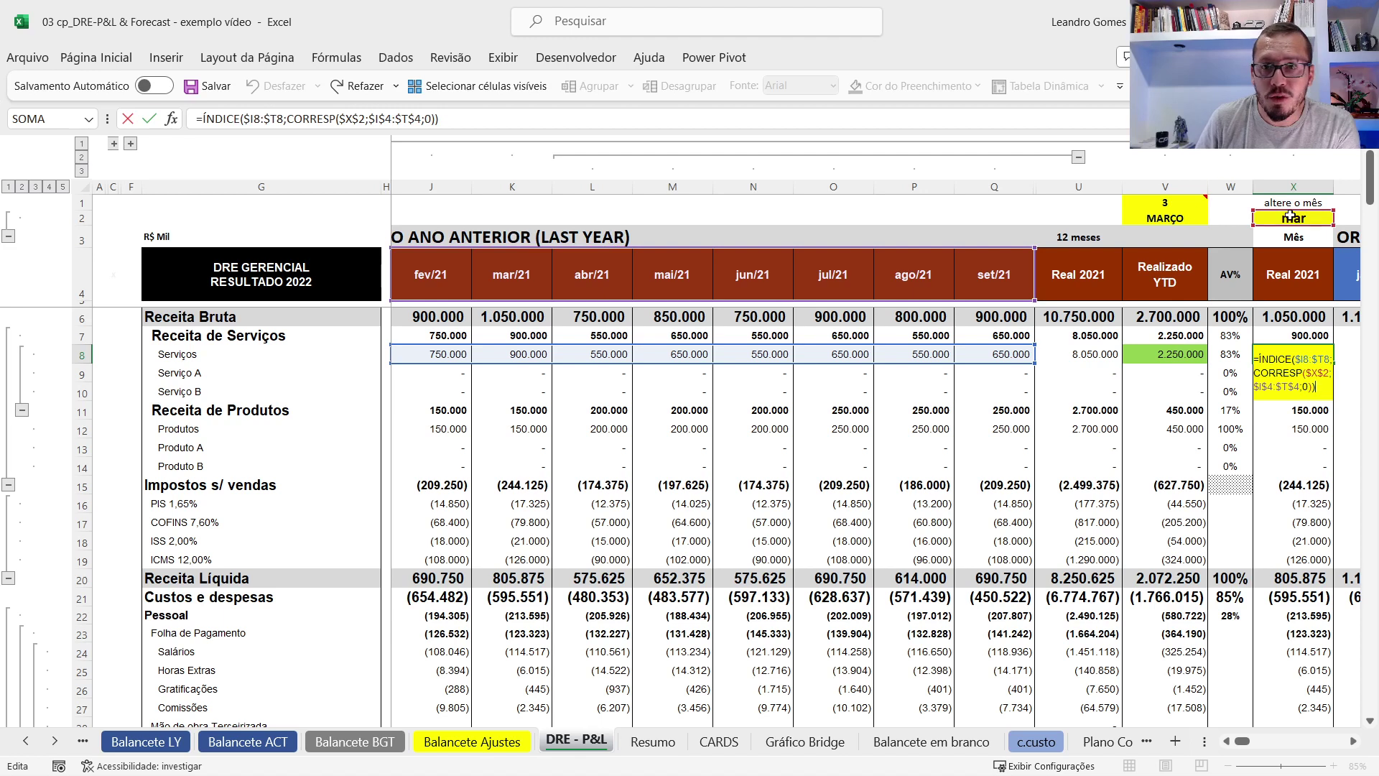
pyautogui.hotkey('ctrl', 'Return')
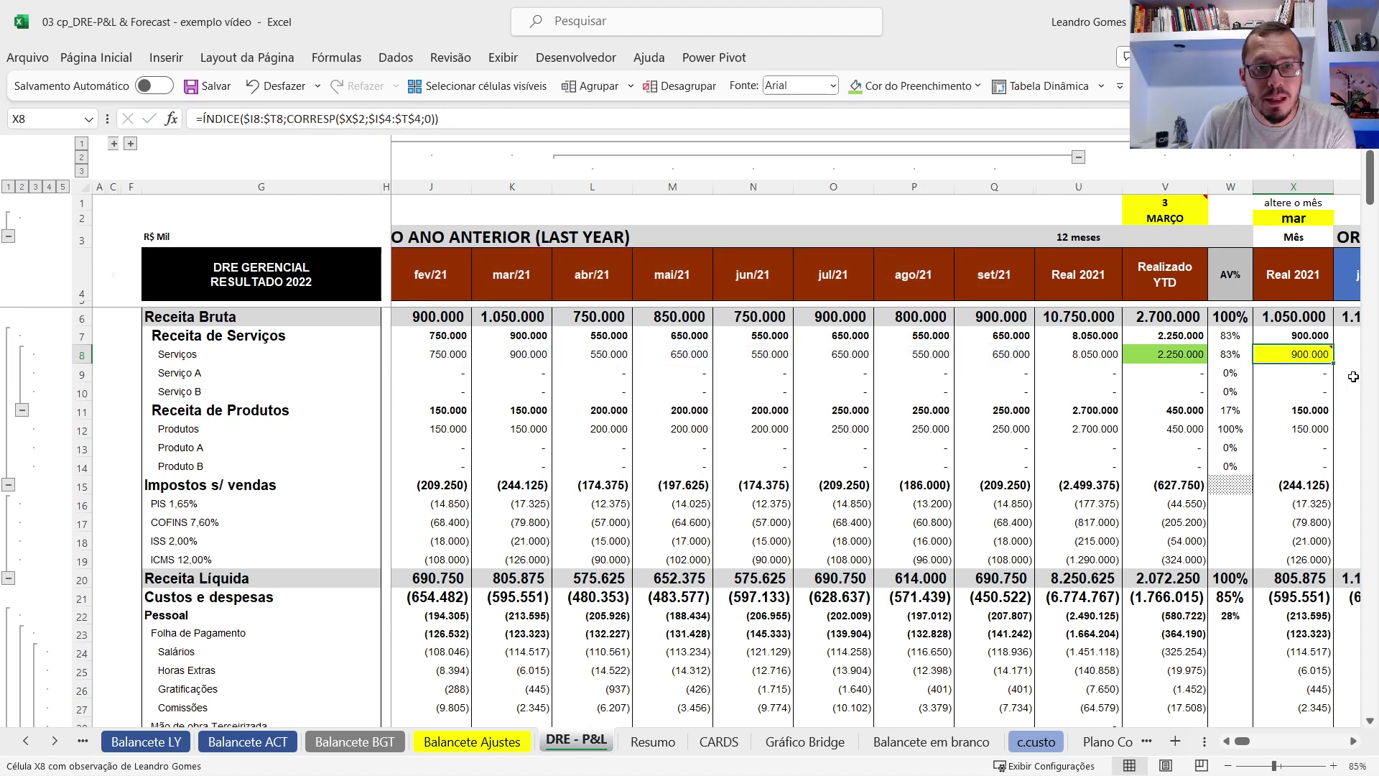
pyautogui.press('F2')
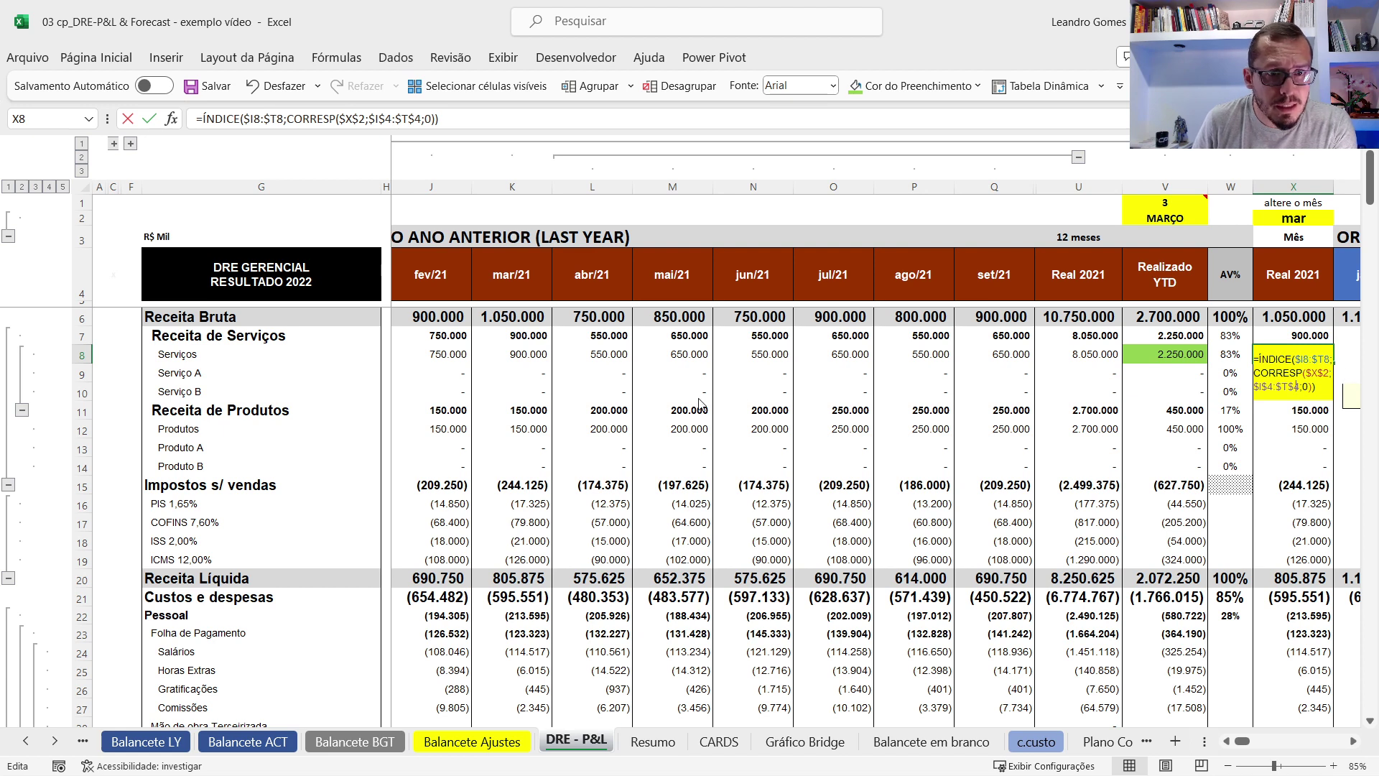
pyautogui.press('Escape')
# Highlight the Serviços mar/21 cell K8 with a green fill.
pyautogui.hotkey('ctrl', 'c')
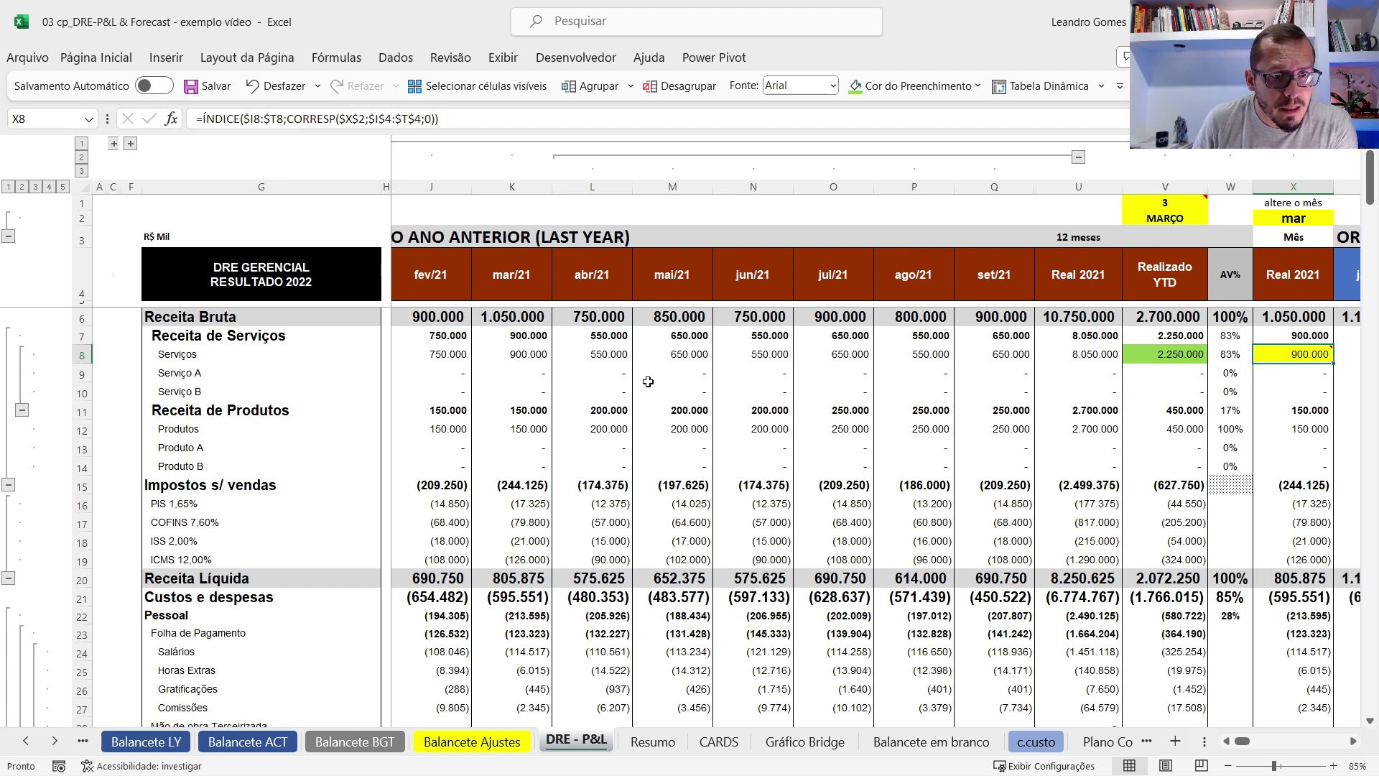
pyautogui.click(530, 357)
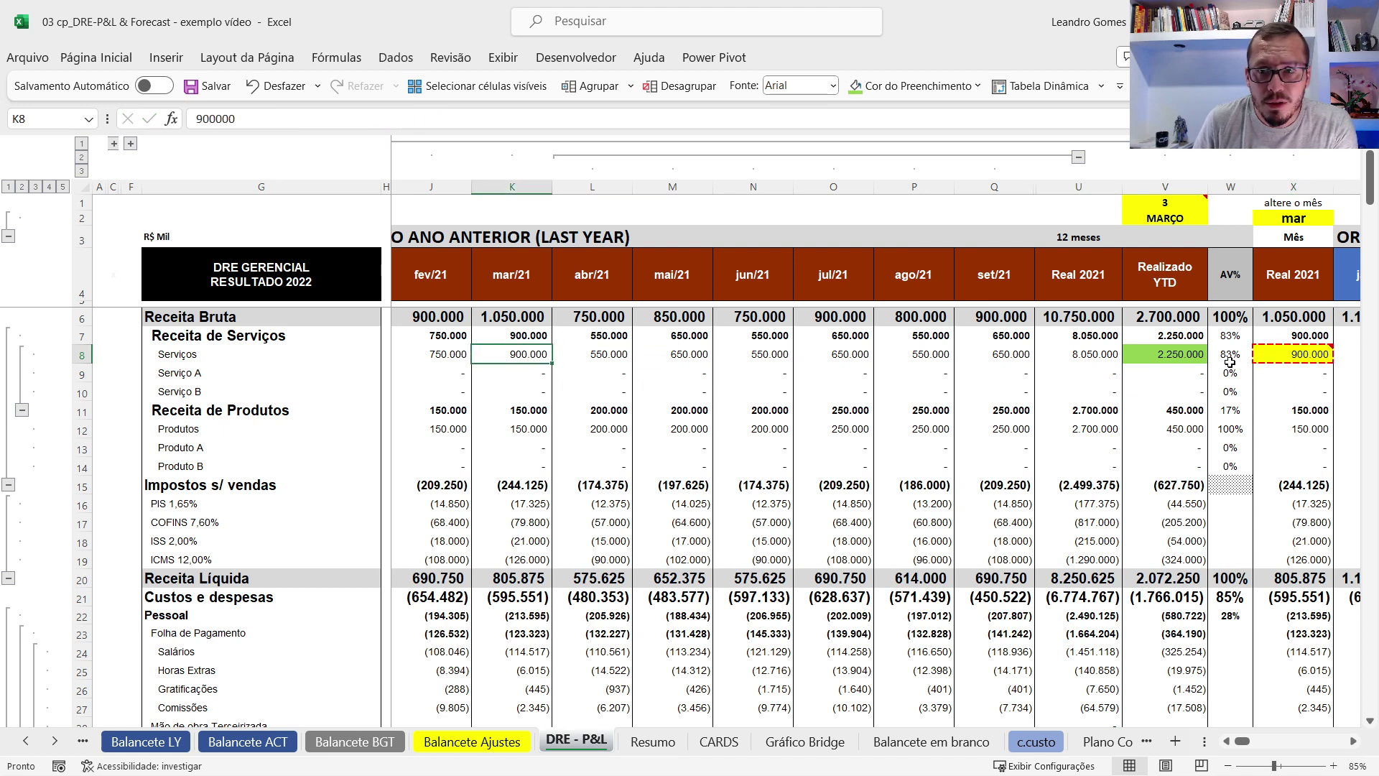
pyautogui.click(96, 58)
pyautogui.click(262, 127)
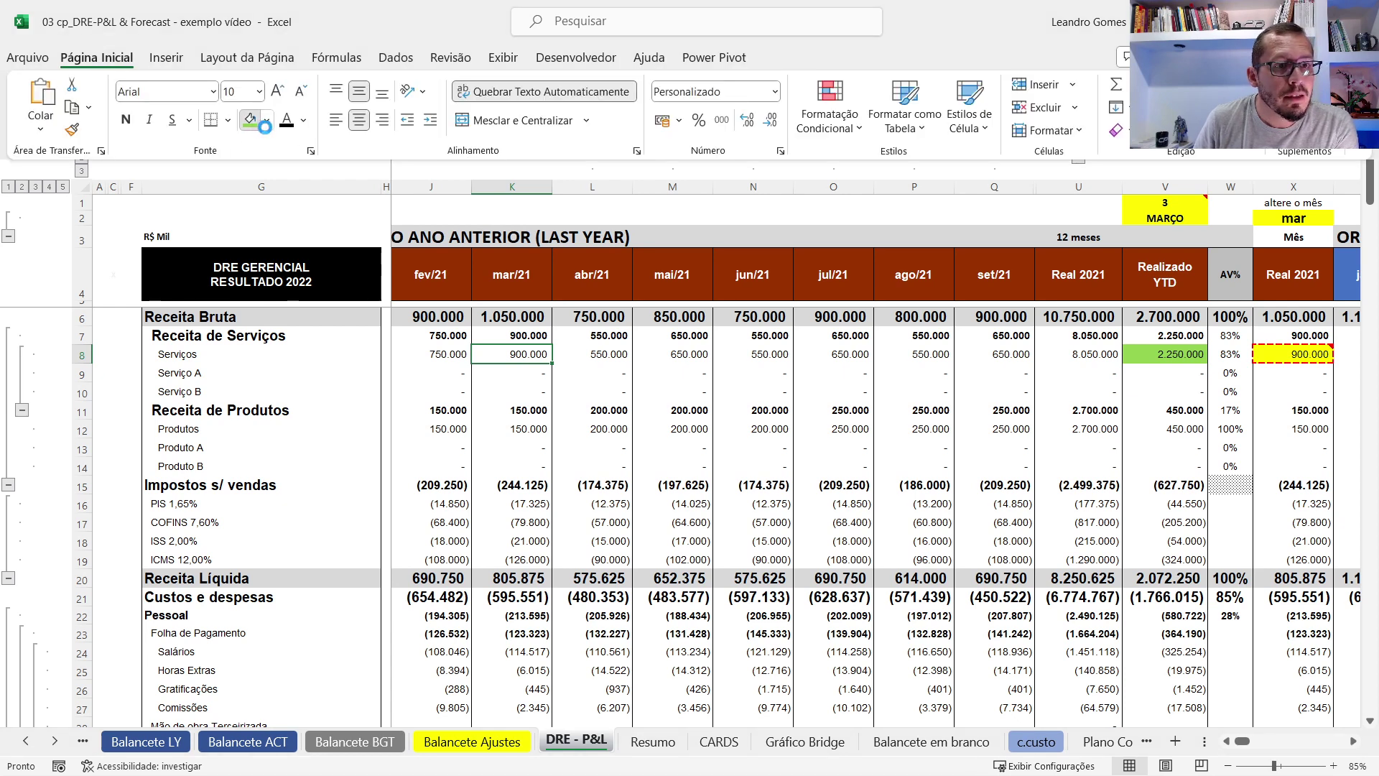
pyautogui.click(530, 355)
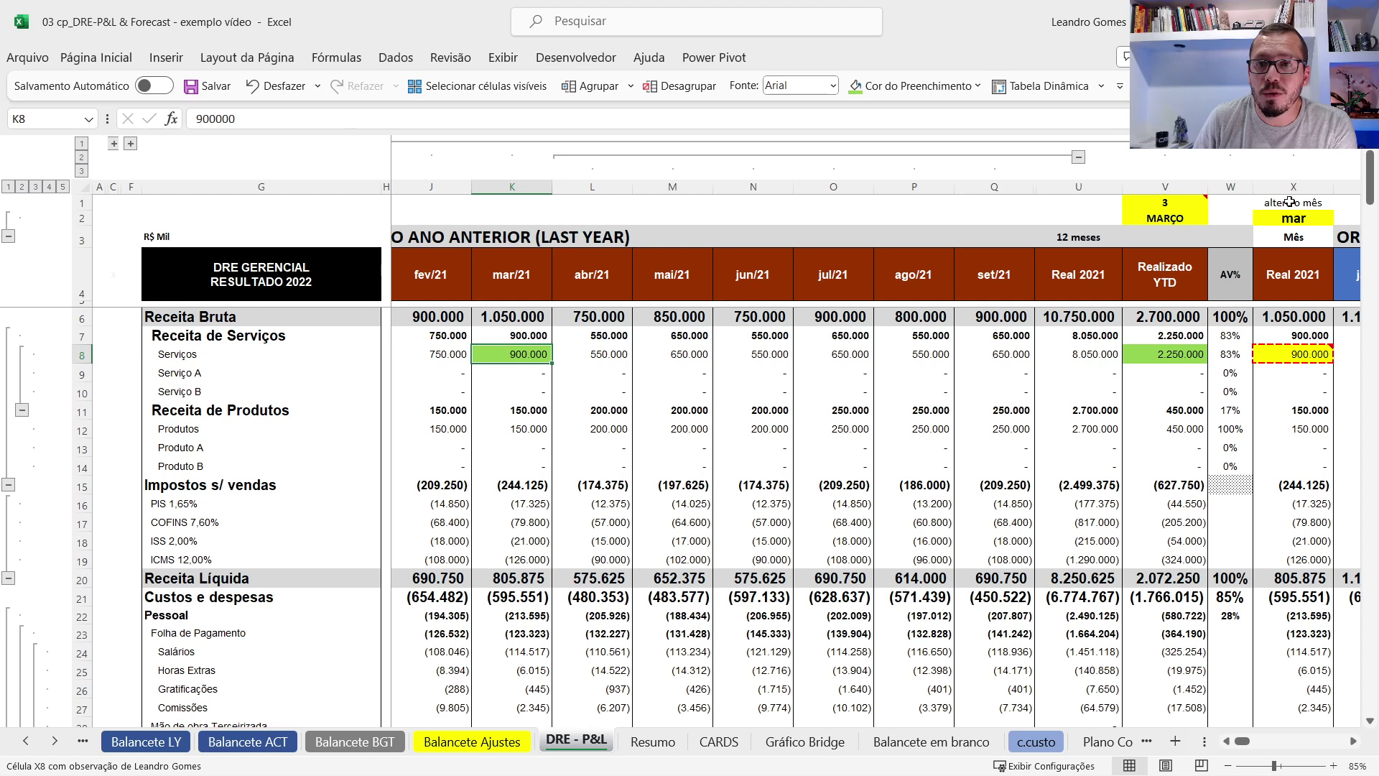
pyautogui.hotkey('ctrl', 'c')
# Highlight the Serviços set/21 cell Q8 with a light blue fill.
pyautogui.click(688, 354)
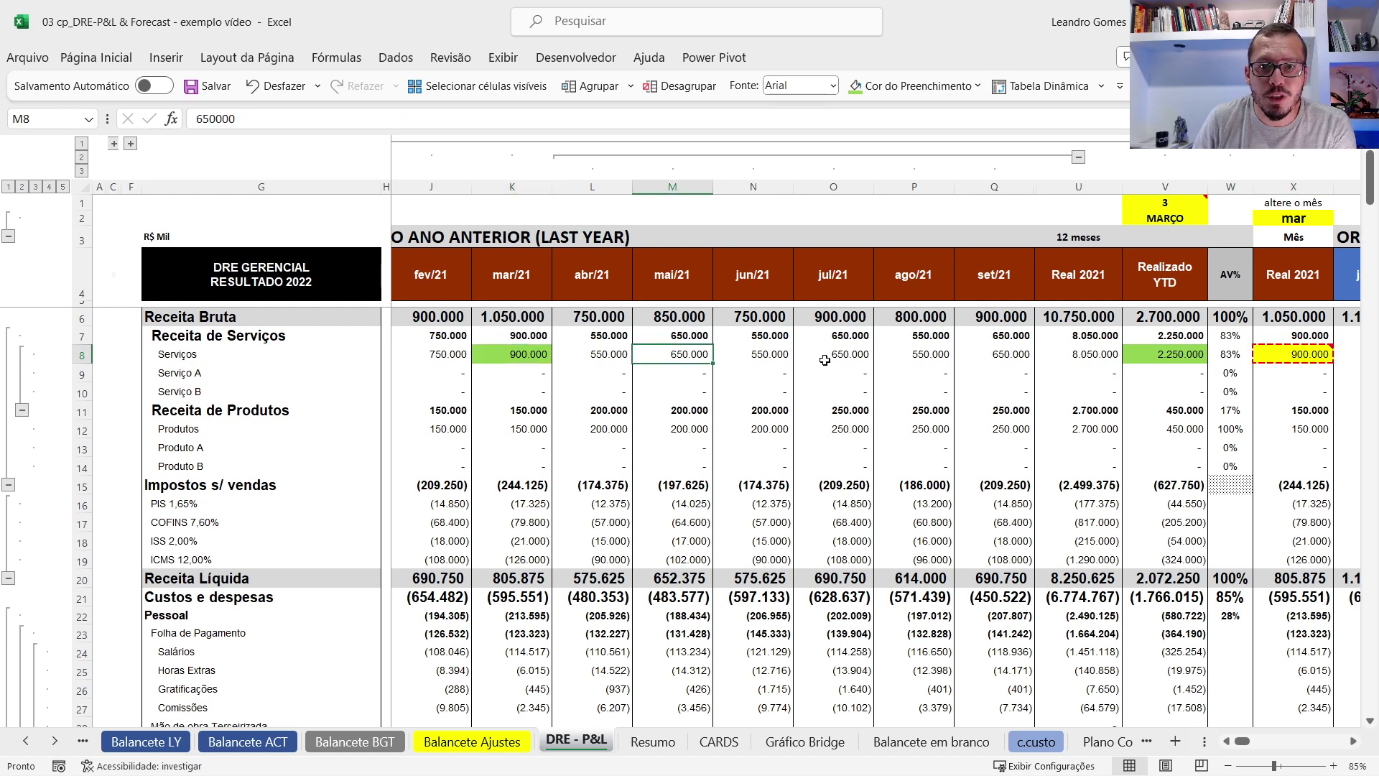
pyautogui.click(982, 355)
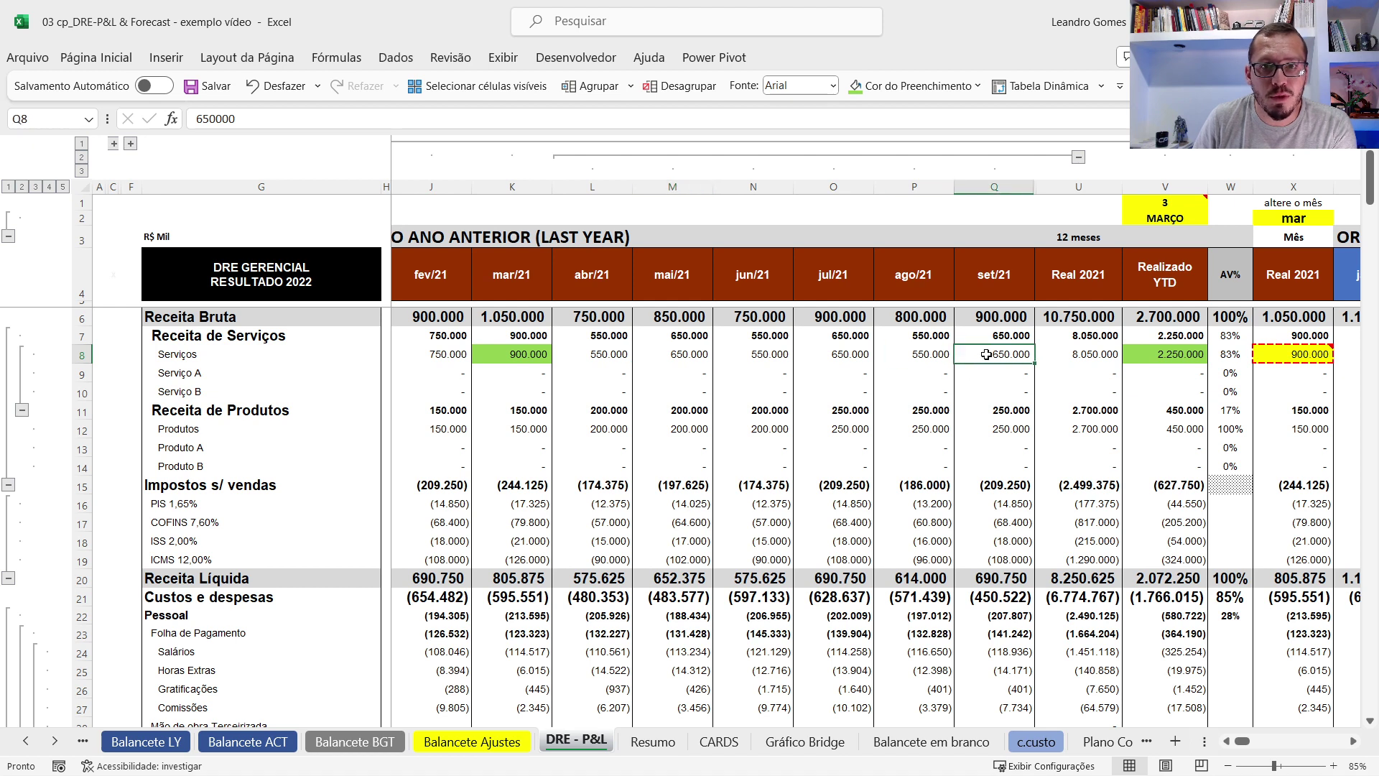
pyautogui.click(97, 58)
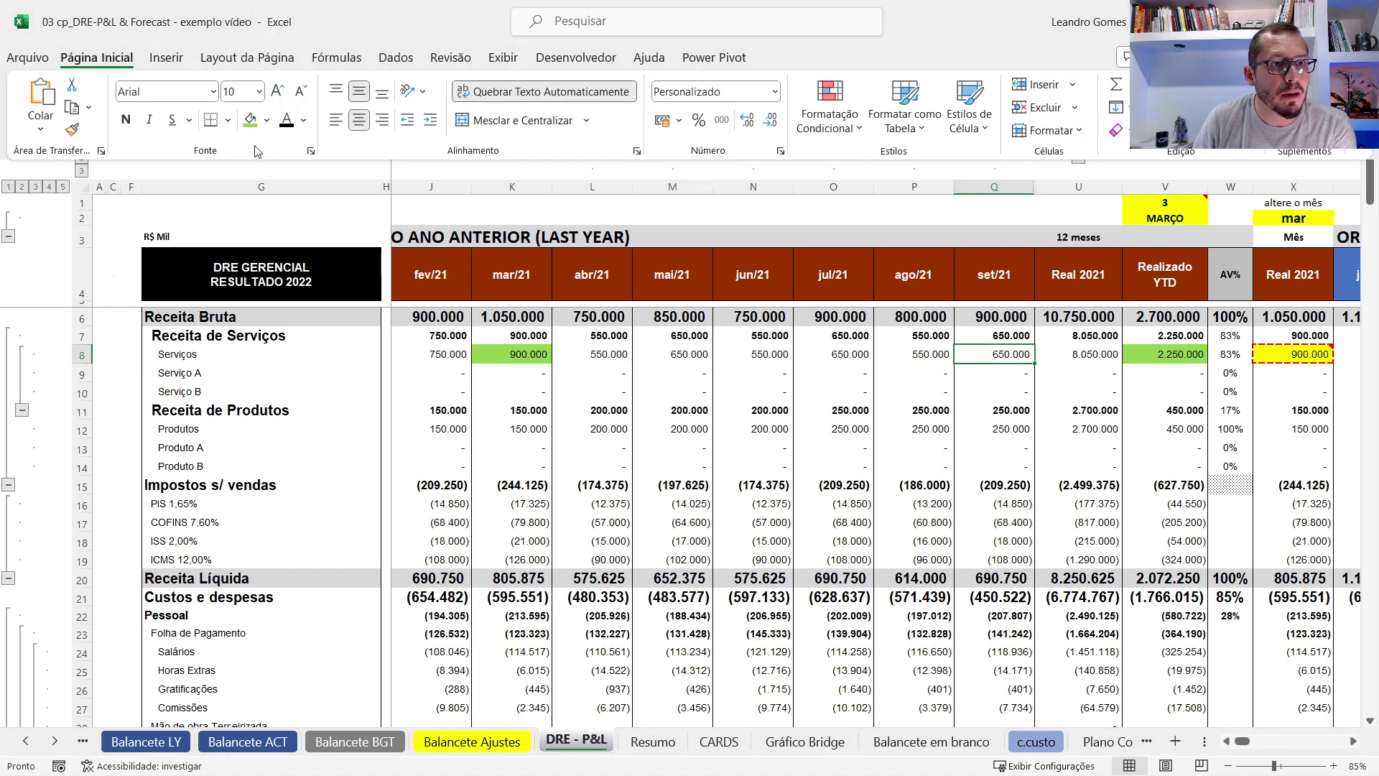
pyautogui.click(266, 120)
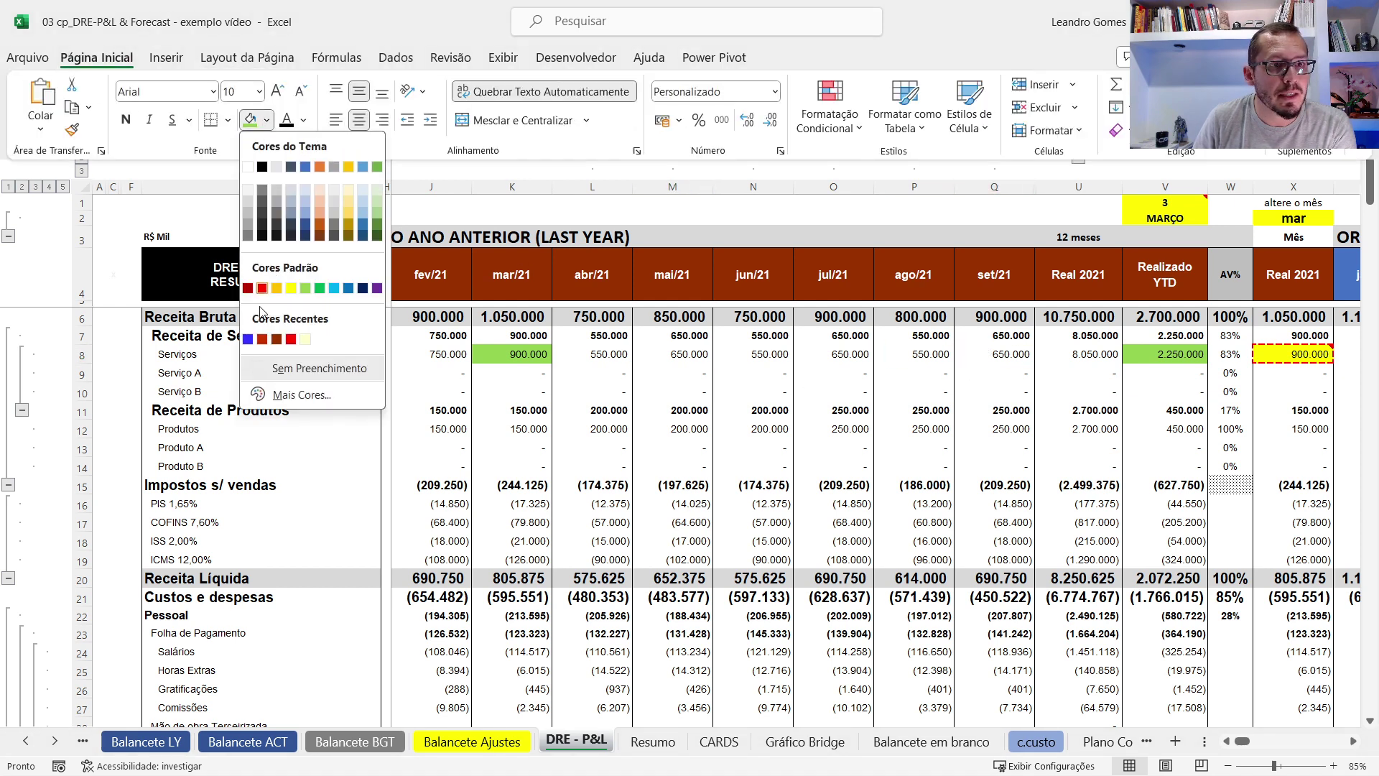
pyautogui.click(334, 288)
# Set the month selector cell X2 above the monthly Real 2021 column to 01/09/2021.
pyautogui.click(1292, 218)
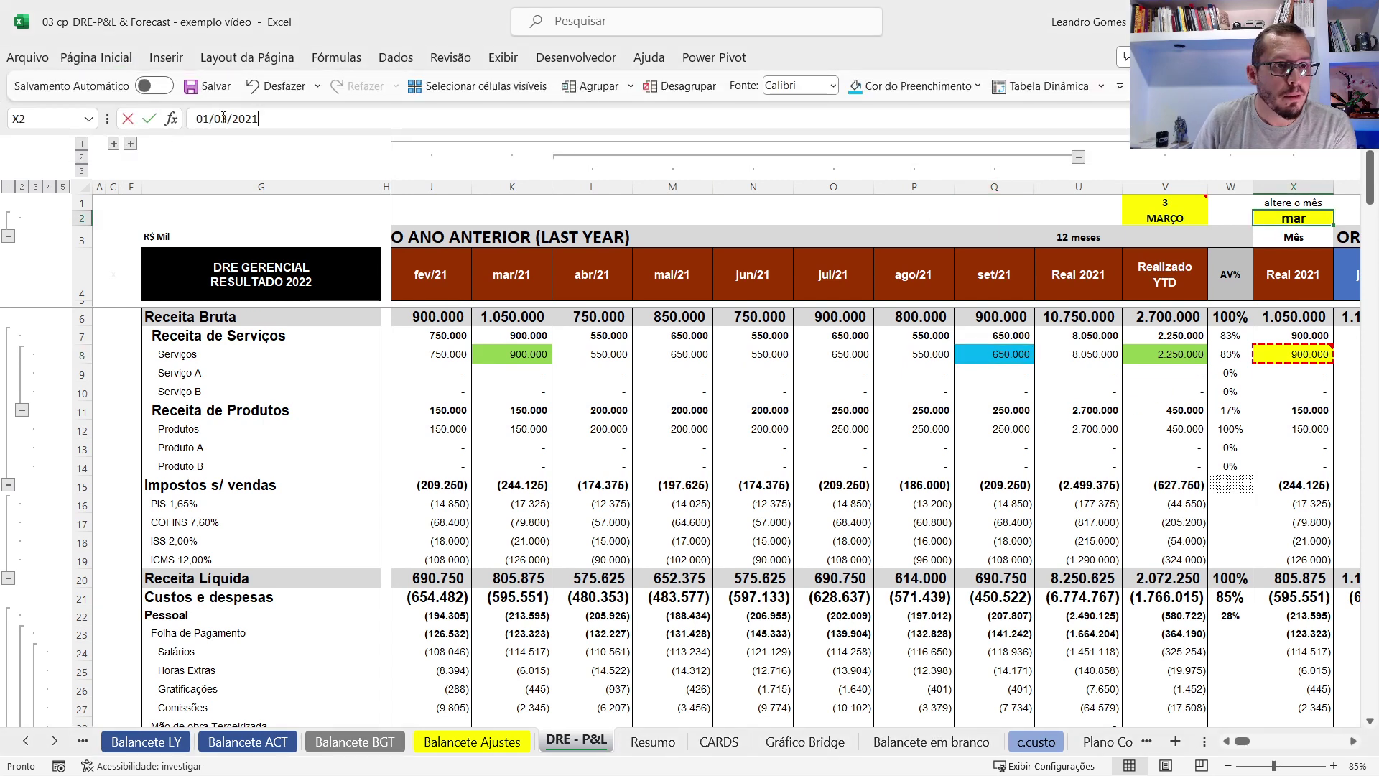
pyautogui.click(223, 117)
pyautogui.press('BackSpace')
pyautogui.write('9')
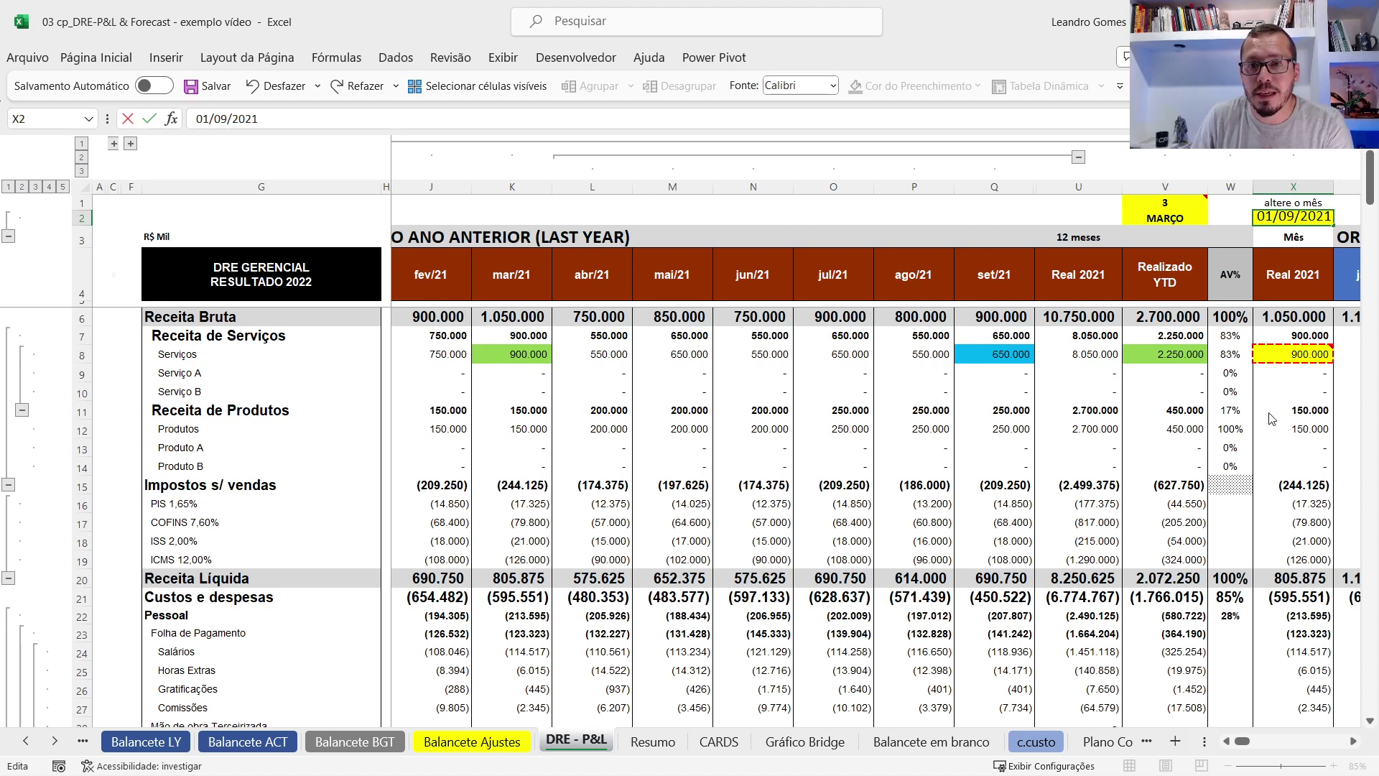
pyautogui.press('Return')
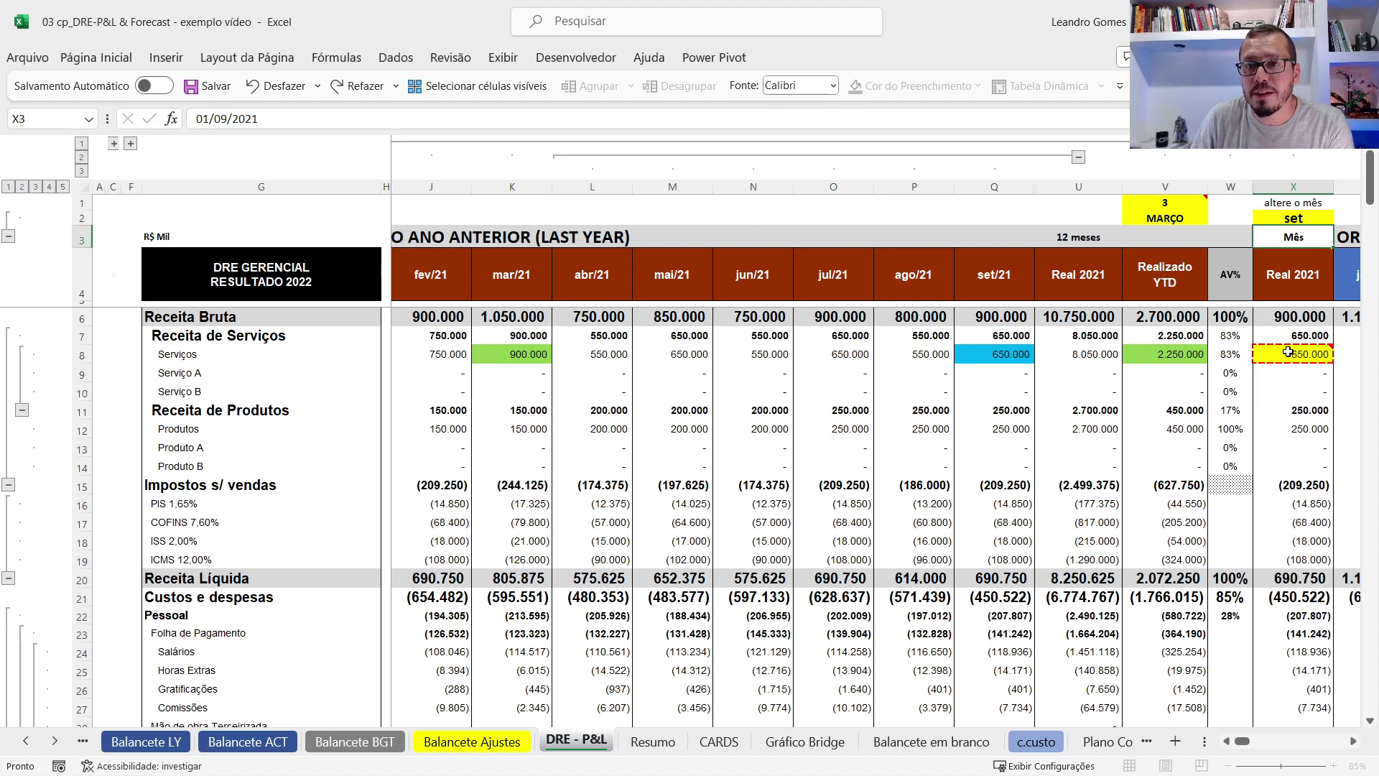
# Apply the same light blue fill to the Serviços monthly Real 2021 cell X8.
pyautogui.press('Down')
pyautogui.press('Down')
pyautogui.press('Down')
pyautogui.press('Down')
pyautogui.press('Down')
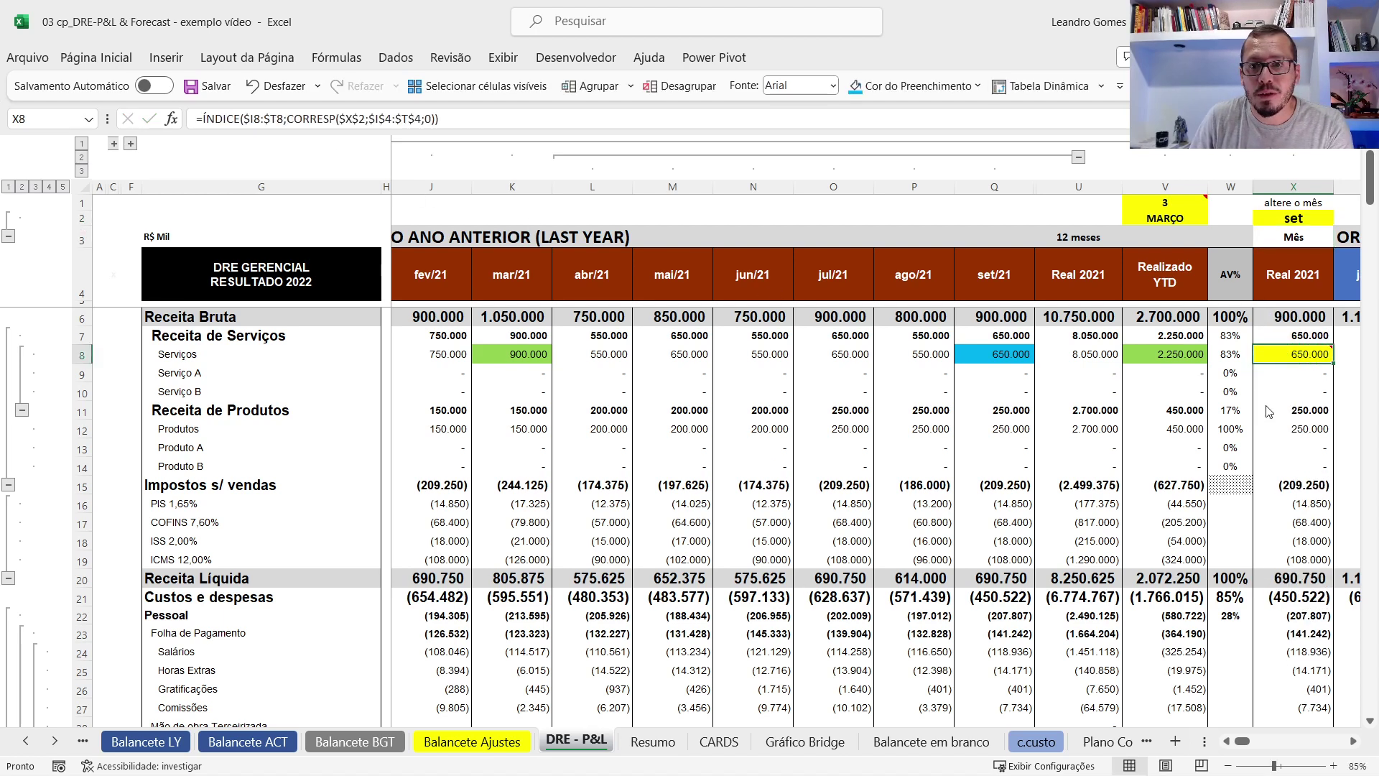
pyautogui.press('F4')
pyautogui.hotkey('ctrl', 'c')
# Inspect the Serviços Realizado YTD formula in V8 and the note on the month-number cell V1.
pyautogui.click(1183, 388)
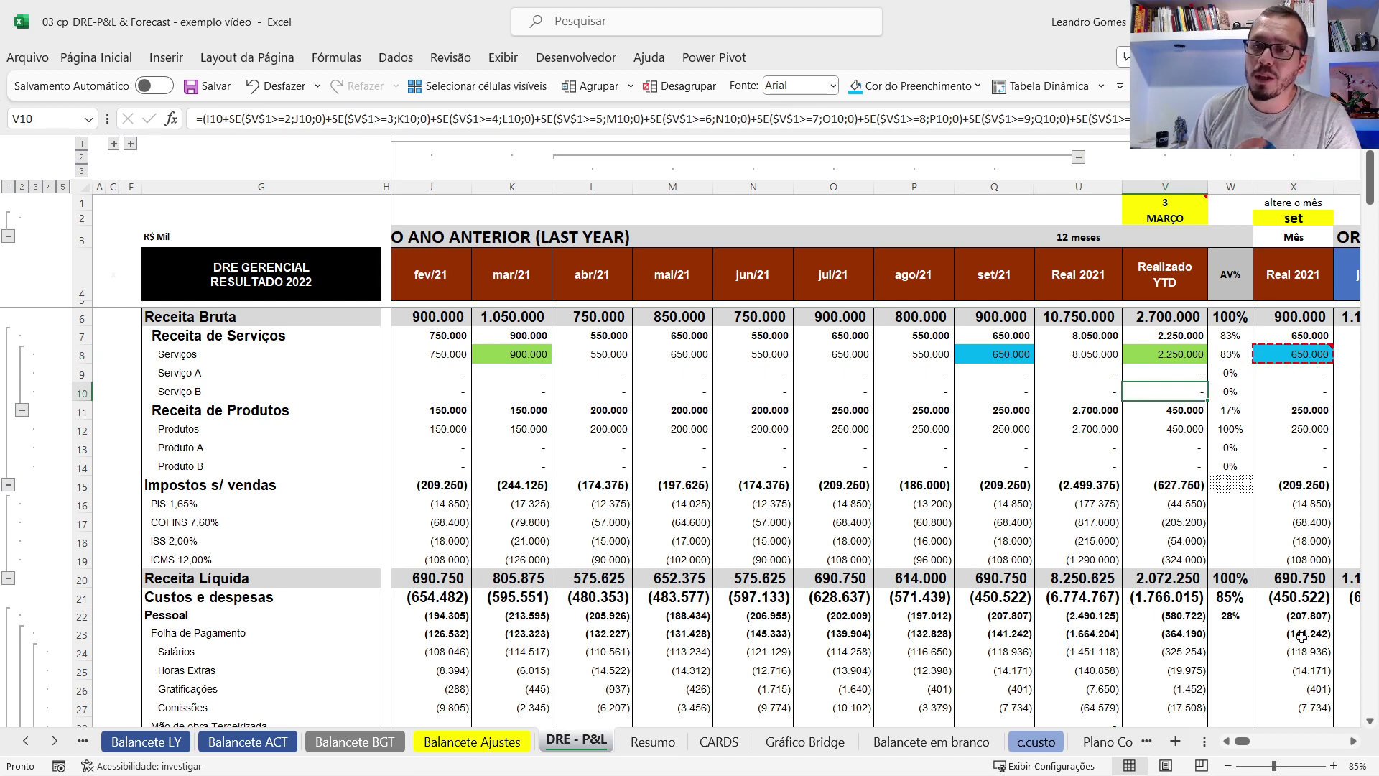
pyautogui.click(1190, 356)
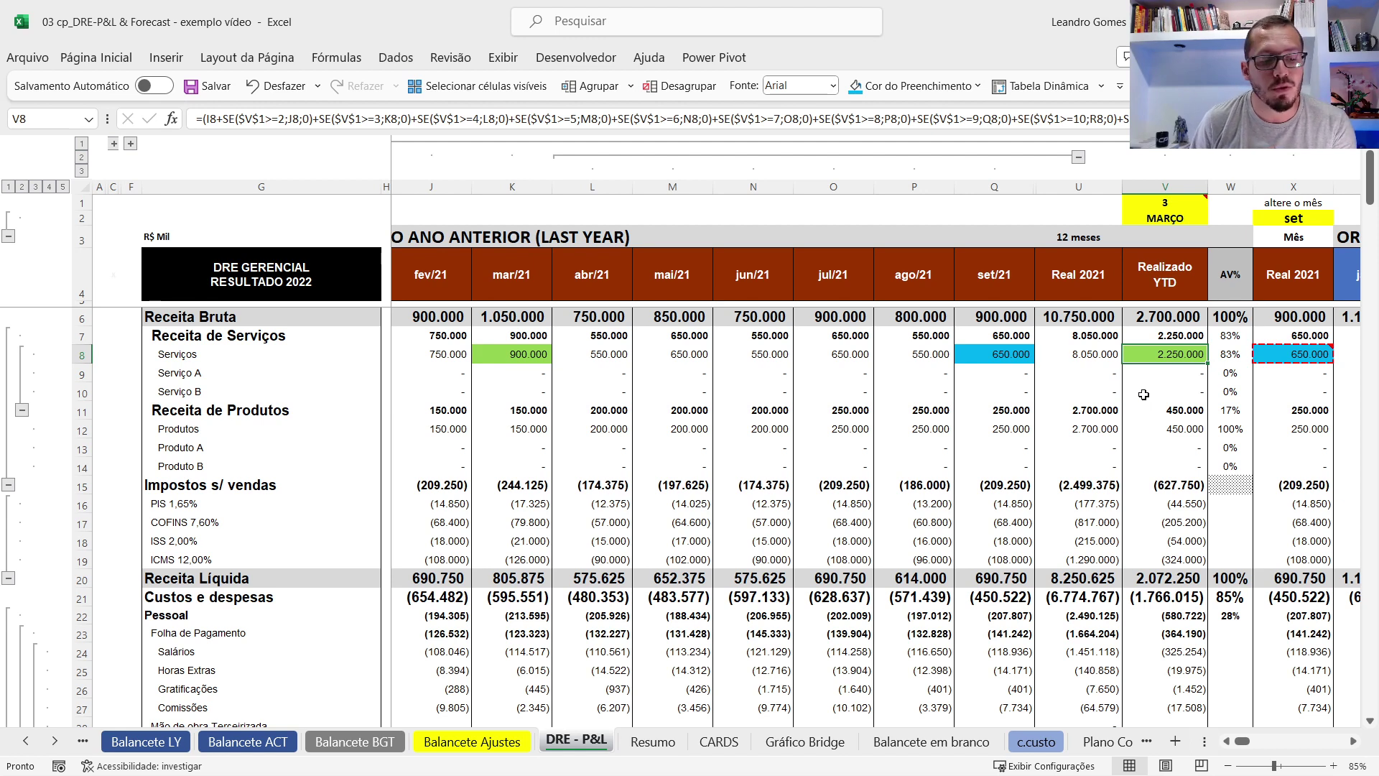
pyautogui.click(1185, 392)
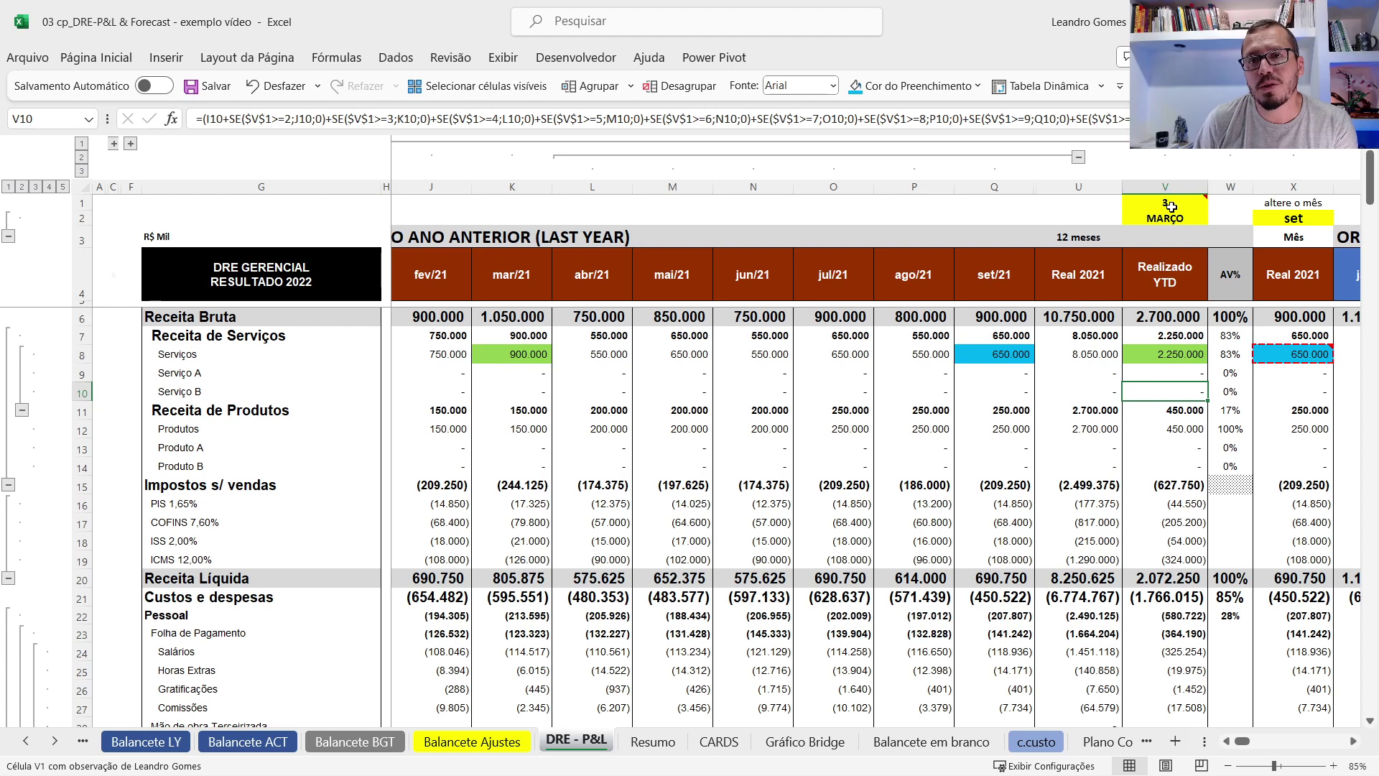
pyautogui.click(1171, 205)
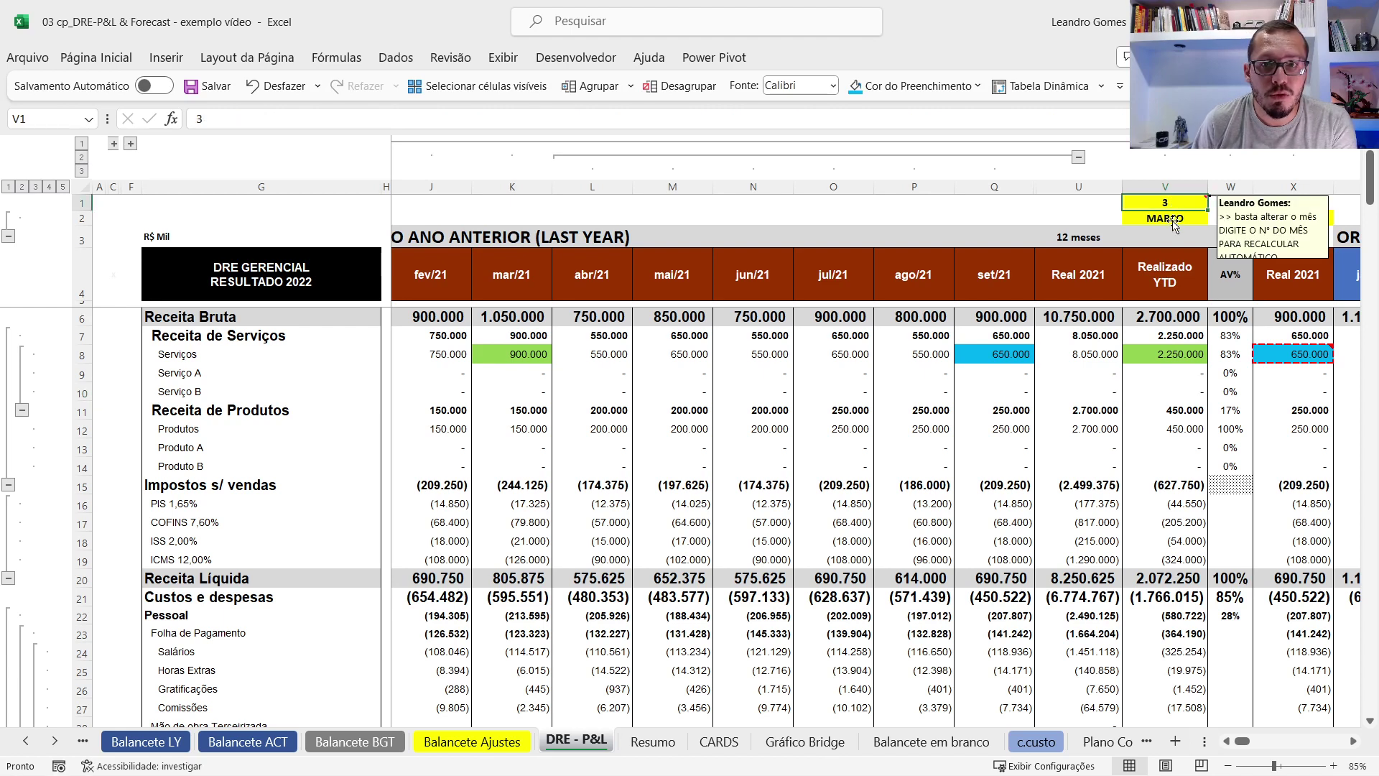
pyautogui.press('Down')
pyautogui.press('Up')
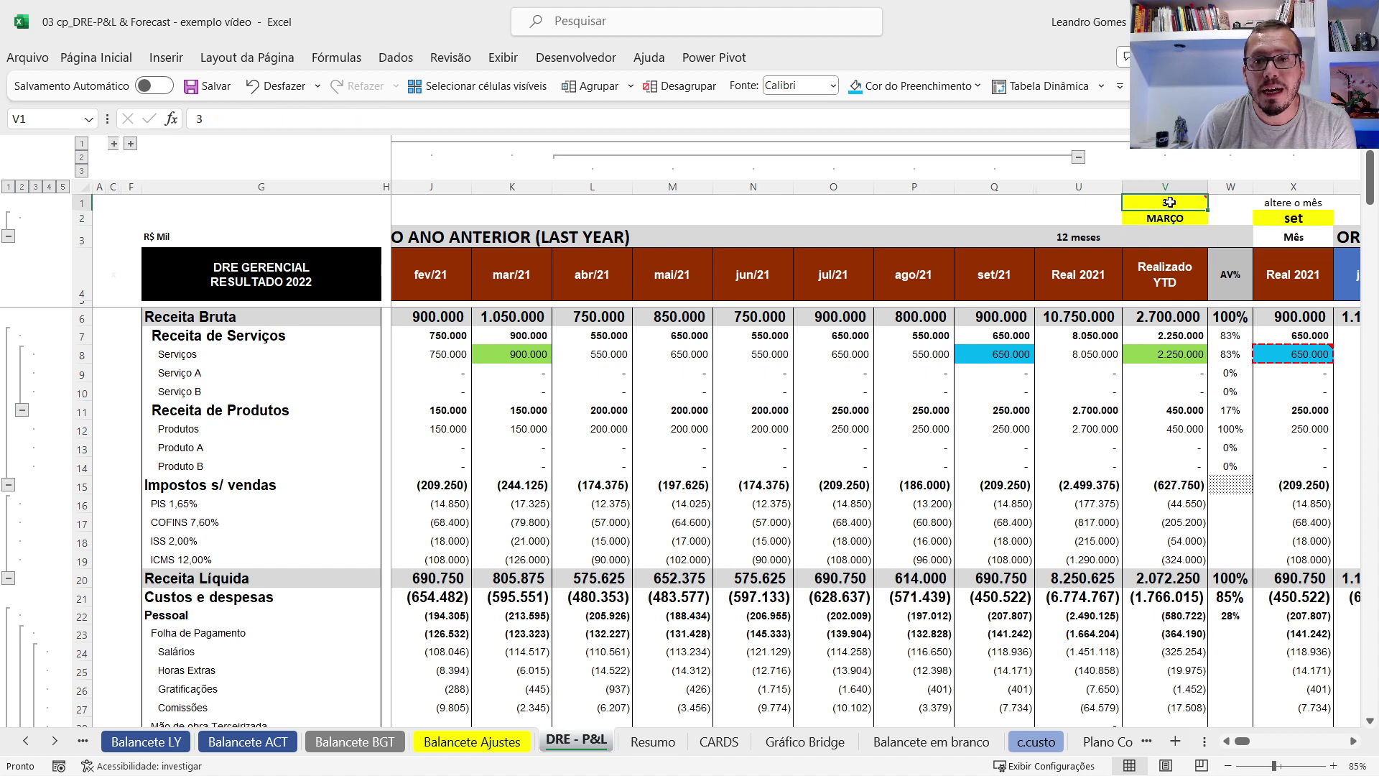
# Check the sum of the Serviços values from jan/21 to mar/21 against the Realizado YTD cell.
pyautogui.moveTo(994, 354); pyautogui.dragTo(456, 351)
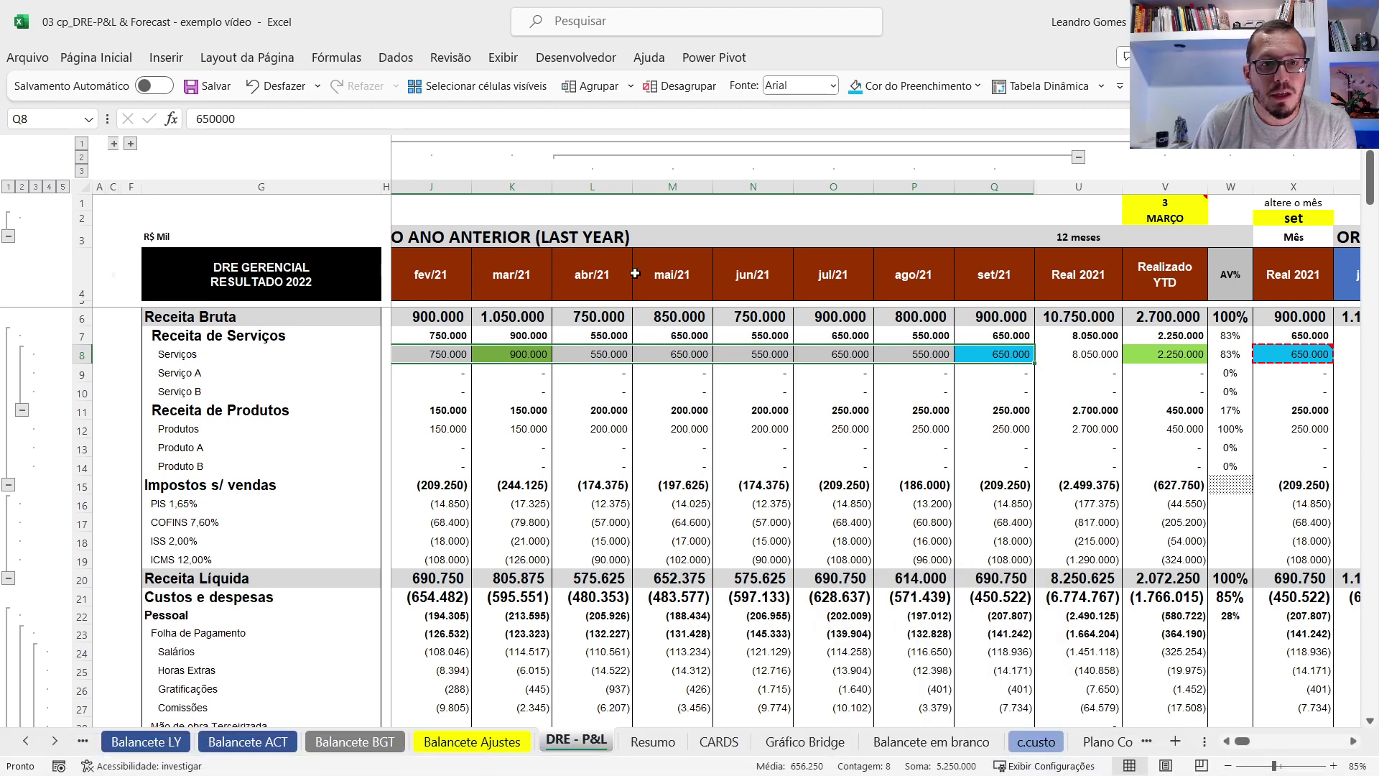
pyautogui.click(439, 353)
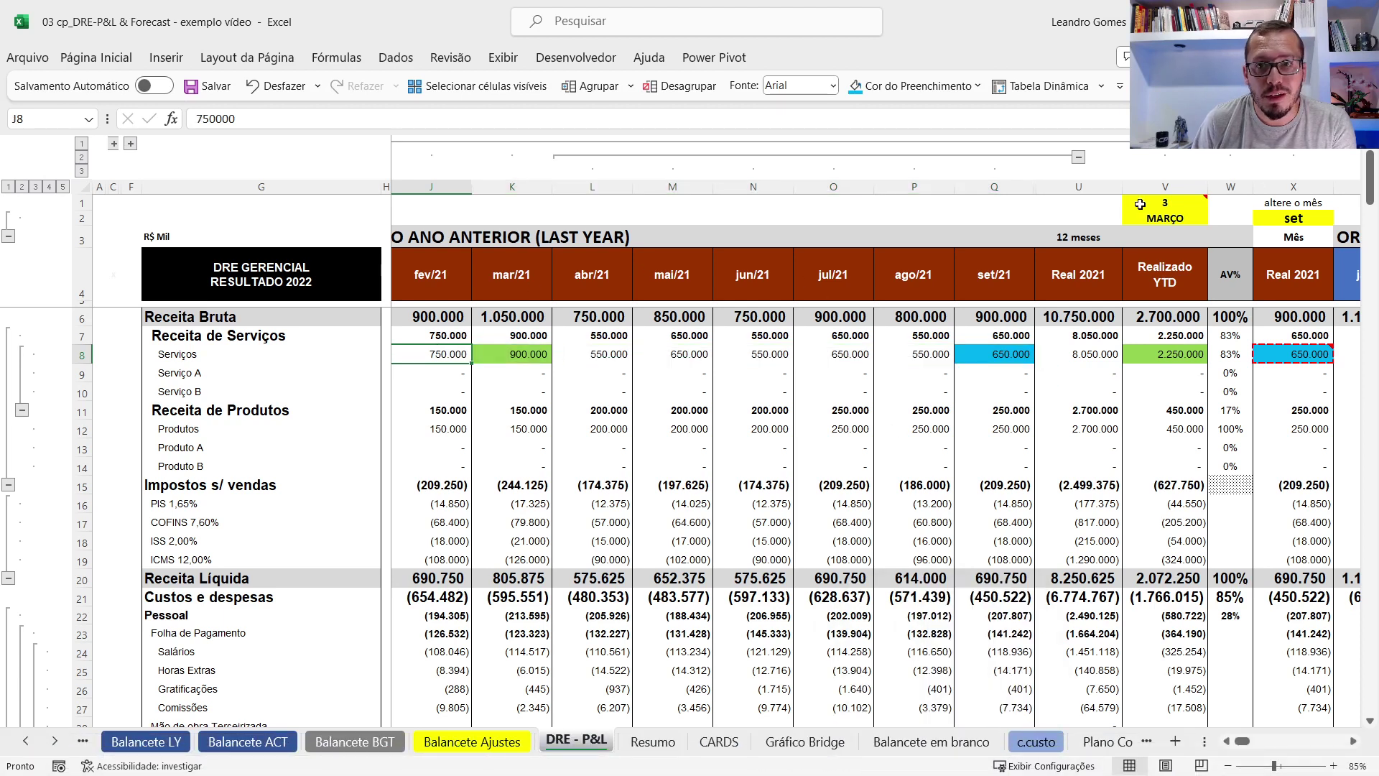
pyautogui.moveTo(454, 357); pyautogui.dragTo(625, 359)
pyautogui.hscroll(-1, 426, 361)
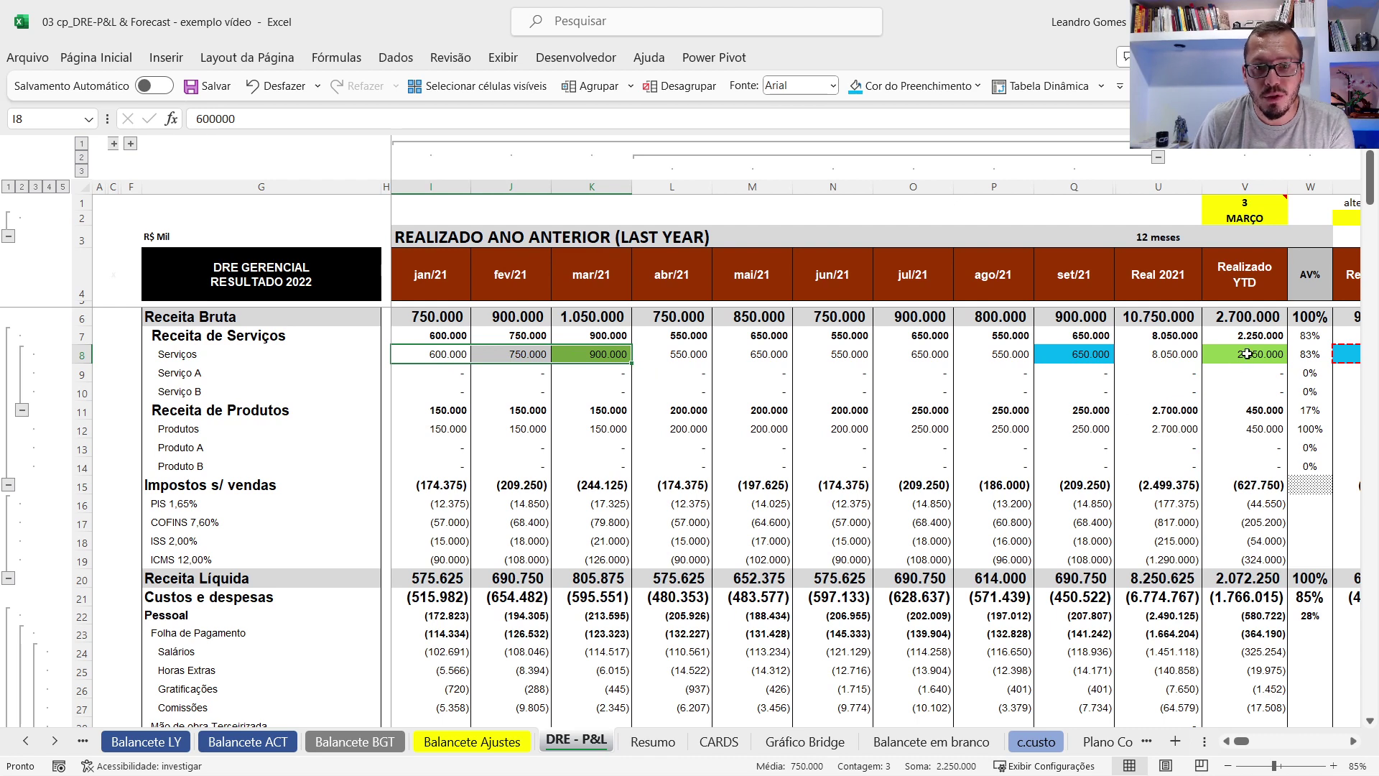
# Set the YTD month number in V1 to 9 and check the sum of the Serviços values from jan/21 to set/21.
pyautogui.click(1228, 206)
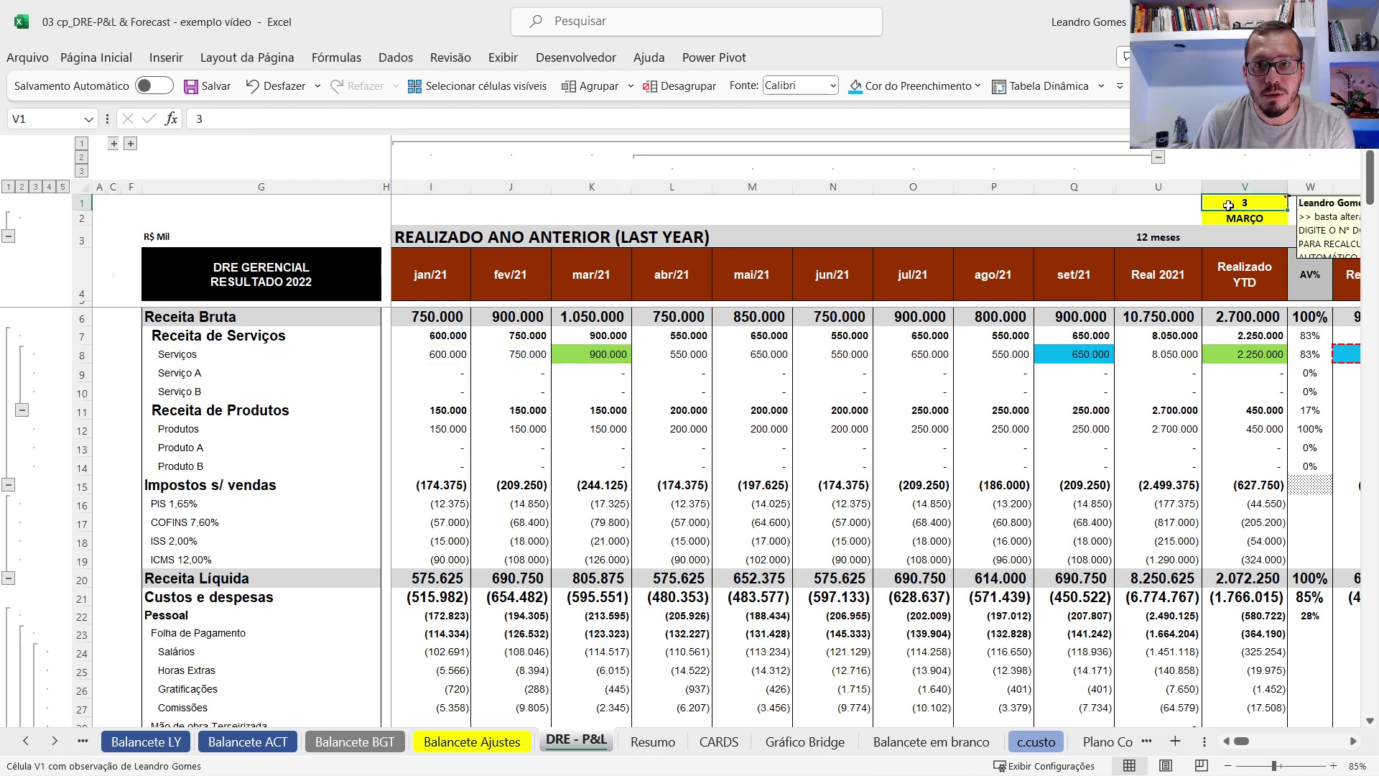
pyautogui.click(1143, 316)
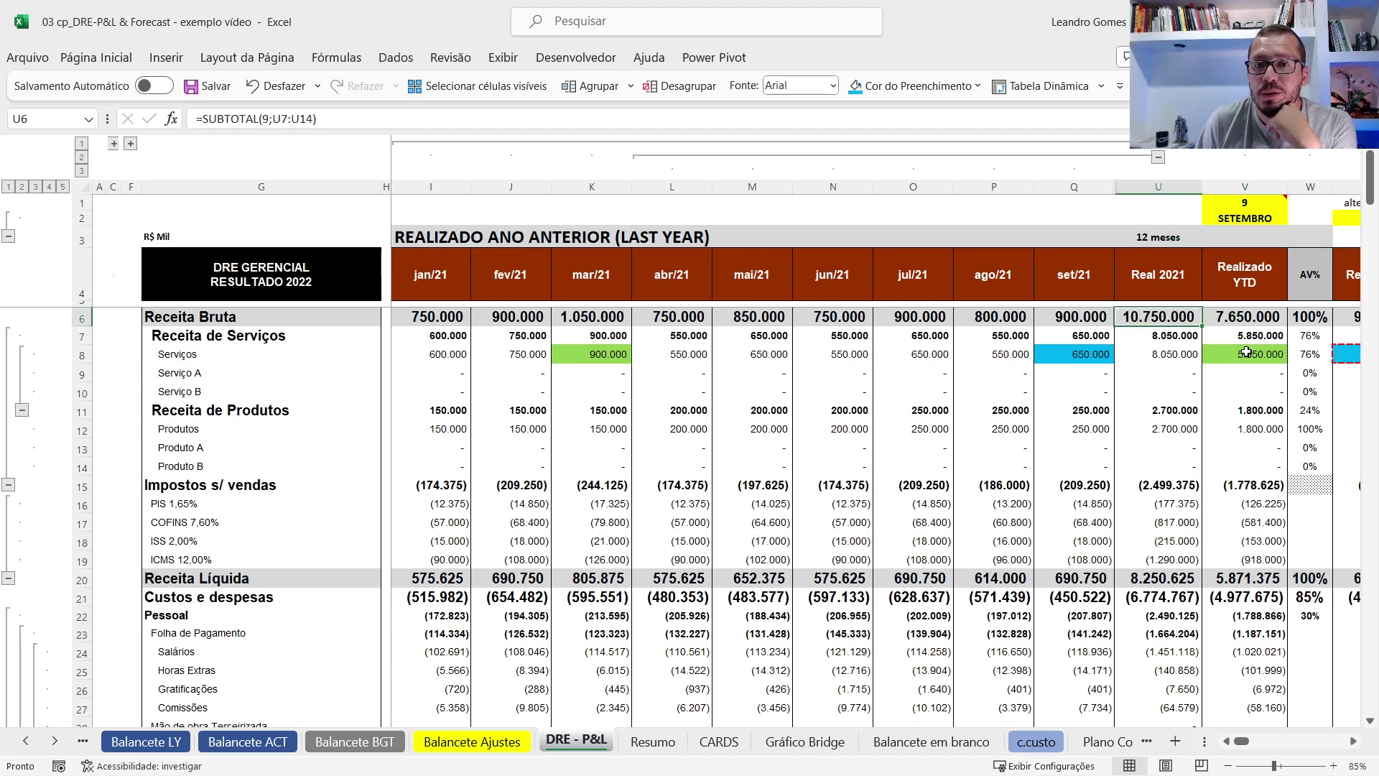
pyautogui.moveTo(1077, 354); pyautogui.dragTo(433, 353)
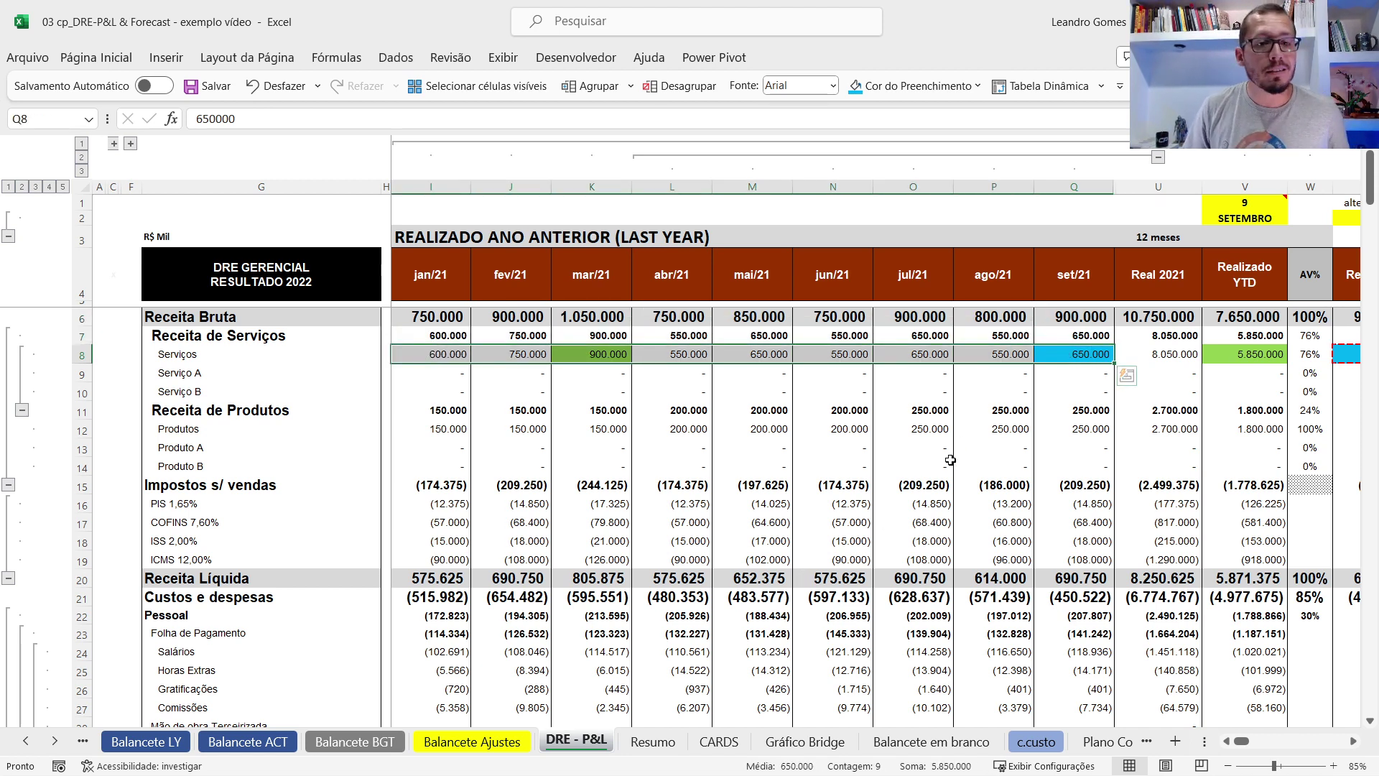
pyautogui.click(885, 408)
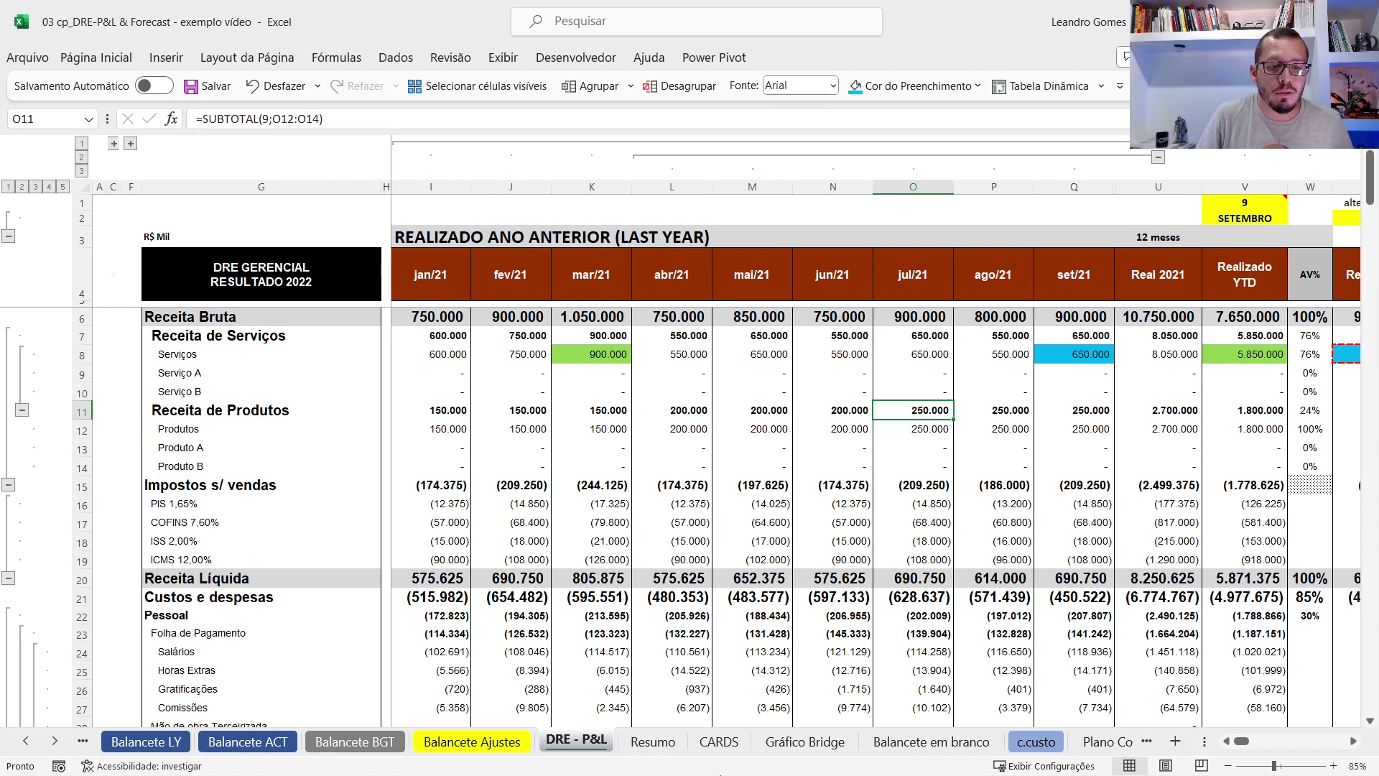
# Open the CARDS sheet and review its YTD cards and the Q2 quarter-view cards.
pyautogui.click(719, 741)
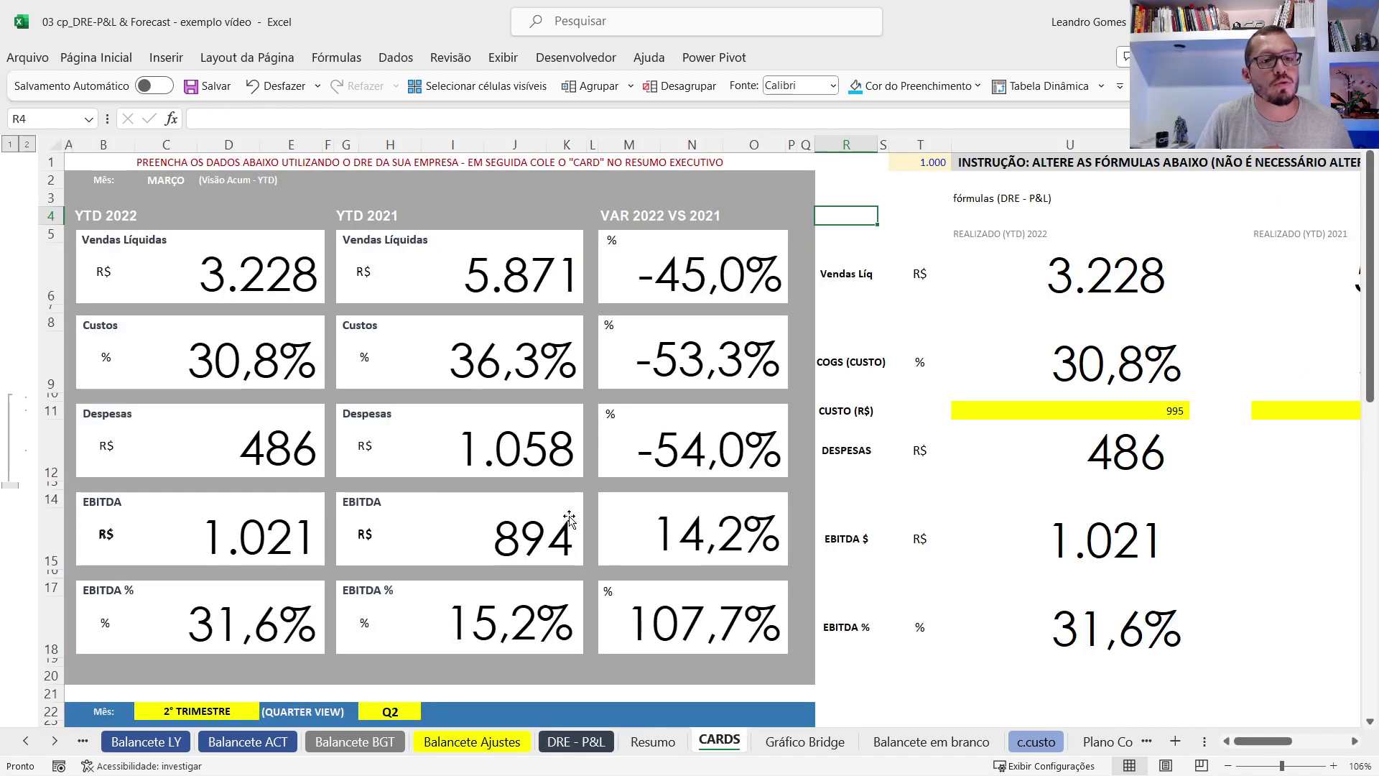
pyautogui.click(920, 218)
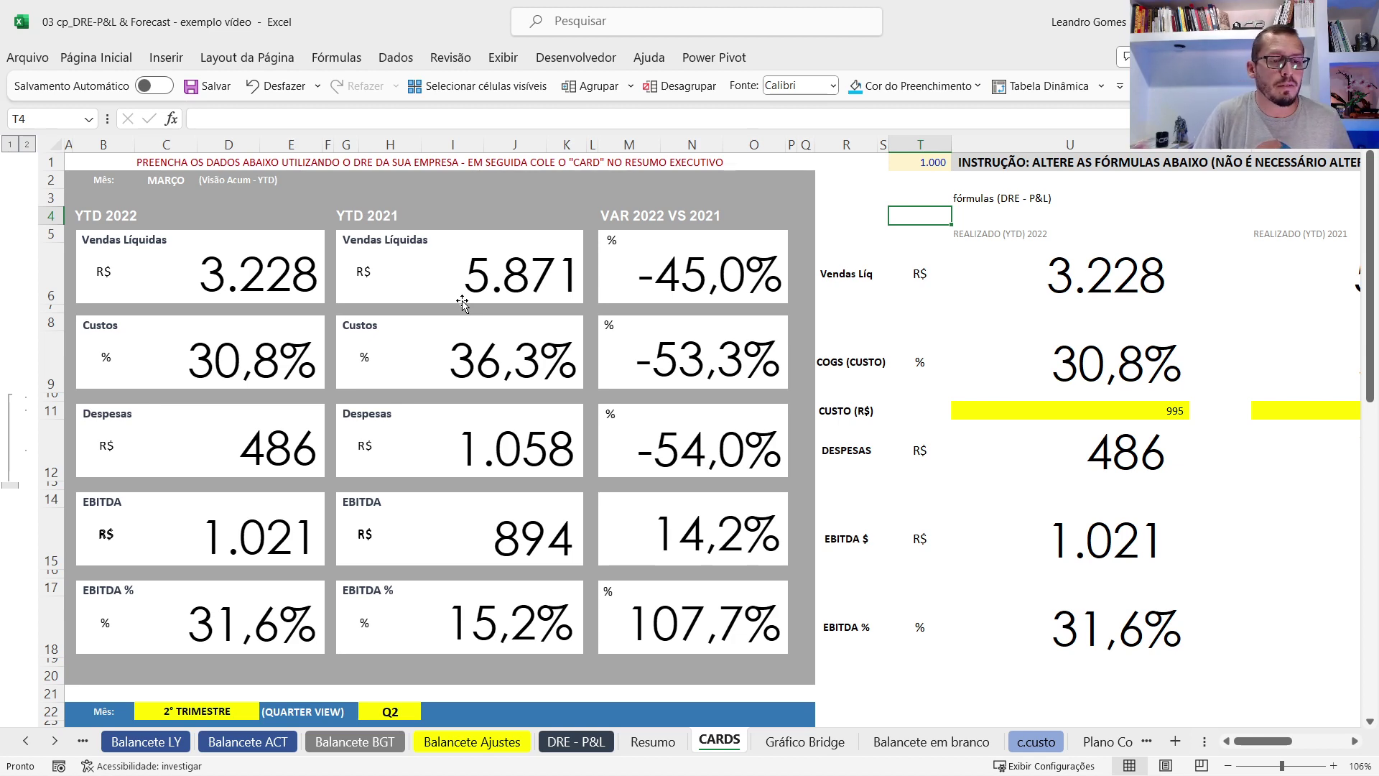
pyautogui.scroll(-7, 403, 334)
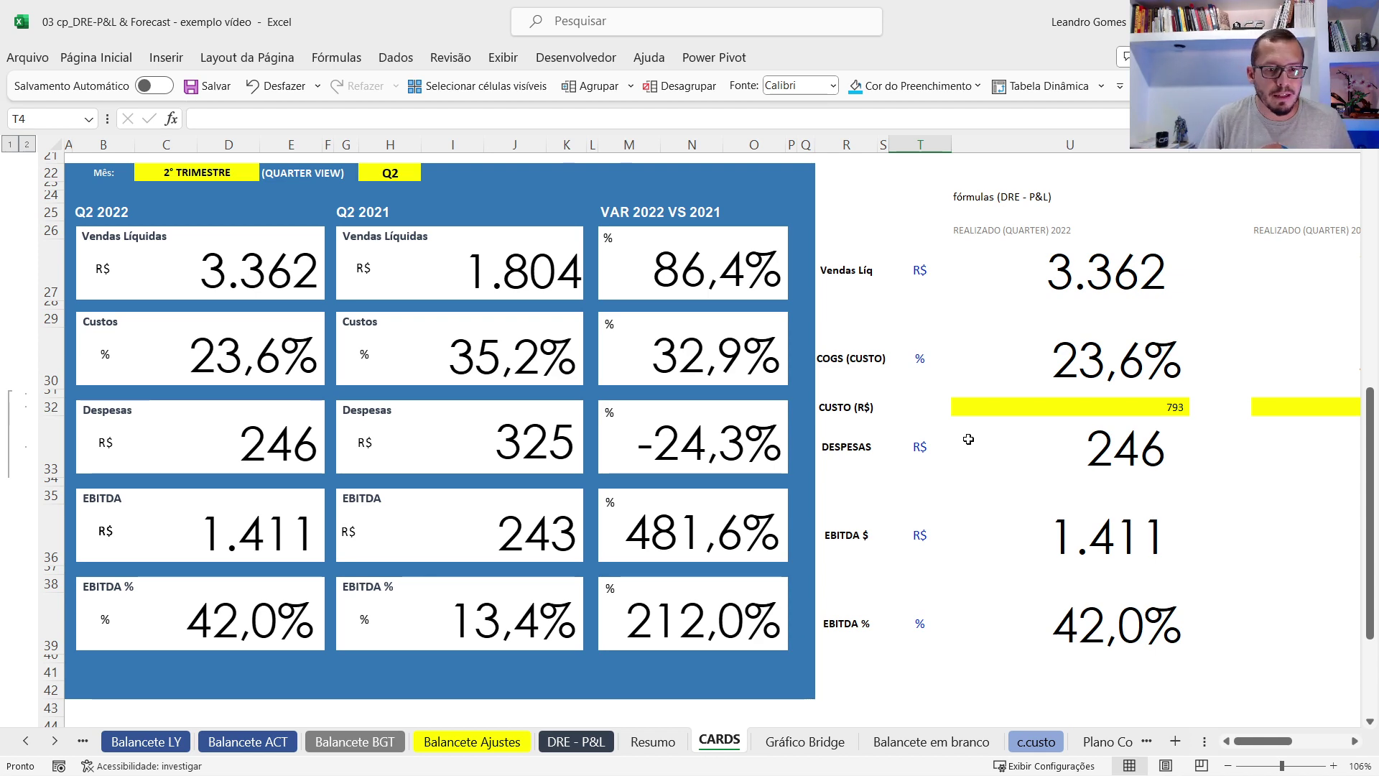
# Return to the YTD cards, open the Resumo sheet and review its Actual vs Budget and Forecast vs Budget P&L YTD charts.
pyautogui.scroll(7, 962, 420)
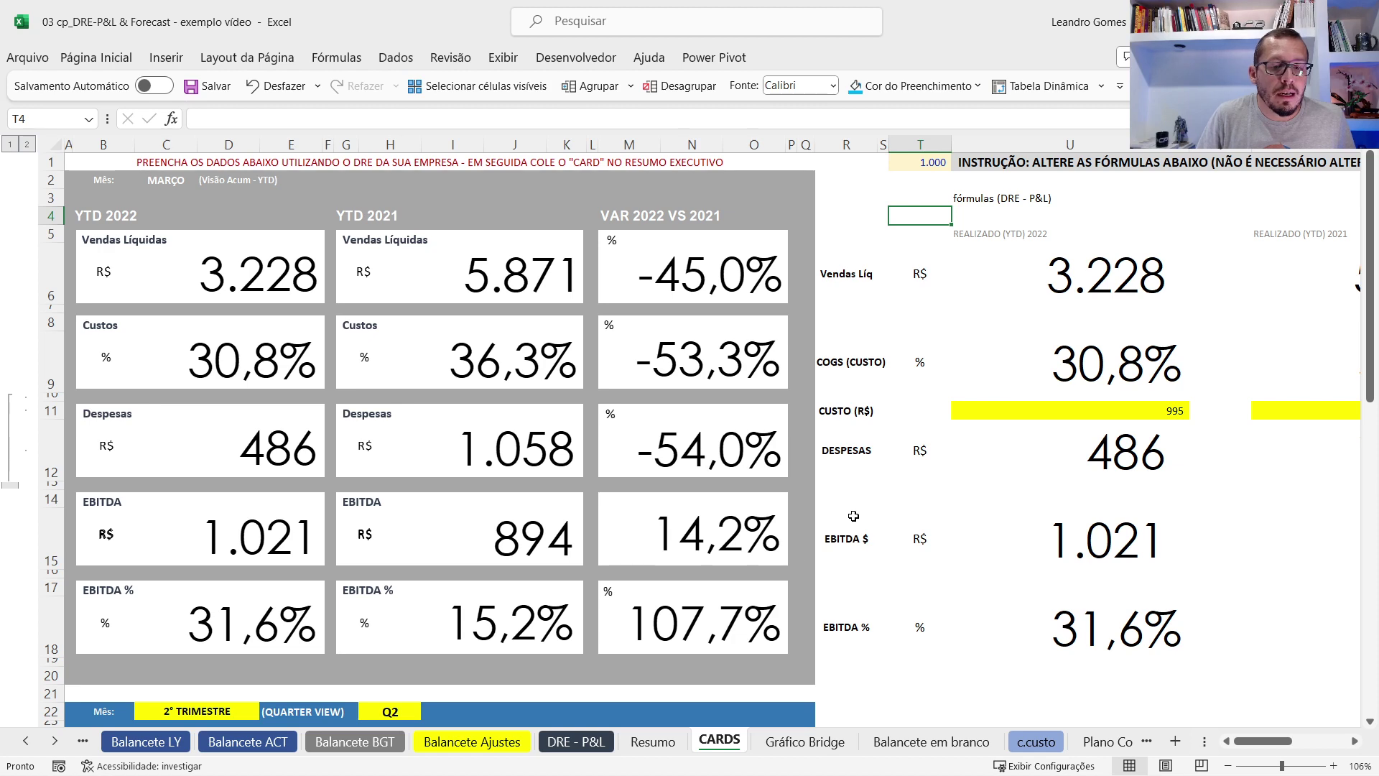
pyautogui.click(653, 741)
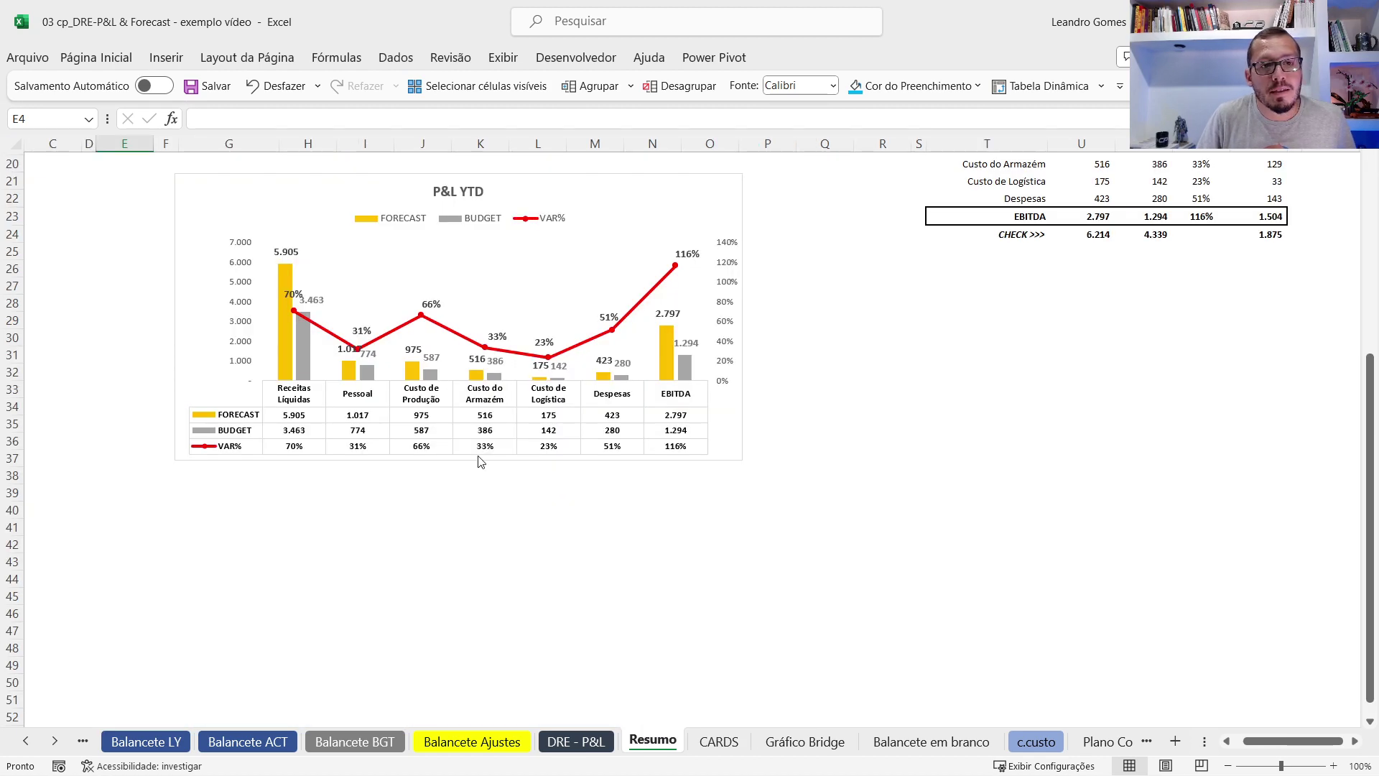
pyautogui.scroll(1, 419, 397)
pyautogui.scroll(-1, 646, 384)
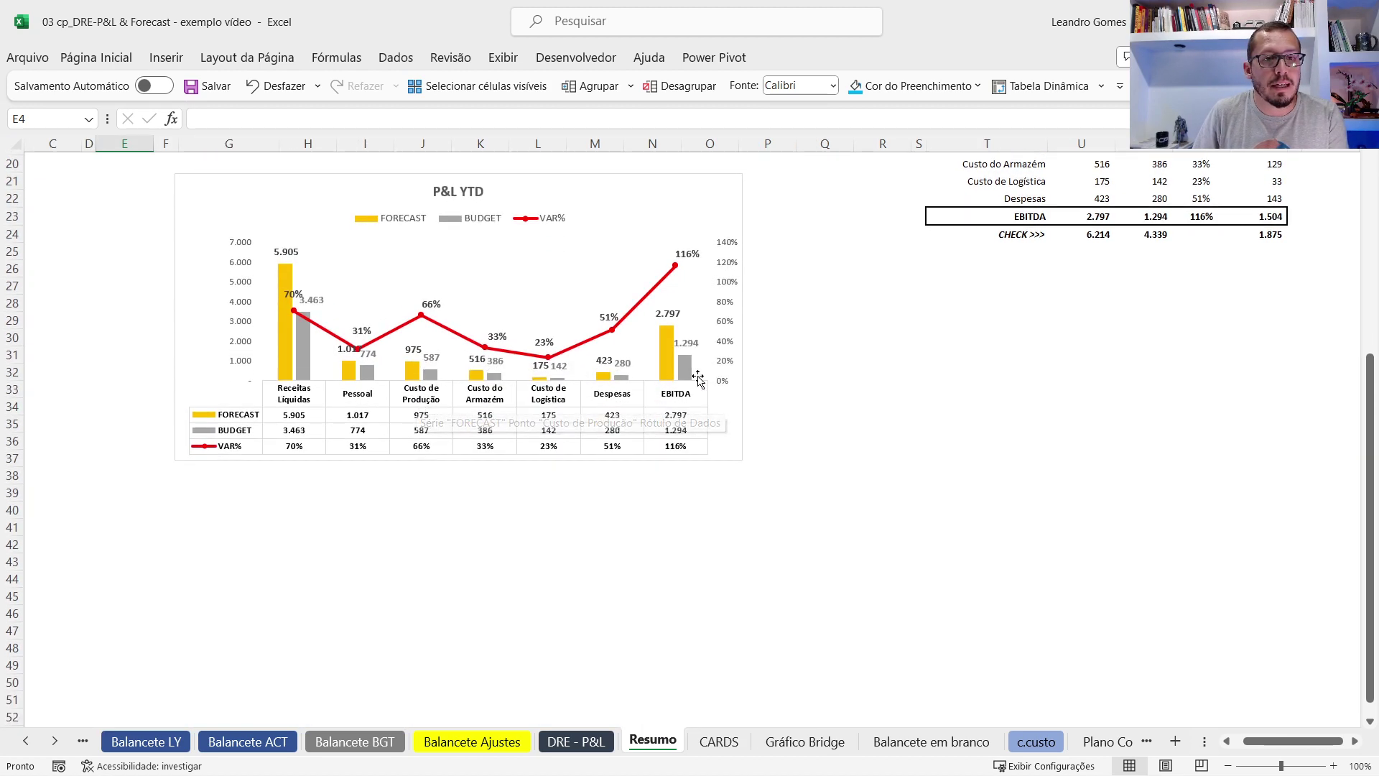
pyautogui.scroll(6, 917, 376)
pyautogui.scroll(-5, 843, 422)
pyautogui.scroll(8, 825, 431)
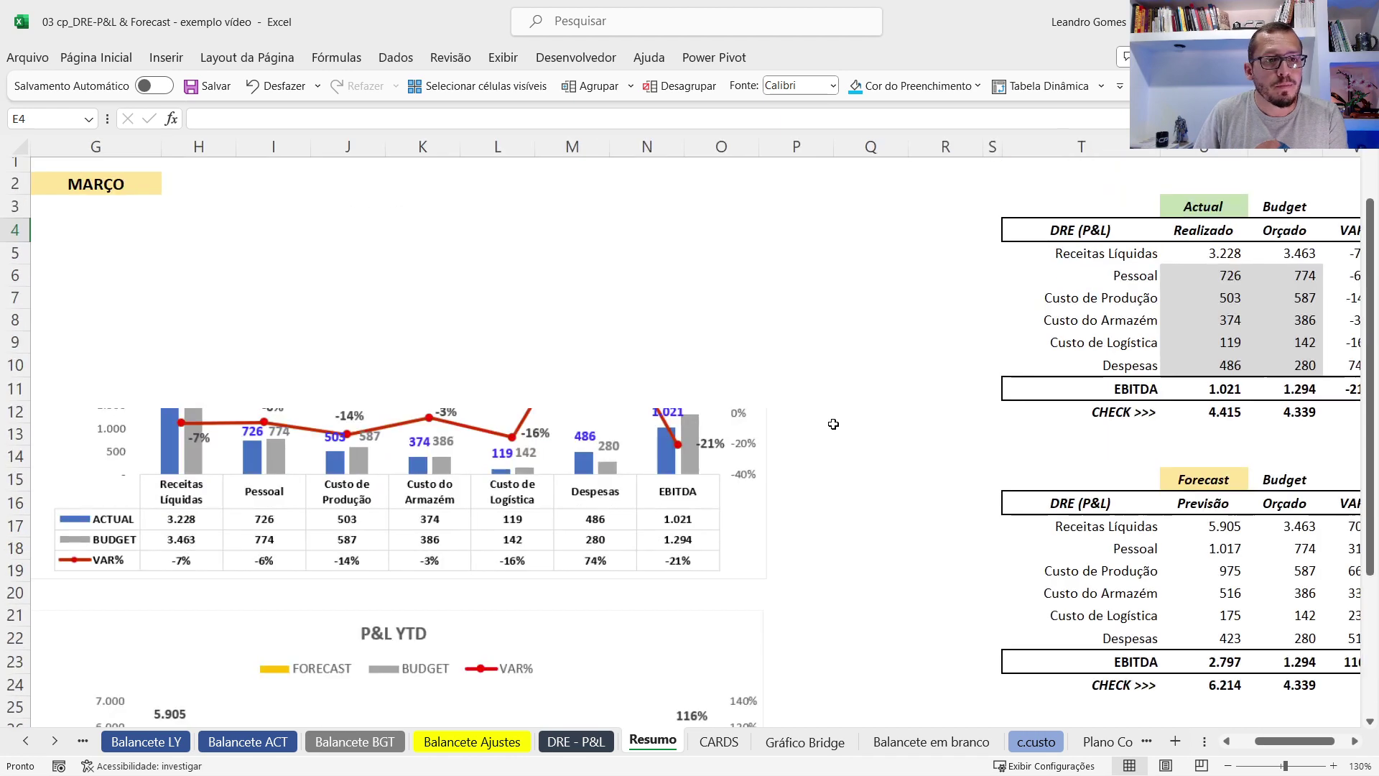
pyautogui.scroll(-6, 833, 424)
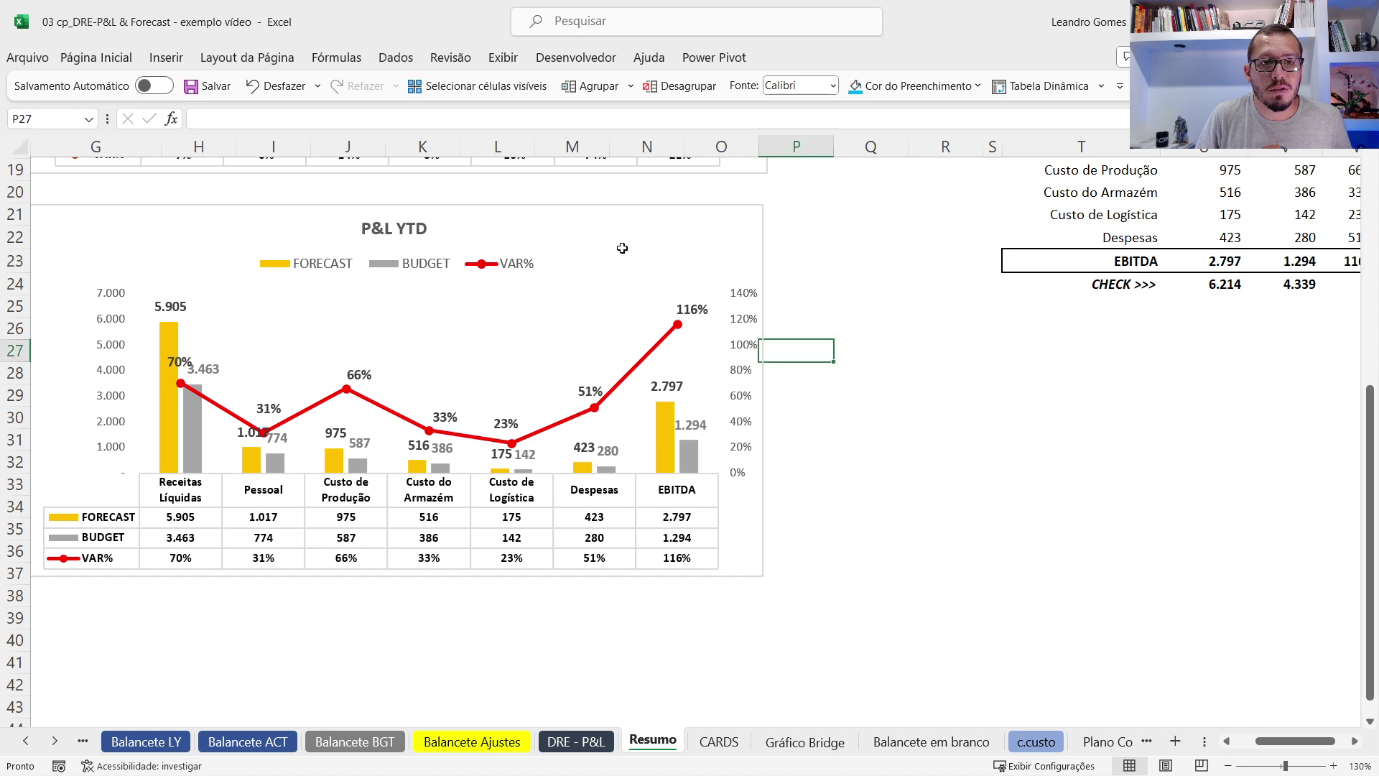
pyautogui.click(762, 364)
pyautogui.click(808, 377)
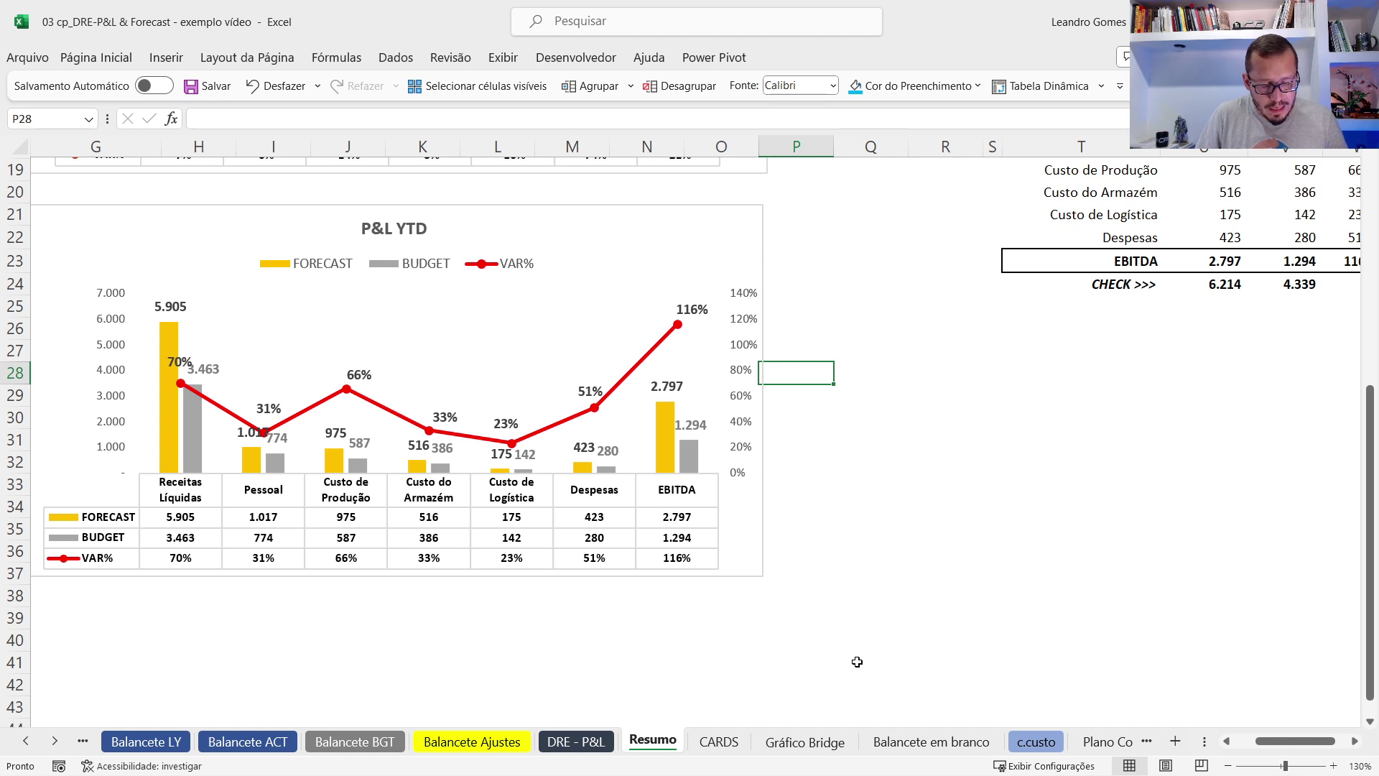
# Switch to the Modelo de Análise PVM & PCVM workbook and review the PVM ex1, PVM ex2, Matriz PVM cp and PCVM sheets.
pyautogui.moveTo(324, 761)
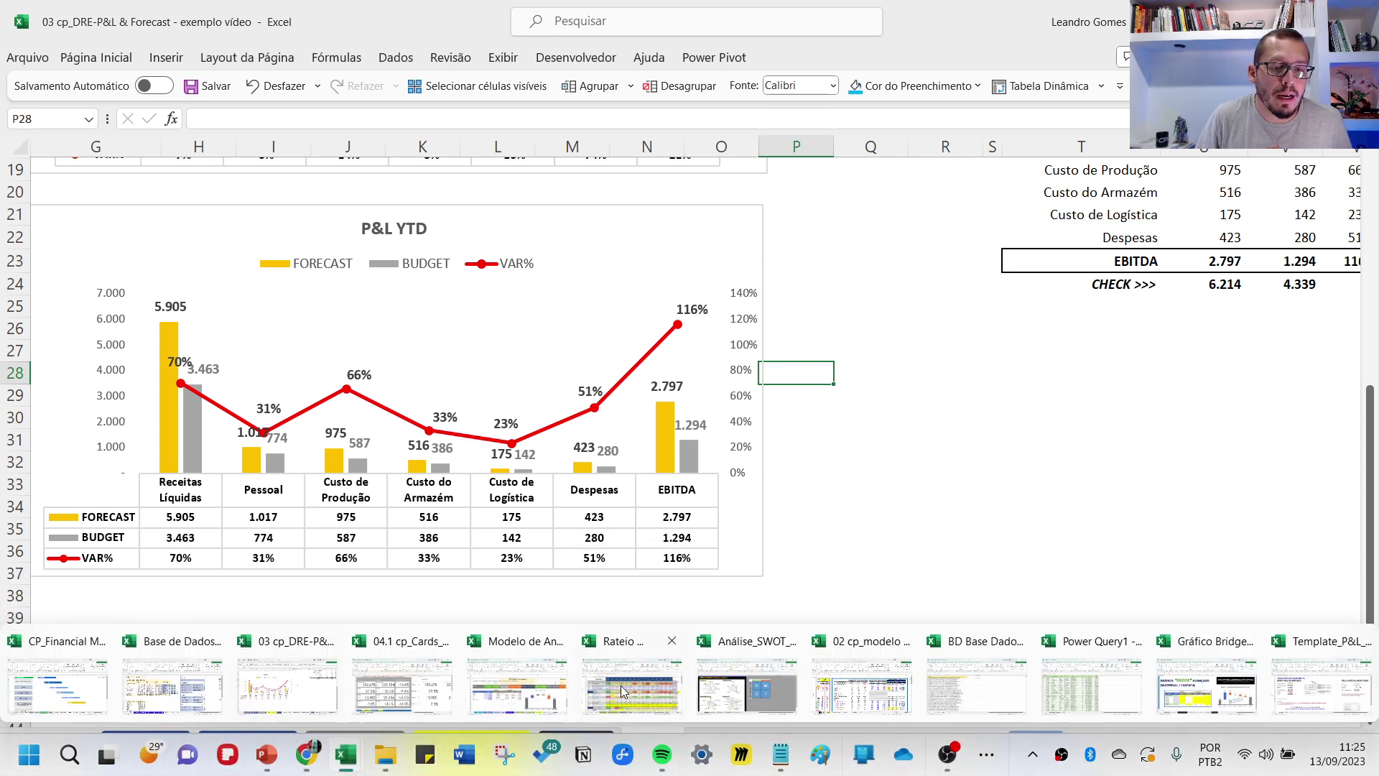
pyautogui.click(518, 691)
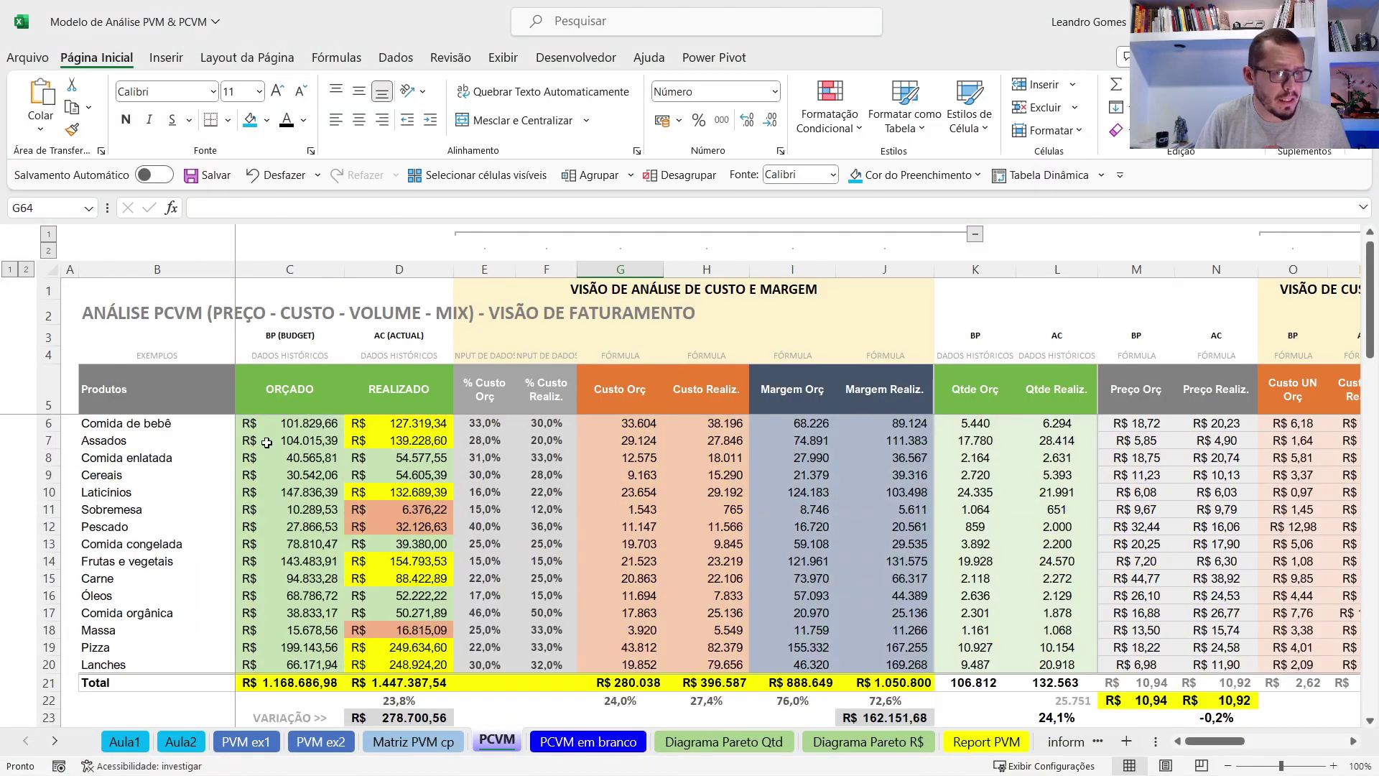
pyautogui.click(69, 423)
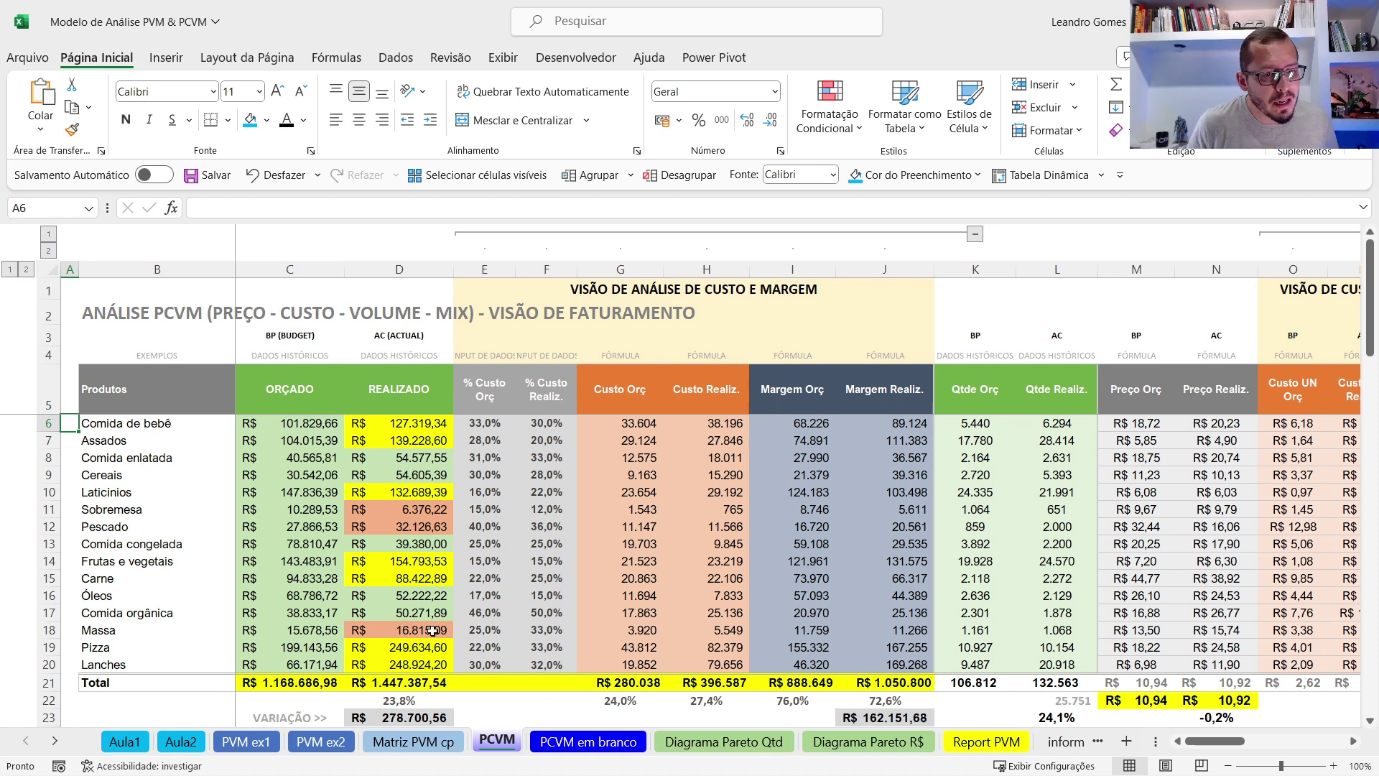
pyautogui.click(251, 749)
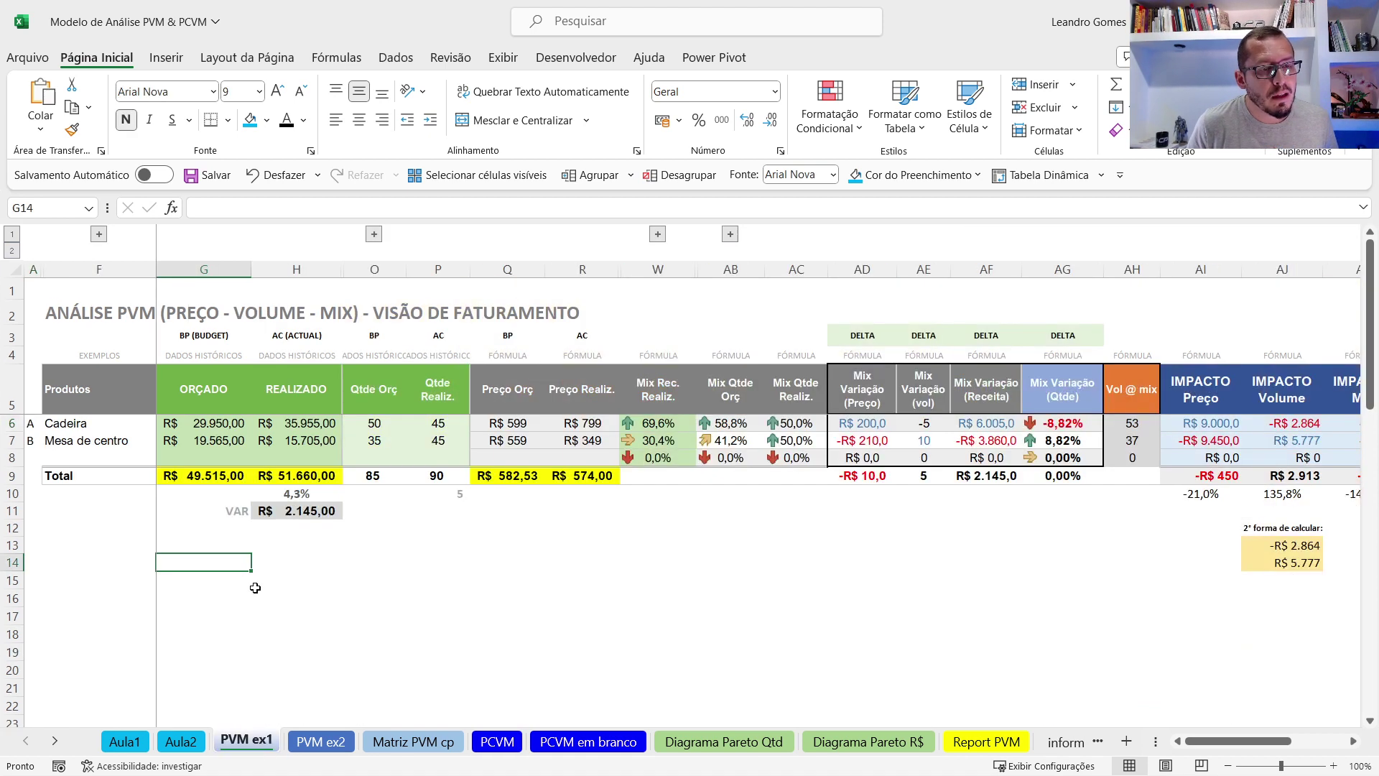
pyautogui.click(321, 745)
pyautogui.click(411, 743)
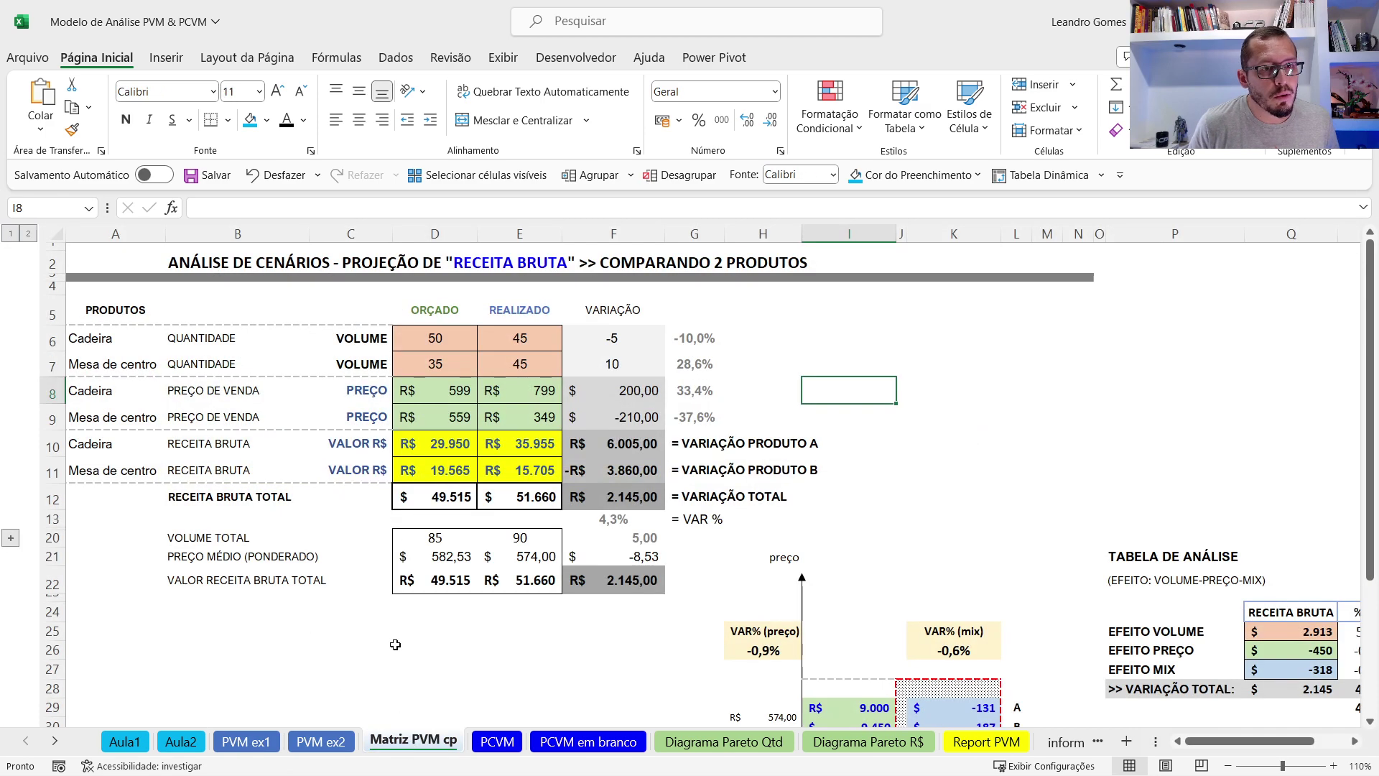
pyautogui.click(498, 743)
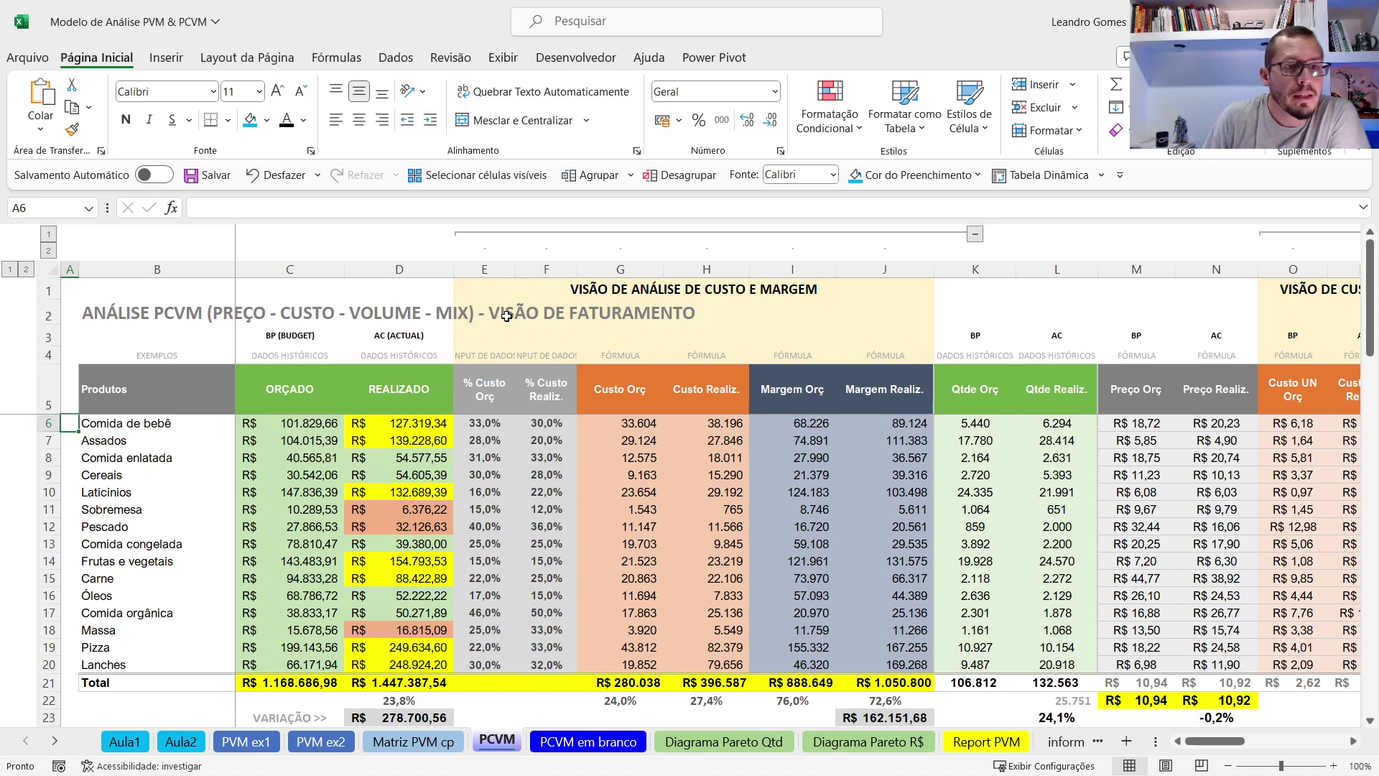
# Collapse the cost and margin analysis columns E to J on the PCVM sheet and look through it down to the Bridge table.
pyautogui.click(975, 234)
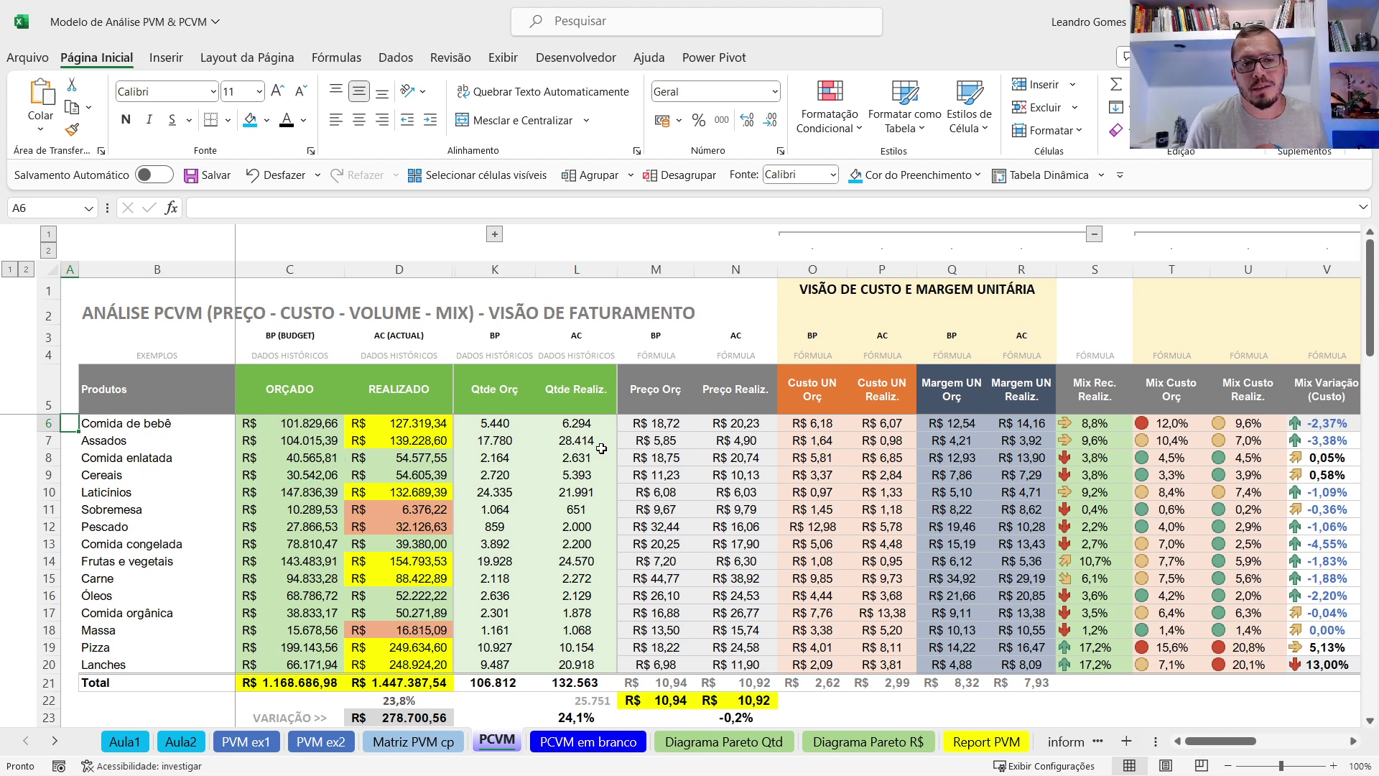
pyautogui.moveTo(1226, 745)
pyautogui.mouseDown()
pyautogui.moveTo(1293, 770)
pyautogui.moveTo(1224, 765)
pyautogui.mouseUp()
pyautogui.scroll(-6, 1042, 459)
pyautogui.scroll(-12, 1033, 484)
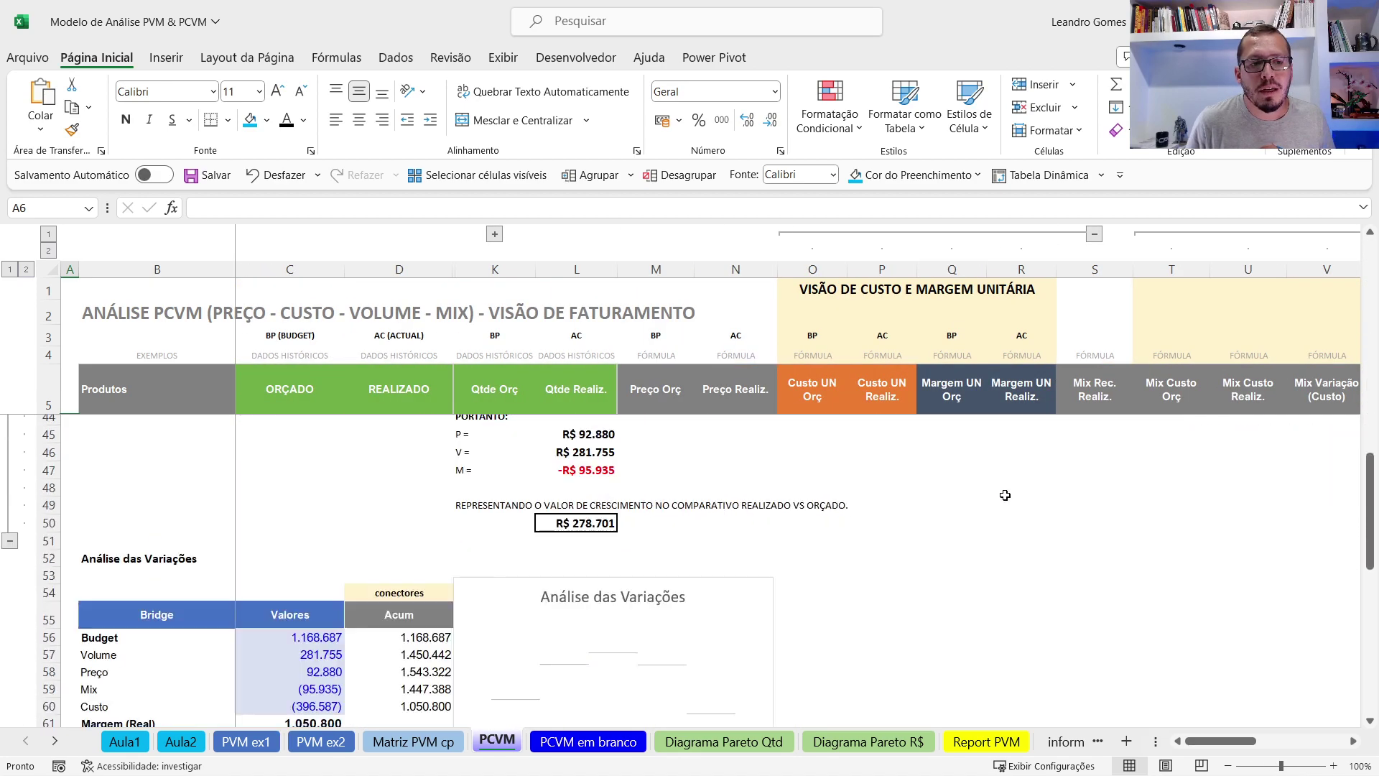
pyautogui.scroll(2, 1001, 503)
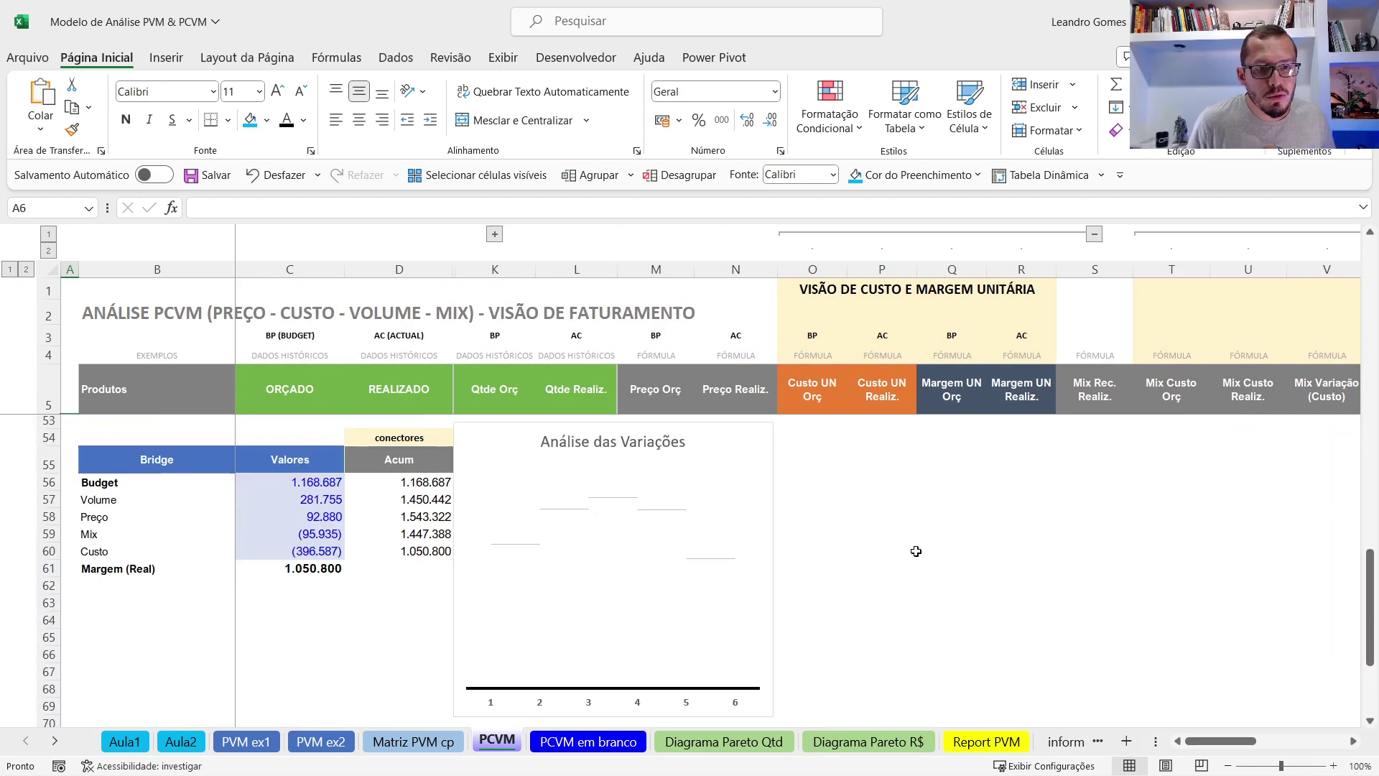
# Expand the cost and margin analysis columns again and examine the Análise das Variações bridge chart.
pyautogui.click(494, 235)
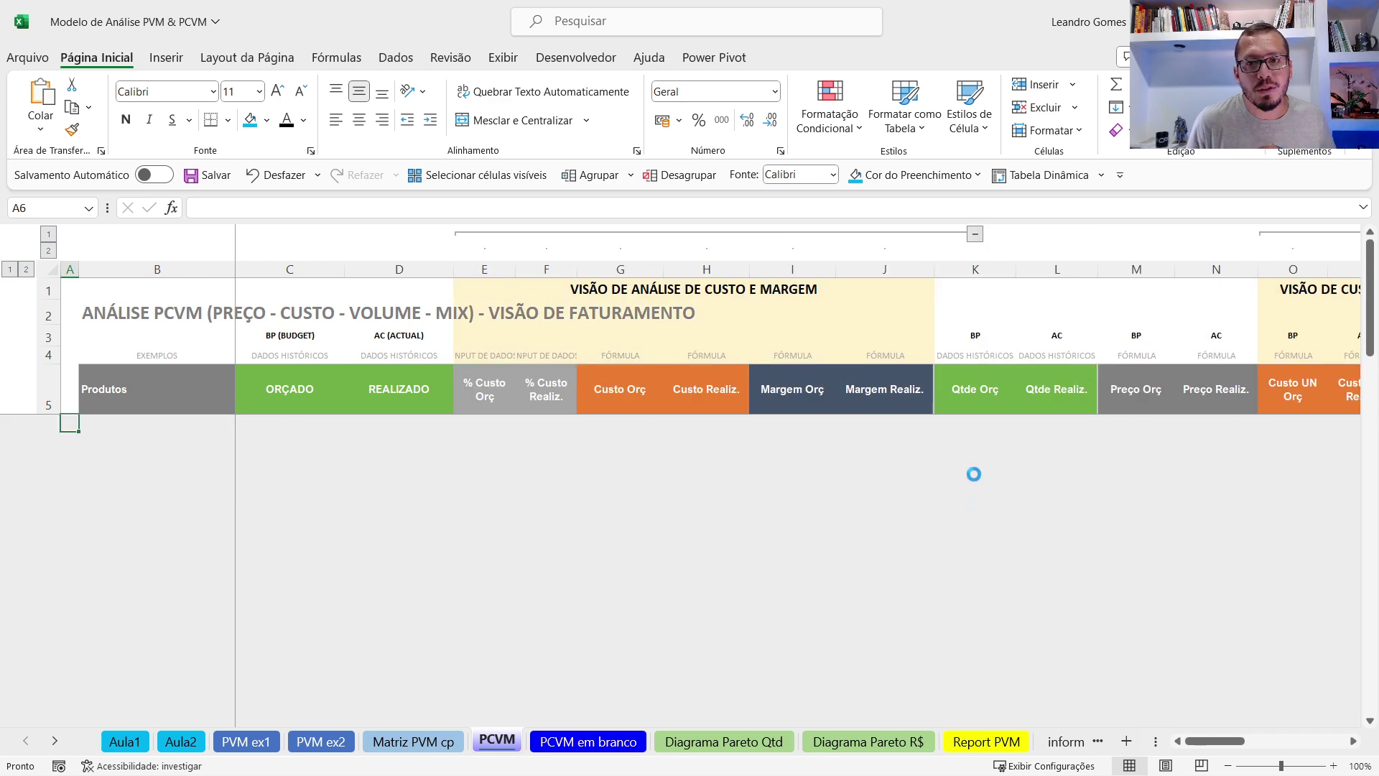
pyautogui.scroll(-5, 967, 512)
pyautogui.scroll(-11, 968, 512)
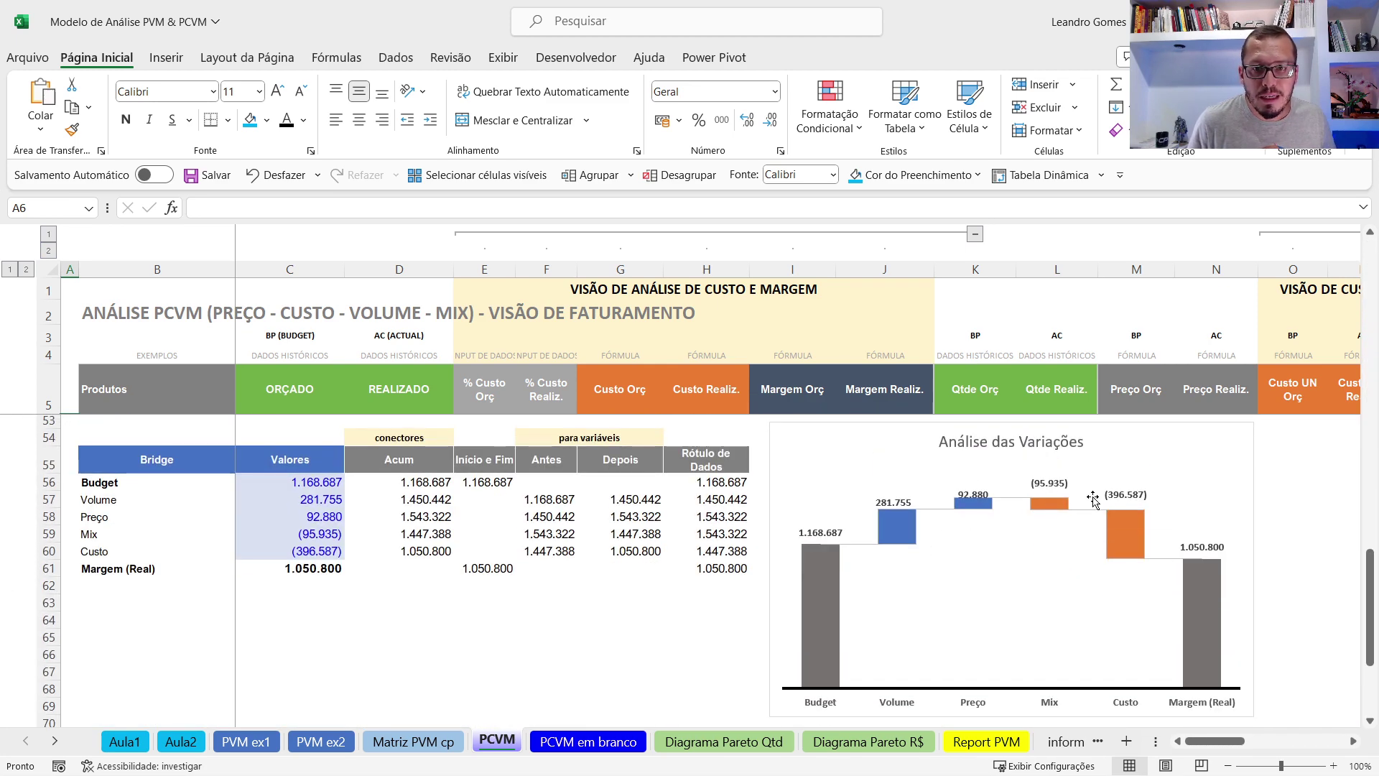
pyautogui.click(901, 605)
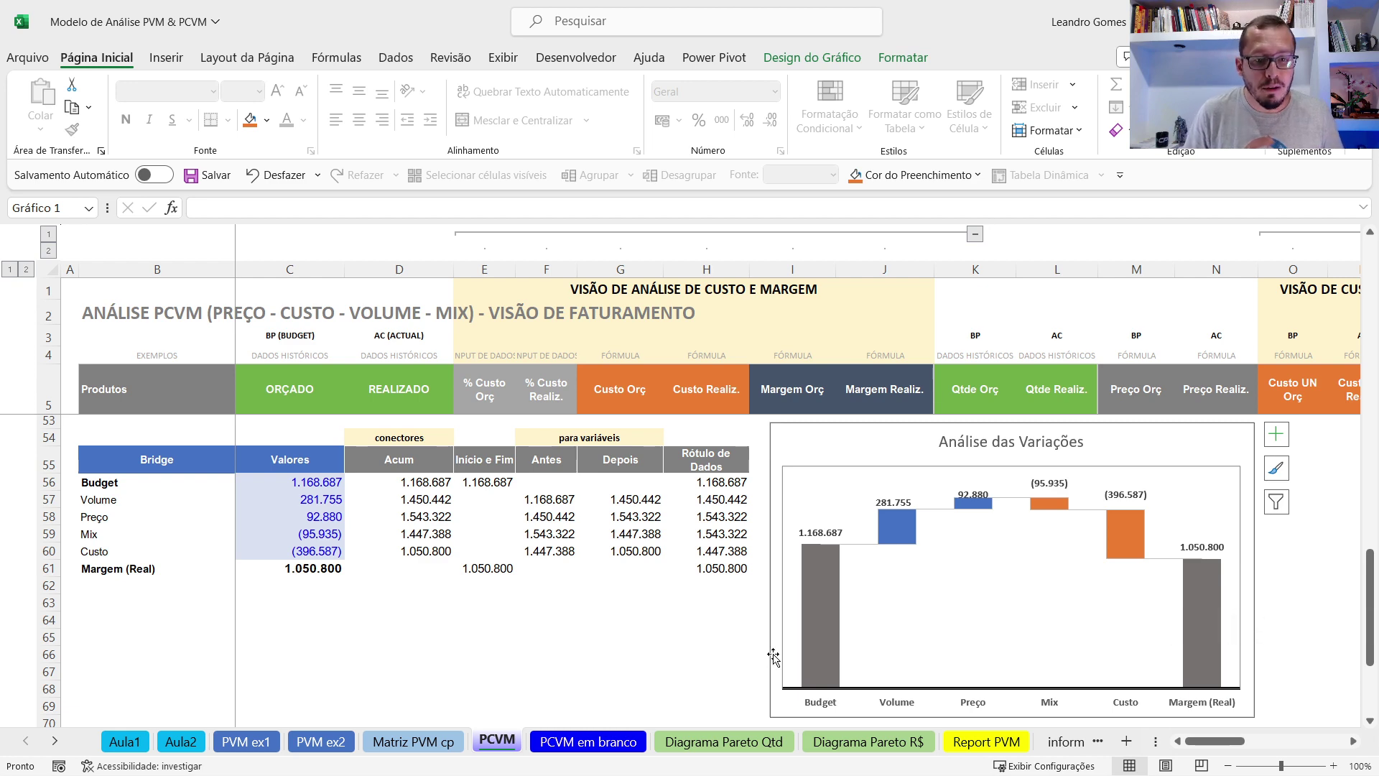
# Review the 80/20 table and Pareto chart on the Diagrama Pareto Qtd sheet, and return to the PCVM sheet.
pyautogui.click(723, 741)
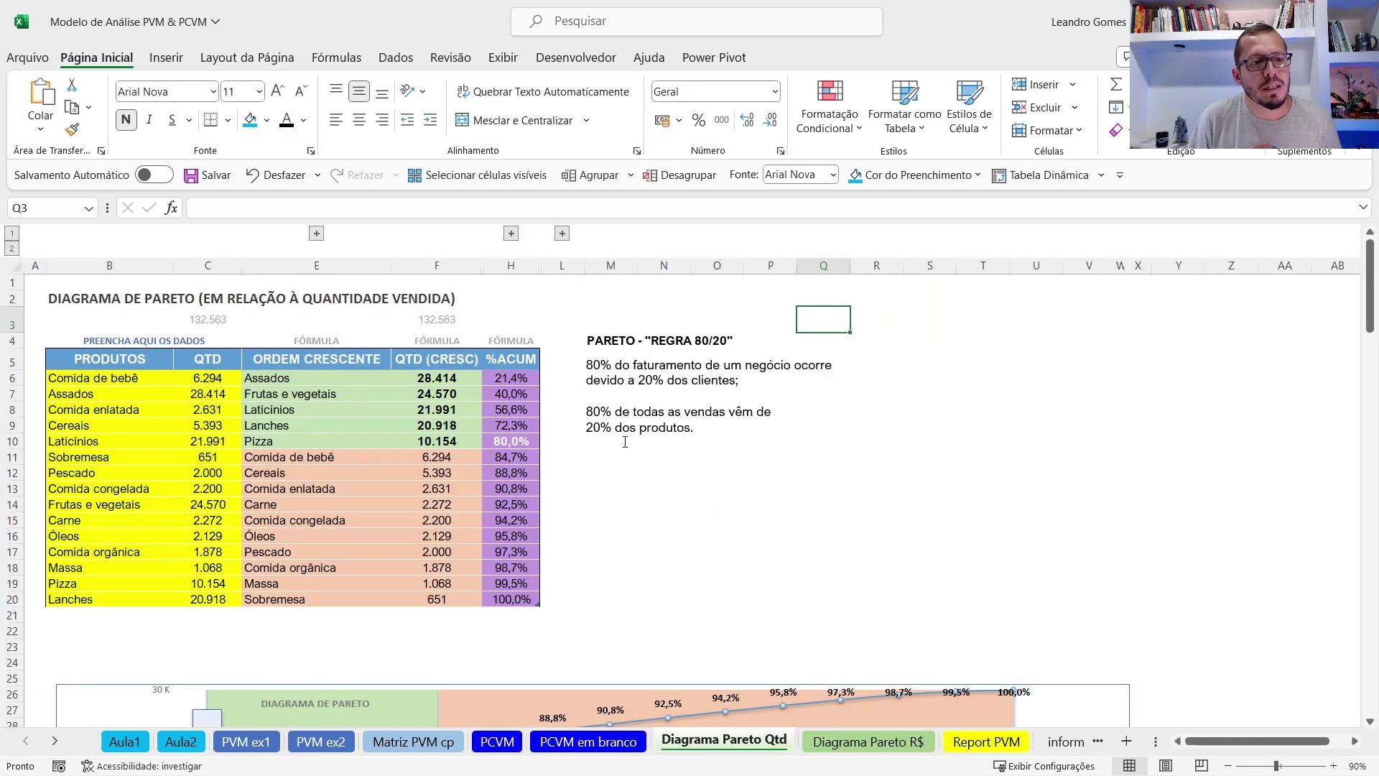
pyautogui.scroll(-7, 633, 481)
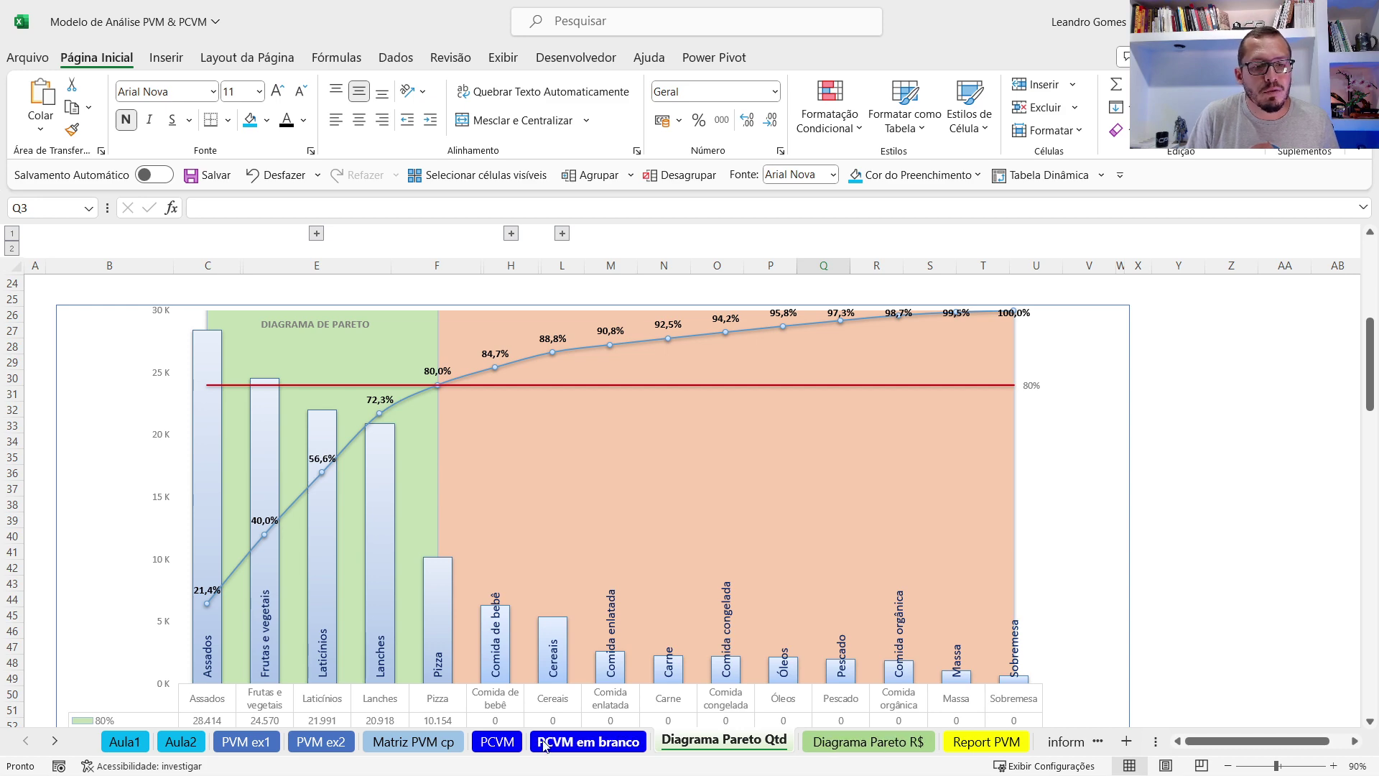
pyautogui.click(496, 742)
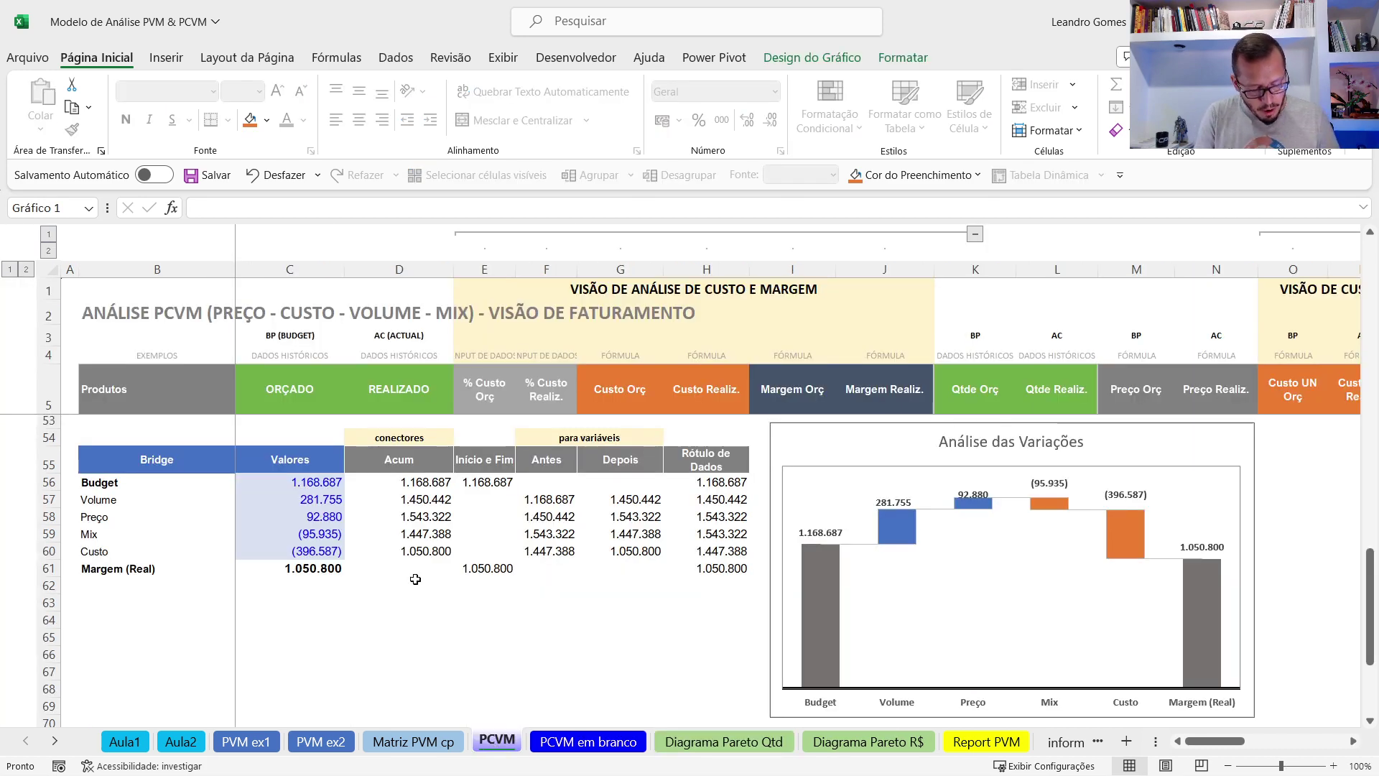
# Switch to the Análise_SWOT workbook and view the radar charts and SWOT matrix on its Dashboard sheet.
pyautogui.moveTo(342, 767)
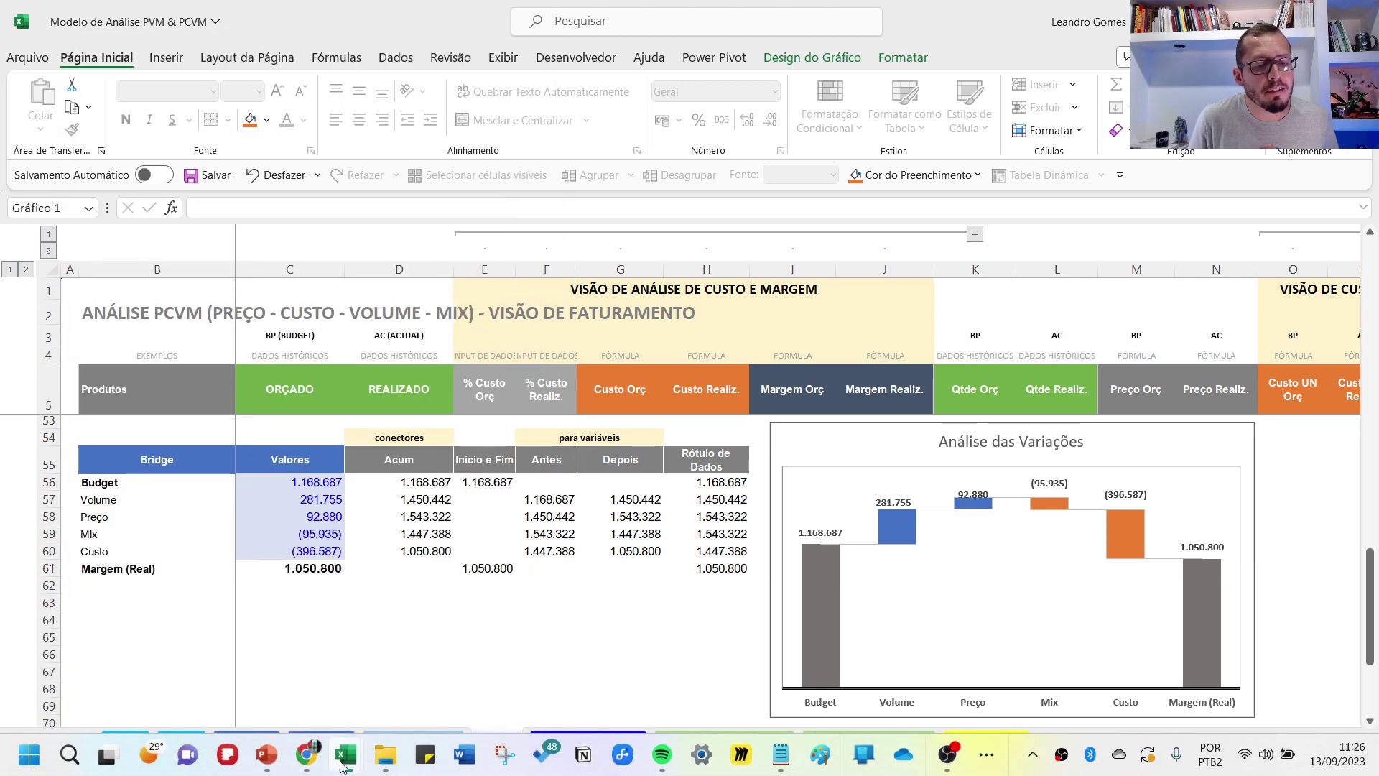
pyautogui.click(731, 690)
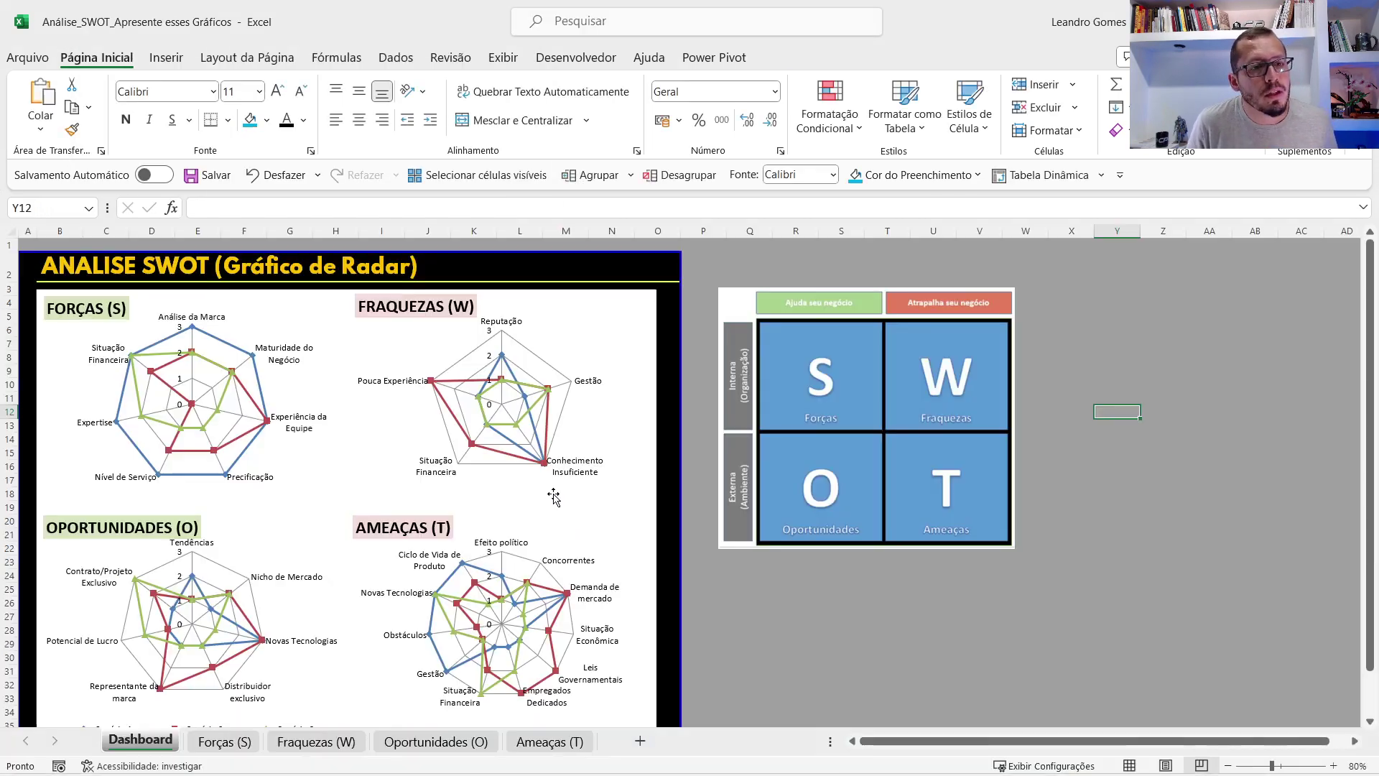
pyautogui.click(1080, 355)
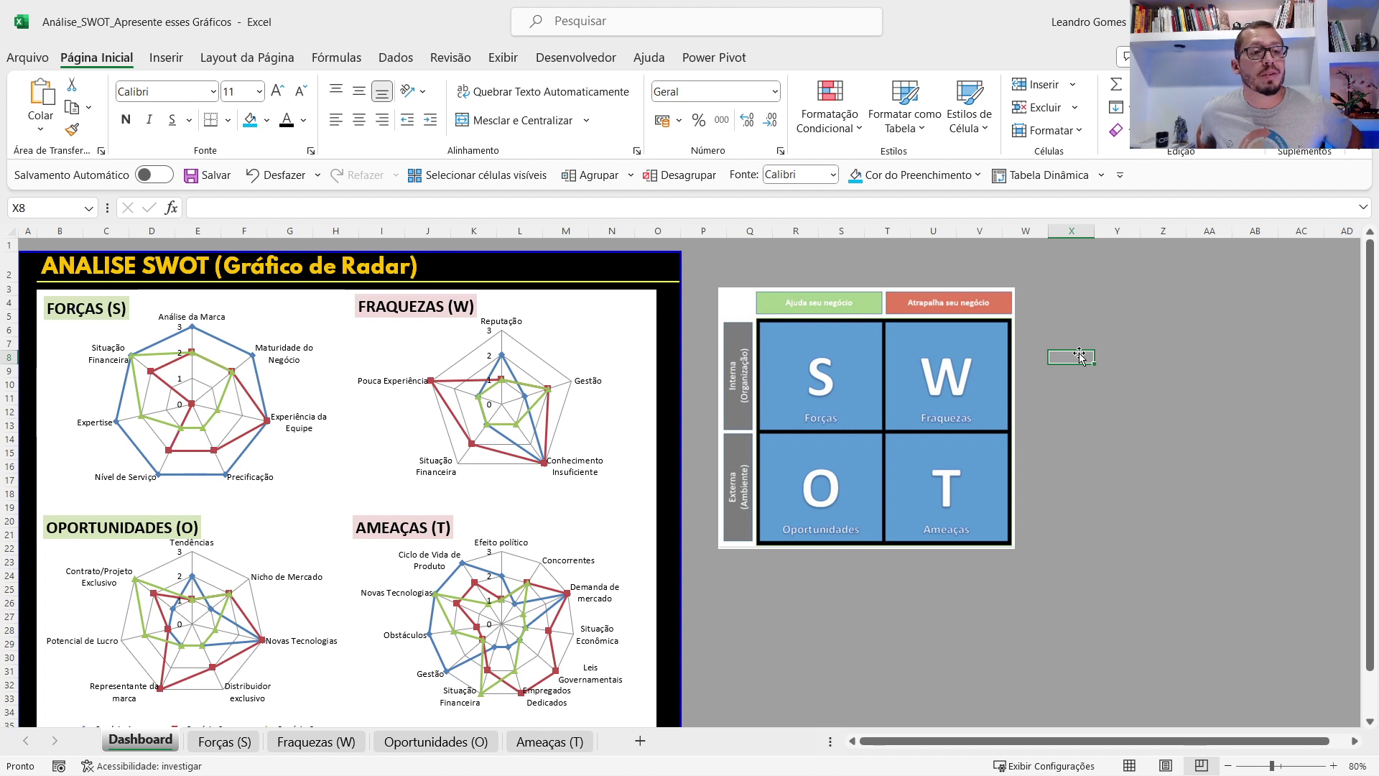
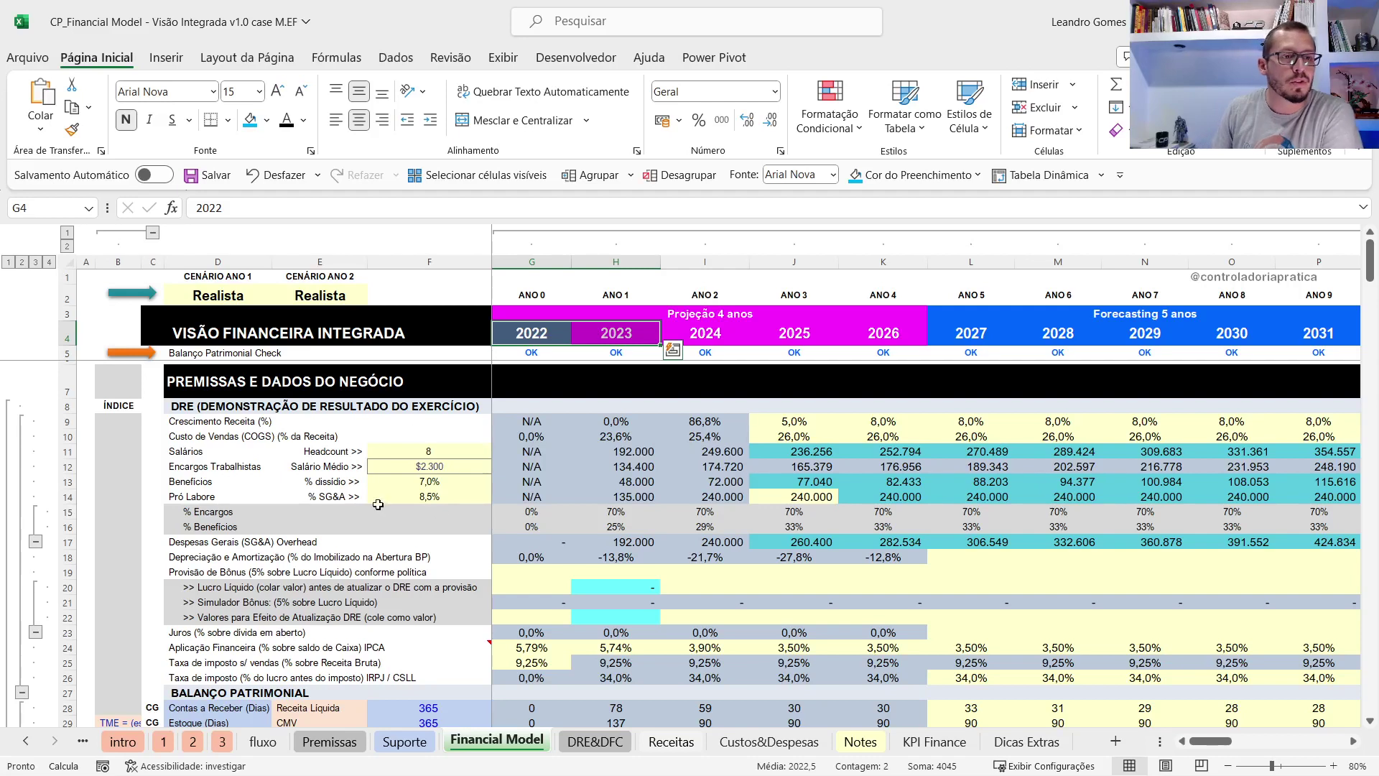
# Show the Cenário Ano 1 options of cell D2 on the Financial Model sheet and open the cell's data validation settings.
pyautogui.click(213, 296)
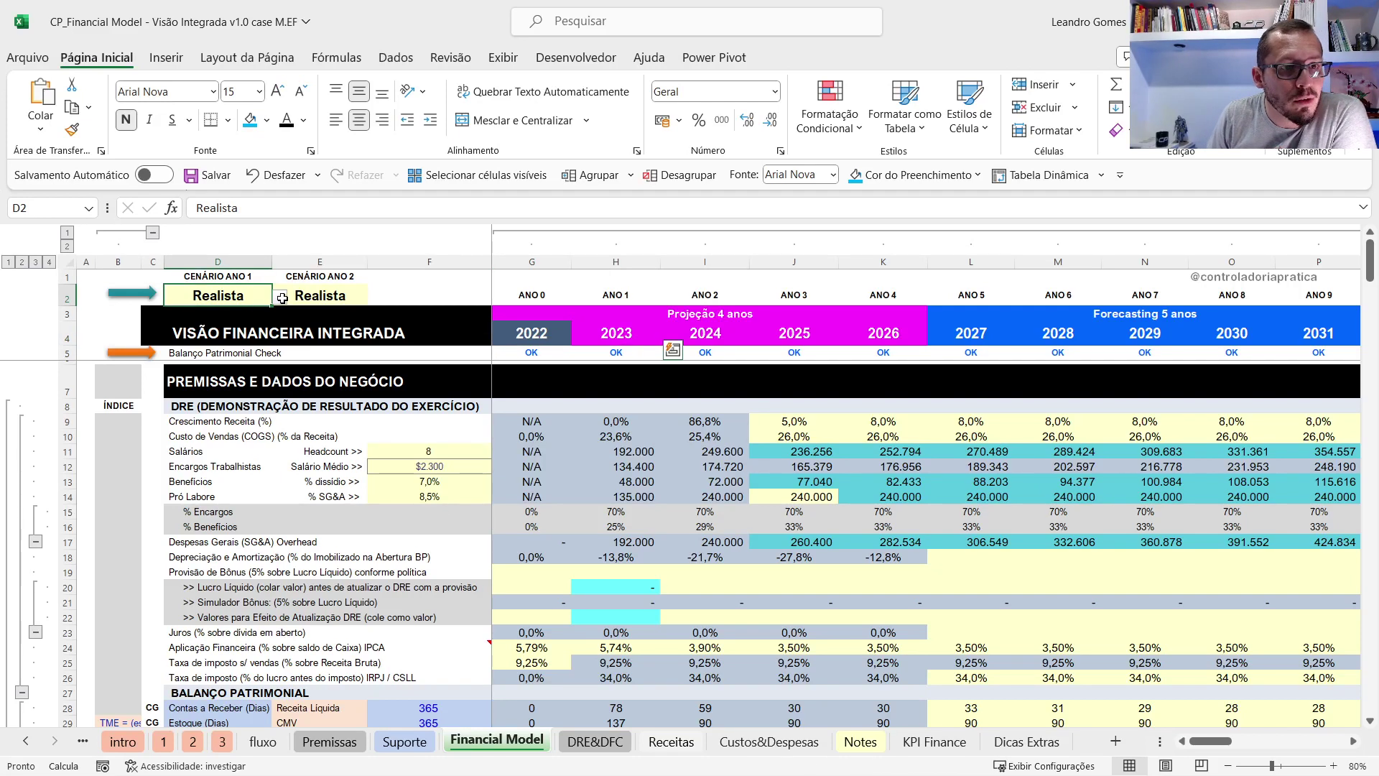
pyautogui.click(279, 296)
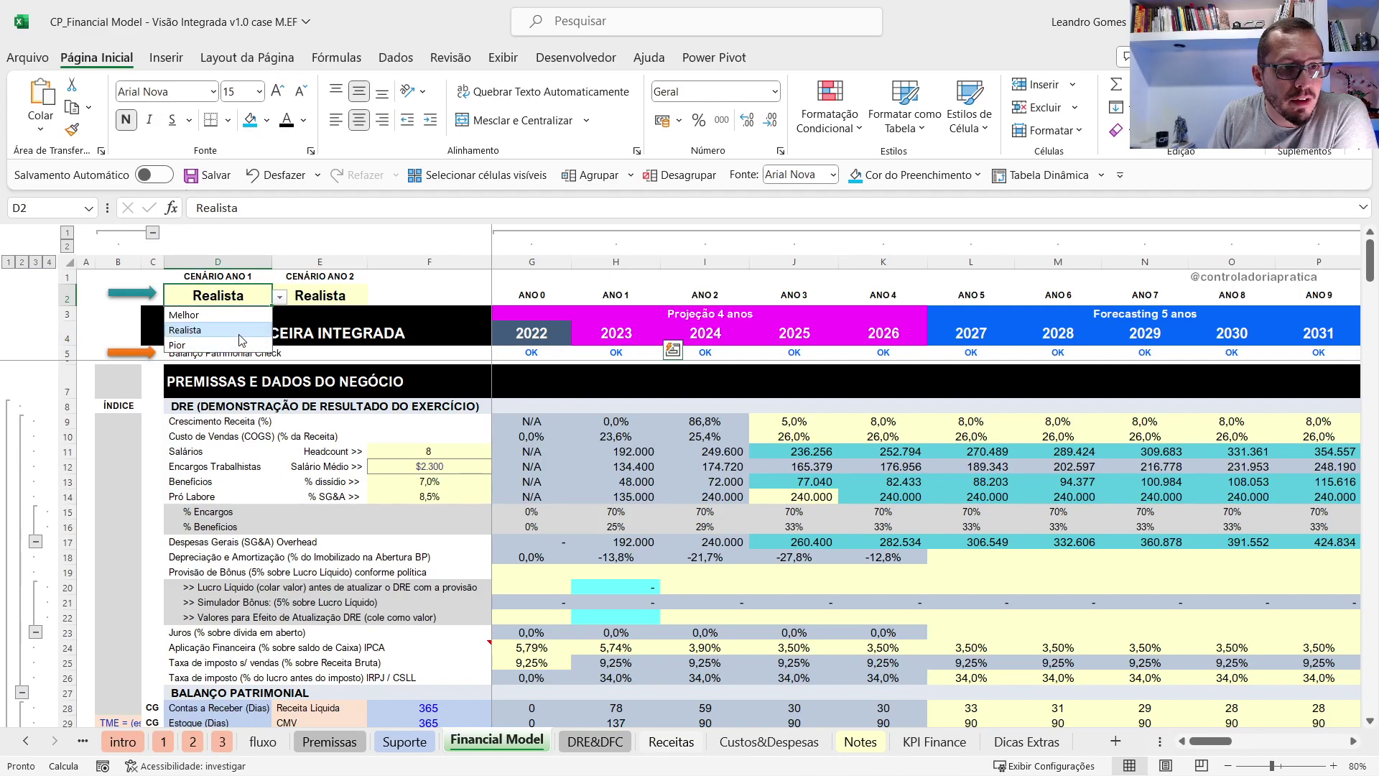
pyautogui.click(399, 59)
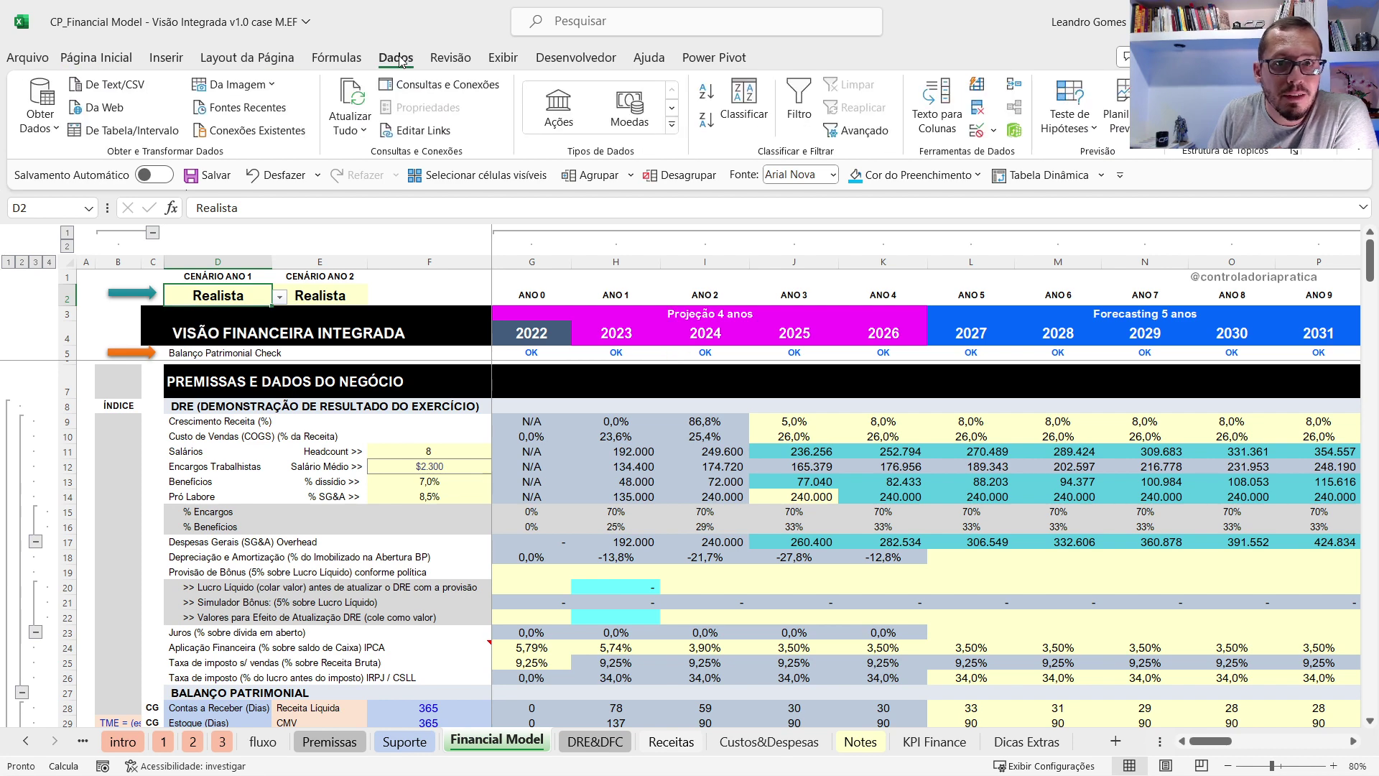
pyautogui.click(994, 131)
pyautogui.click(1042, 155)
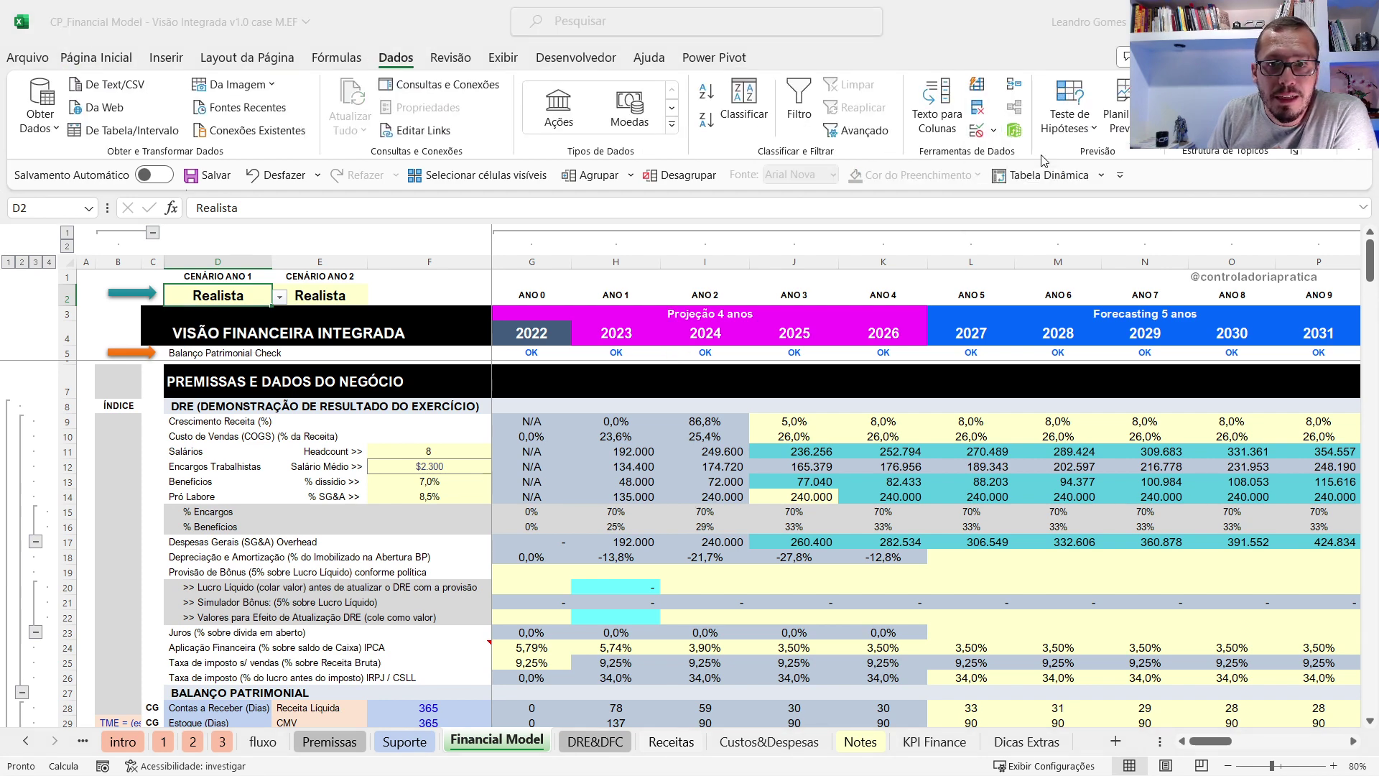
pyautogui.click(851, 313)
pyautogui.click(818, 366)
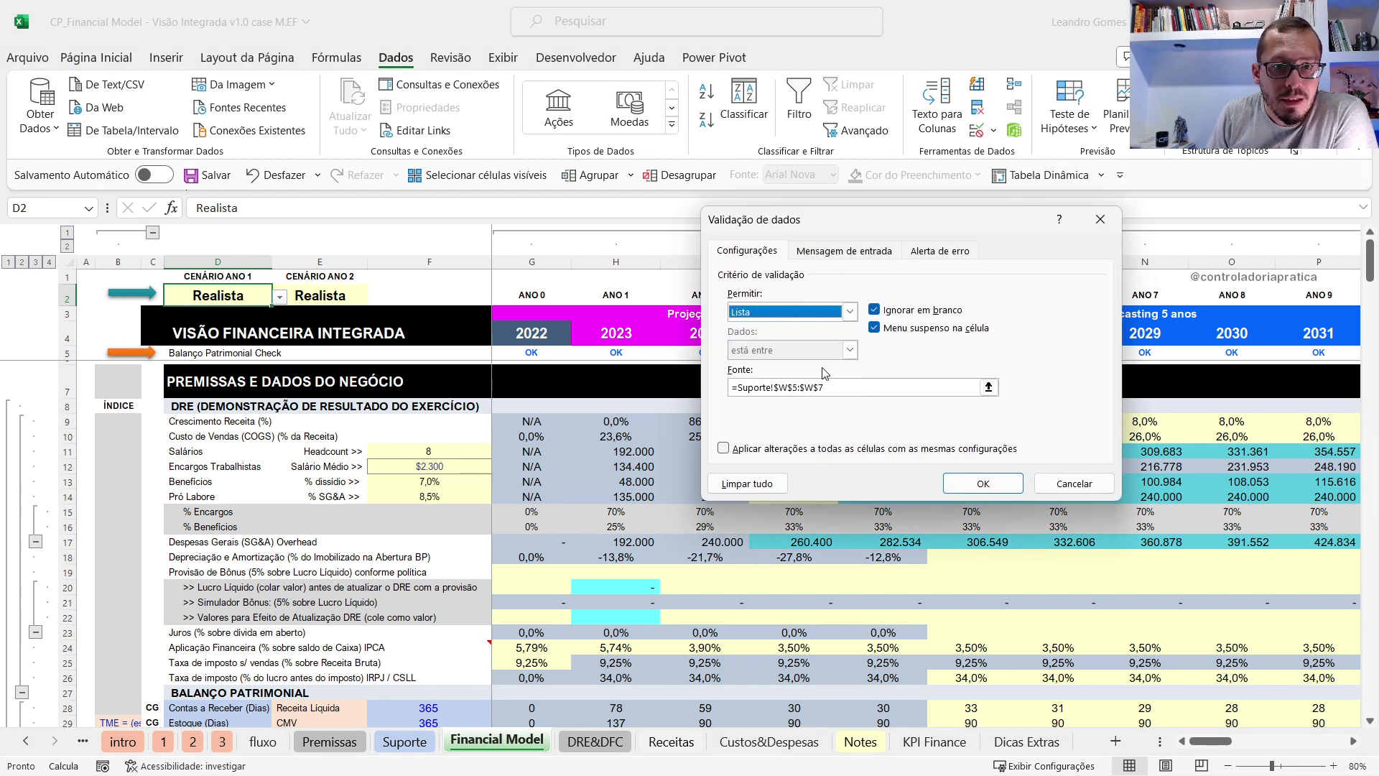
# Examine the scenario list's source range on the Suporte sheet and cancel the data validation dialog.
pyautogui.click(823, 389)
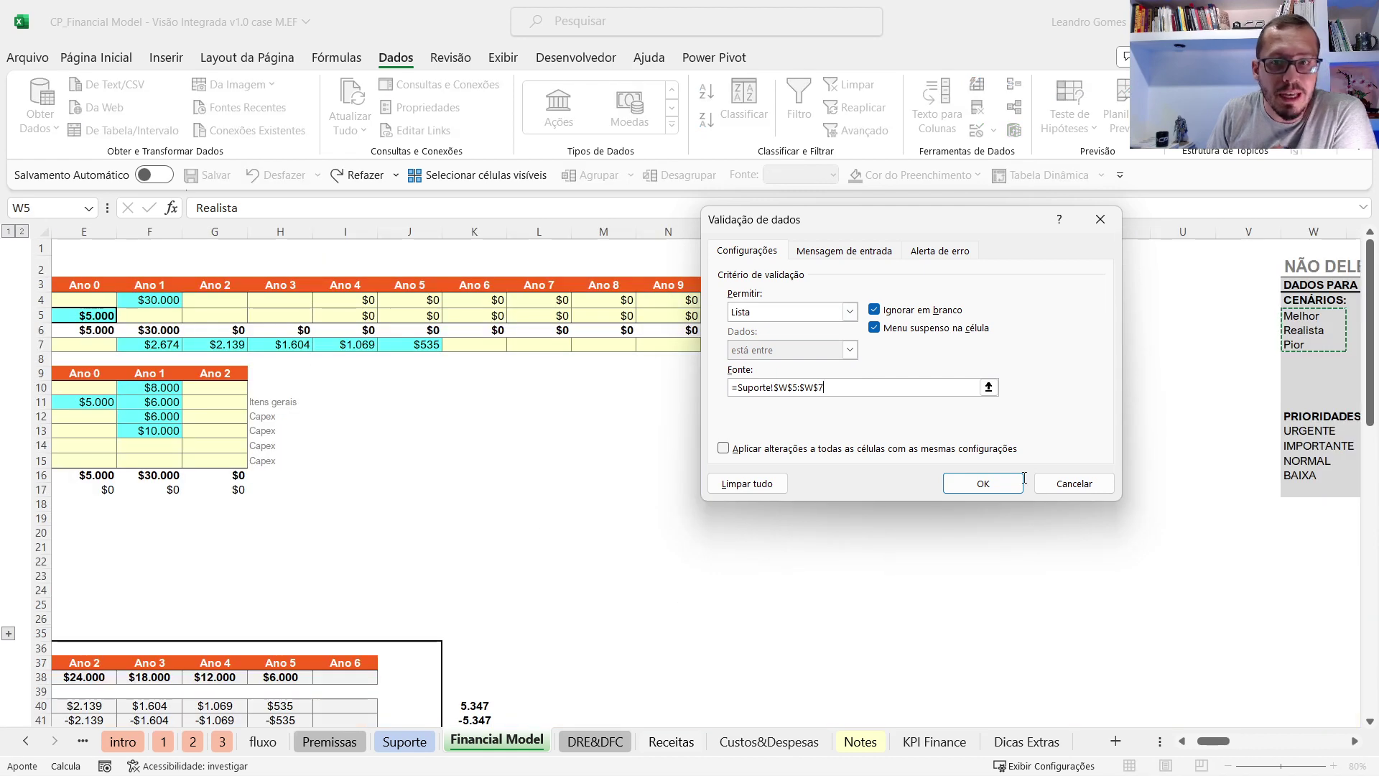
pyautogui.click(1246, 742)
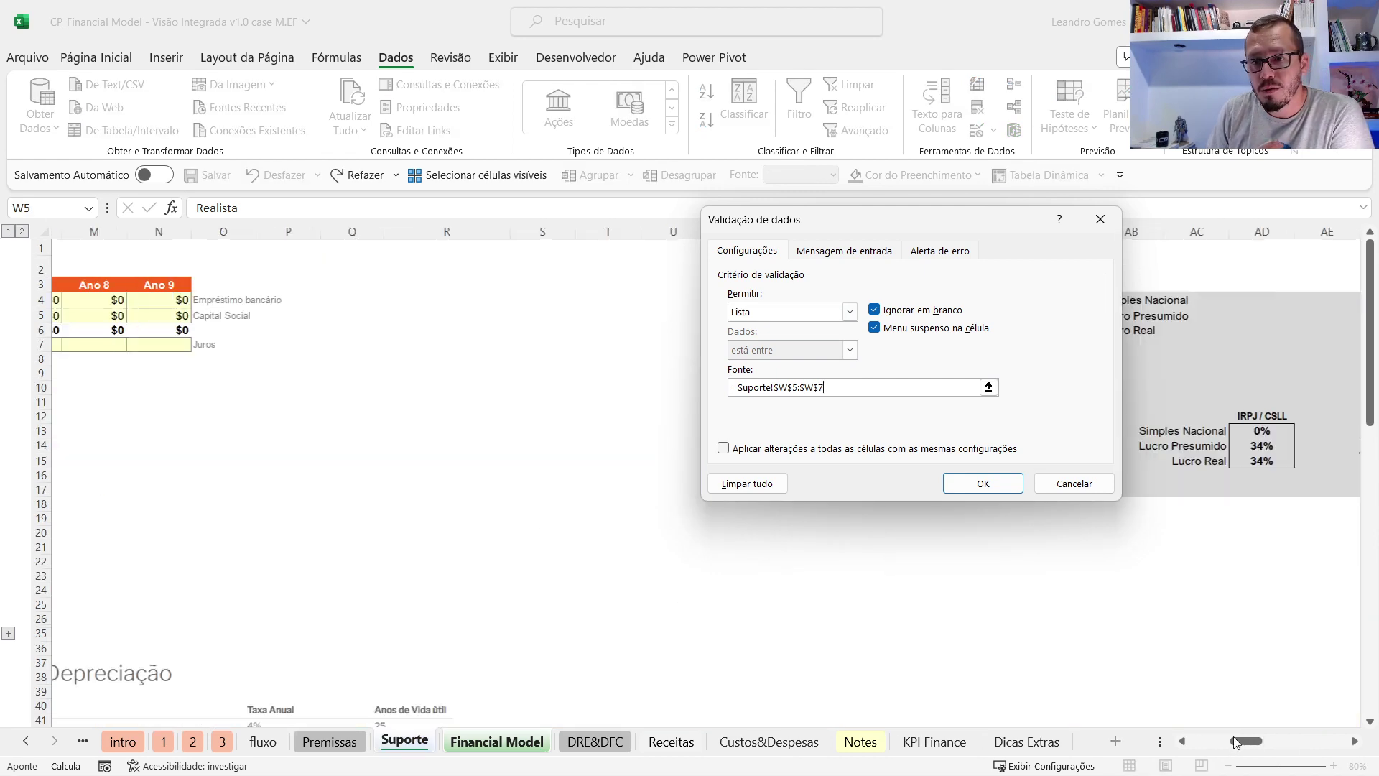
pyautogui.moveTo(1247, 742); pyautogui.dragTo(1241, 742)
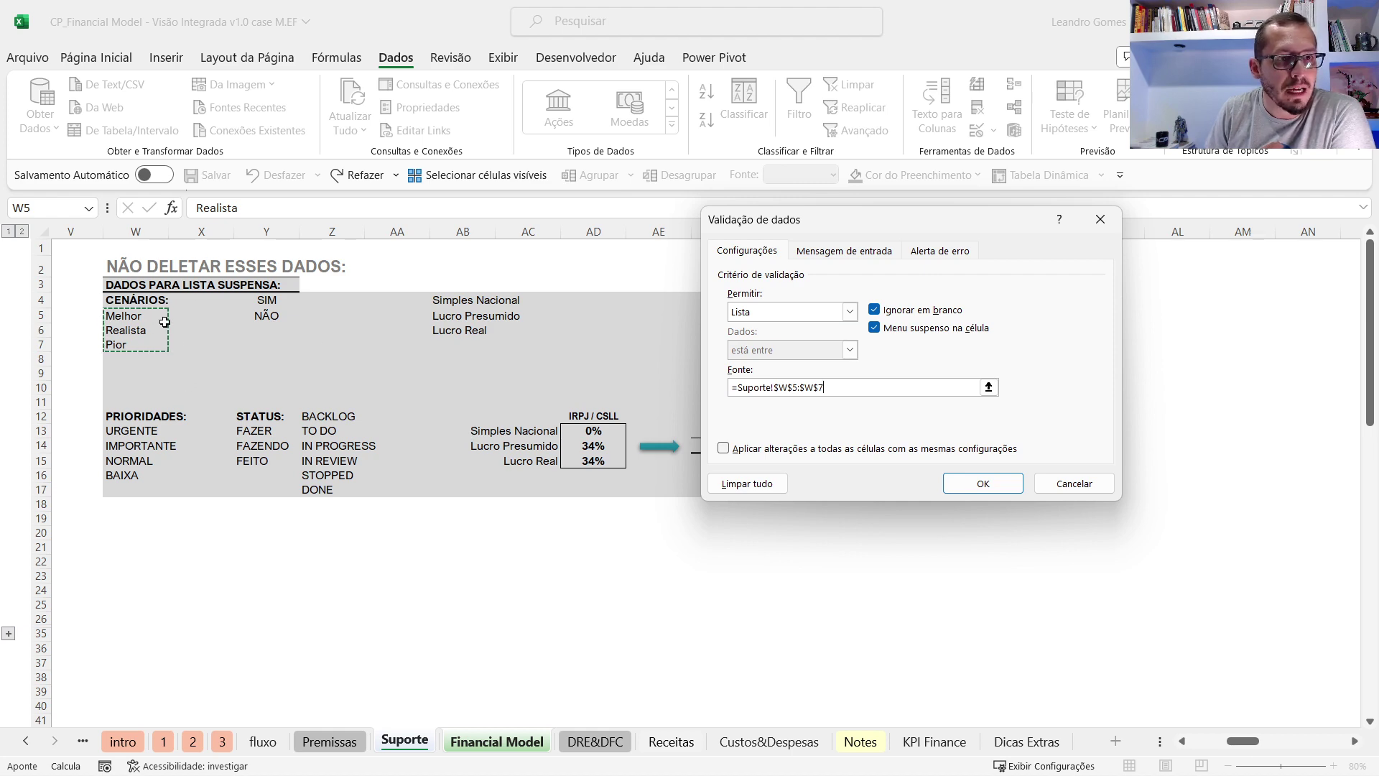
pyautogui.click(1074, 485)
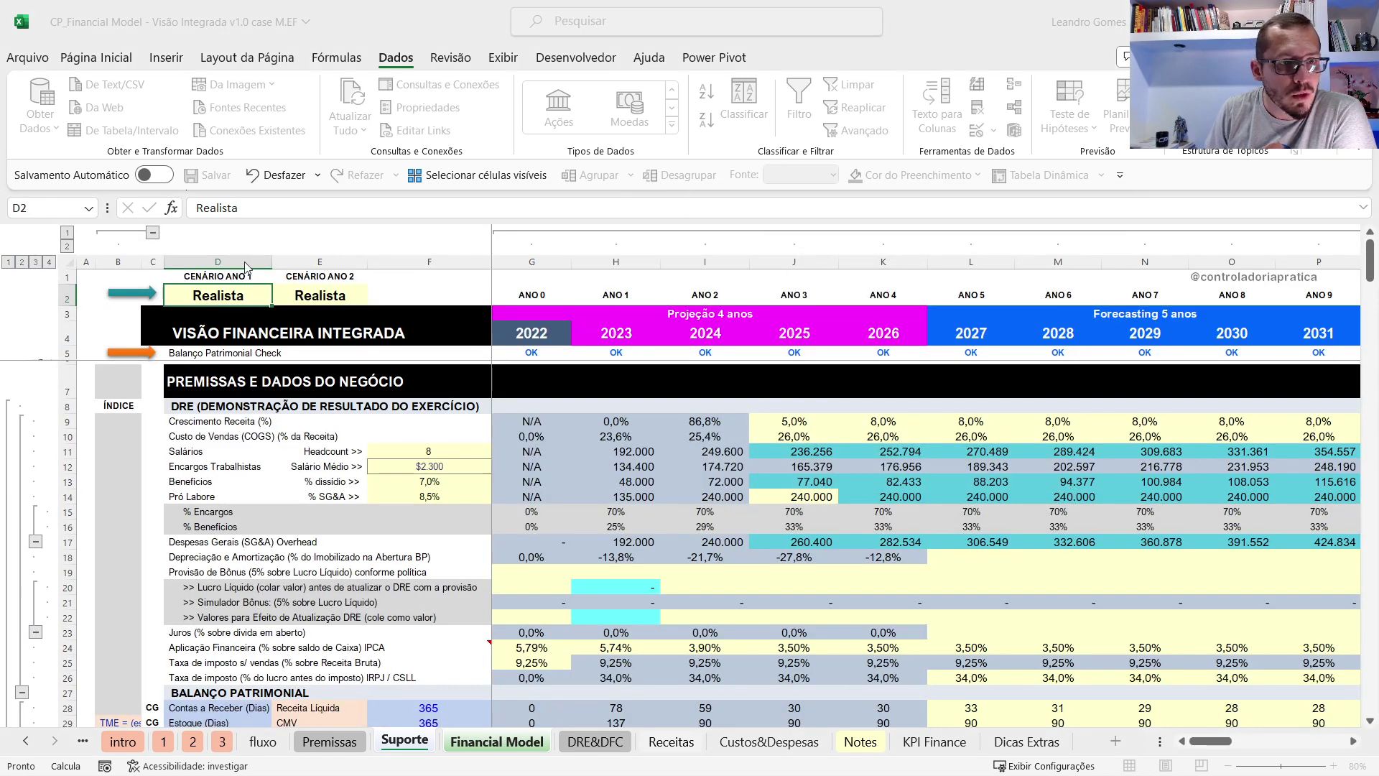
# Set the Cenário Ano 1 scenario in cell D2 of the Financial Model sheet to Melhor.
pyautogui.click(280, 298)
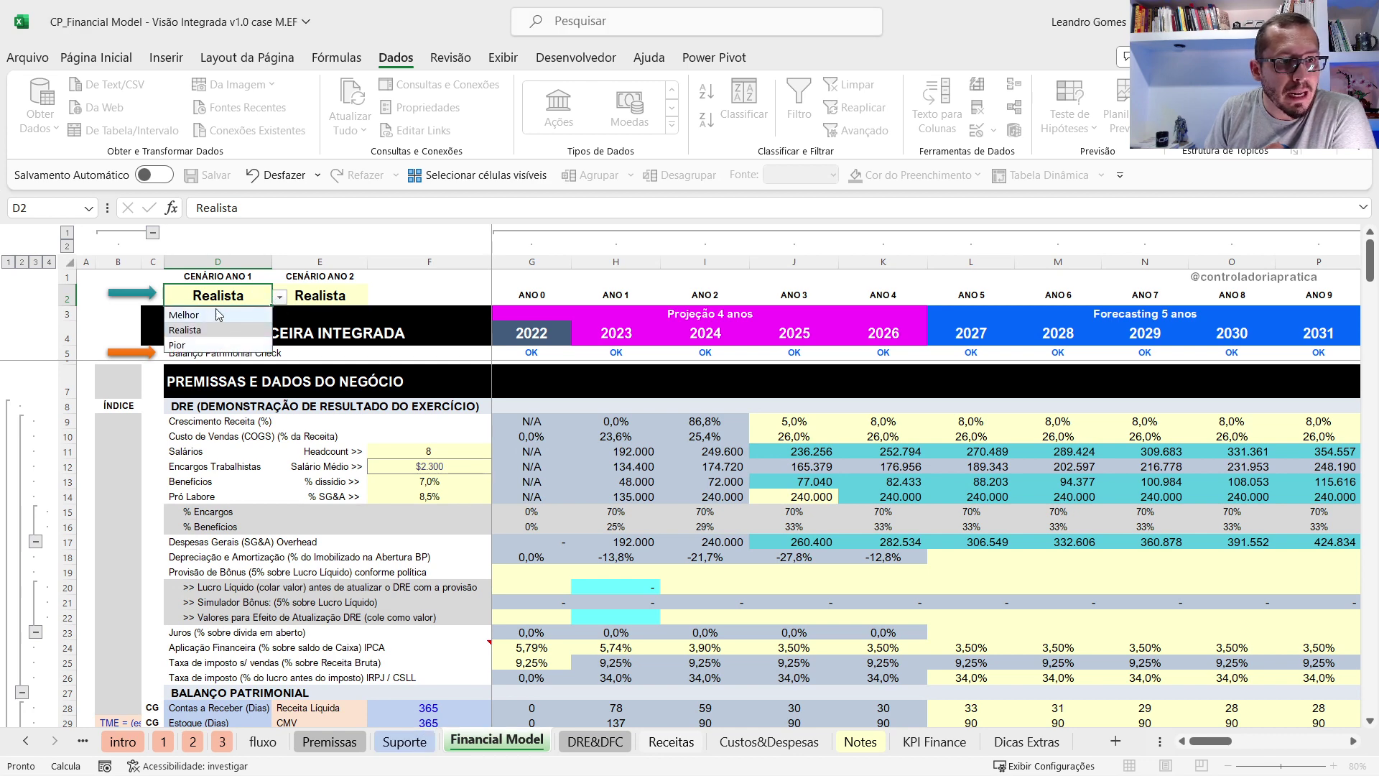
pyautogui.click(221, 321)
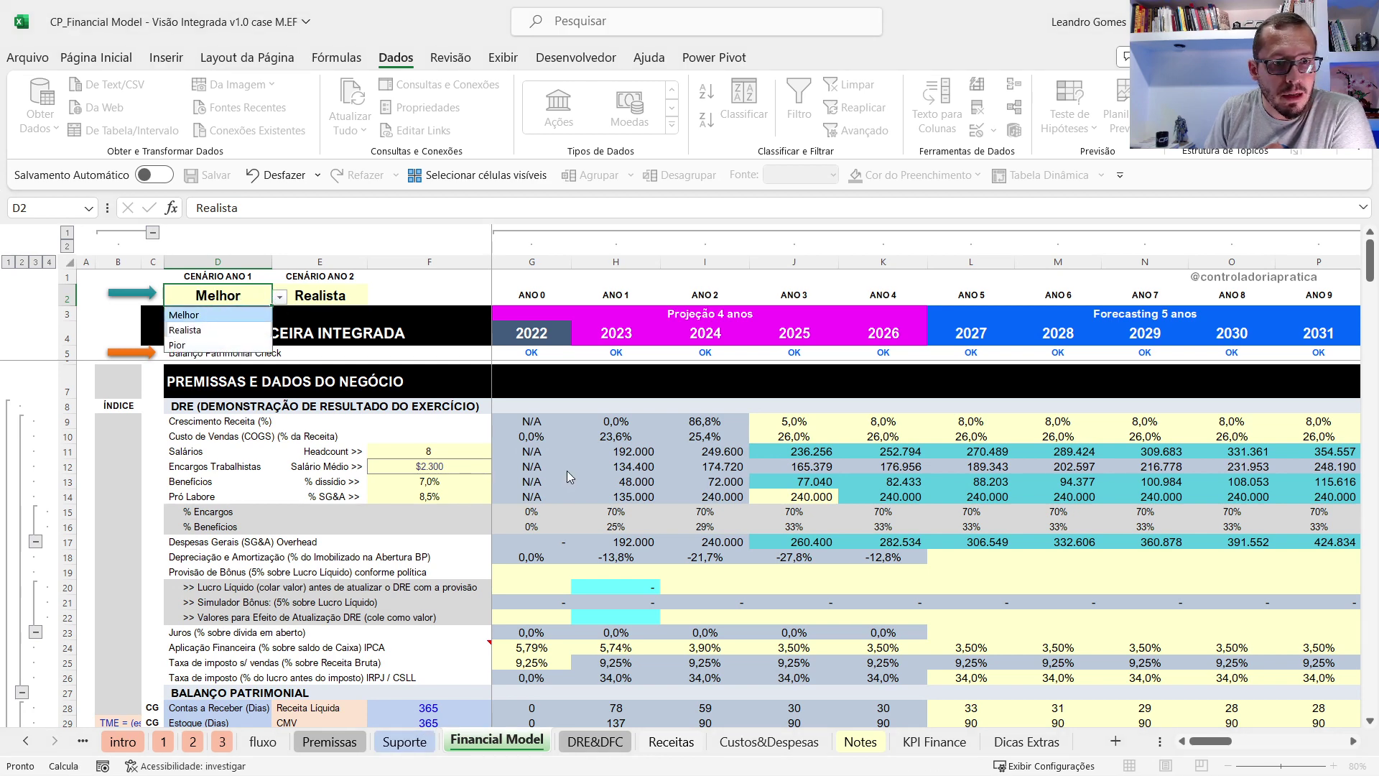
pyautogui.press('Return')
# Examine the business assumptions and the DRE (P&L) section on the Financial Model sheet, from Receita Bruta to NOPAT.
pyautogui.scroll(-1, 456, 542)
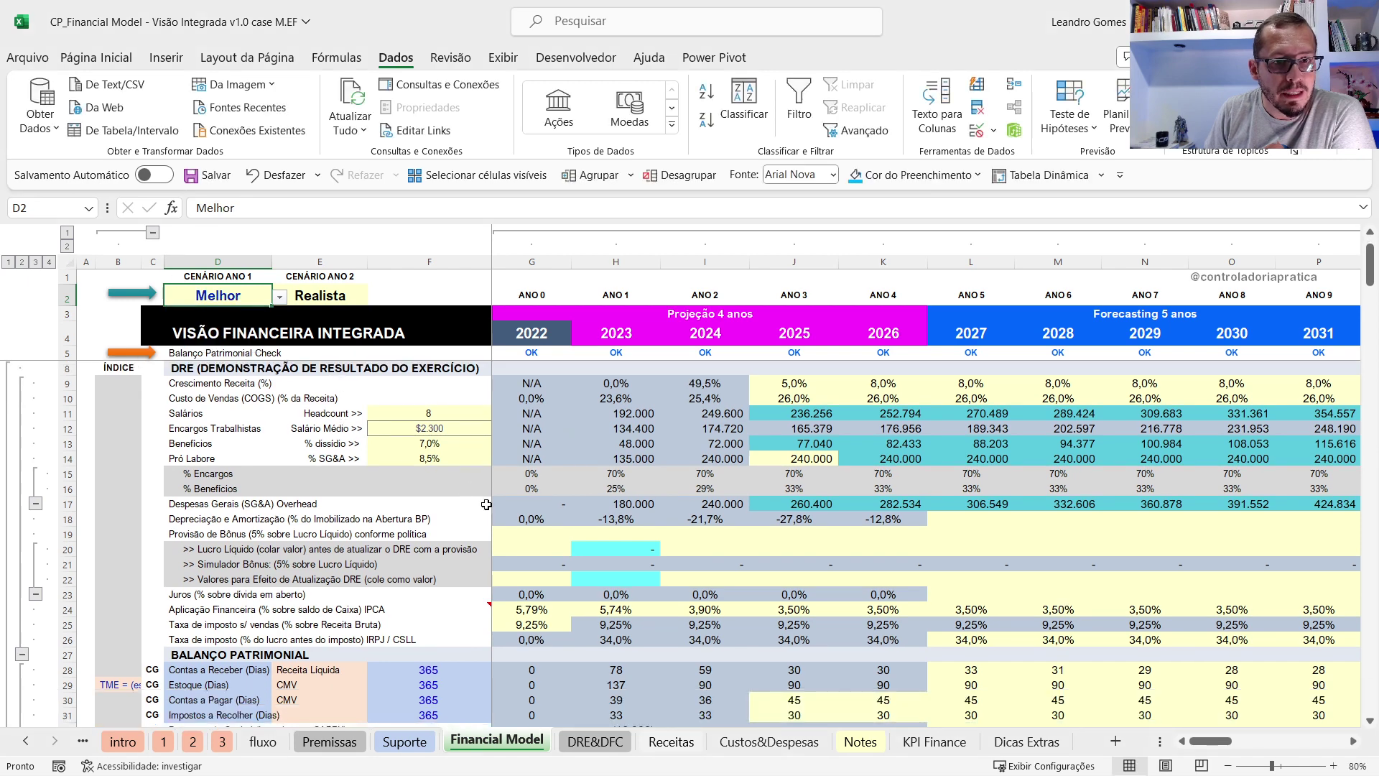
pyautogui.scroll(-1, 313, 497)
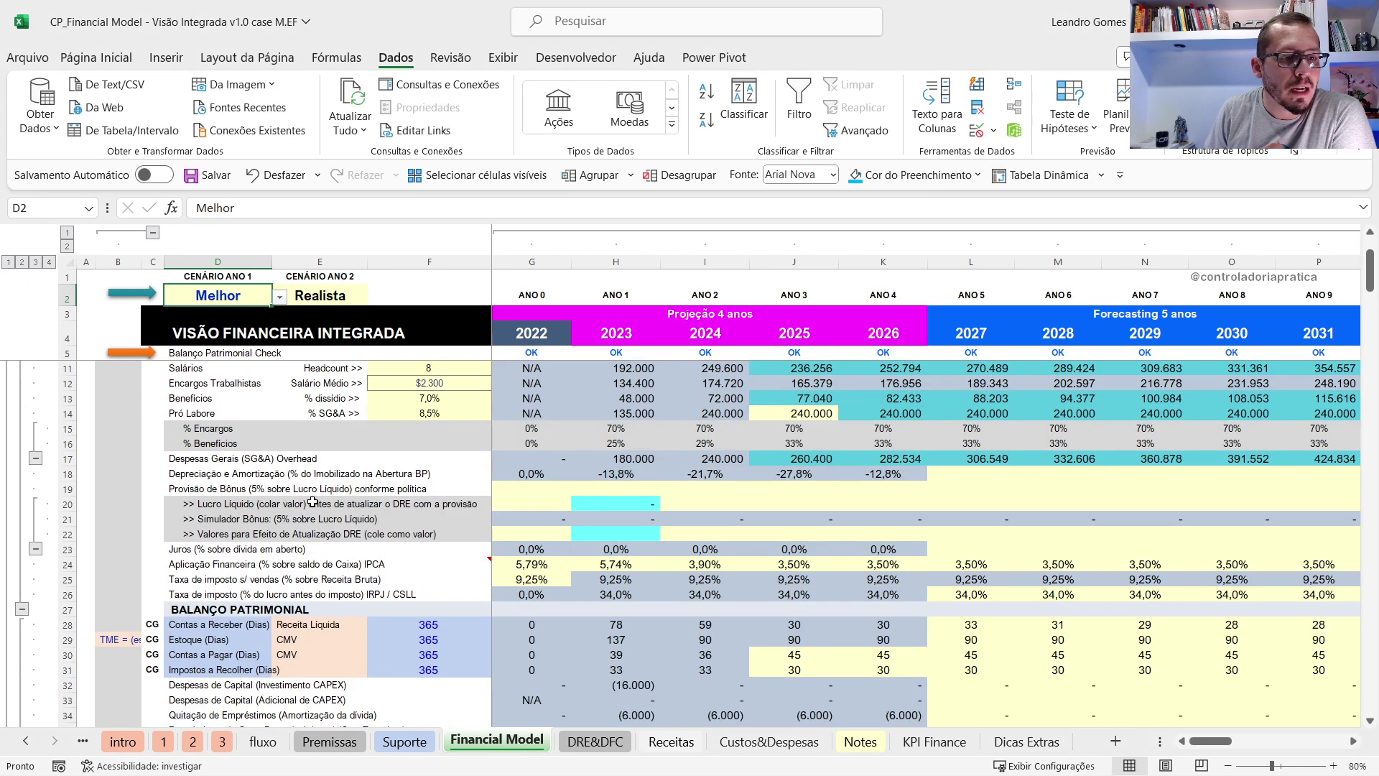
pyautogui.scroll(-1, 320, 500)
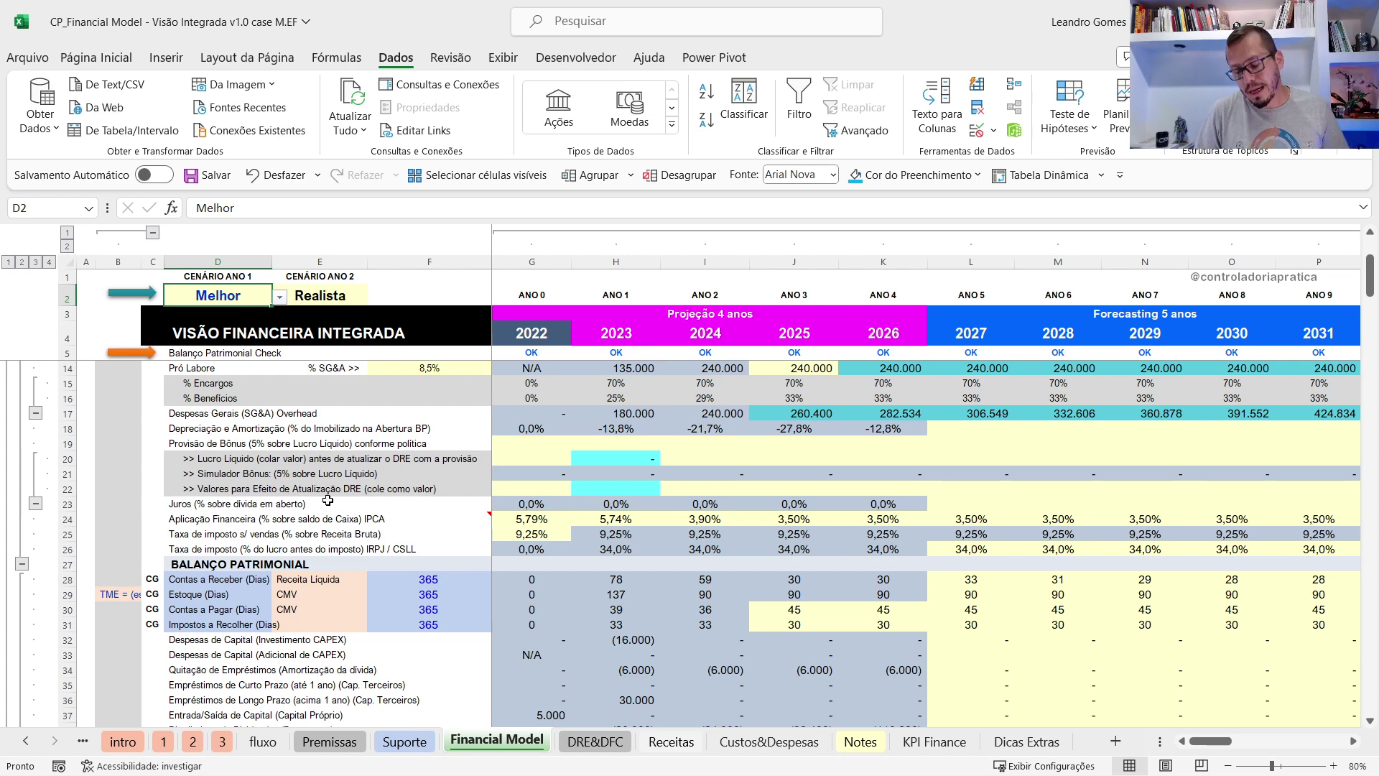
pyautogui.scroll(-5, 331, 521)
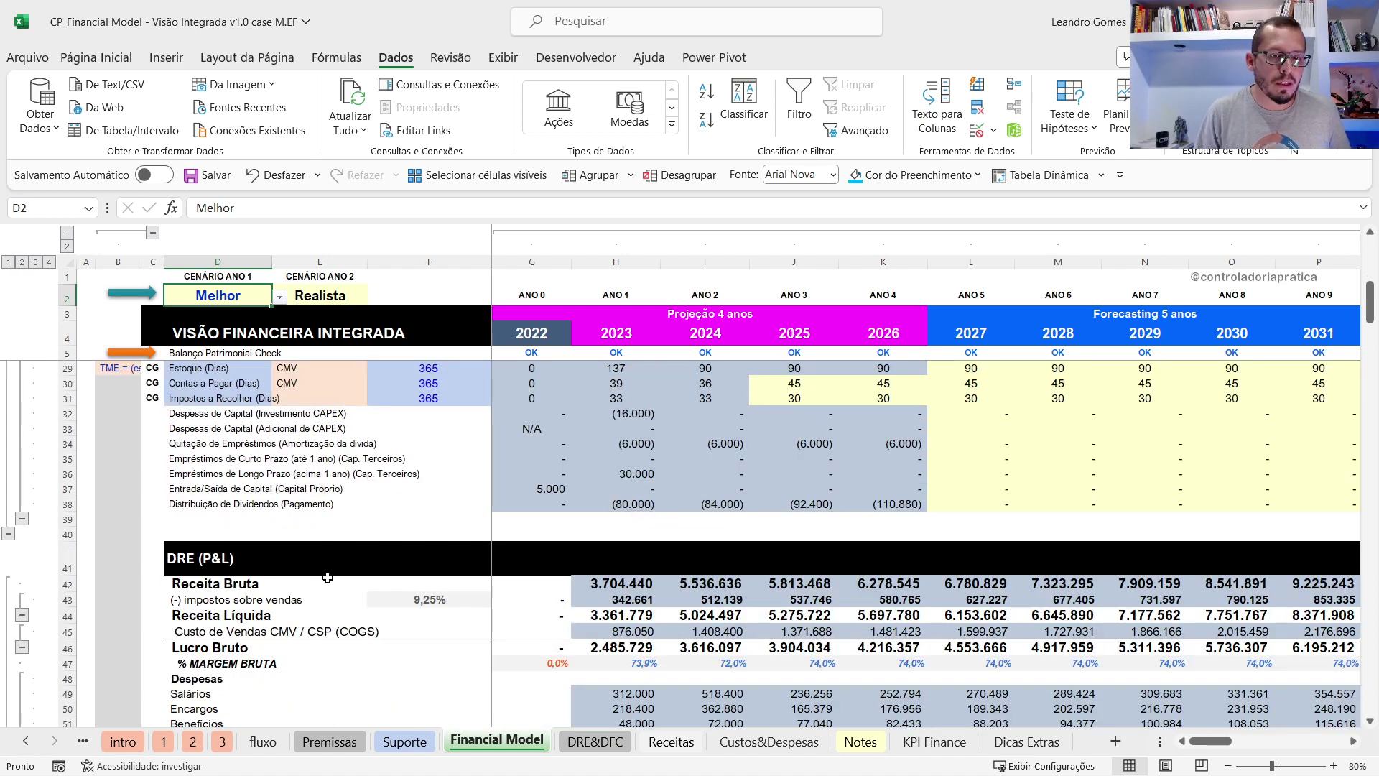
pyautogui.scroll(-2, 327, 577)
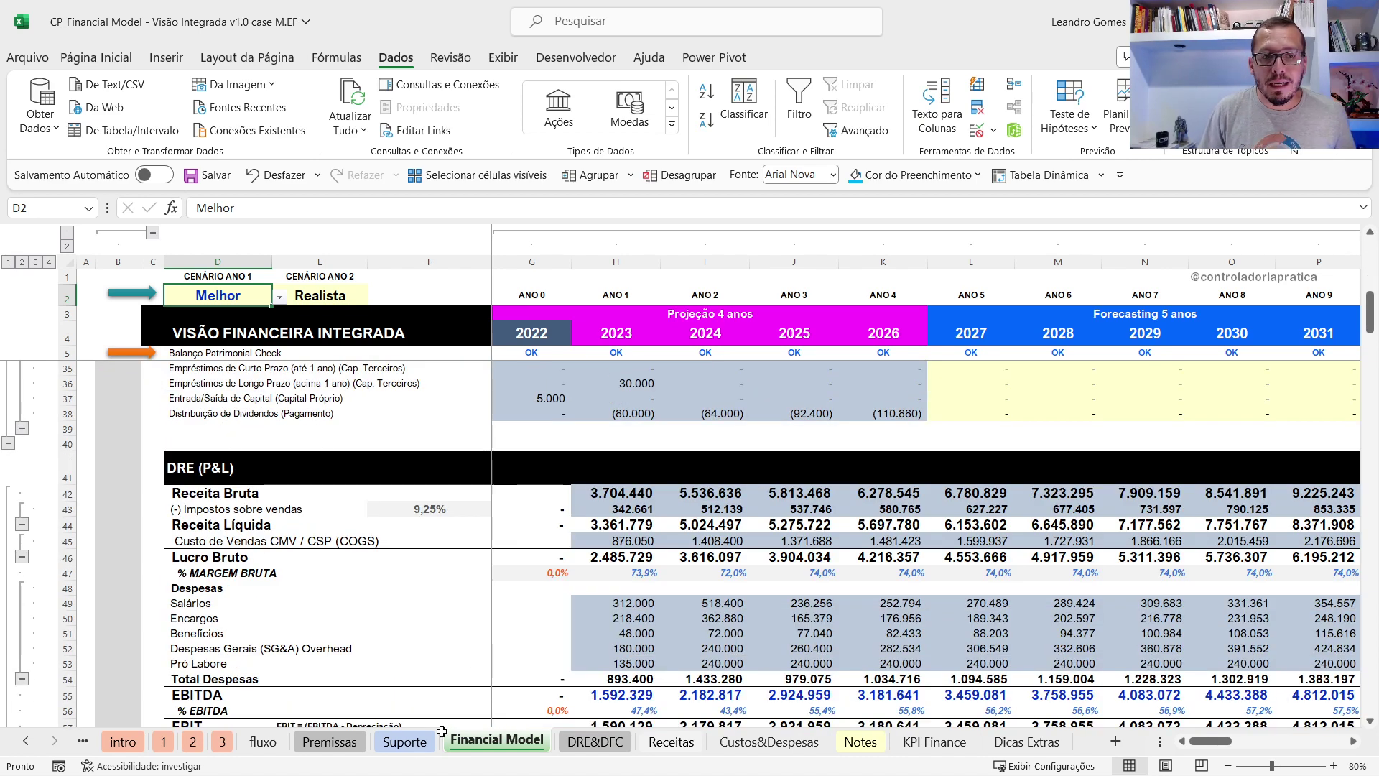
pyautogui.scroll(-3, 496, 620)
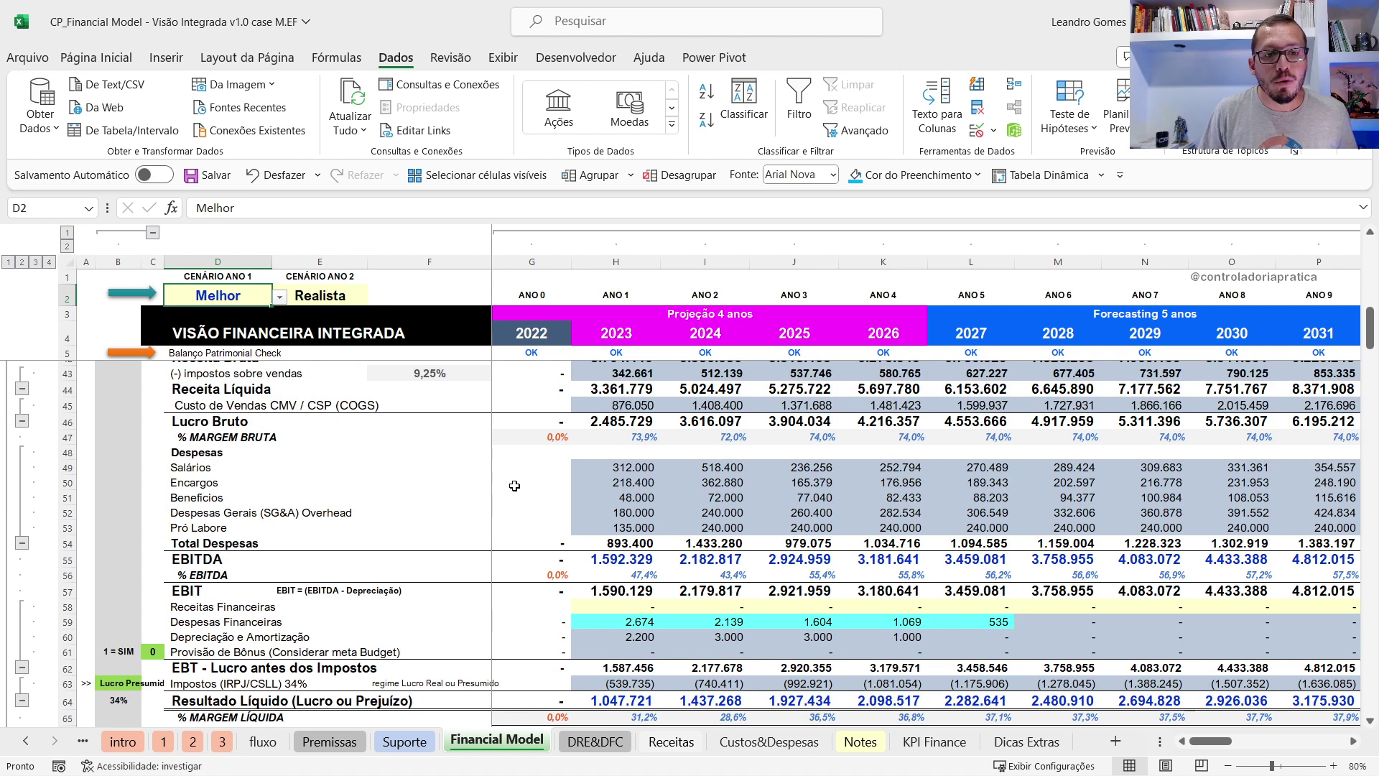
pyautogui.scroll(-1, 514, 486)
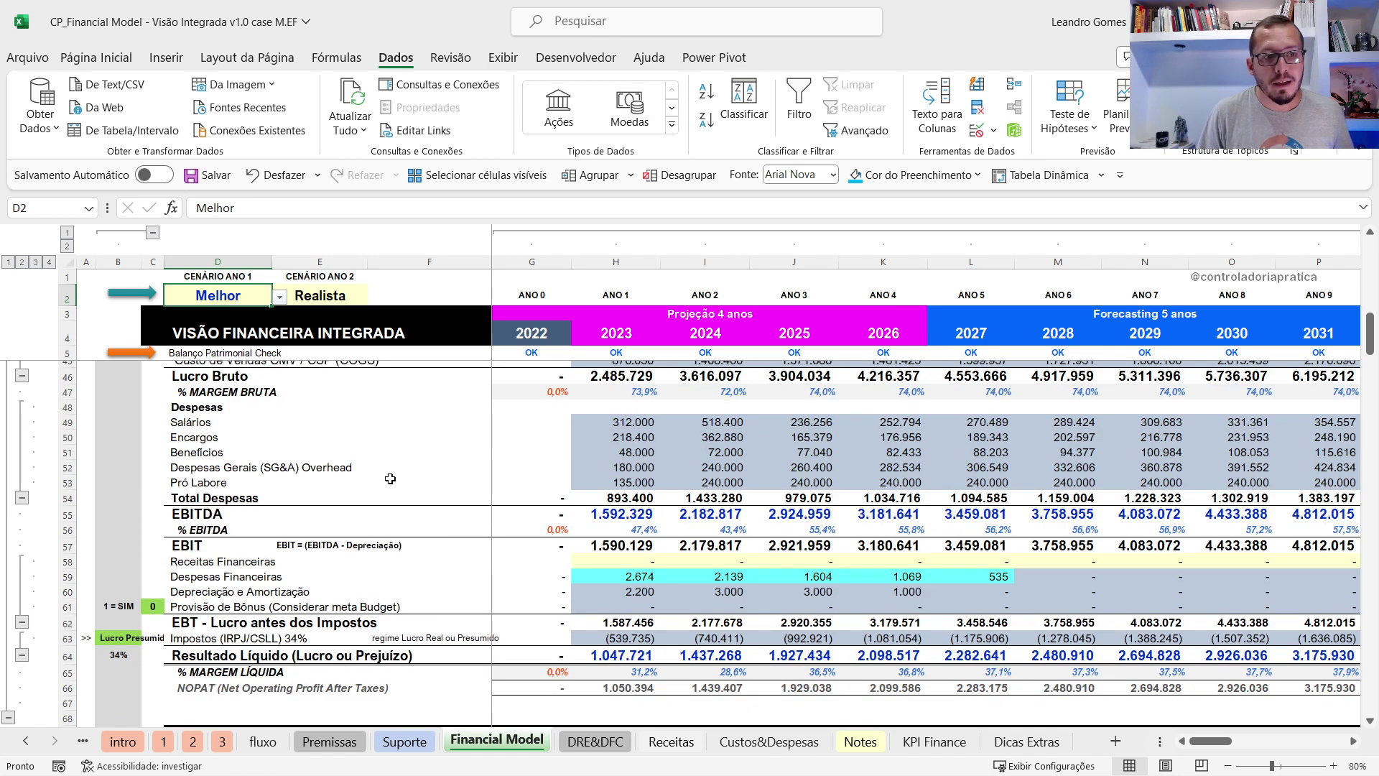
pyautogui.scroll(-1, 390, 478)
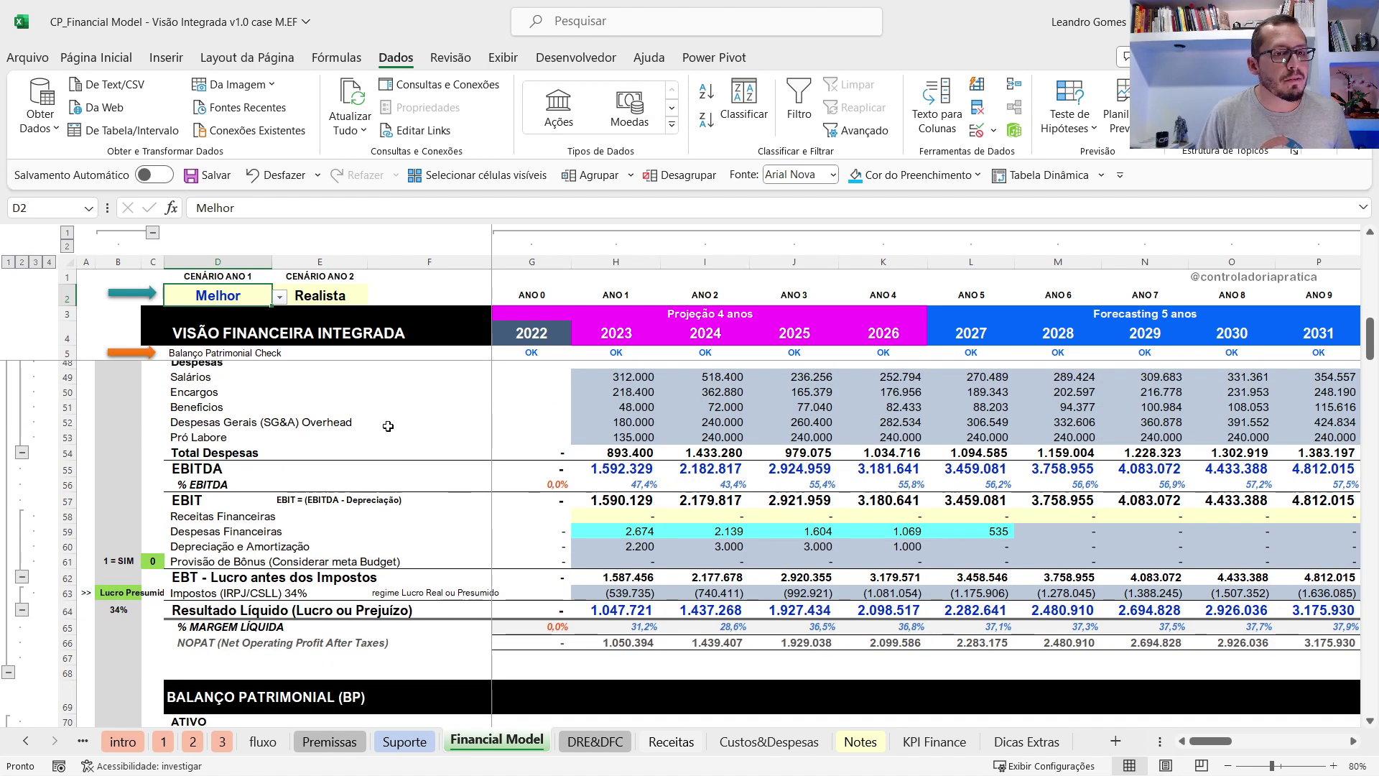
pyautogui.click(531, 468)
pyautogui.click(272, 391)
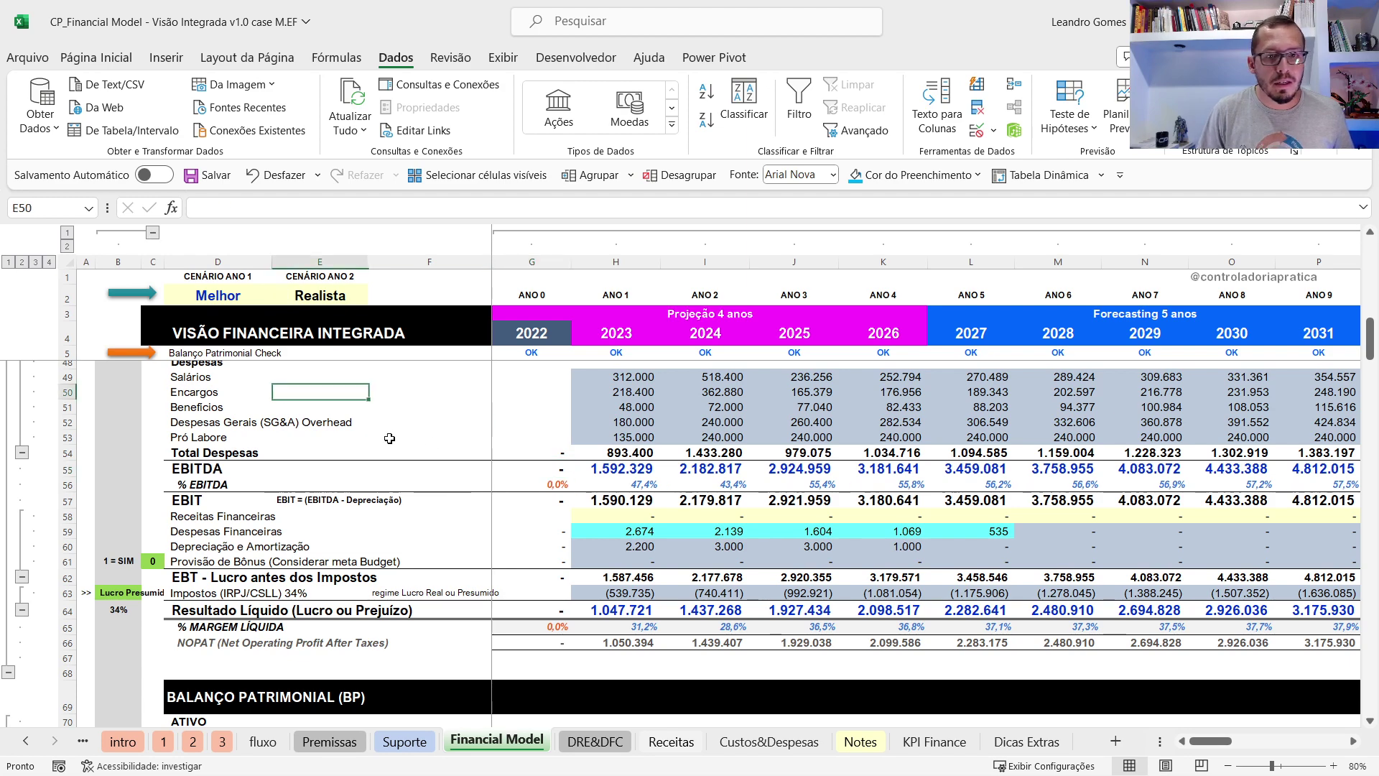
# Review the Balanço Patrimonial, Fluxo de Caixa, Cronograma, chart, Resumo and Indicadores sections of the Financial Model sheet.
pyautogui.scroll(-9, 407, 442)
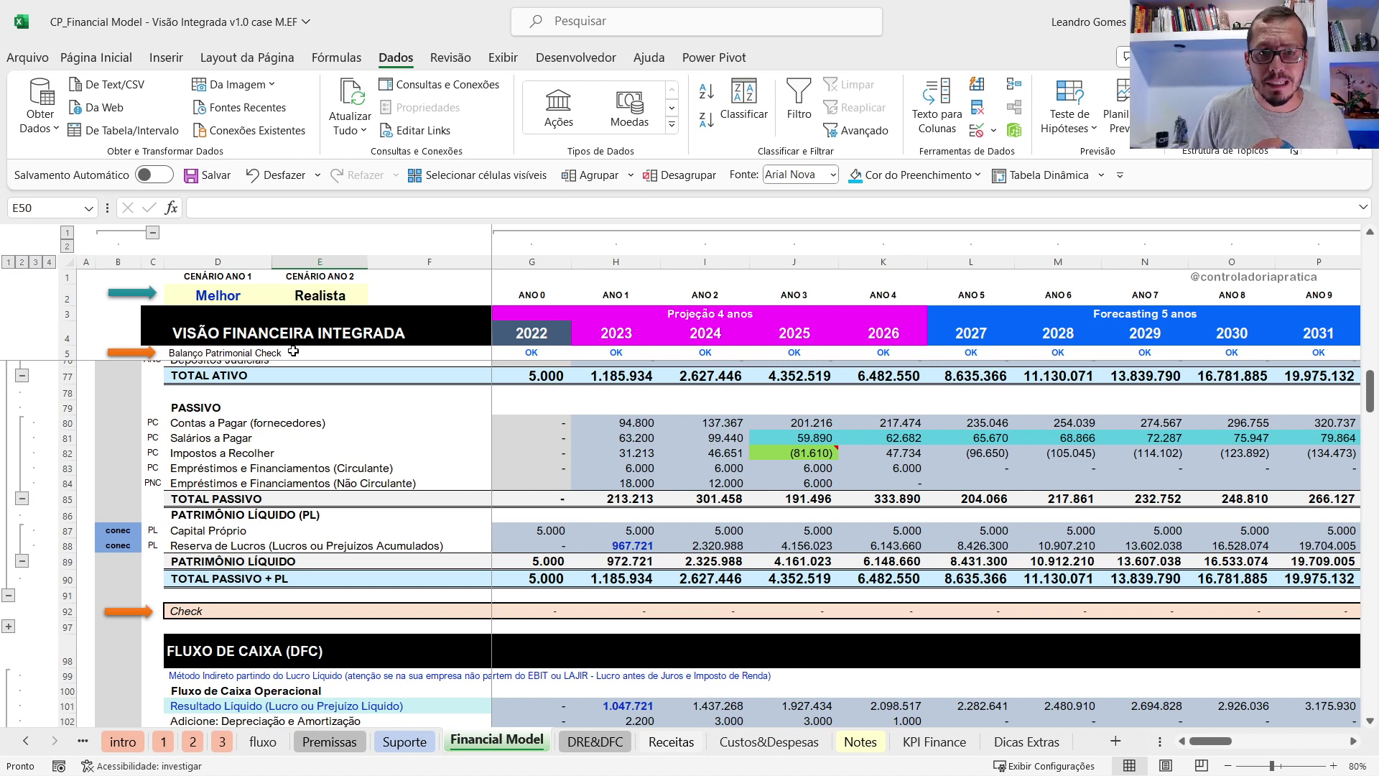
pyautogui.click(158, 422)
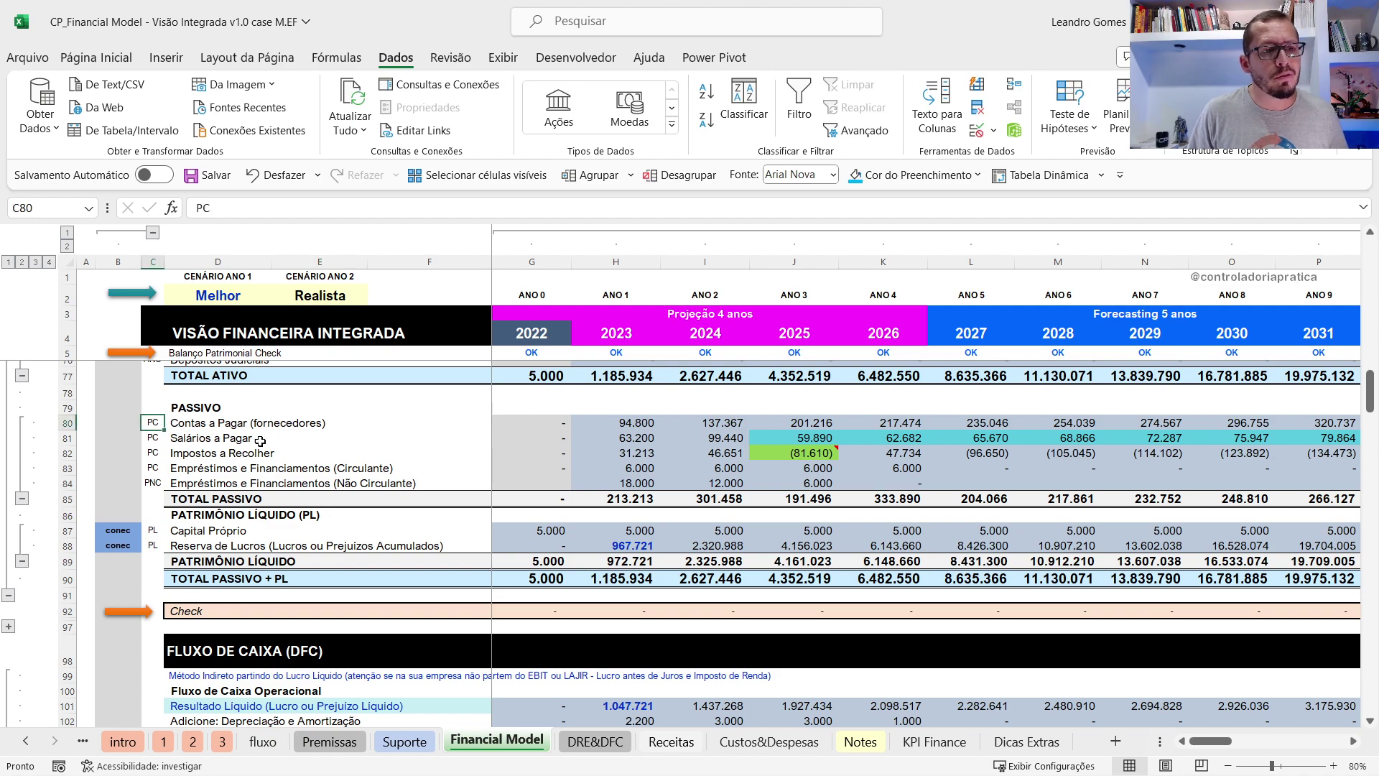
pyautogui.scroll(-10, 262, 439)
pyautogui.scroll(8, 262, 438)
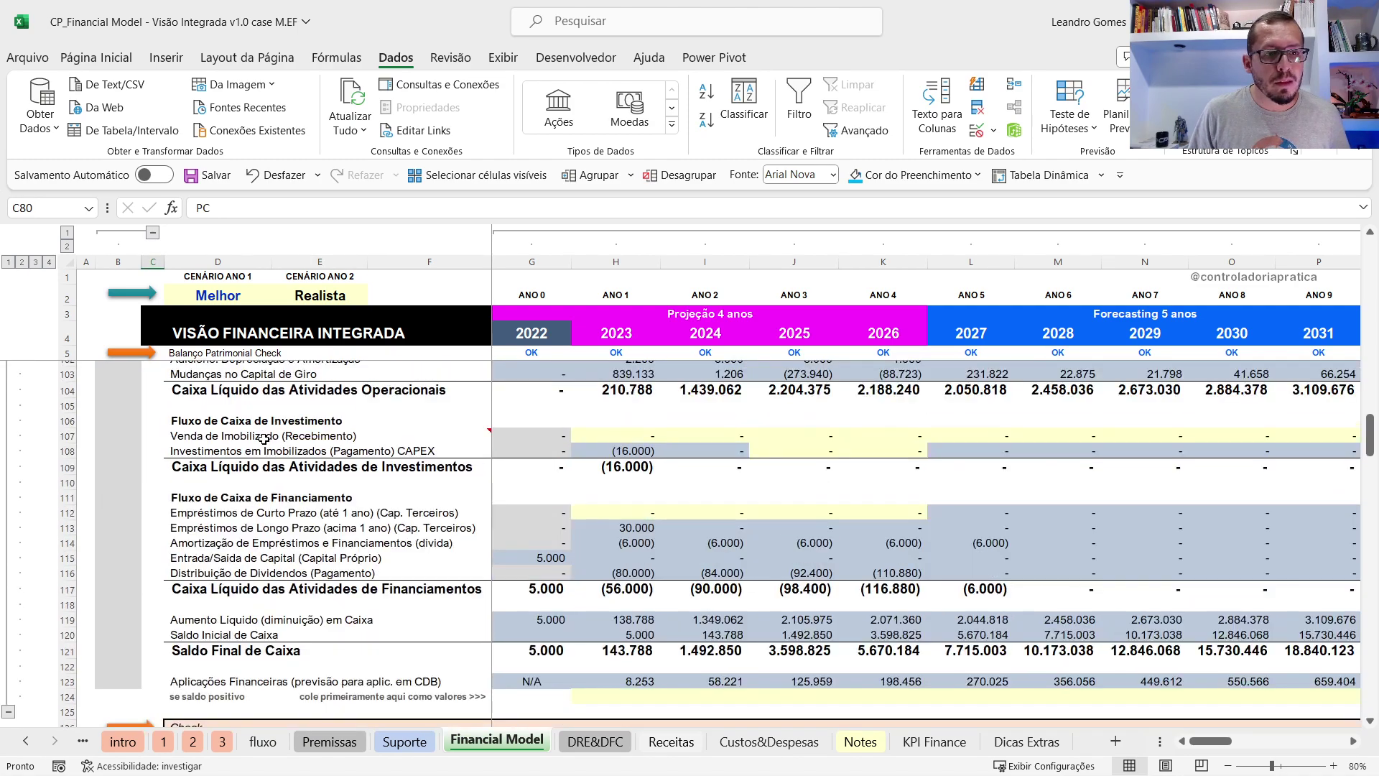
pyautogui.scroll(-9, 263, 452)
pyautogui.scroll(-5, 263, 452)
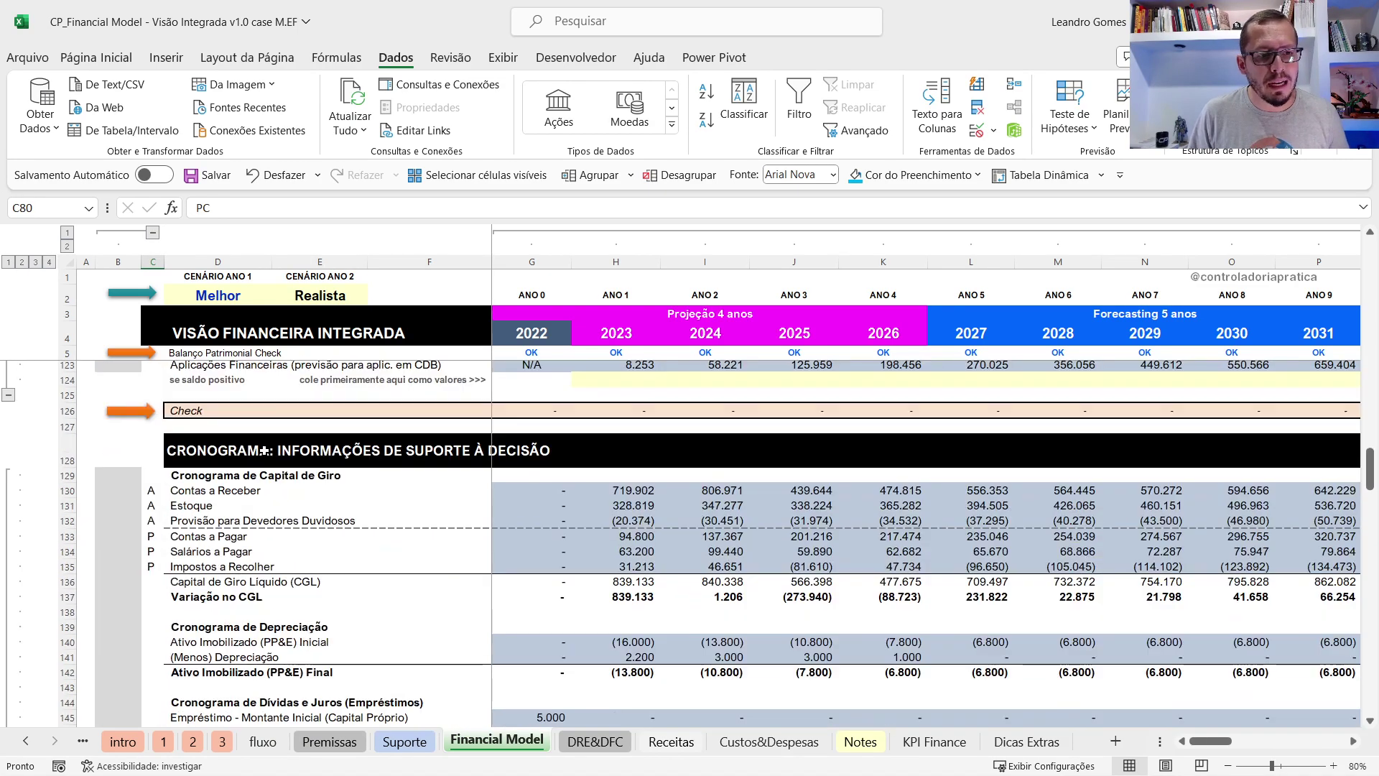
pyautogui.scroll(-9, 265, 447)
pyautogui.scroll(-8, 265, 446)
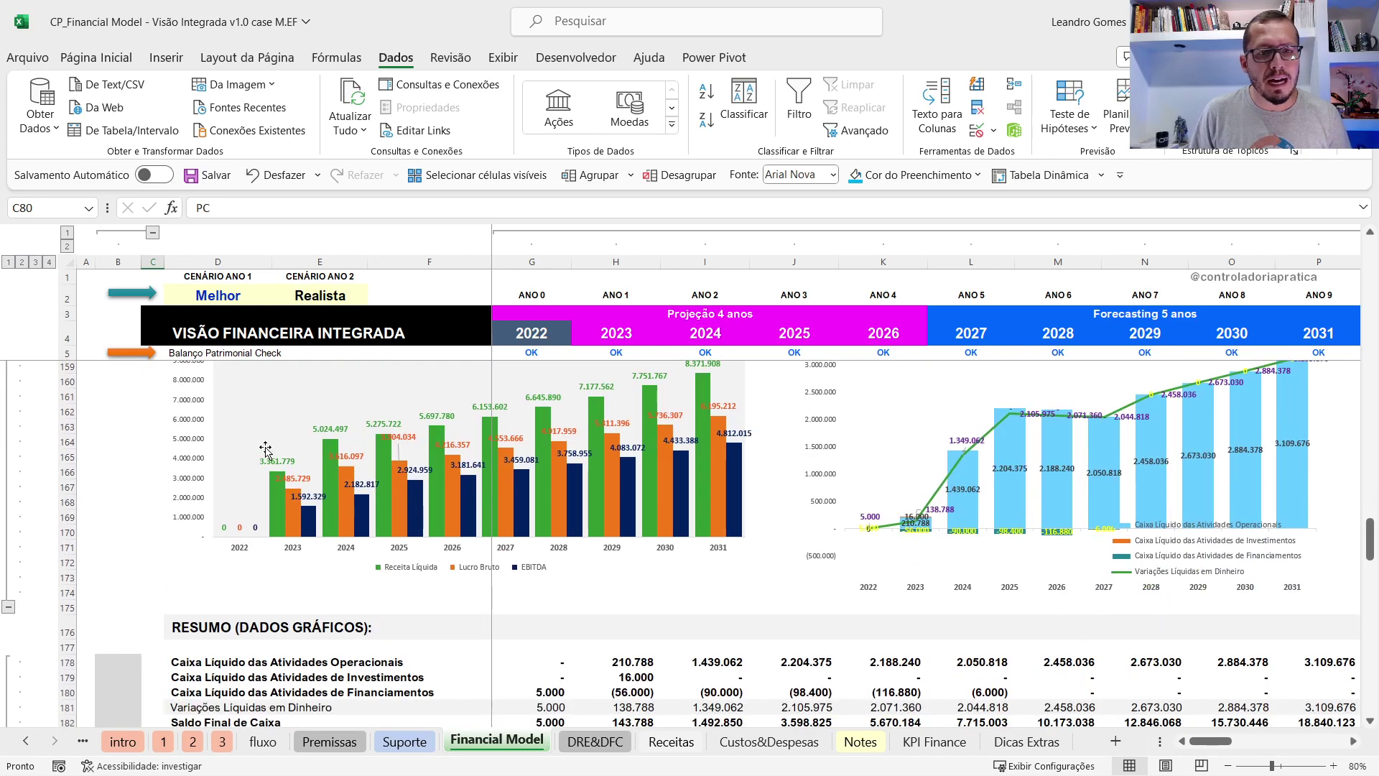
pyautogui.scroll(-14, 266, 449)
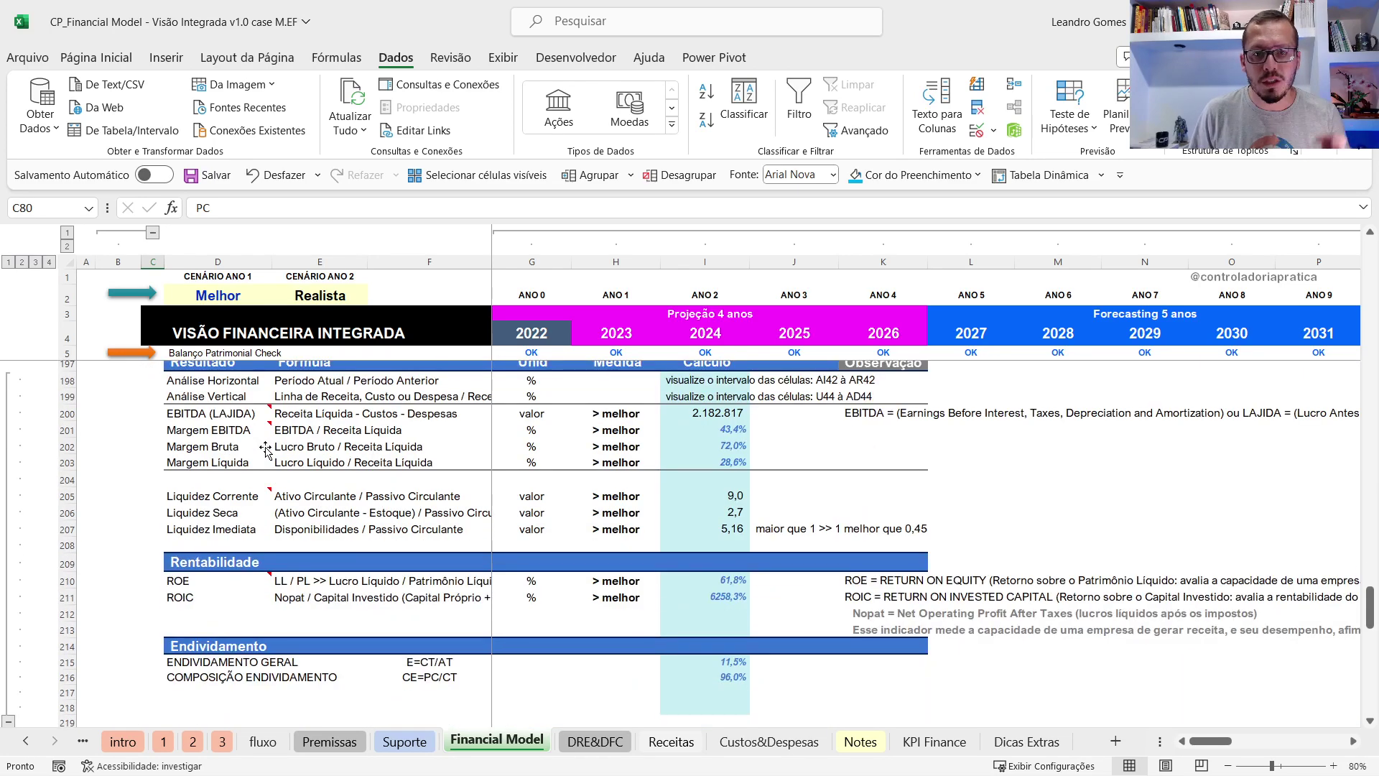
pyautogui.scroll(20, 267, 446)
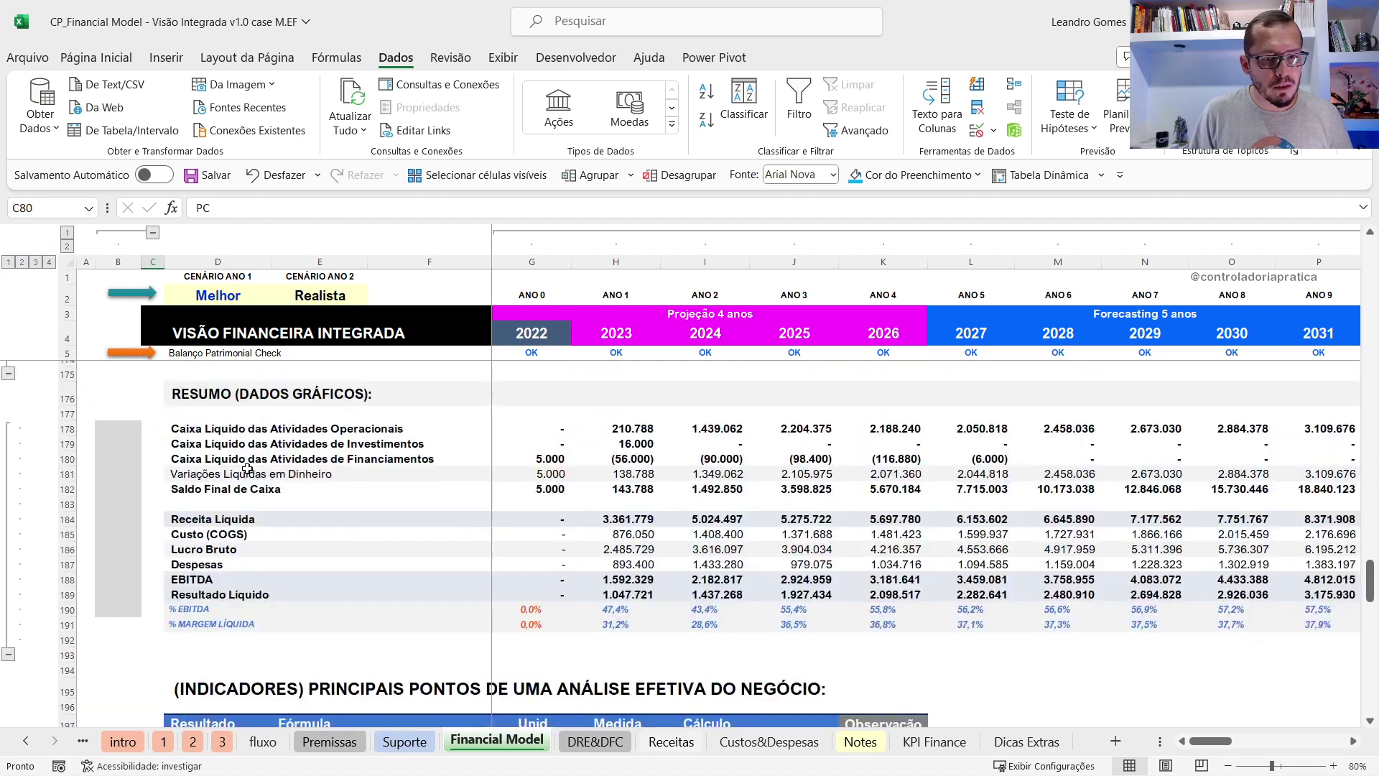
pyautogui.scroll(8, 345, 483)
# Look through the Receitas, Premissas and Suporte sheets, including the depreciation tables, and return to the Financial Model sheet.
pyautogui.click(671, 742)
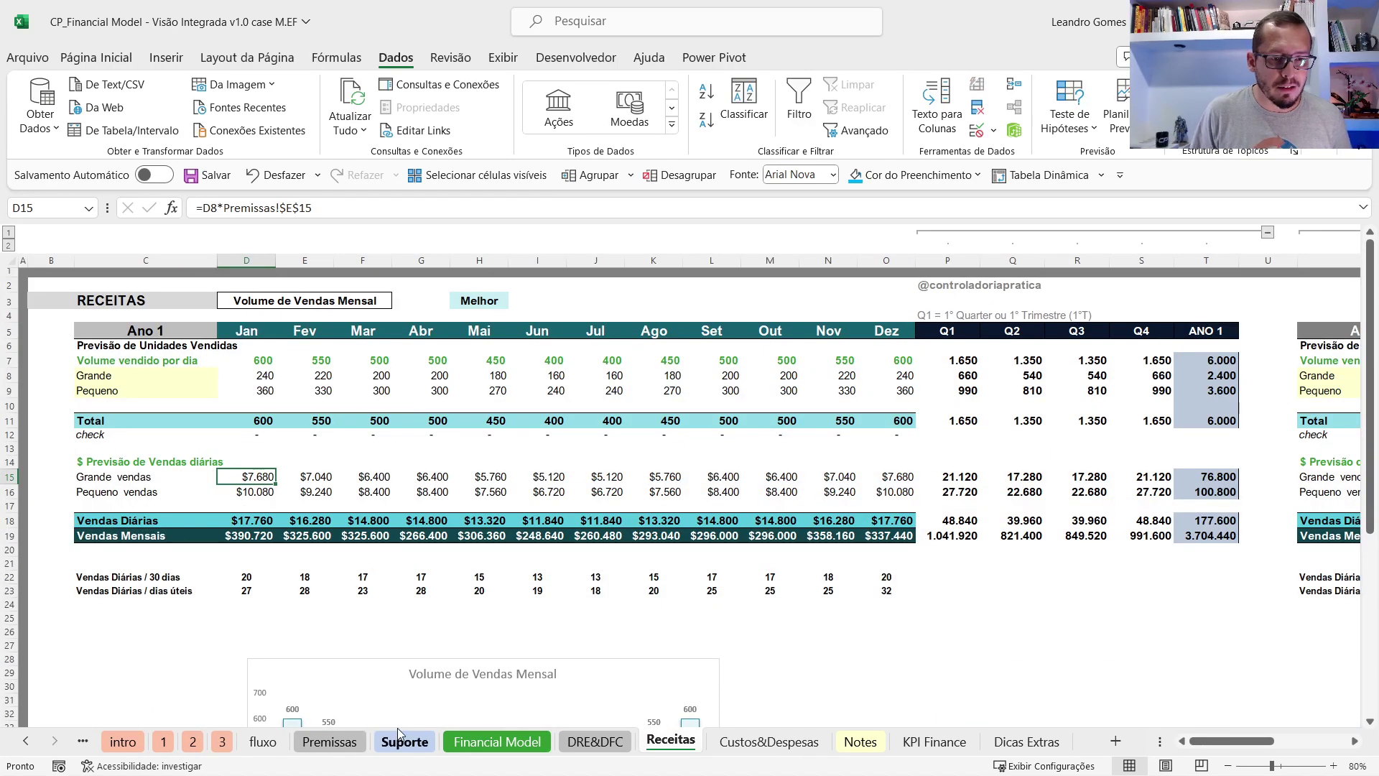
pyautogui.click(330, 741)
pyautogui.scroll(-8, 260, 538)
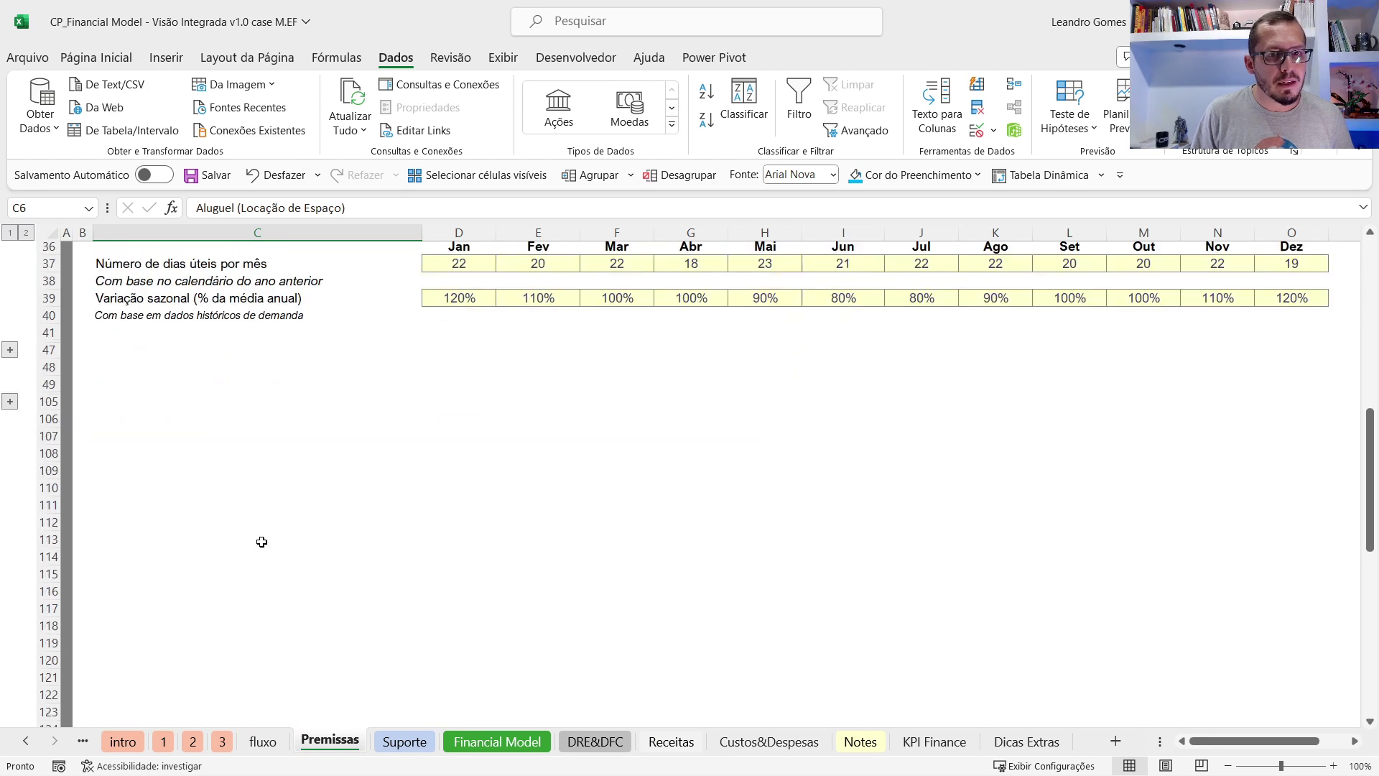
pyautogui.scroll(8, 261, 539)
pyautogui.click(404, 741)
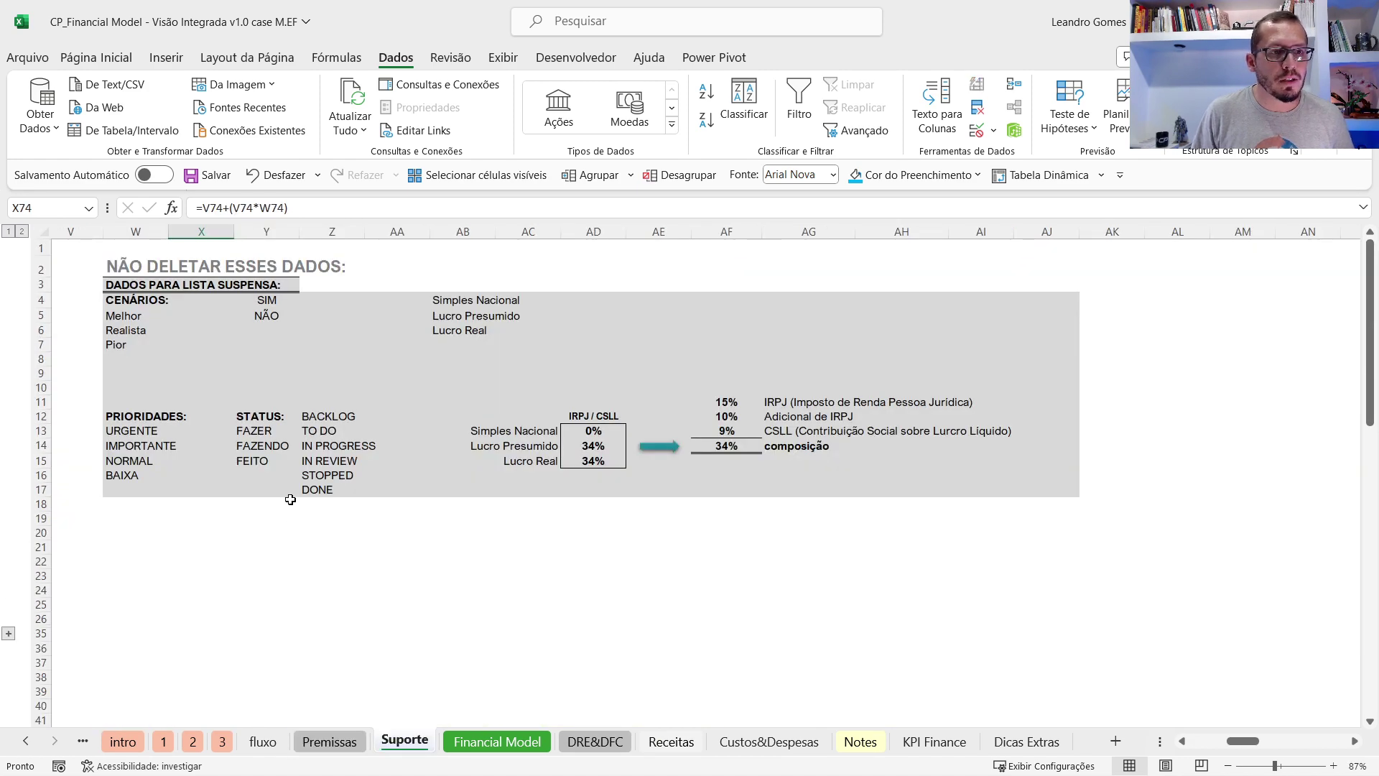
pyautogui.moveTo(1243, 741); pyautogui.dragTo(1205, 741)
pyautogui.scroll(-10, 394, 448)
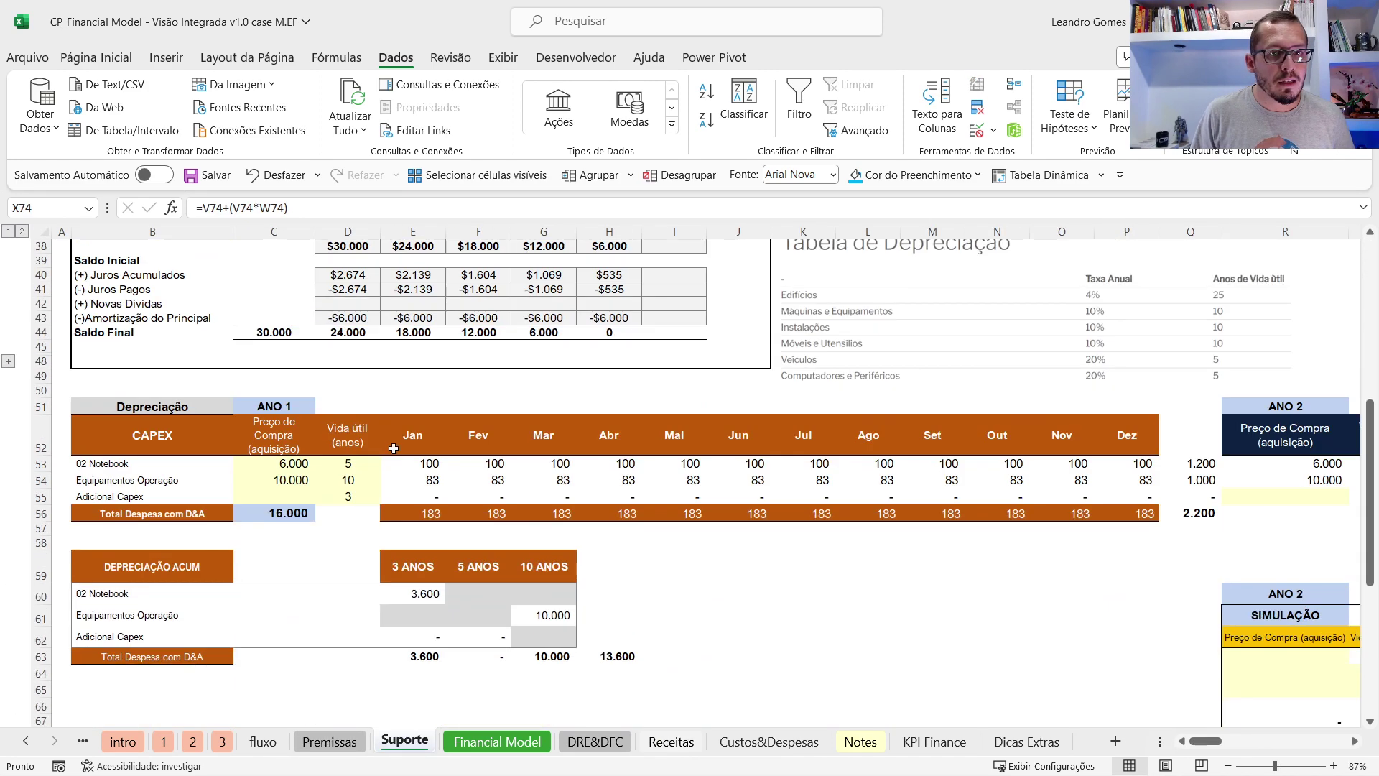
pyautogui.scroll(-15, 393, 448)
pyautogui.click(497, 741)
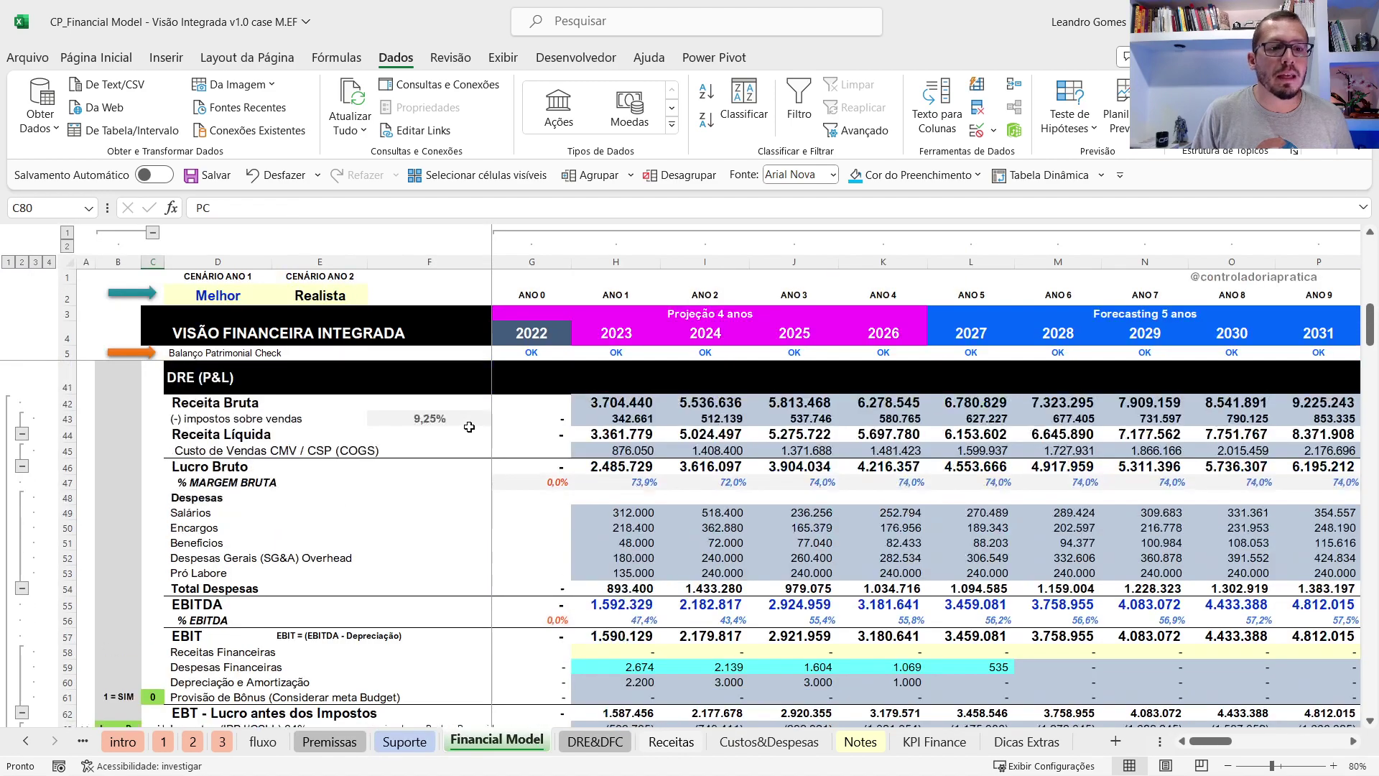
# Examine the vertical analysis (AV%) and Budget variance columns of the Financial Model sheet.
pyautogui.scroll(11, 469, 427)
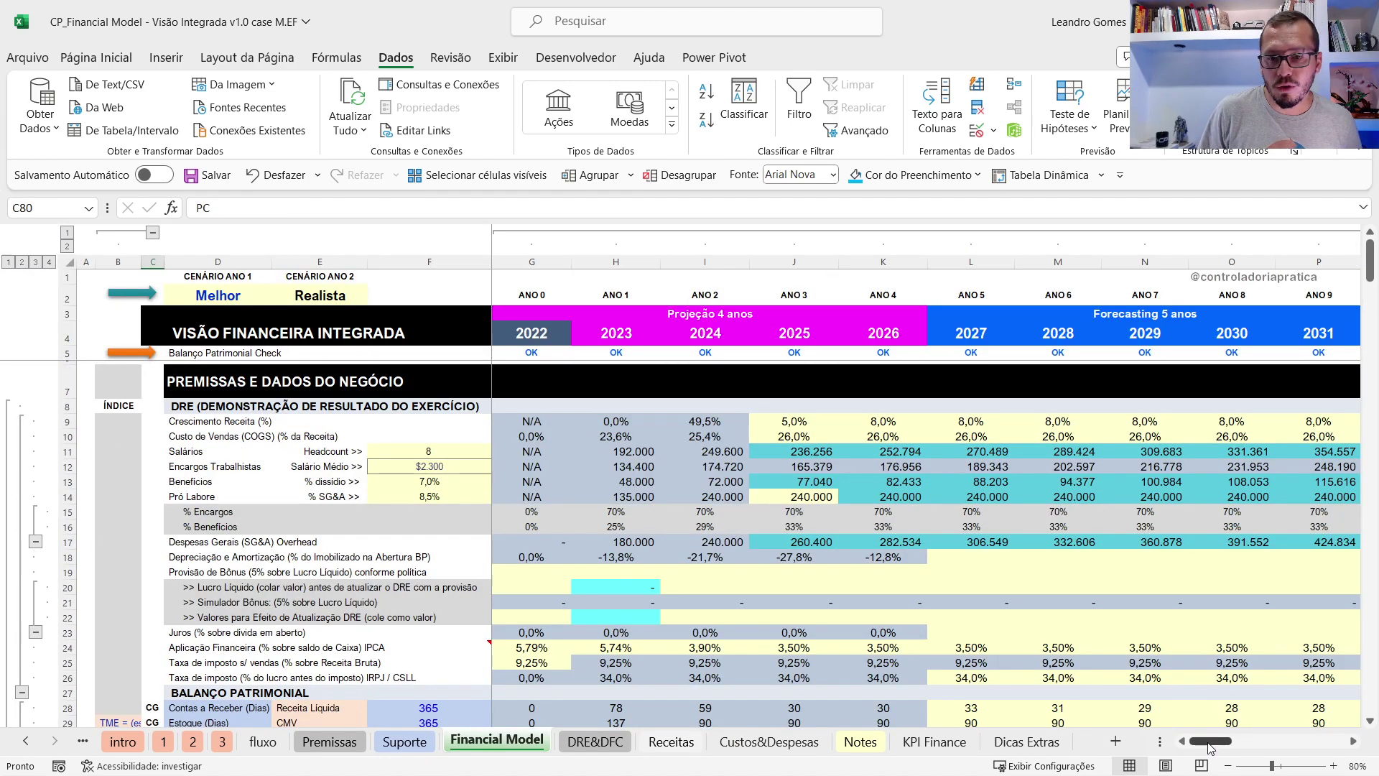
pyautogui.moveTo(1211, 740); pyautogui.dragTo(1275, 730)
pyautogui.scroll(-18, 1075, 565)
pyautogui.scroll(4, 1075, 565)
pyautogui.scroll(-12, 716, 459)
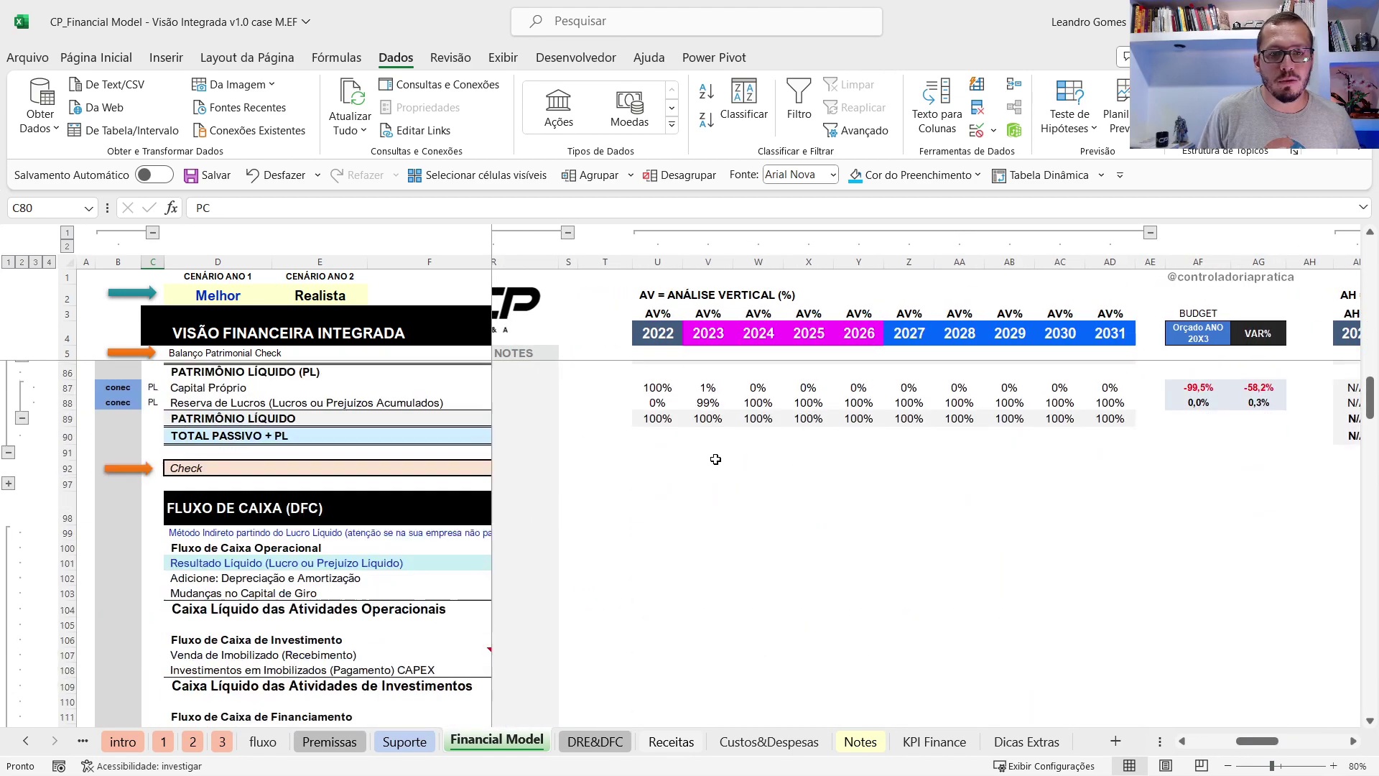
pyautogui.scroll(20, 715, 459)
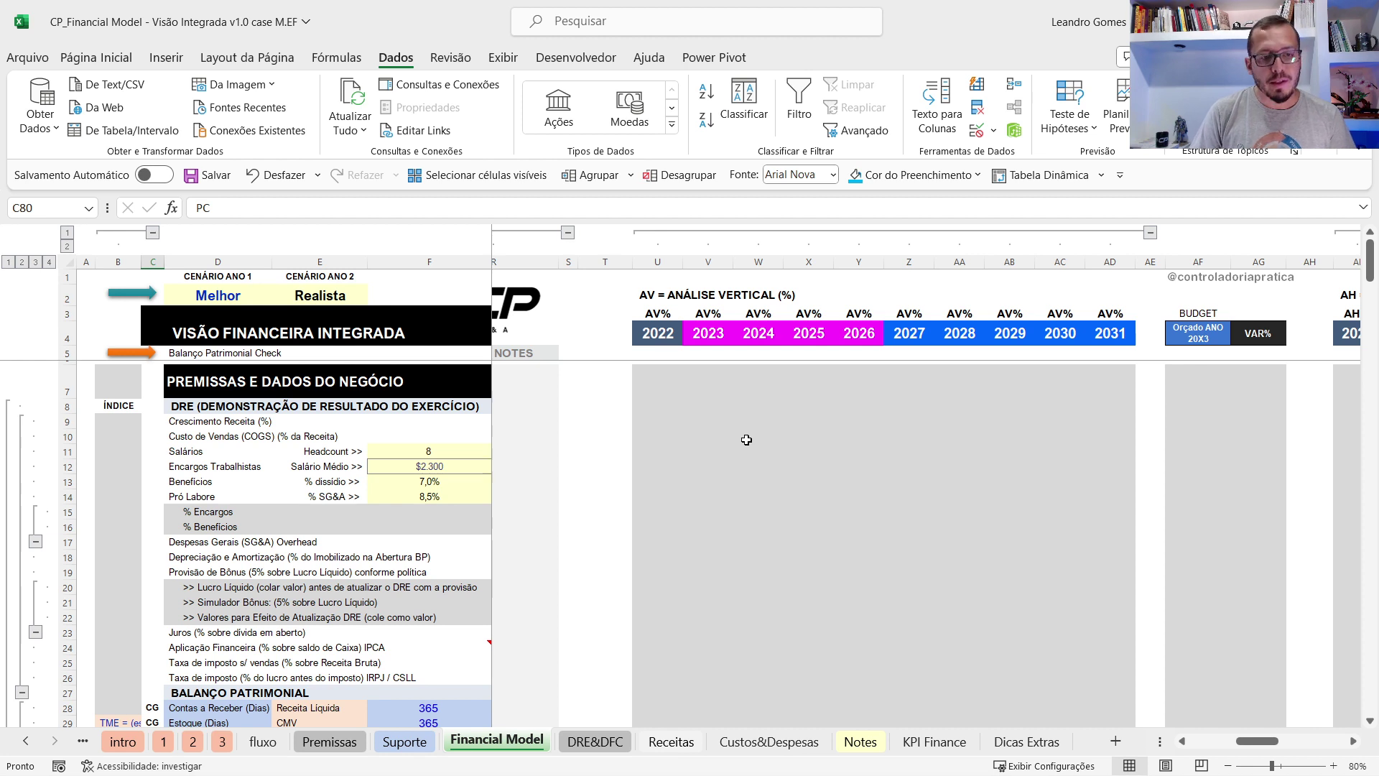
# Show the data validation and what-if analysis options, open Goal Seek (Atingir Meta) and cancel its dialog.
pyautogui.click(626, 511)
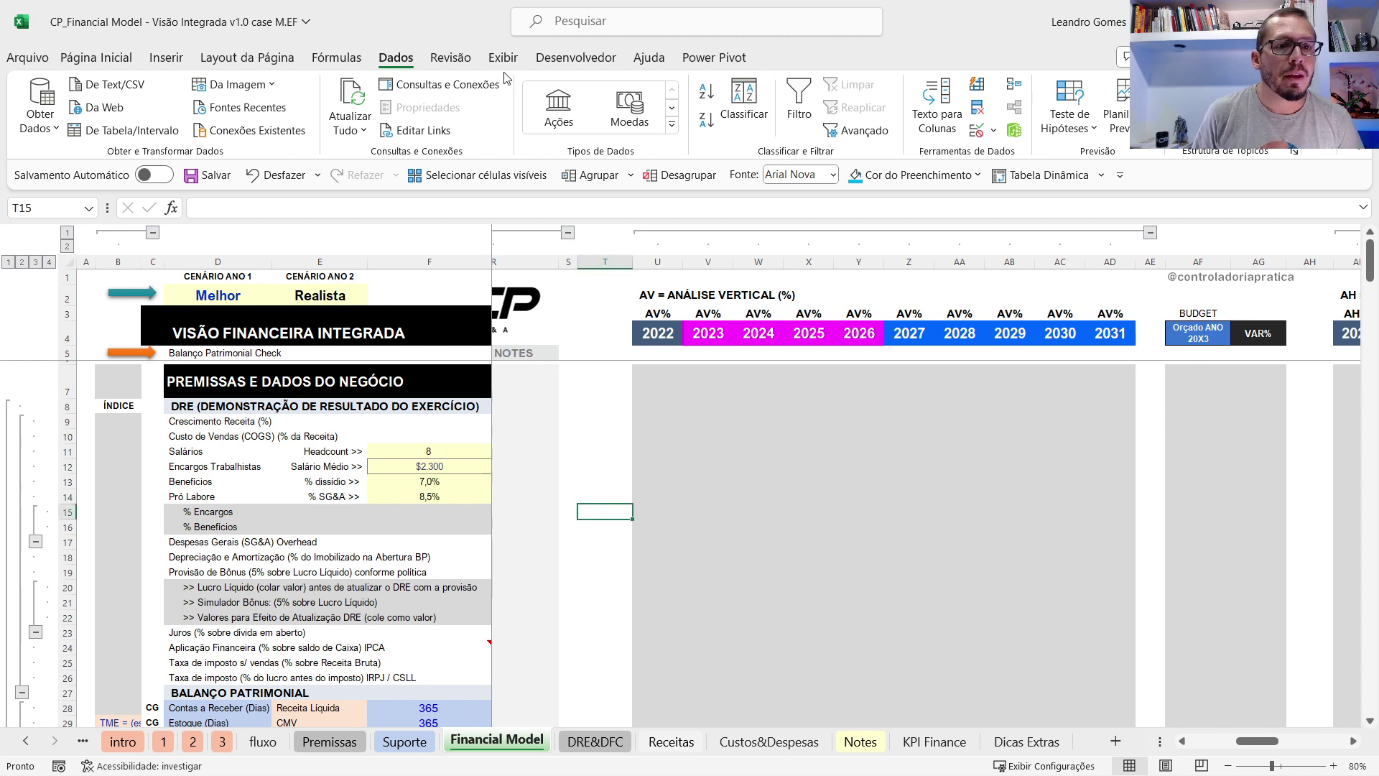
pyautogui.click(993, 131)
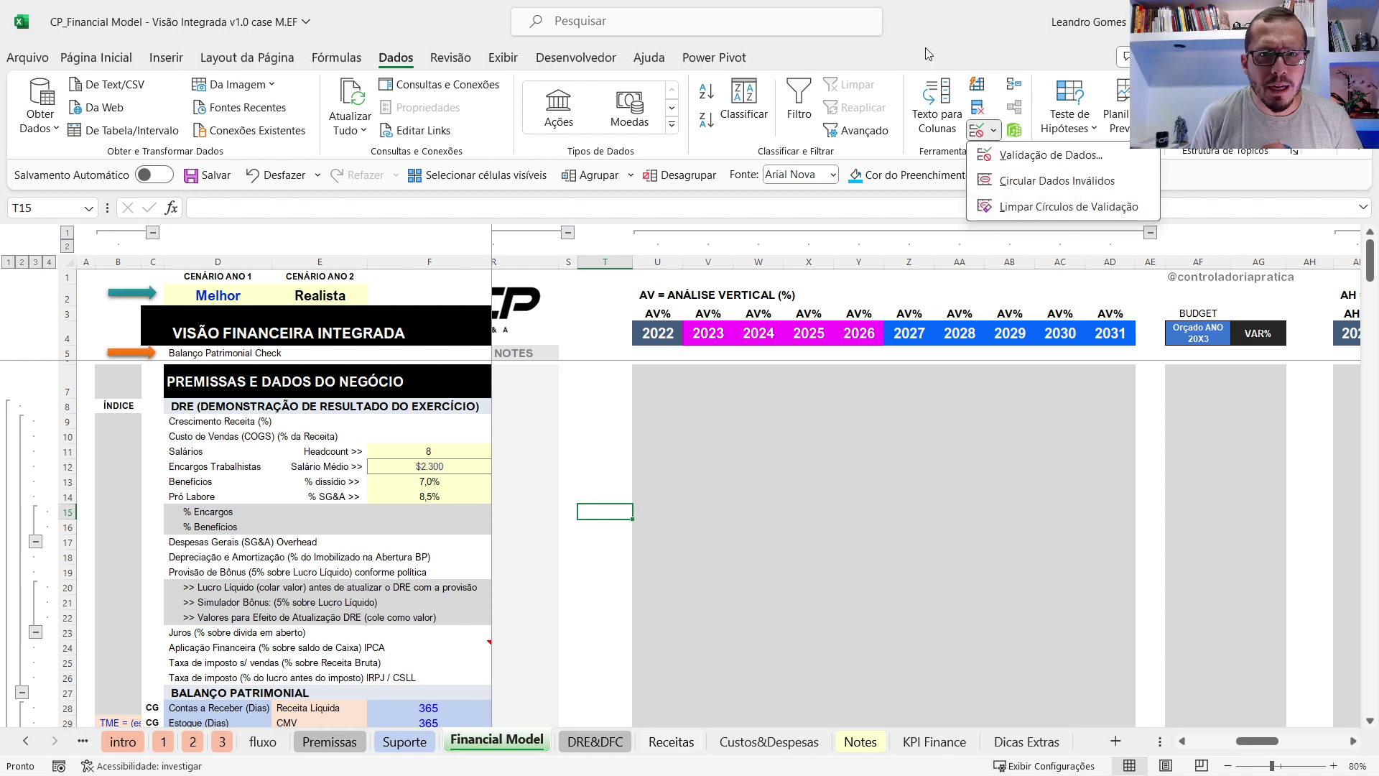
pyautogui.click(951, 34)
pyautogui.click(1090, 133)
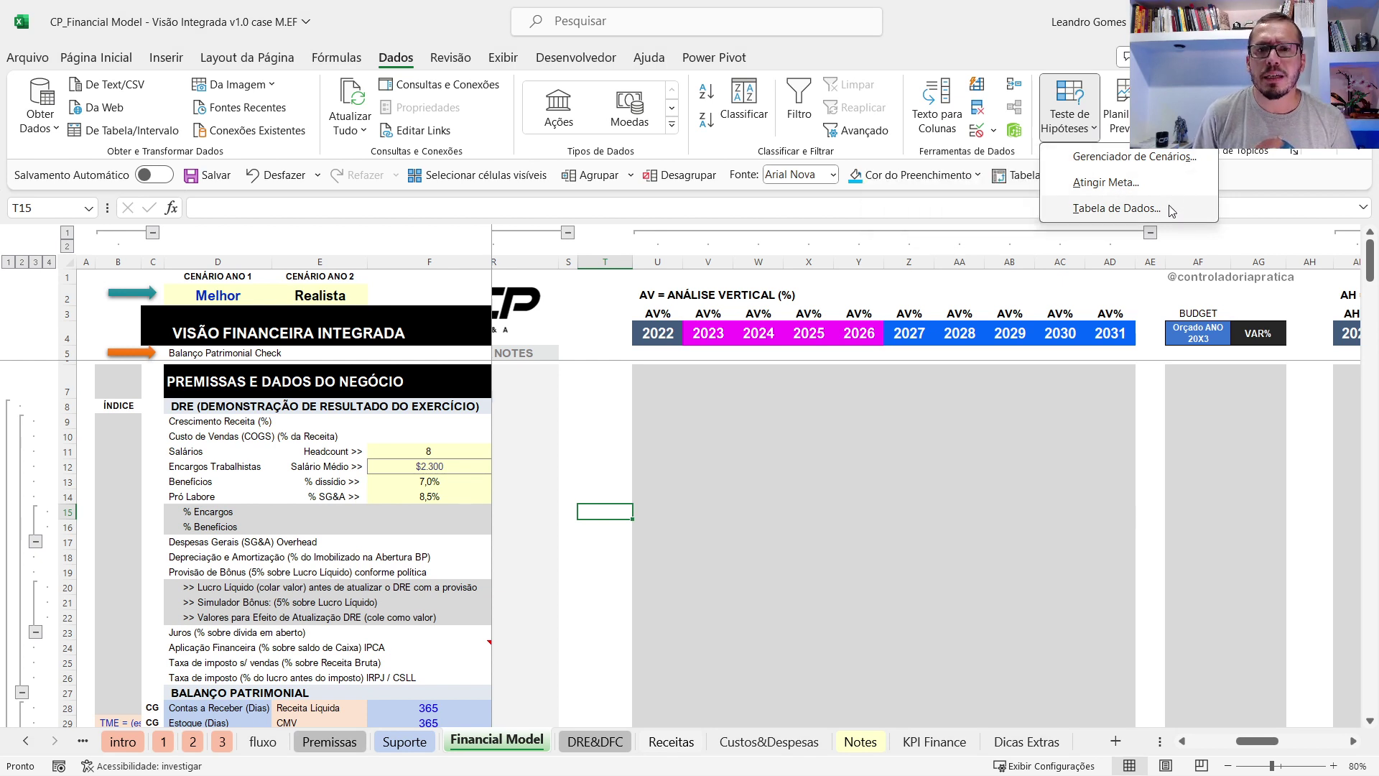
pyautogui.click(1106, 182)
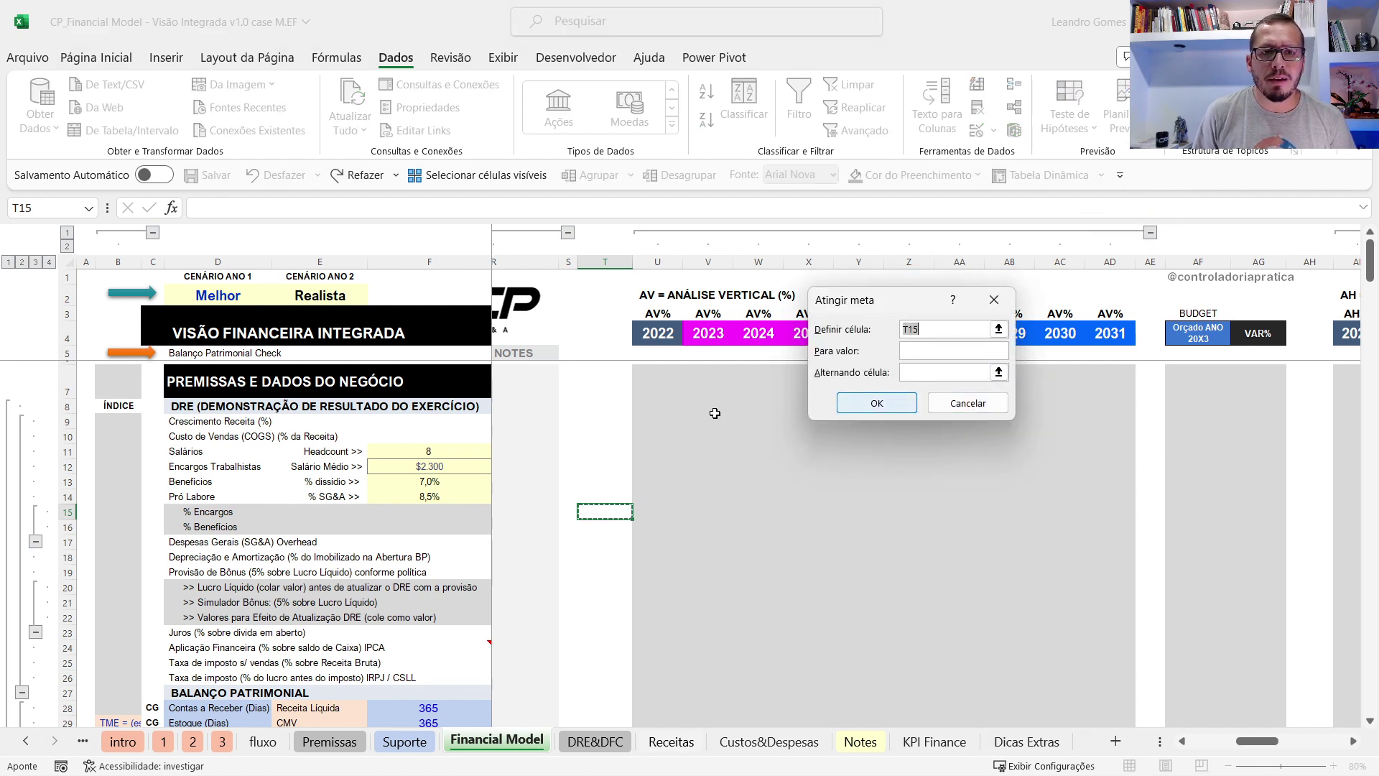
pyautogui.click(964, 402)
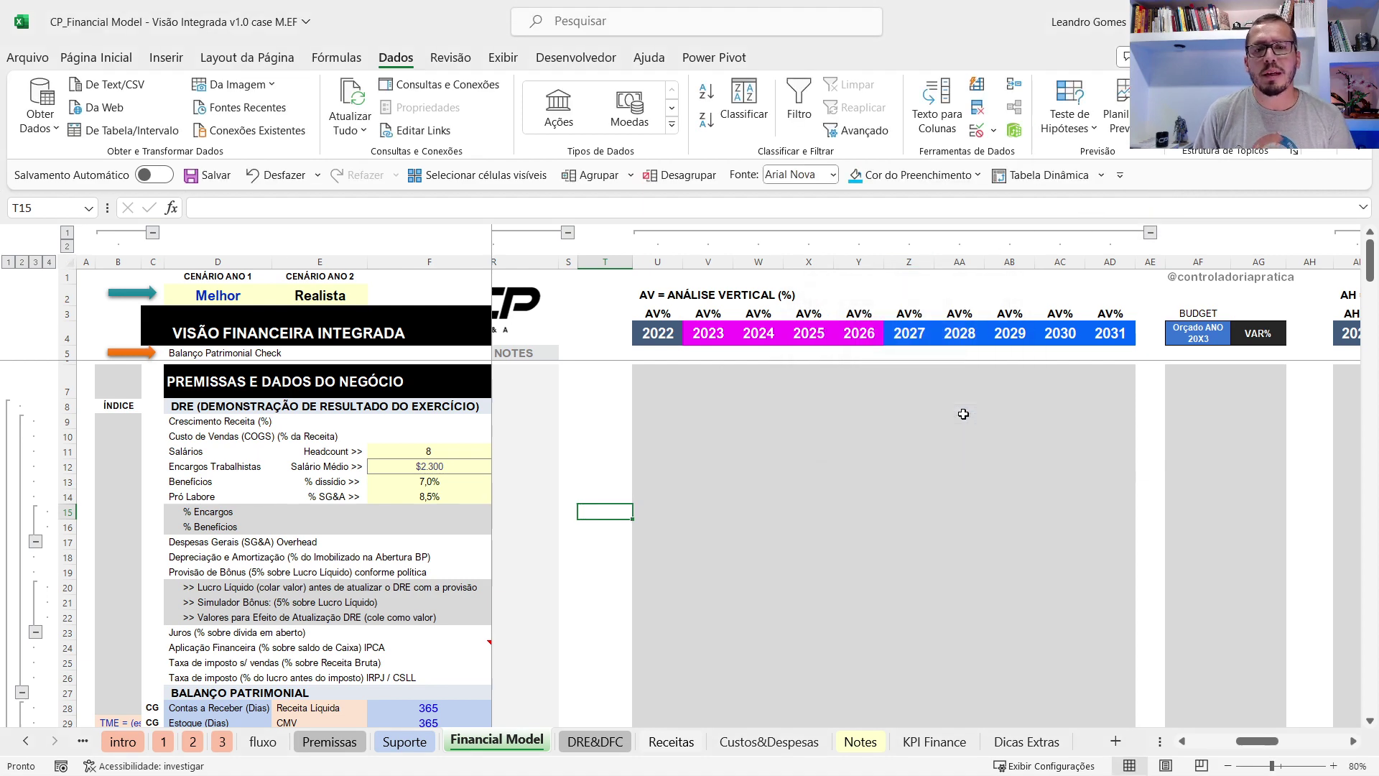
# Highlight the Headcount to % SG&A assumptions in E11:F14 and collapse the grouped % Encargos and % Benefícios rows.
pyautogui.click(199, 454)
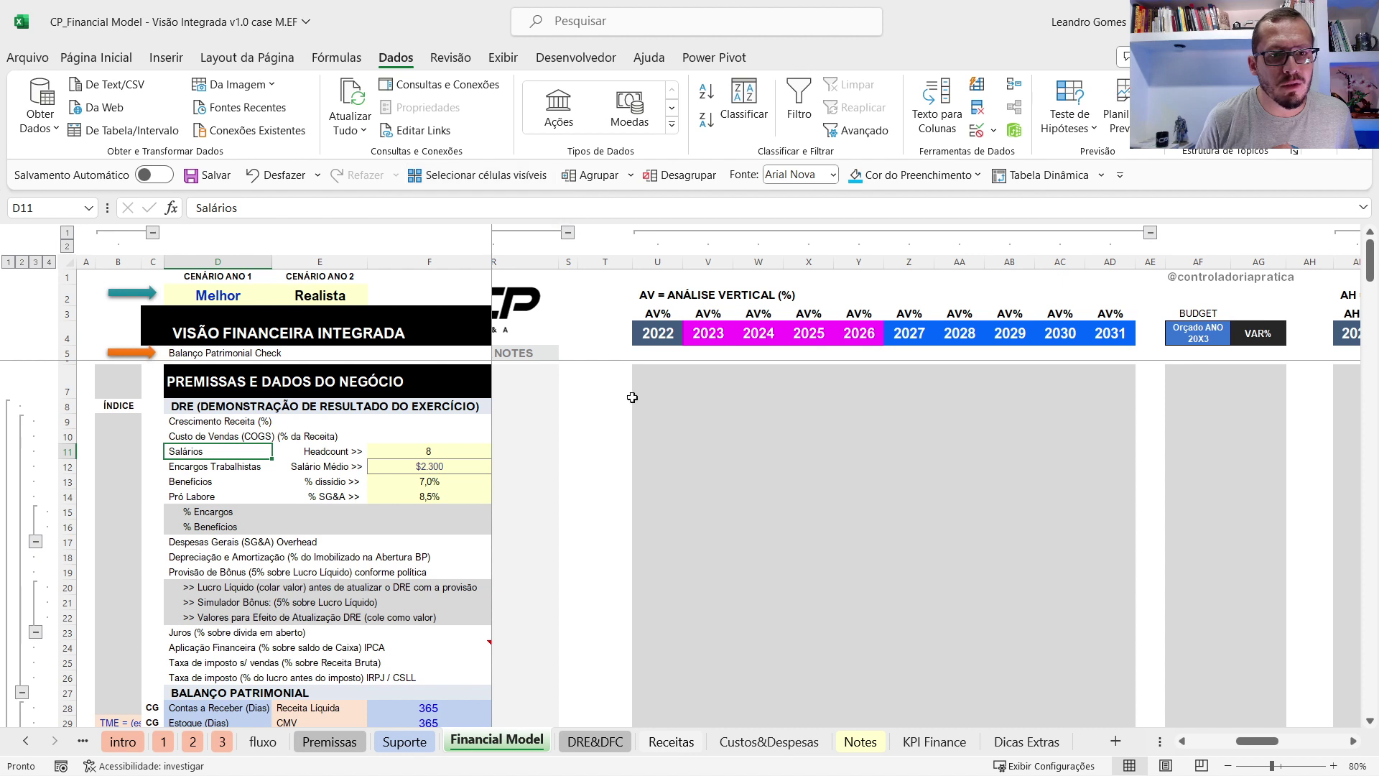
pyautogui.moveTo(317, 451); pyautogui.dragTo(355, 494)
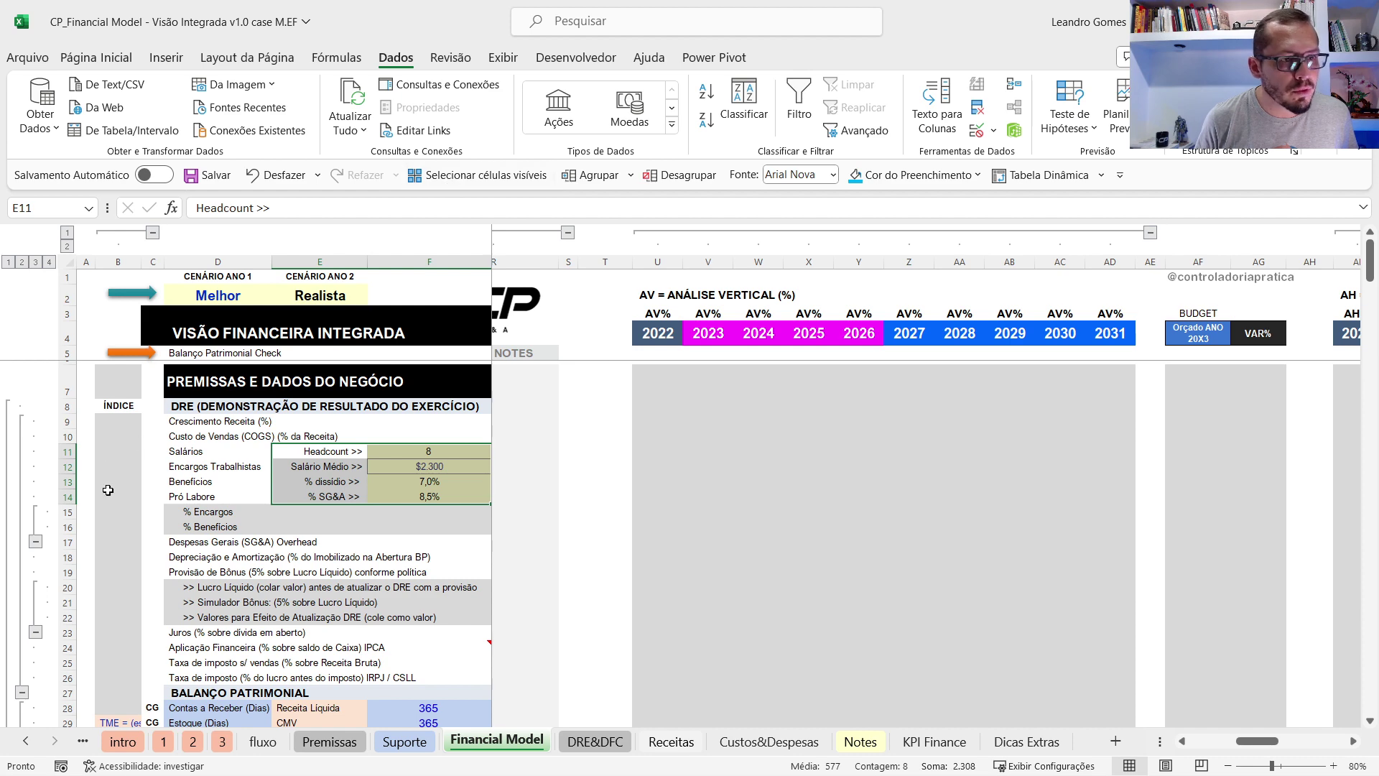
pyautogui.scroll(-2, 120, 493)
pyautogui.click(35, 451)
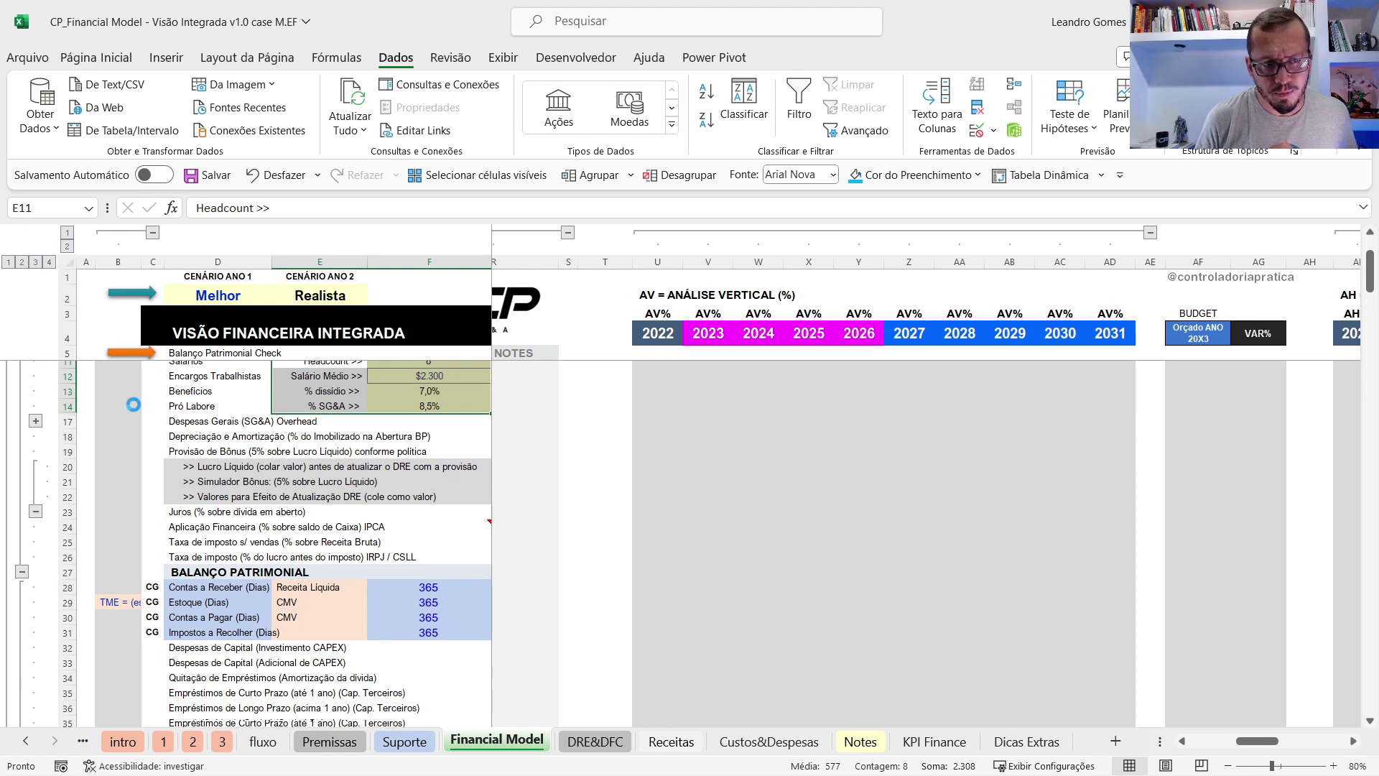
pyautogui.scroll(2, 133, 404)
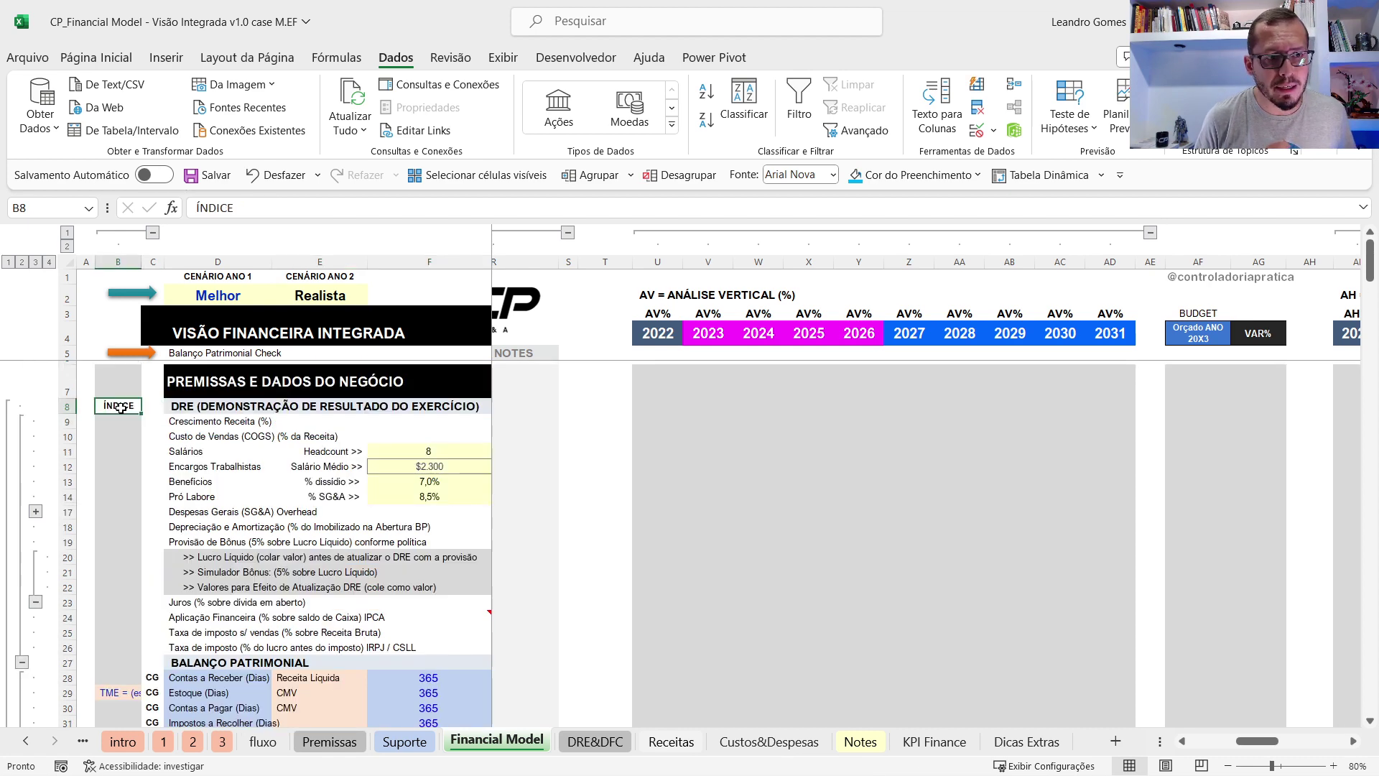
# Highlight rows 14 to 23 of the assumptions and show the grouping (Agrupar) and PivotTable (Tabela Dinâmica) options.
pyautogui.click(118, 489)
pyautogui.moveTo(119, 490); pyautogui.dragTo(431, 602)
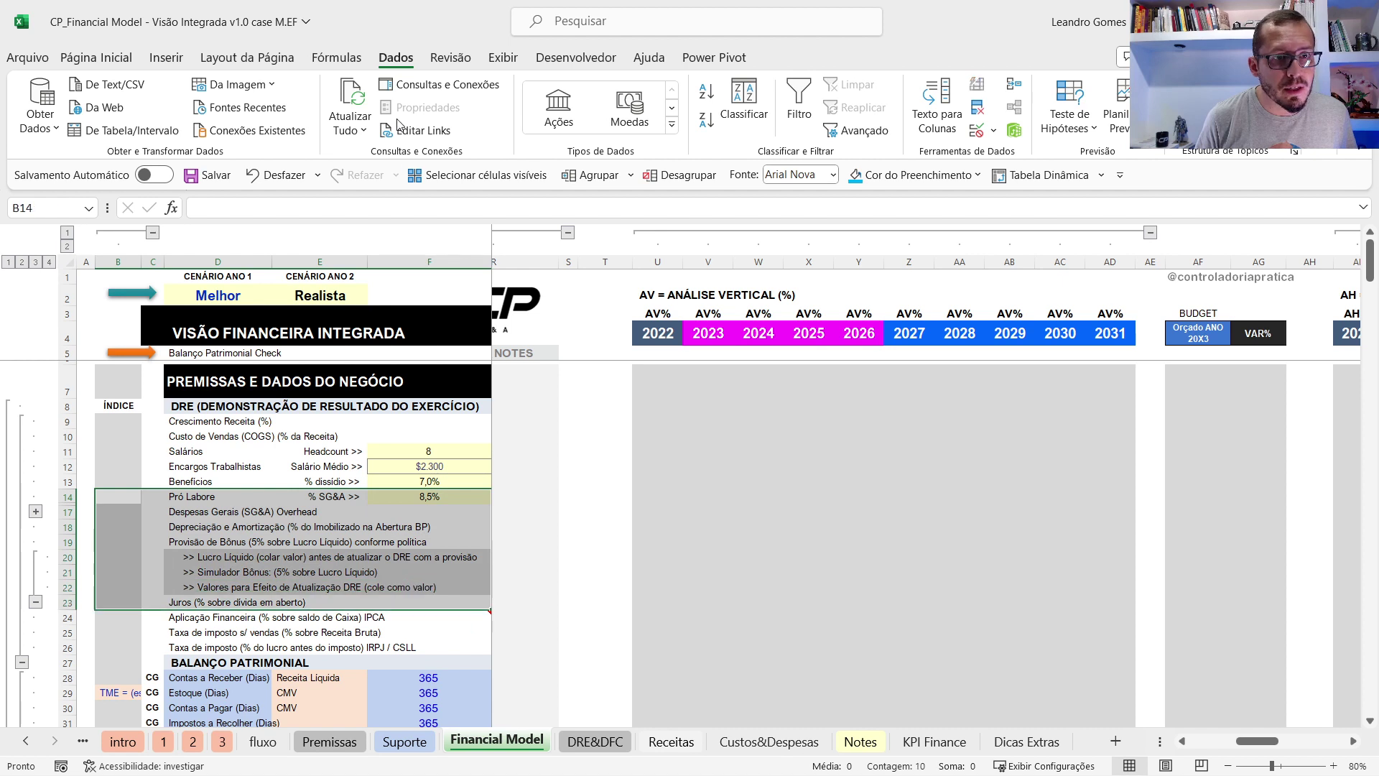
pyautogui.click(477, 174)
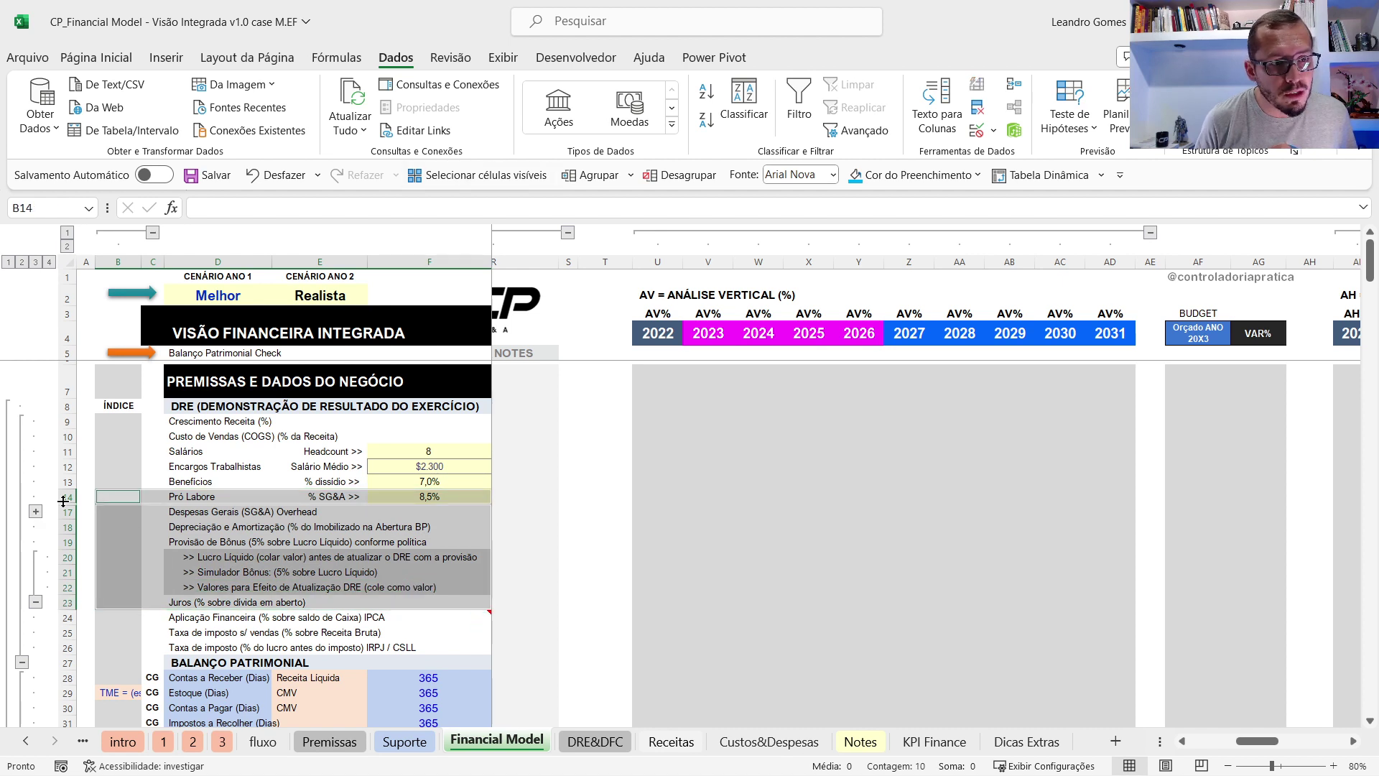
pyautogui.click(531, 481)
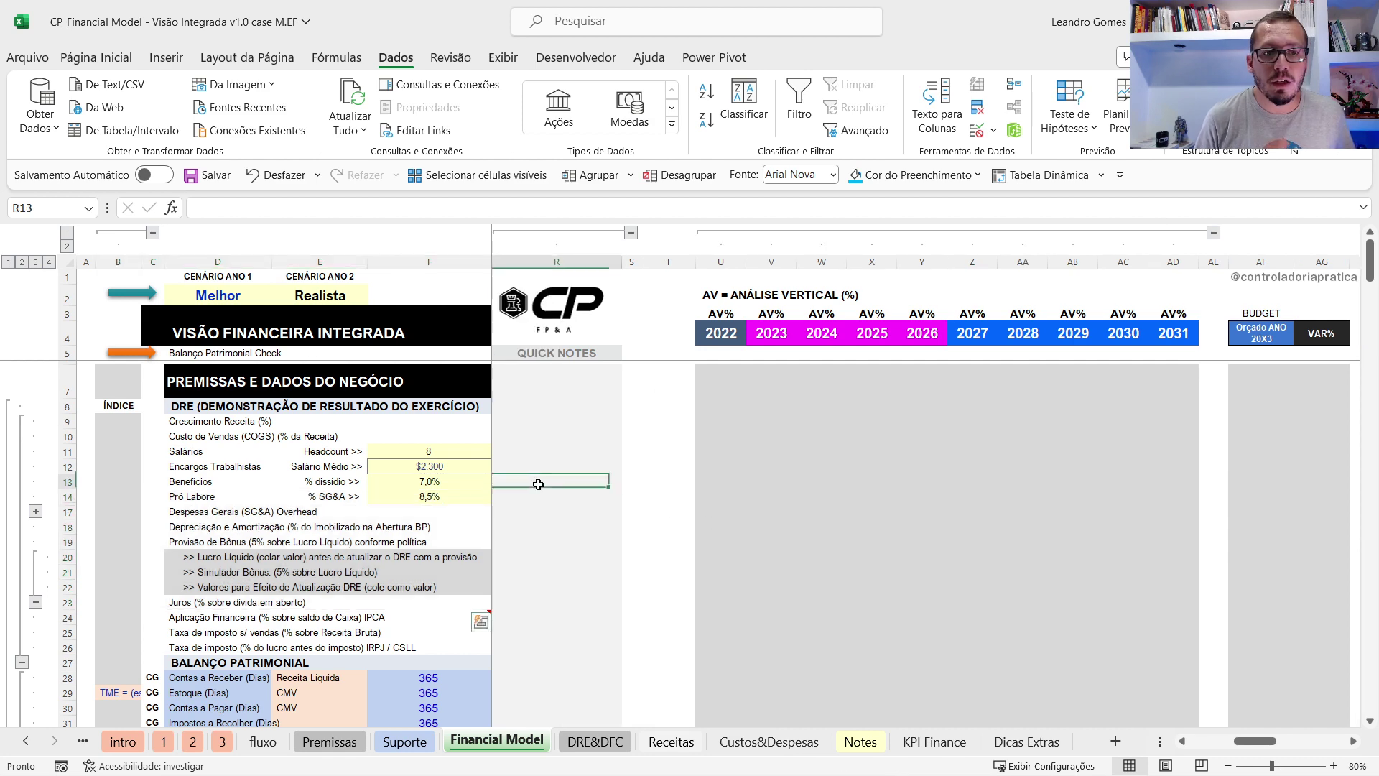
pyautogui.click(630, 176)
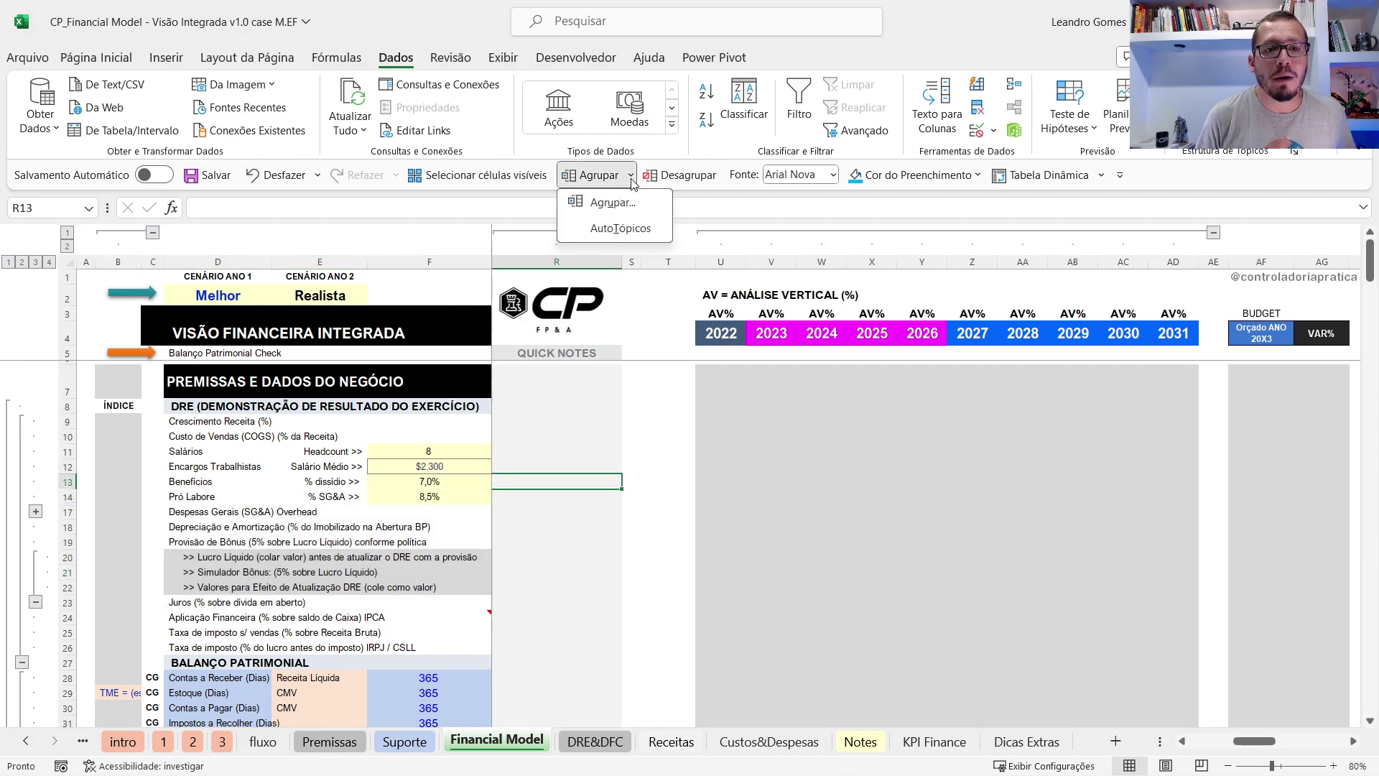
pyautogui.click(724, 474)
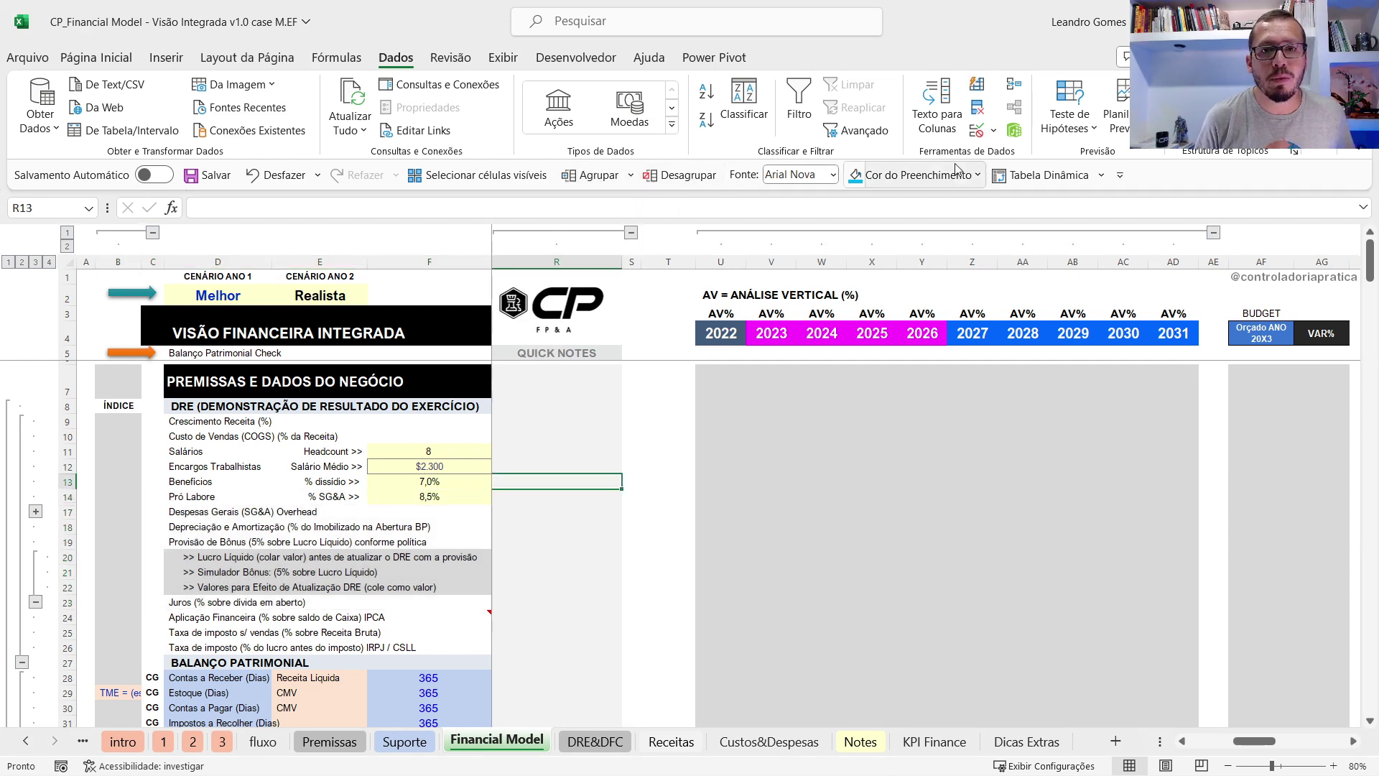
pyautogui.click(1101, 175)
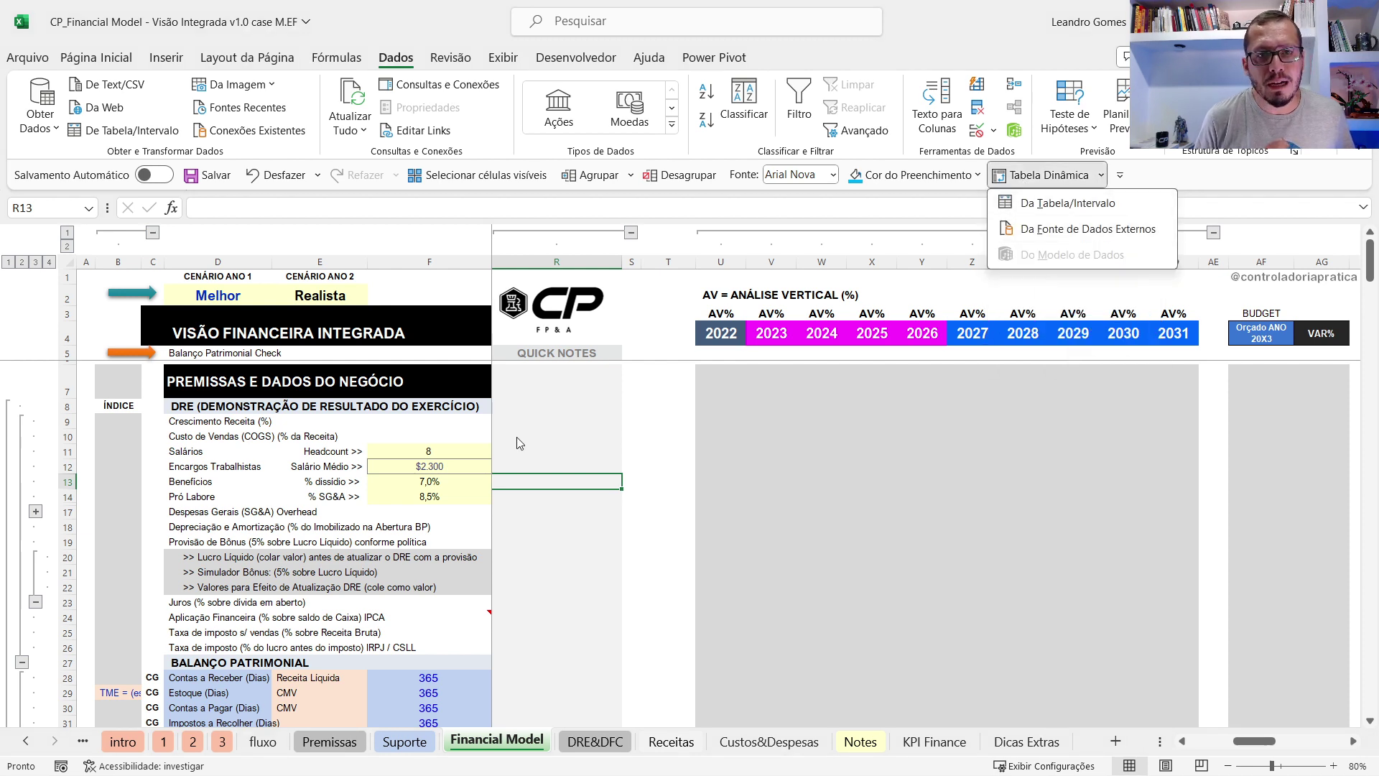
pyautogui.click(559, 392)
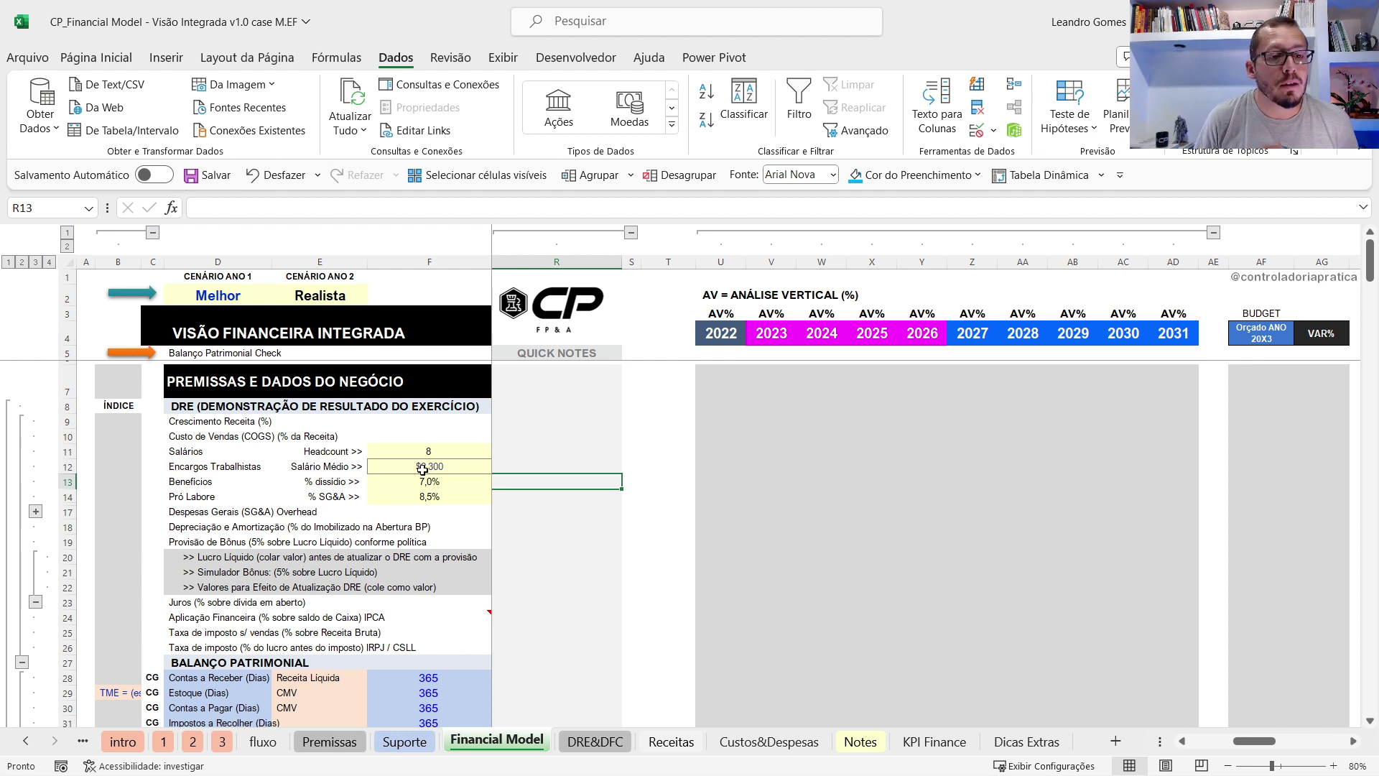
# Select W11:W17, show the conditional formatting options including icon sets, and open the rules manager.
pyautogui.click(319, 466)
pyautogui.click(780, 336)
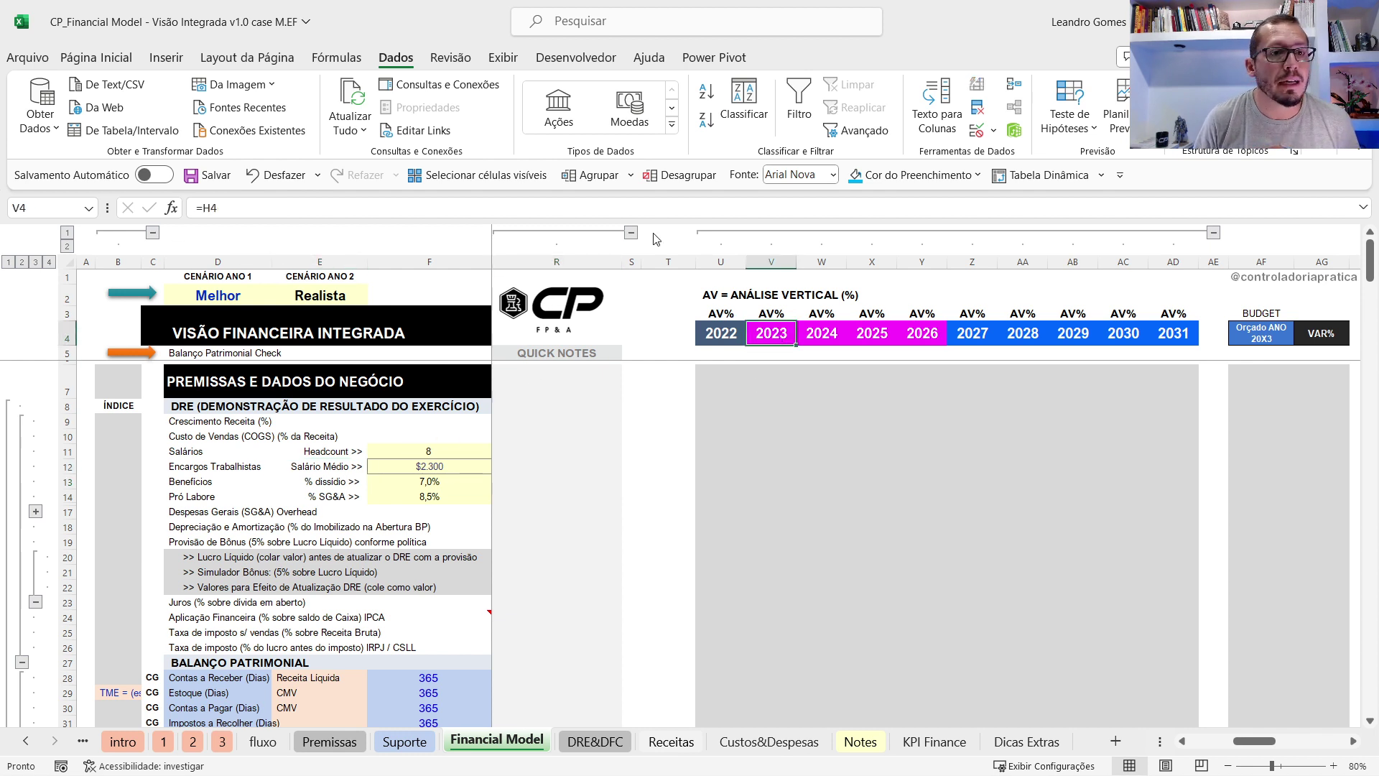
pyautogui.moveTo(824, 446); pyautogui.dragTo(824, 514)
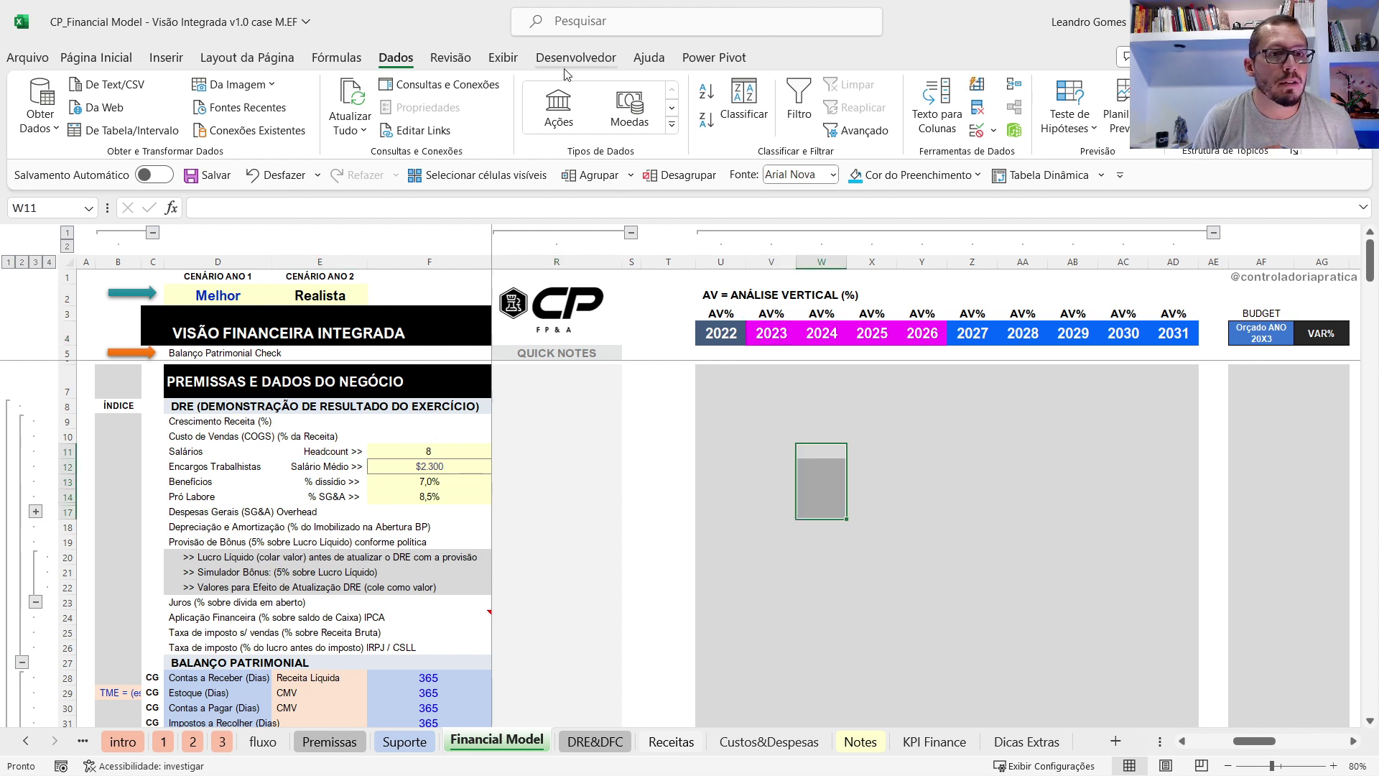
pyautogui.click(97, 57)
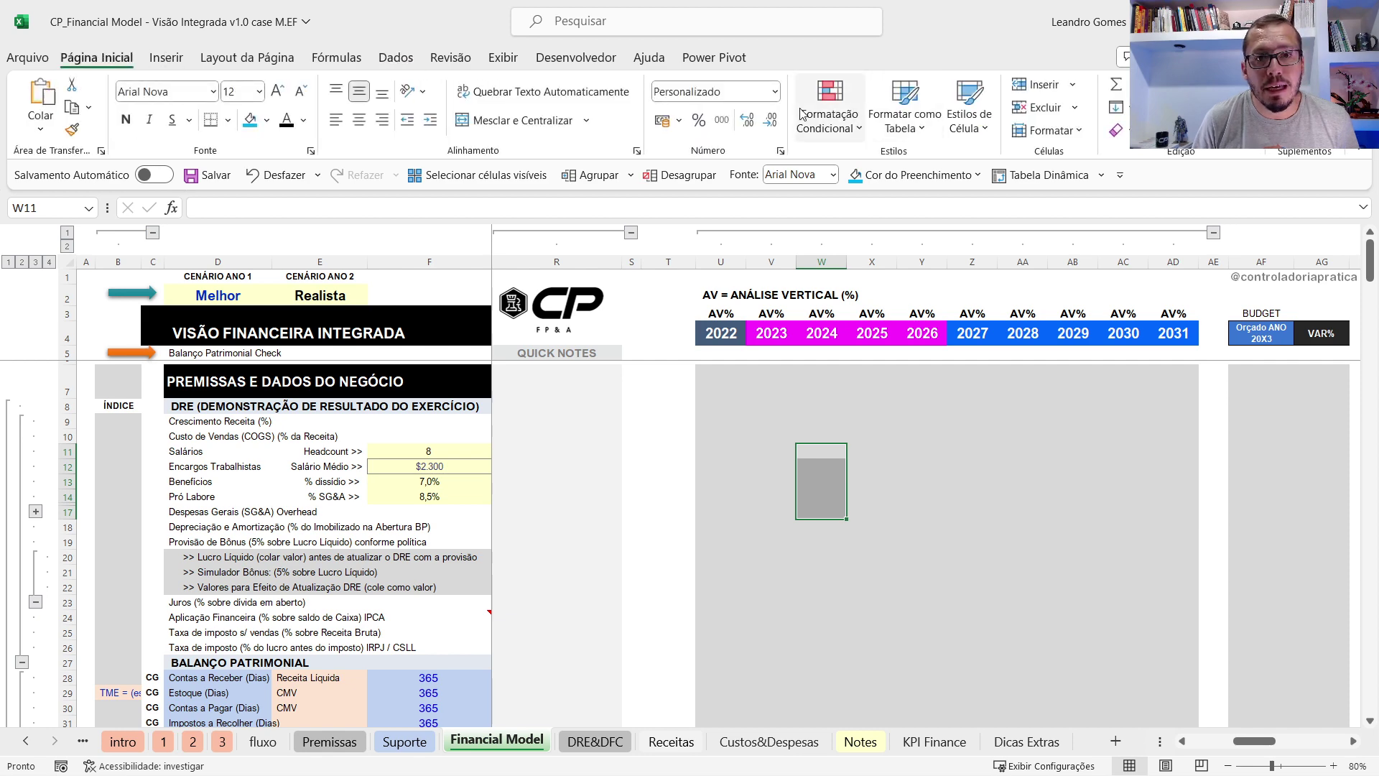
pyautogui.click(827, 121)
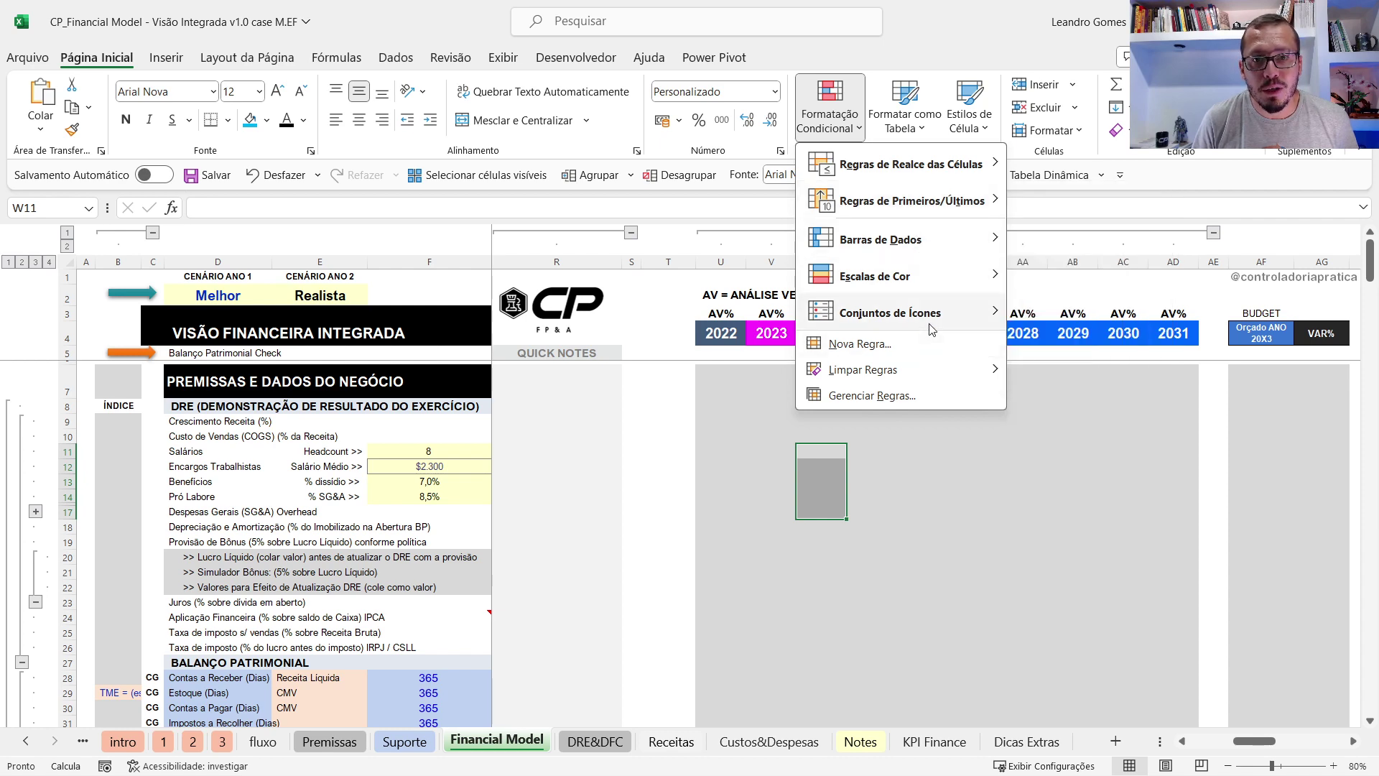
pyautogui.moveTo(931, 322)
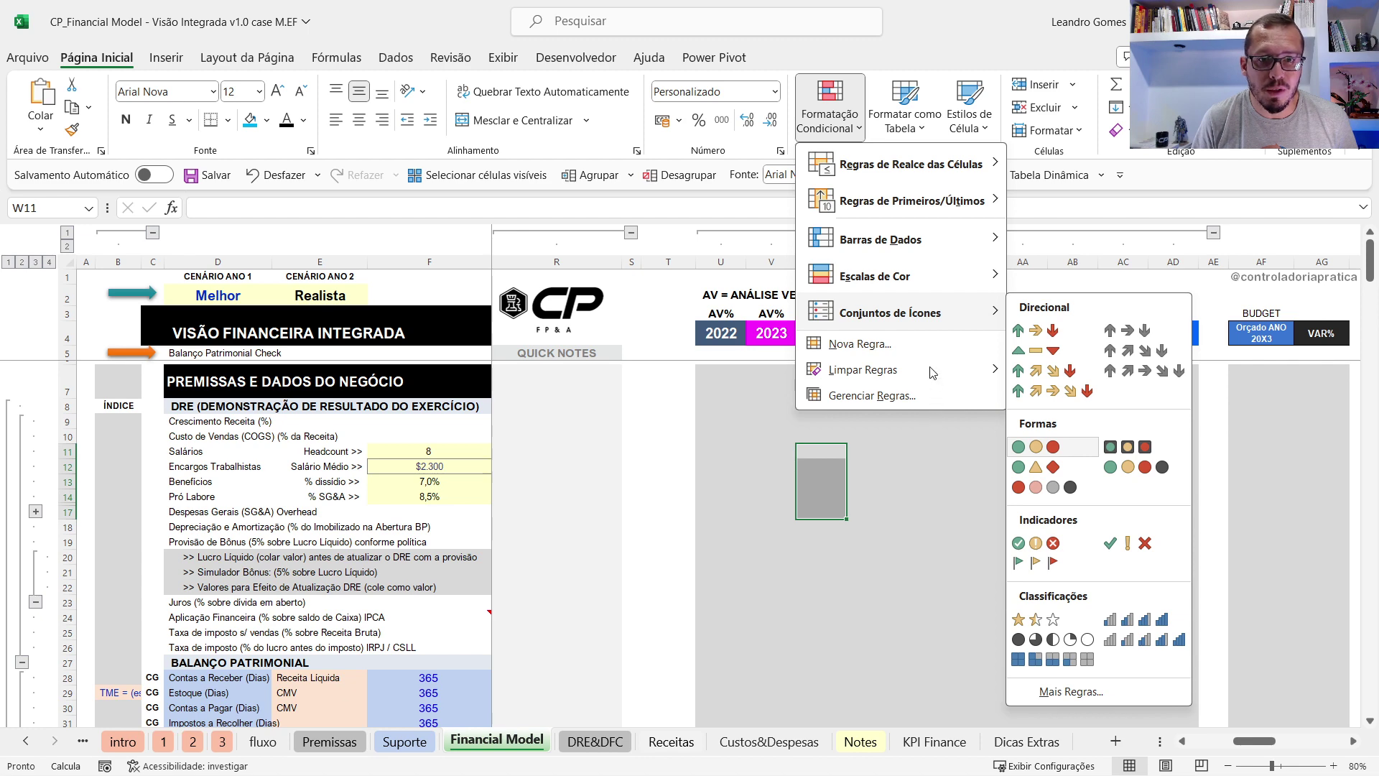
pyautogui.click(928, 396)
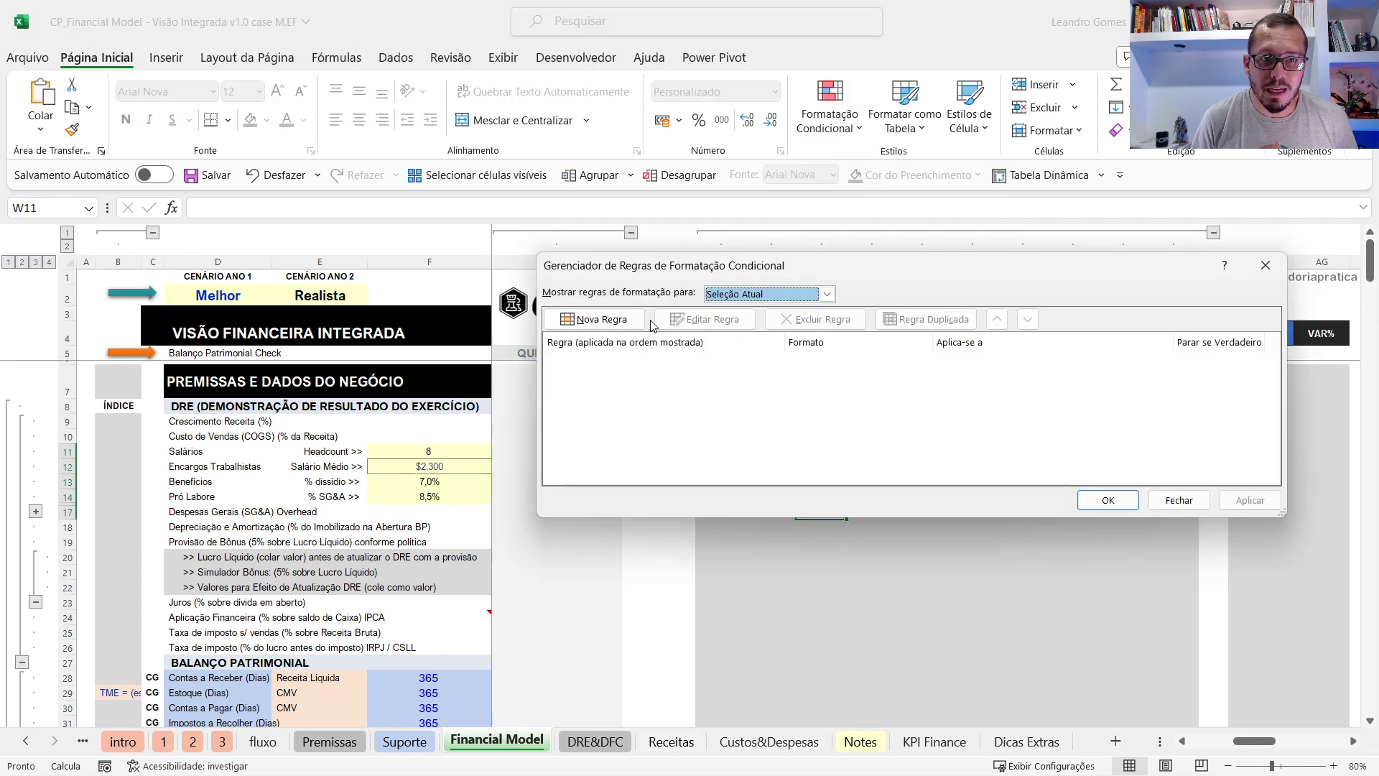
# Look through the new conditional formatting rule types, up to values above or below average, and cancel both dialogs.
pyautogui.click(597, 319)
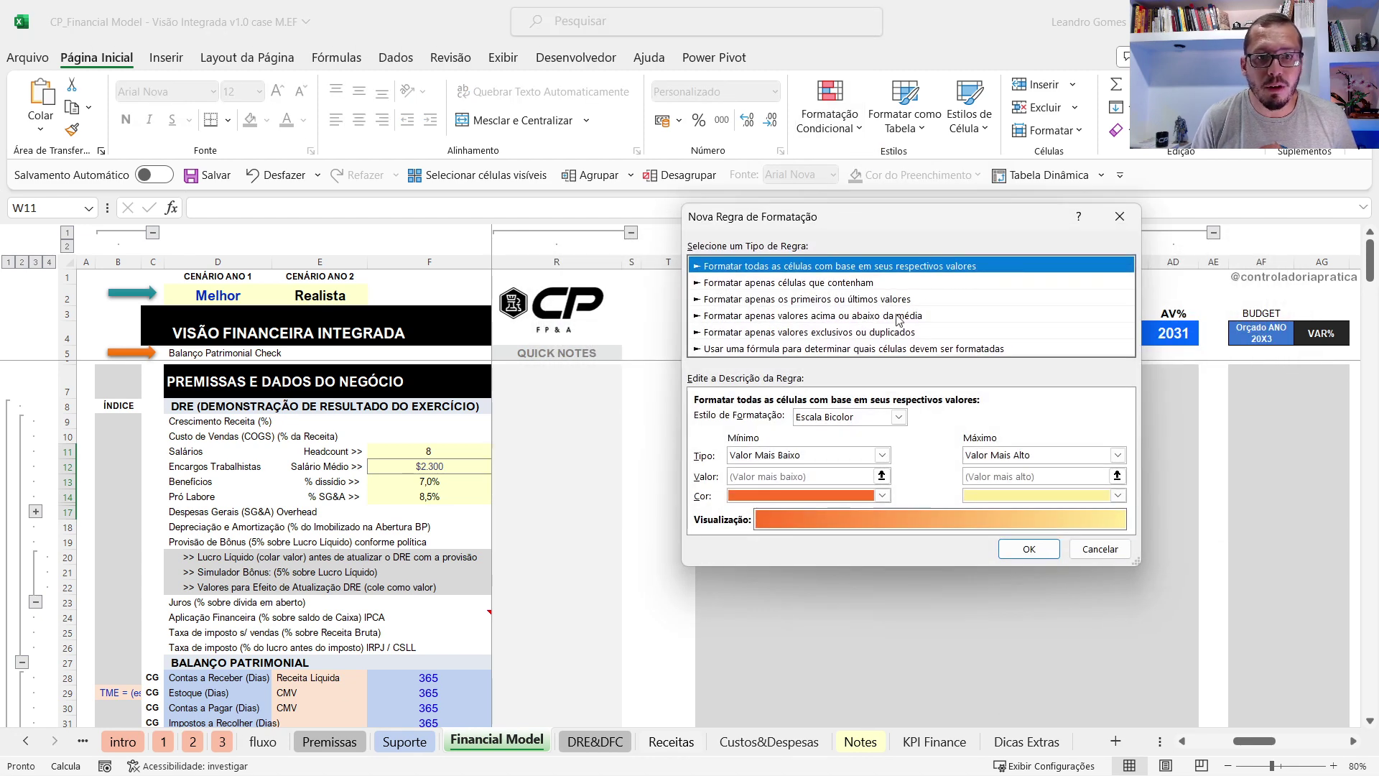
pyautogui.click(830, 284)
pyautogui.click(833, 299)
pyautogui.click(836, 316)
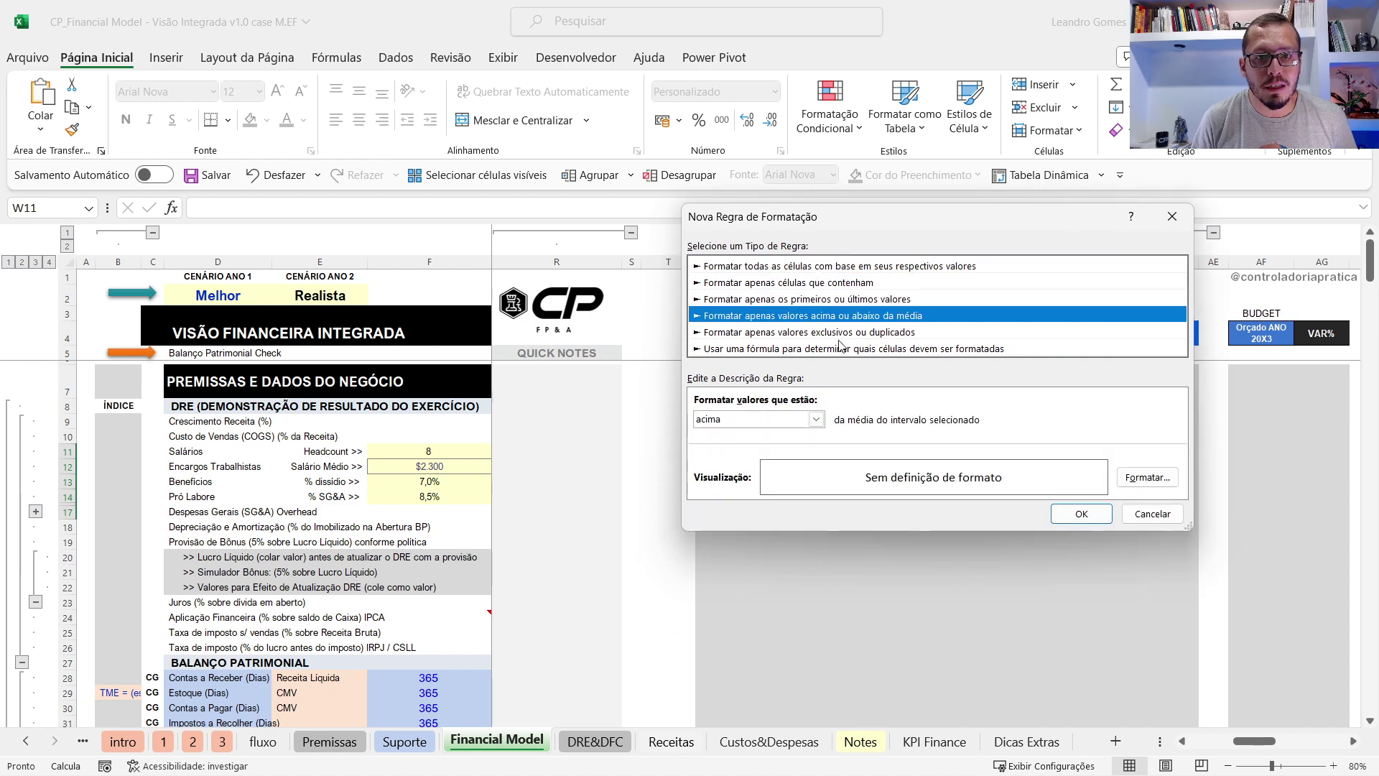
pyautogui.click(1152, 514)
pyautogui.click(1176, 496)
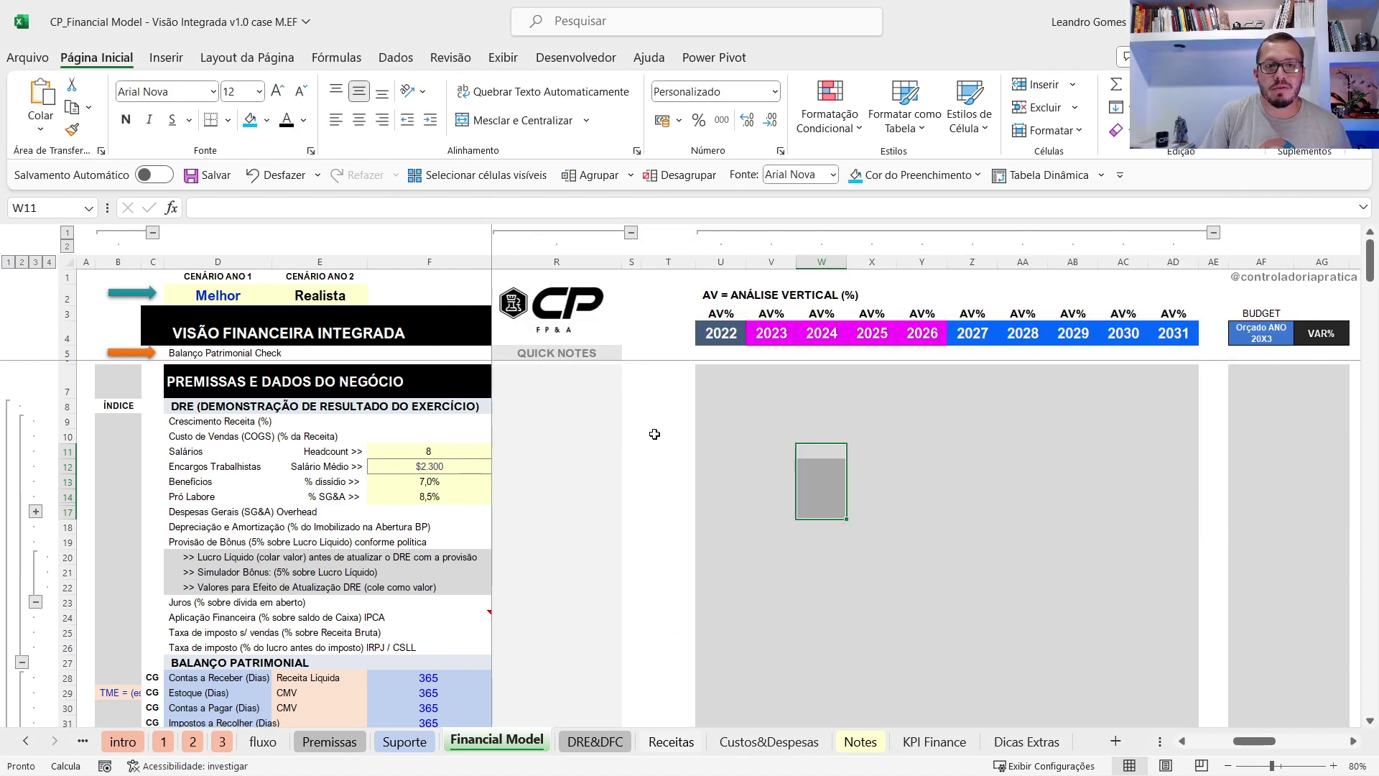
# Switch to the Rateio de Custos por Filiais-Departamento workbook, view its Apresentação sheet and return to DRE Anual-Filiais-Deptos.
pyautogui.click(351, 514)
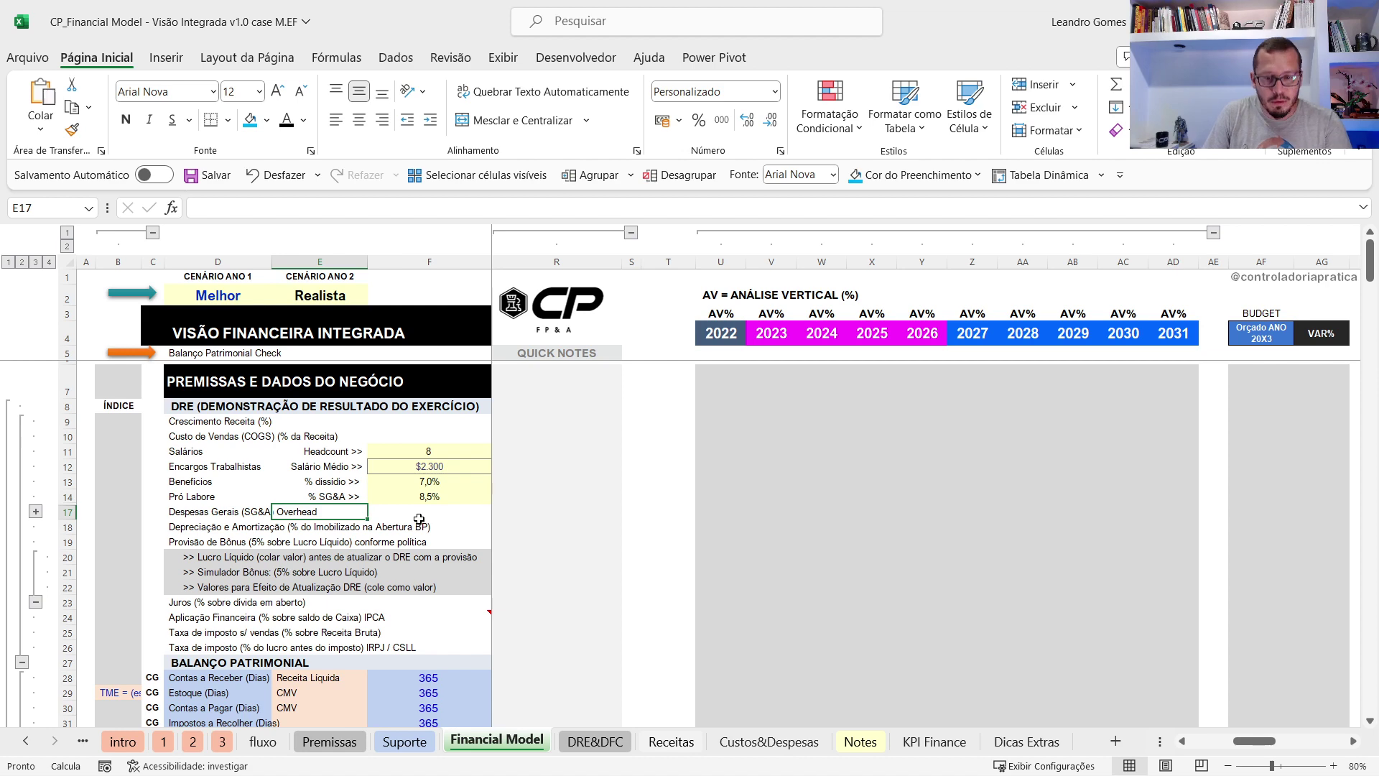
pyautogui.moveTo(347, 756)
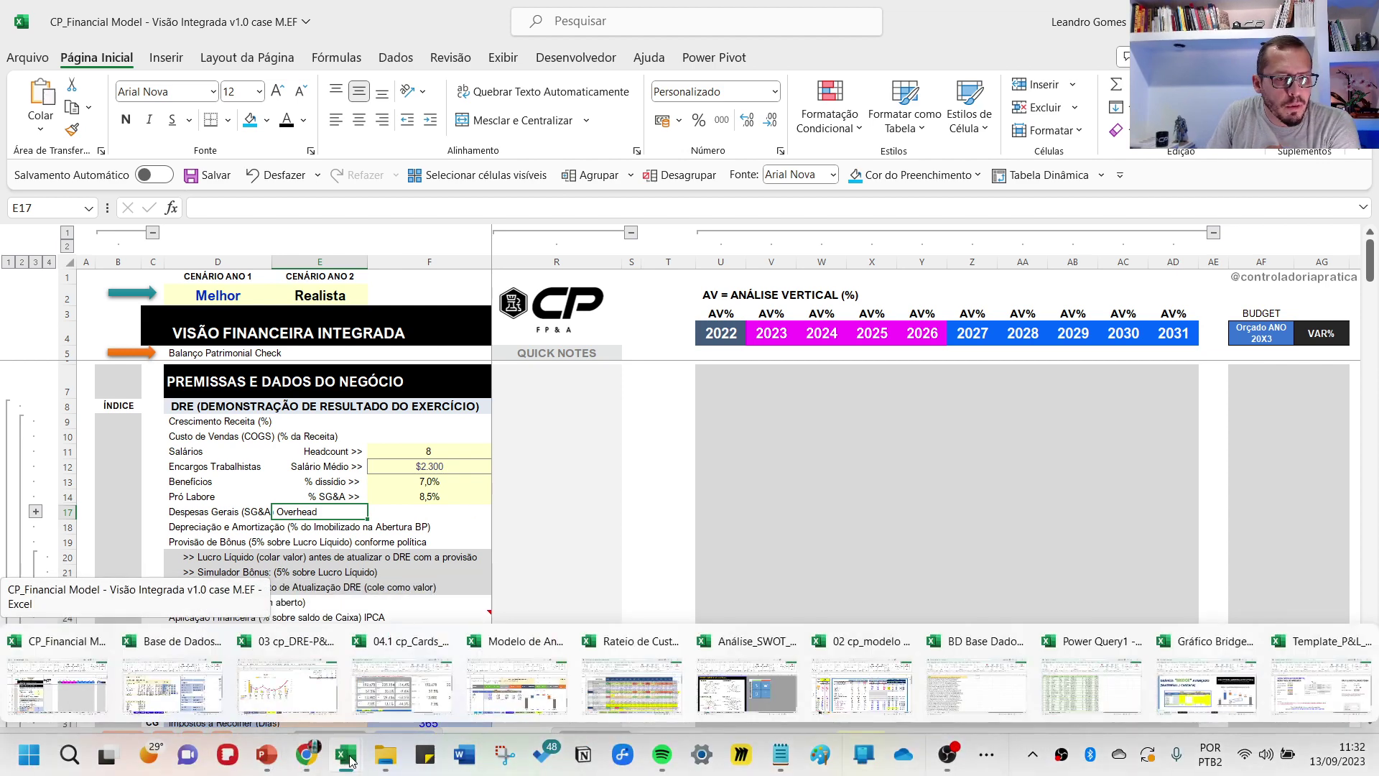
pyautogui.click(609, 690)
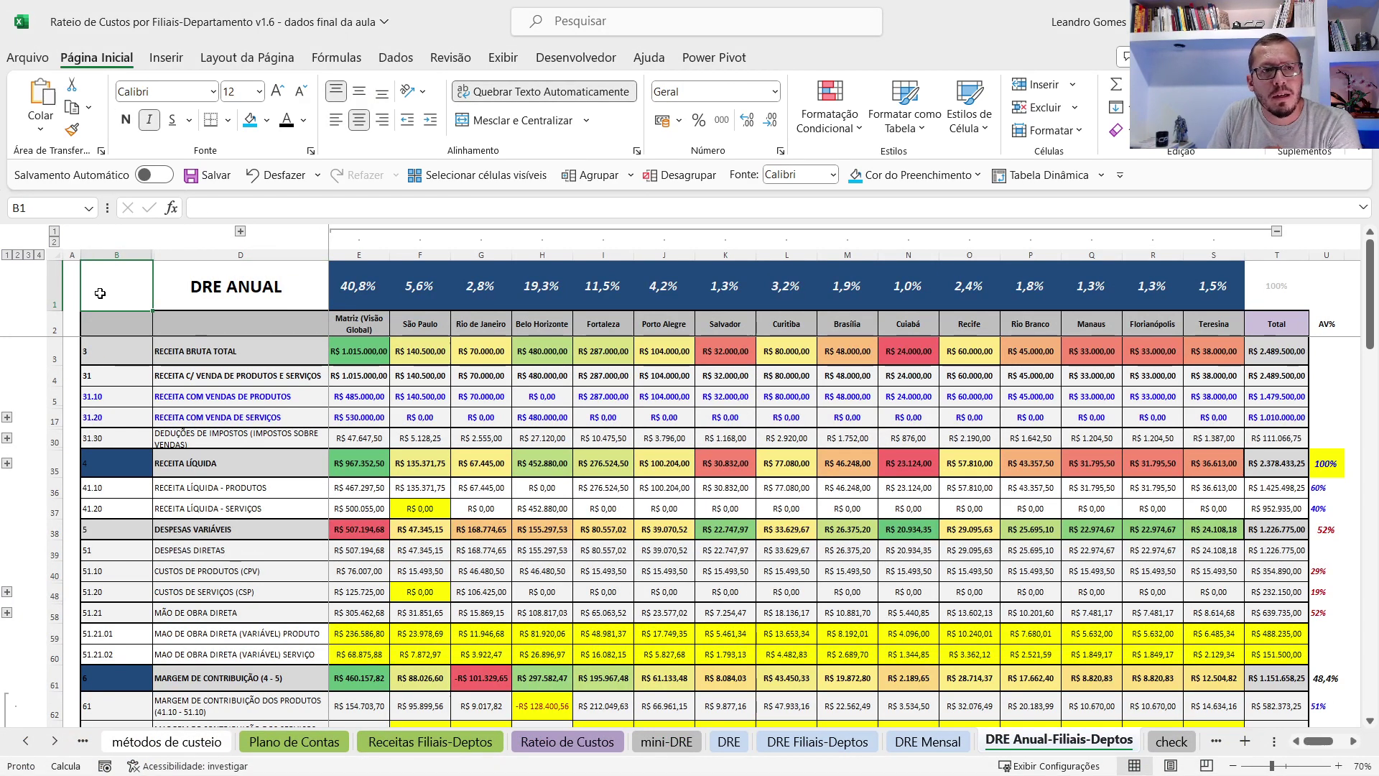
pyautogui.click(25, 741)
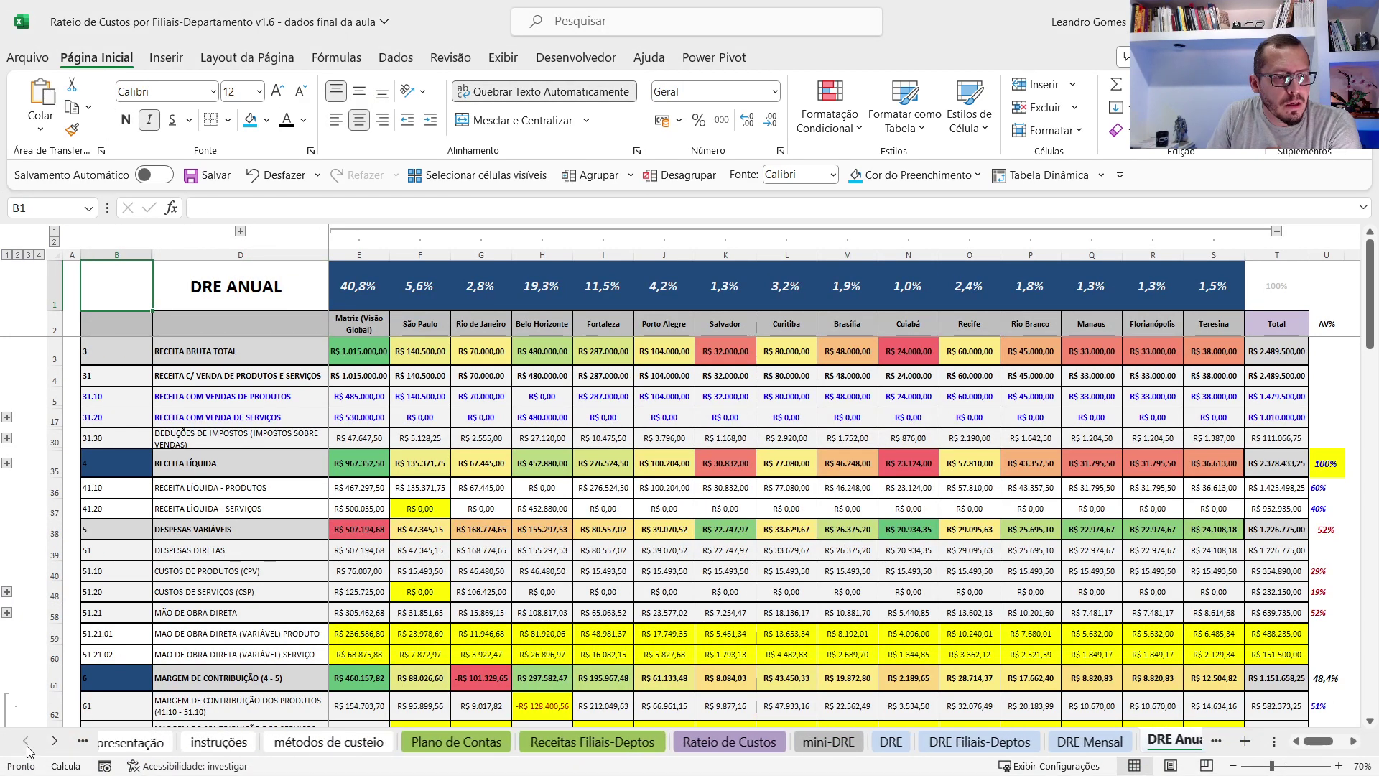
pyautogui.click(181, 743)
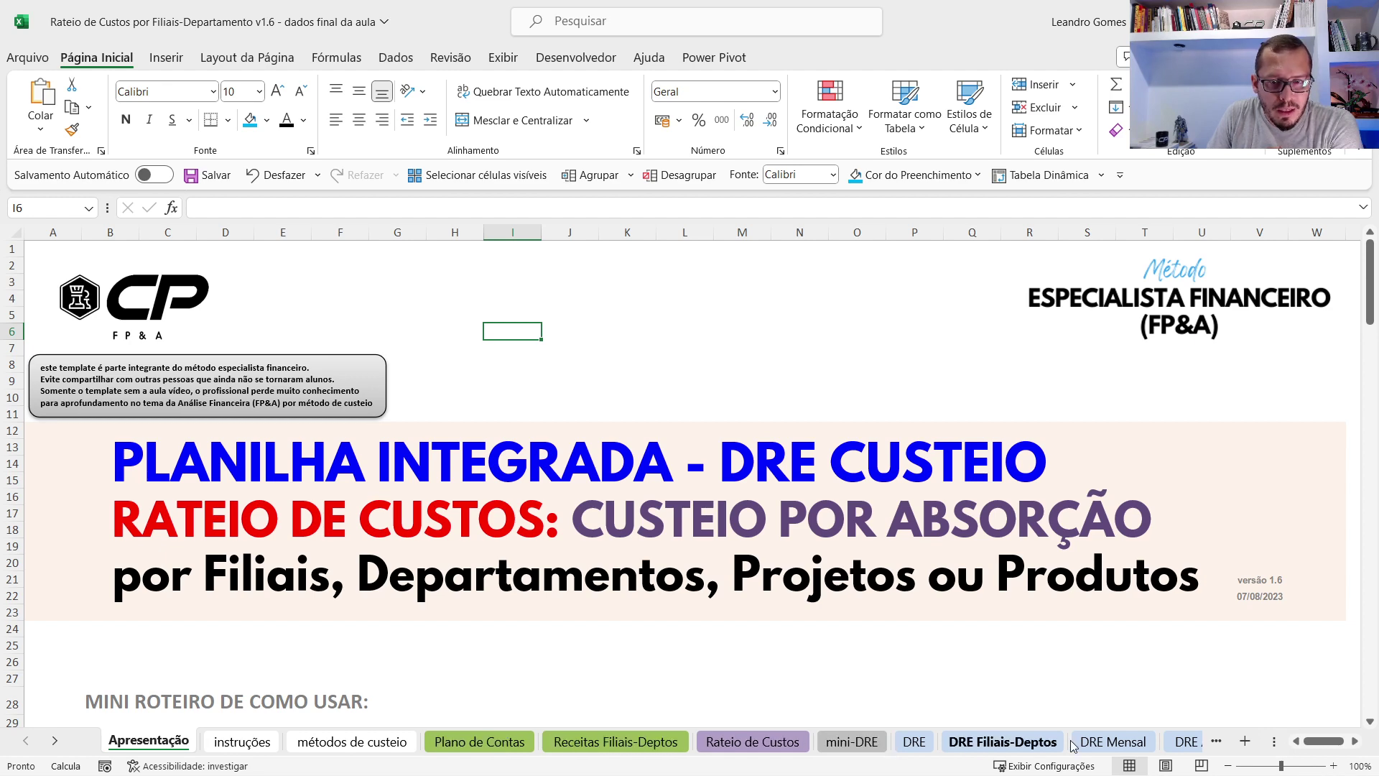
pyautogui.click(1181, 743)
# Highlight the Receita Bruta Total row from E3 to T3 and look over the annual DRE down to the branch ranking.
pyautogui.click(216, 396)
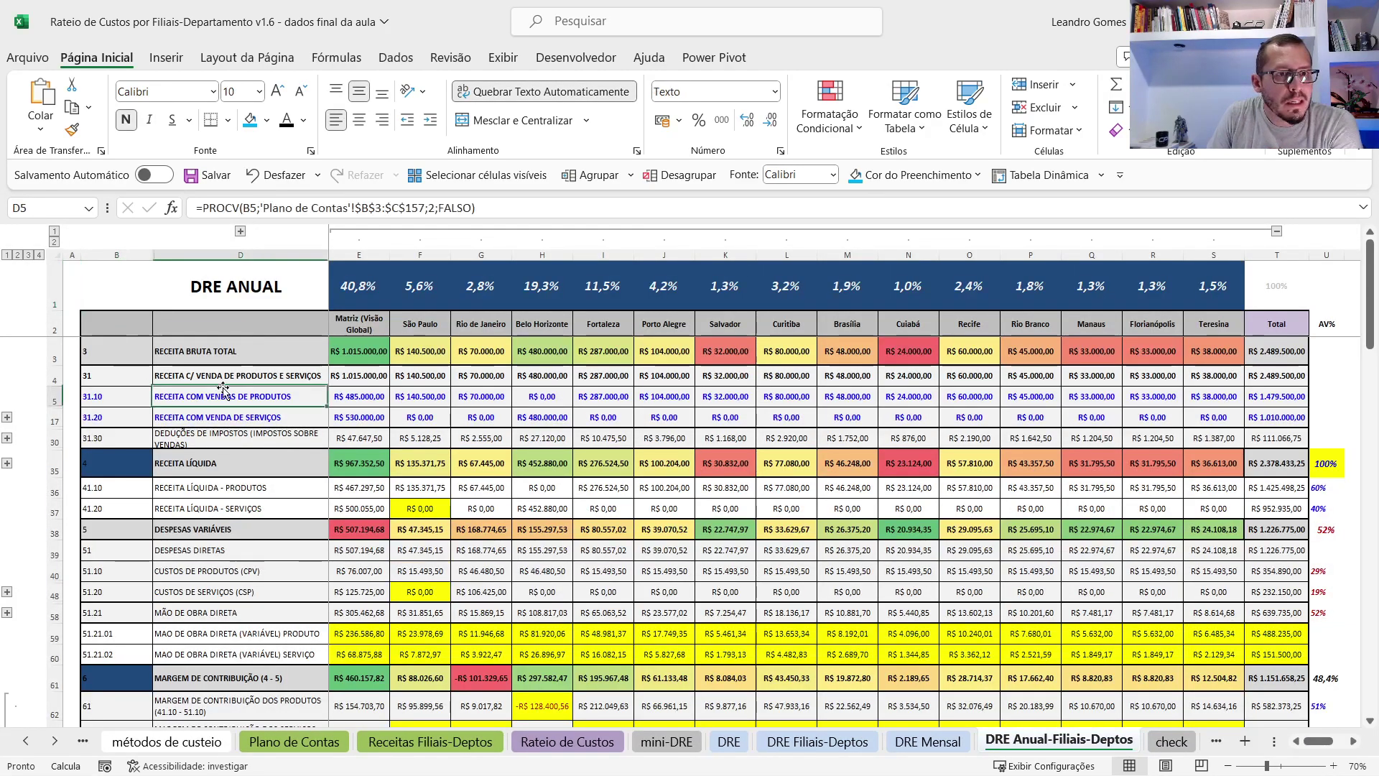
pyautogui.click(352, 349)
pyautogui.moveTo(352, 349); pyautogui.dragTo(1207, 361)
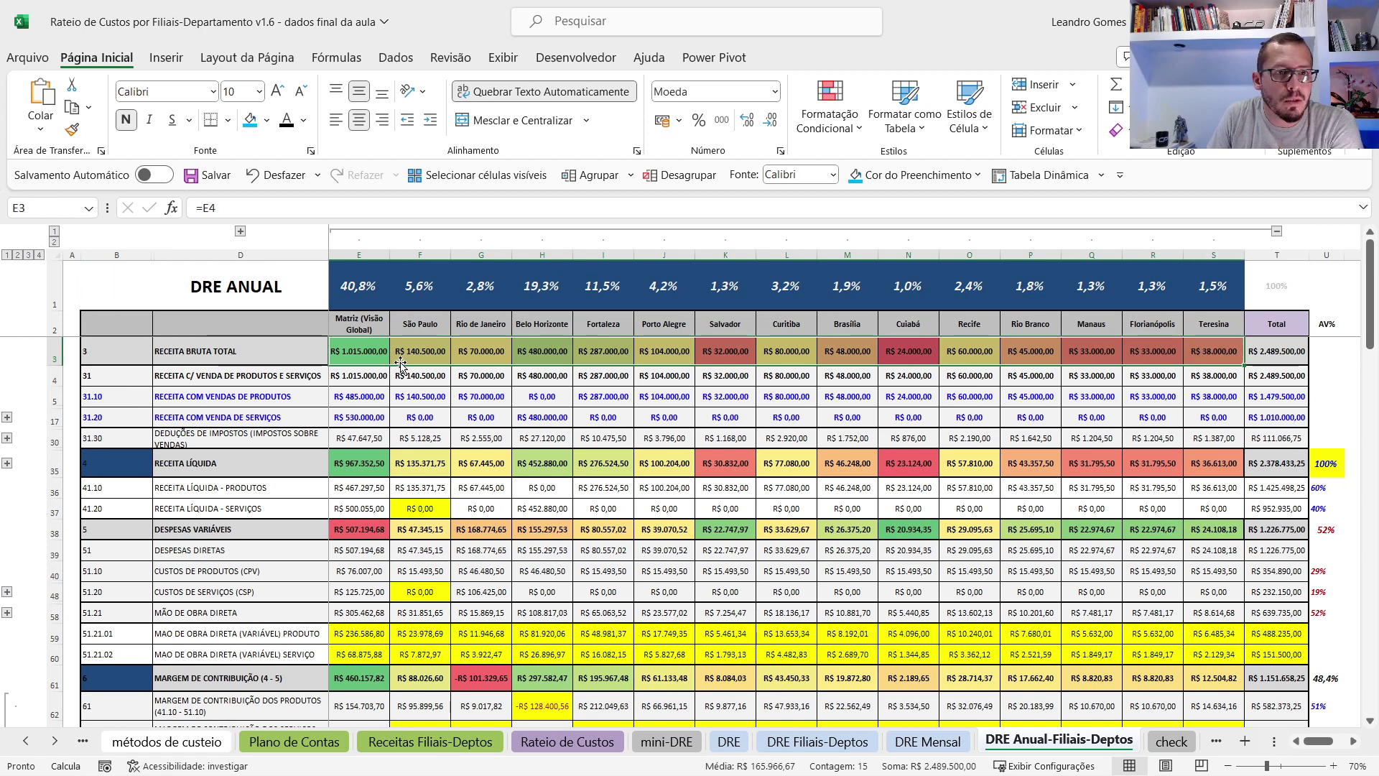
pyautogui.click(367, 345)
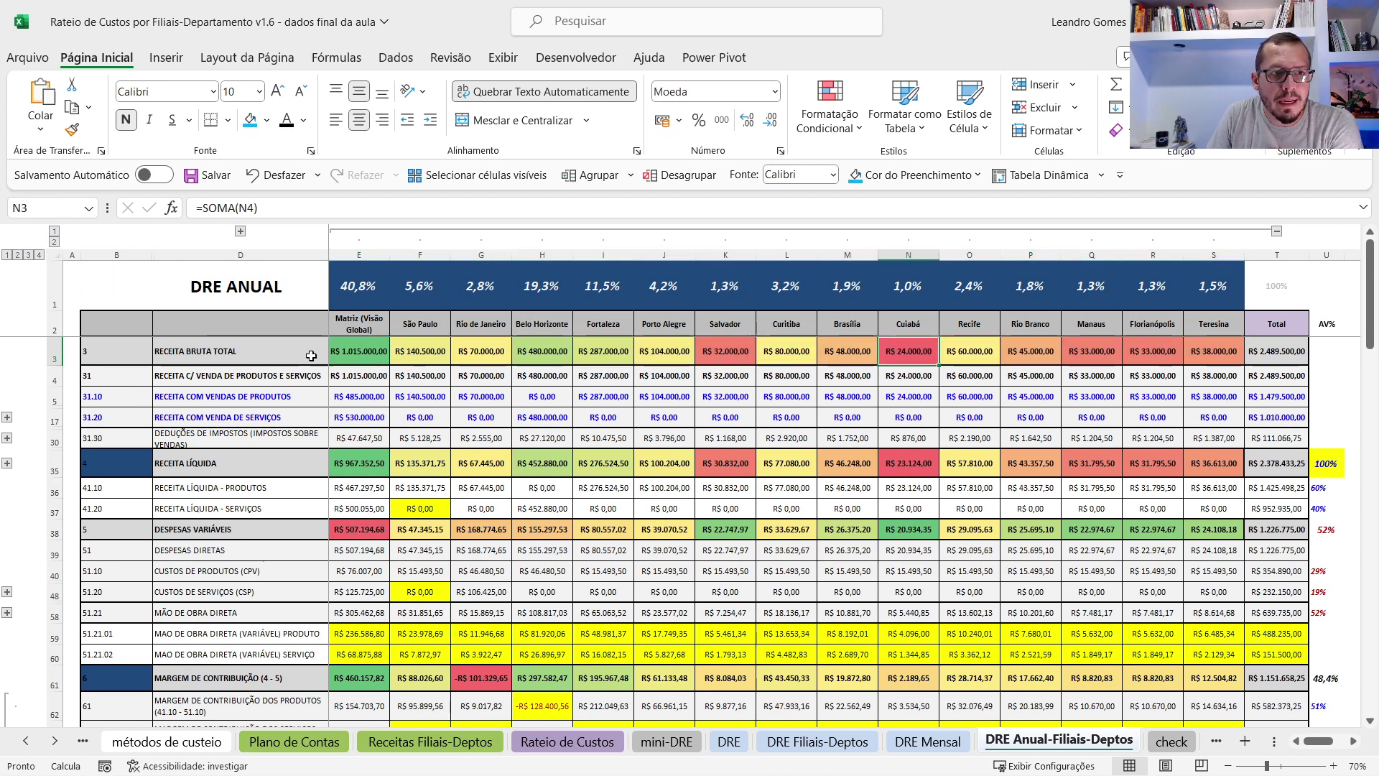
pyautogui.moveTo(341, 350); pyautogui.dragTo(1314, 360)
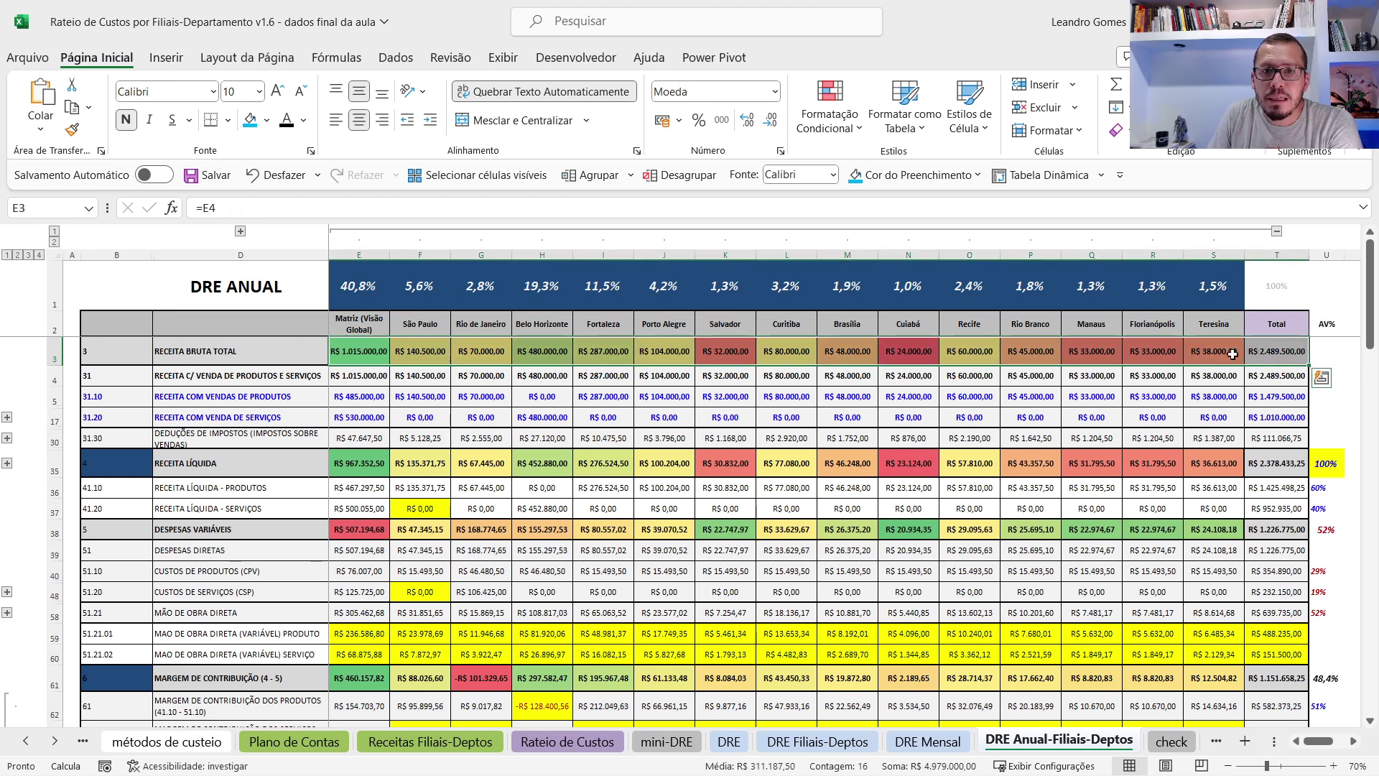
pyautogui.click(765, 352)
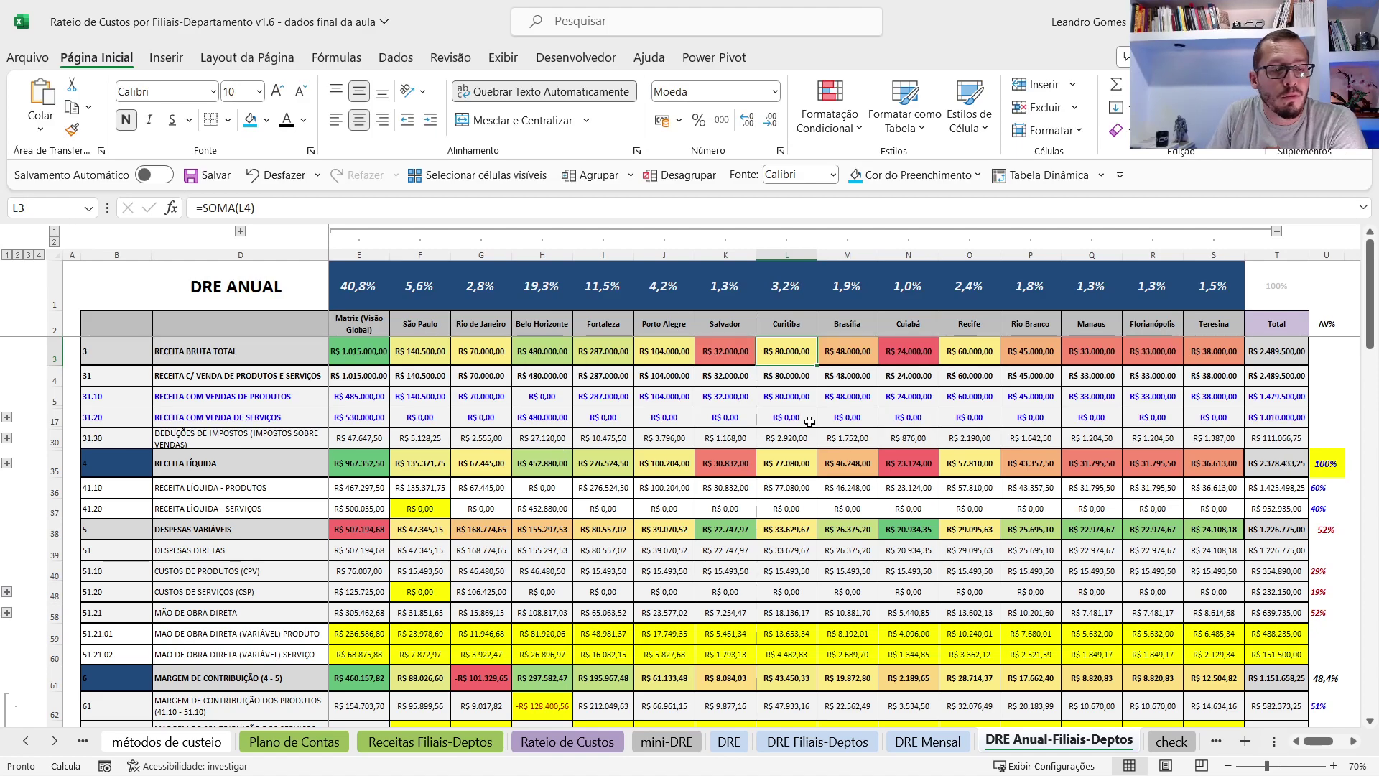
pyautogui.scroll(-7, 567, 521)
pyautogui.scroll(-3, 566, 523)
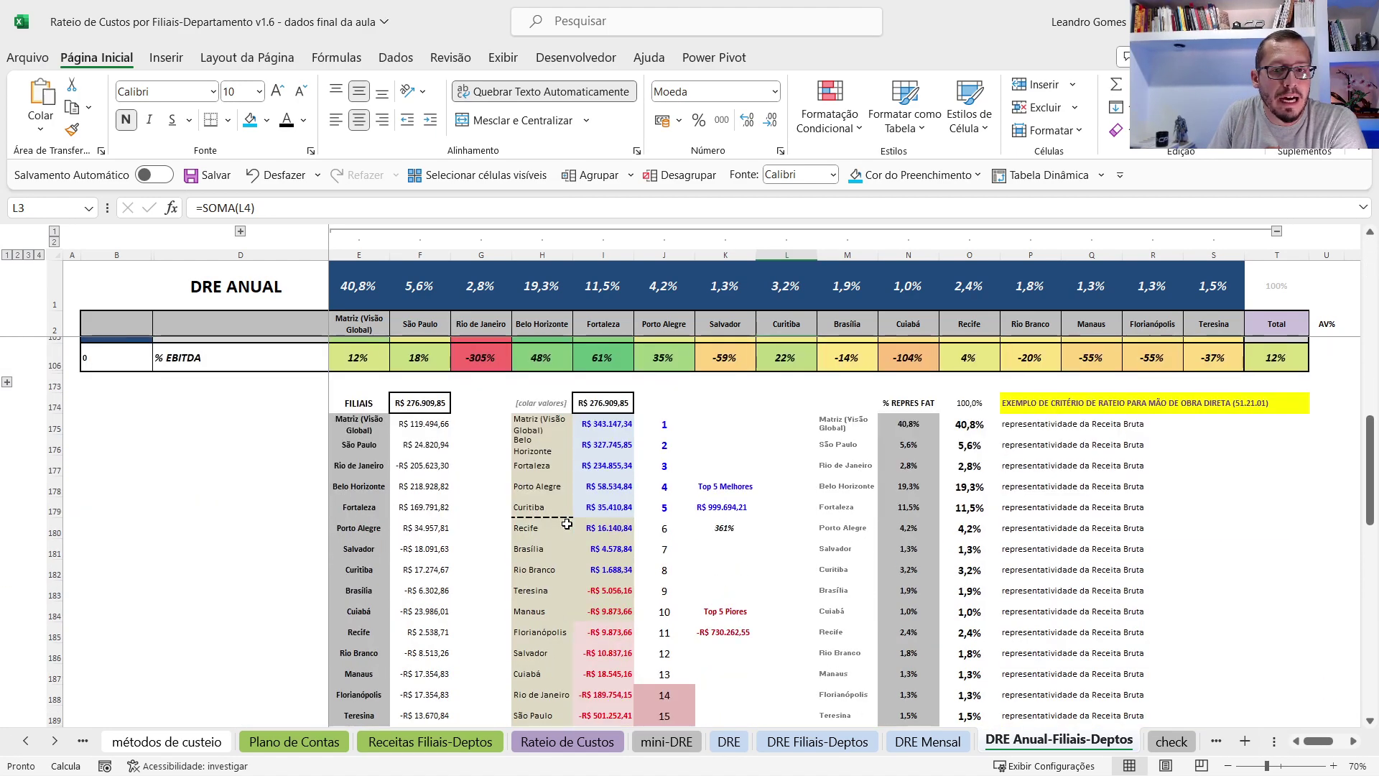
pyautogui.scroll(10, 818, 683)
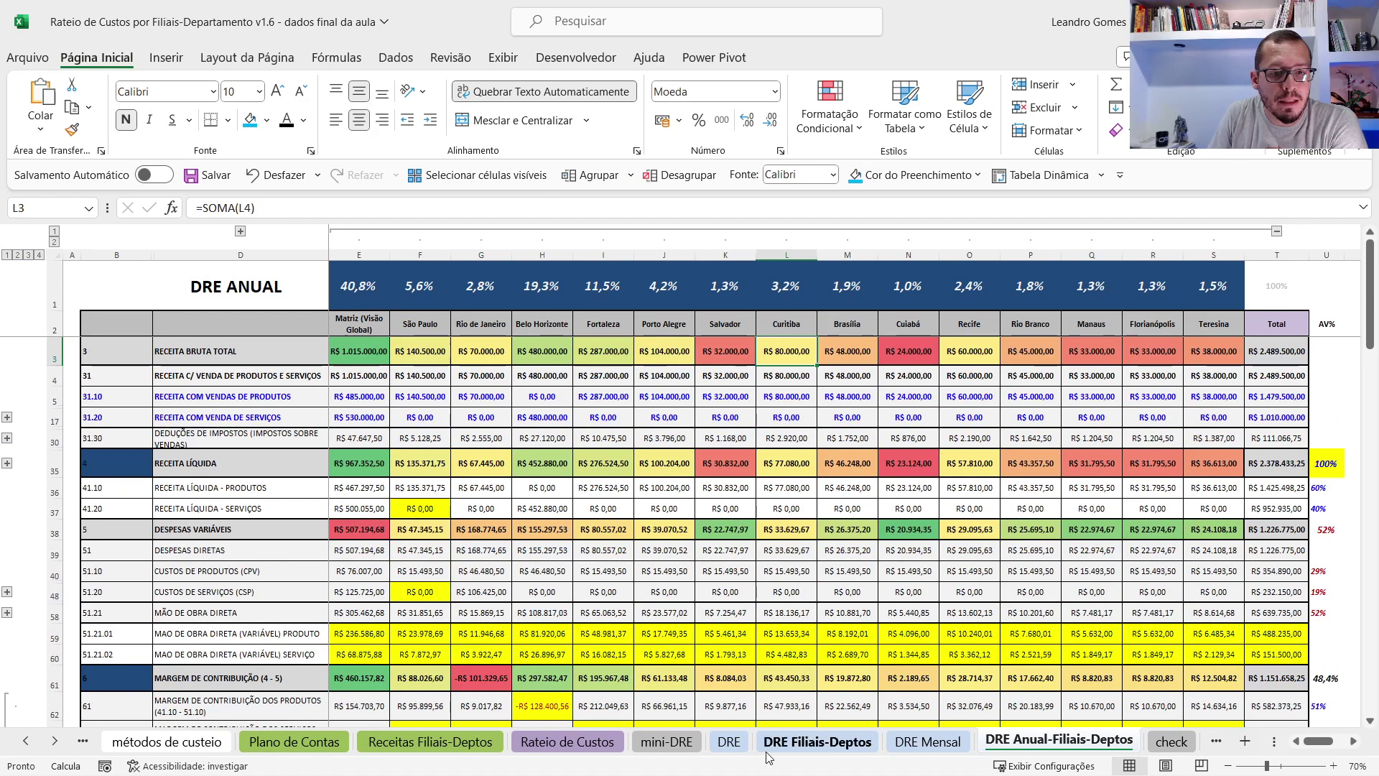
# Expand the grouped monthly columns on the DRE sheet and enter 0 in cell C5.
pyautogui.click(729, 741)
pyautogui.click(194, 514)
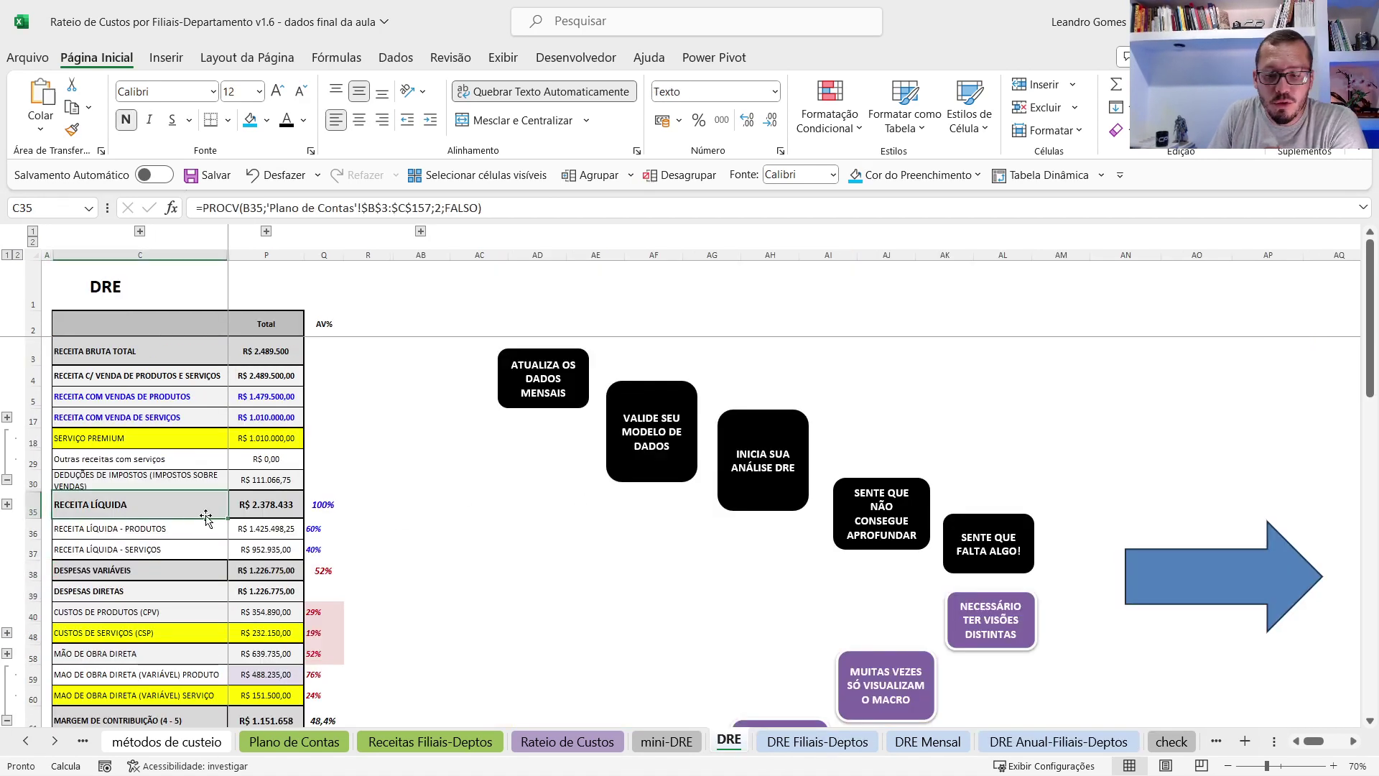
pyautogui.click(266, 231)
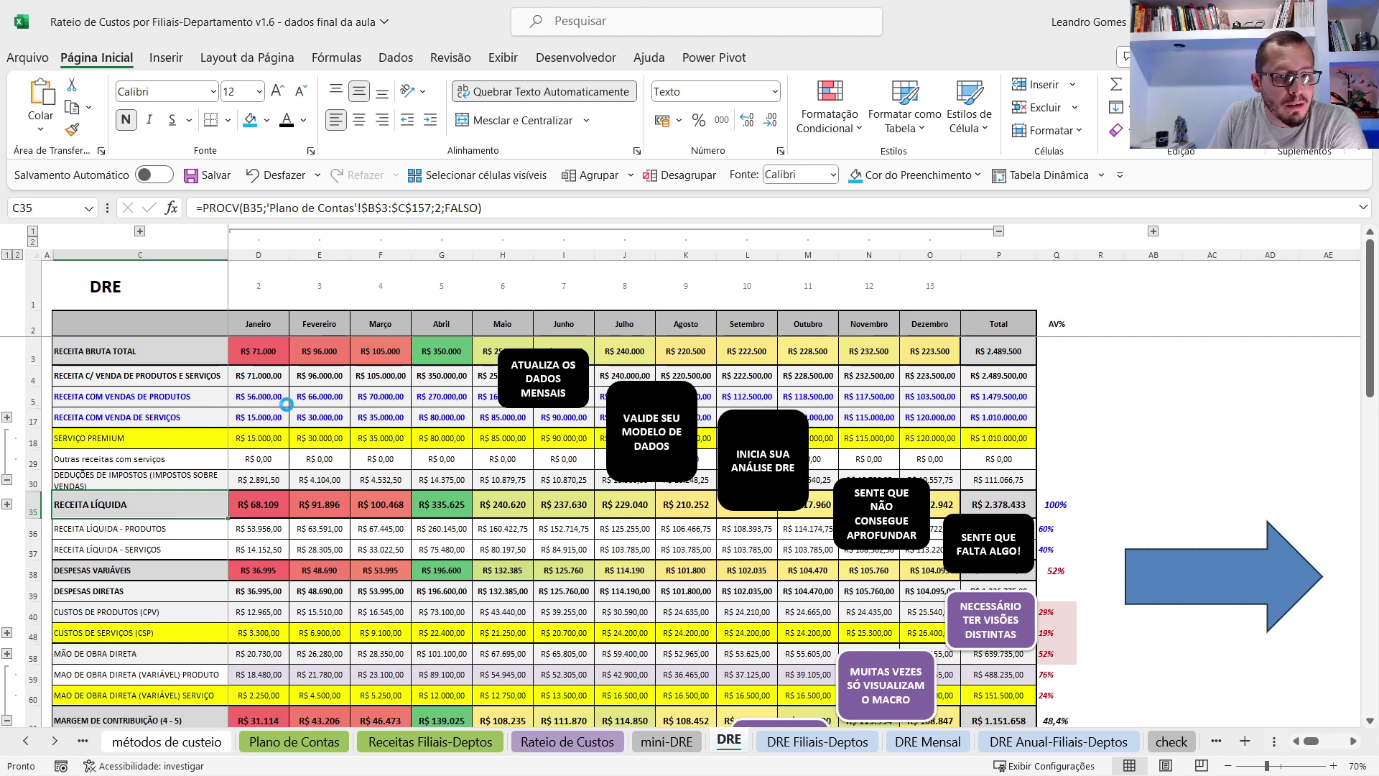
pyautogui.click(144, 396)
pyautogui.write('0')
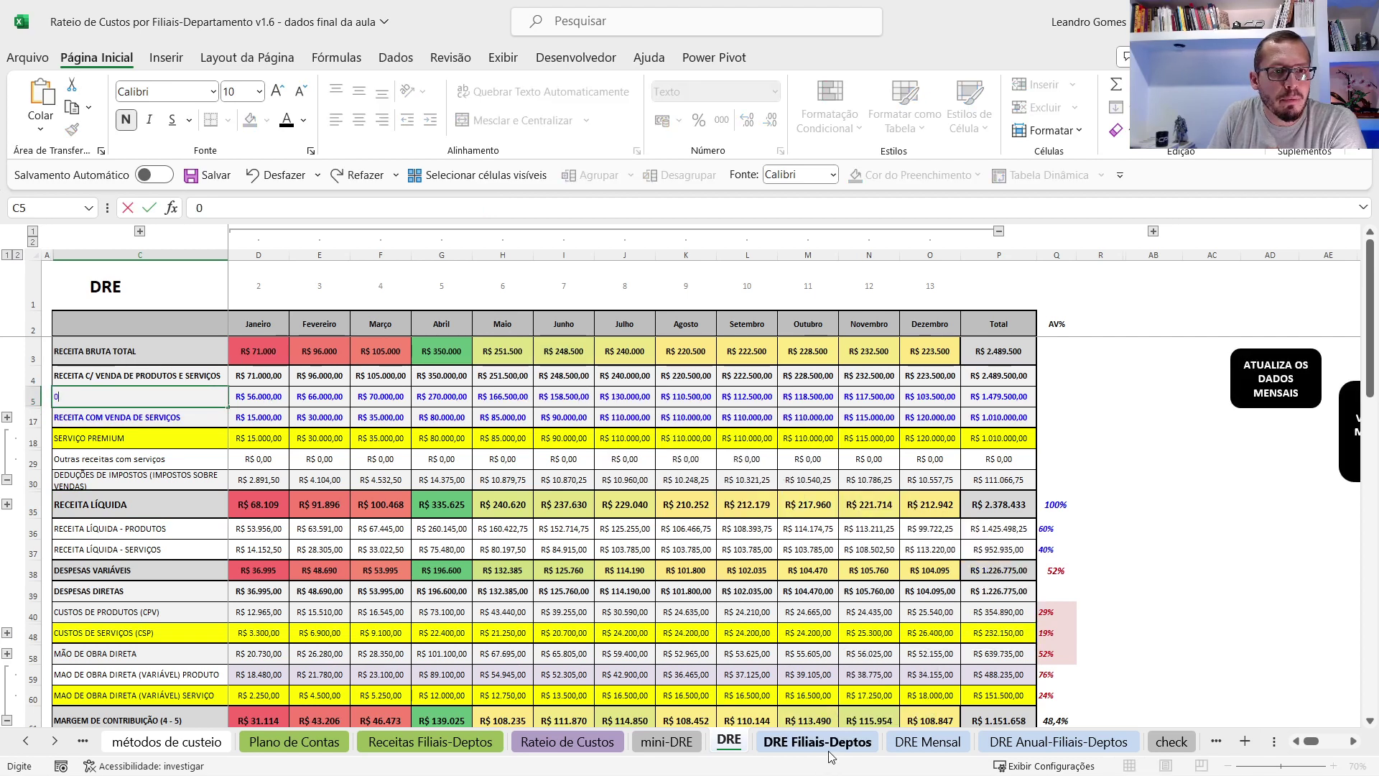
# Show the branch list in cell D1 of the DRE Filiais-Deptos sheet and examine the monthly São Paulo results.
pyautogui.click(772, 745)
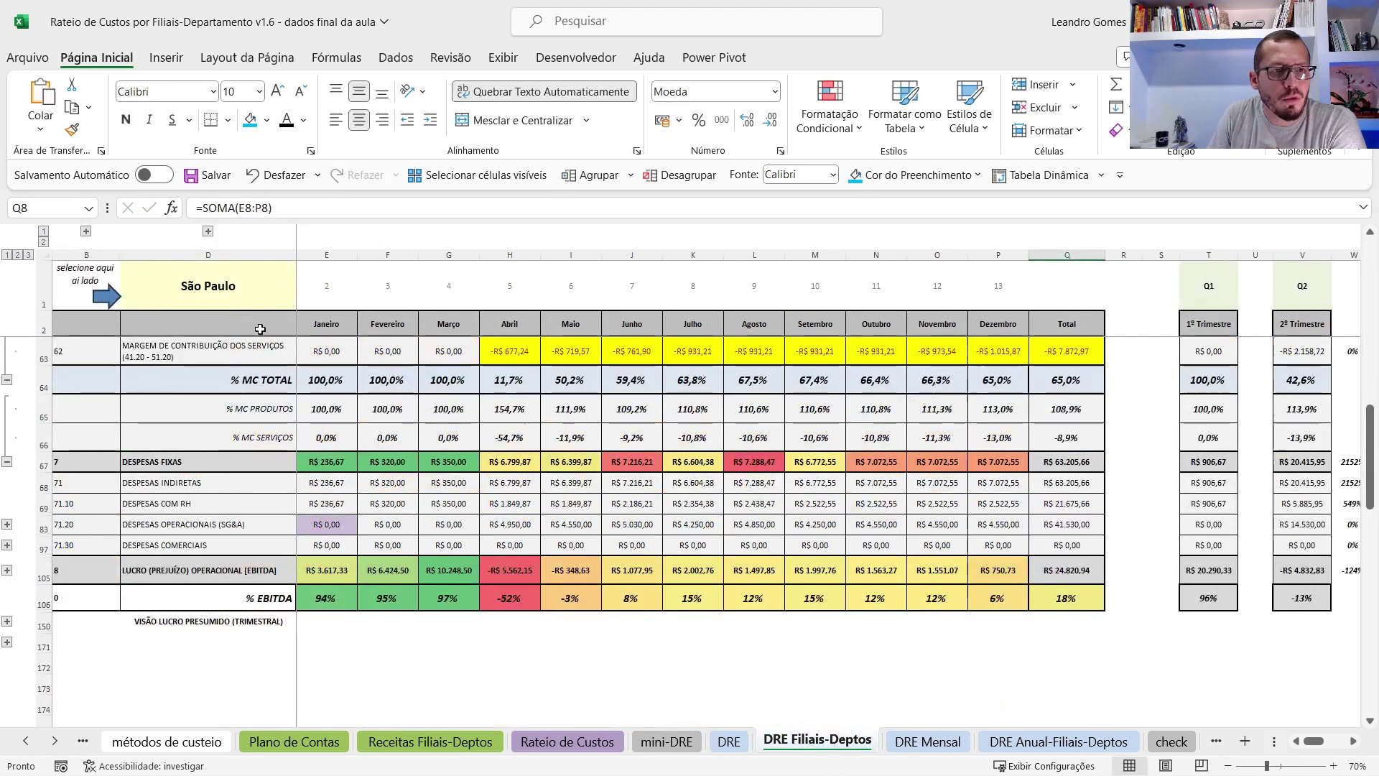
pyautogui.click(291, 298)
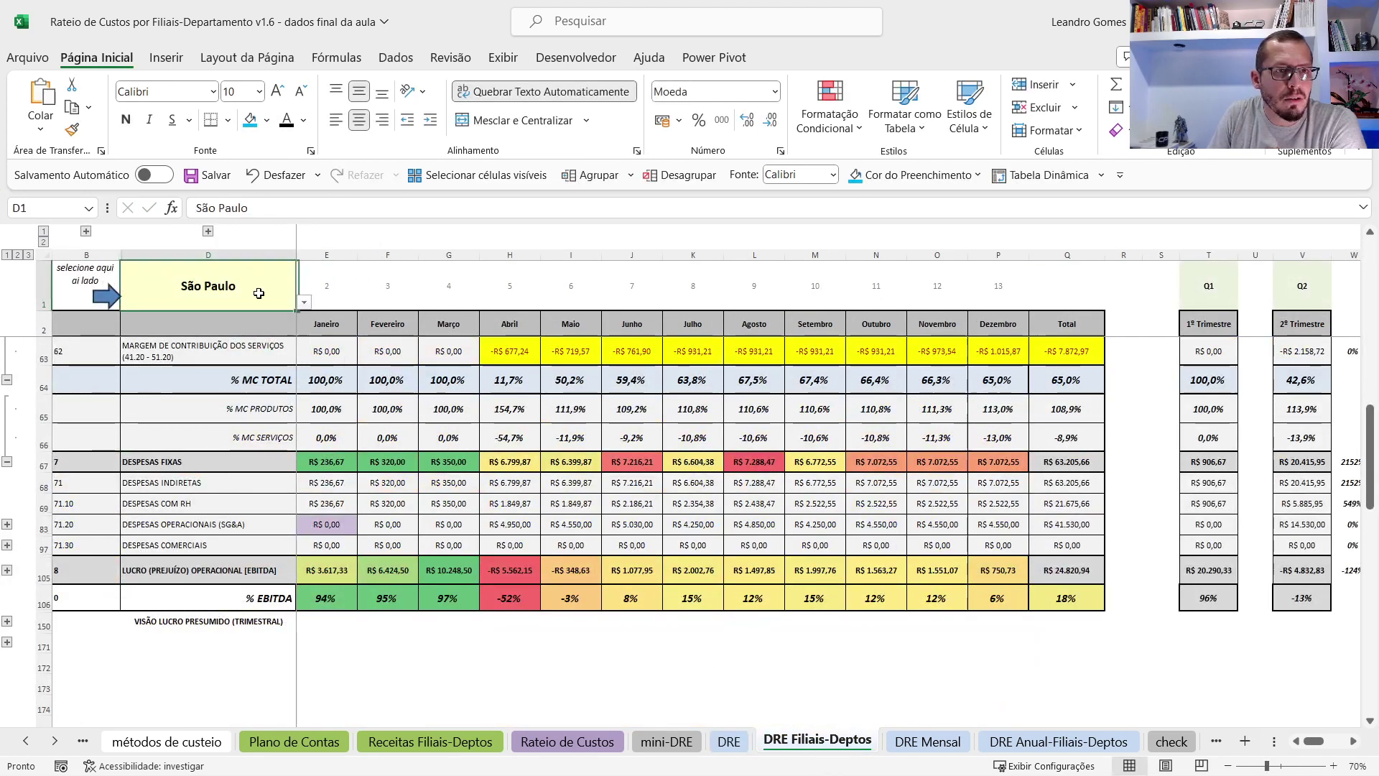
pyautogui.click(305, 304)
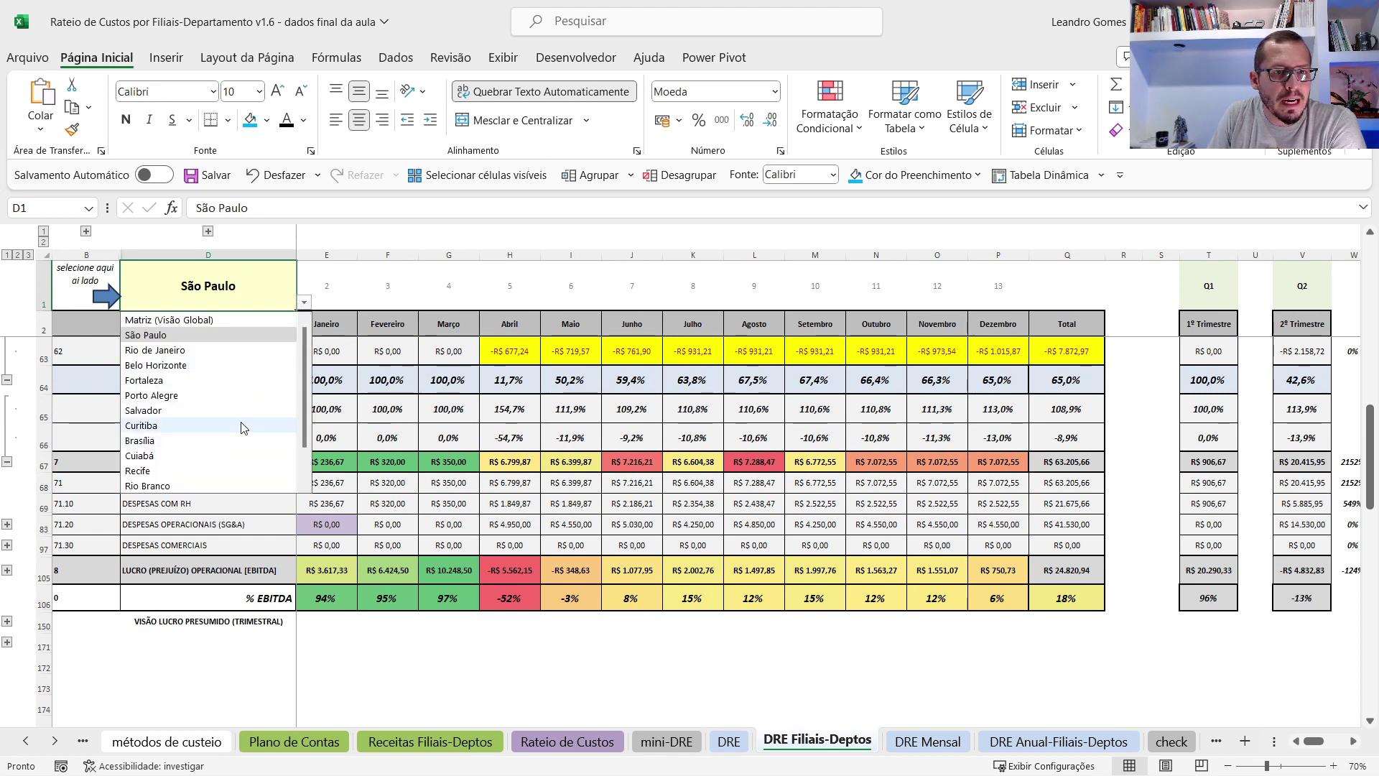
pyautogui.click(488, 388)
pyautogui.moveTo(324, 354); pyautogui.dragTo(1050, 563)
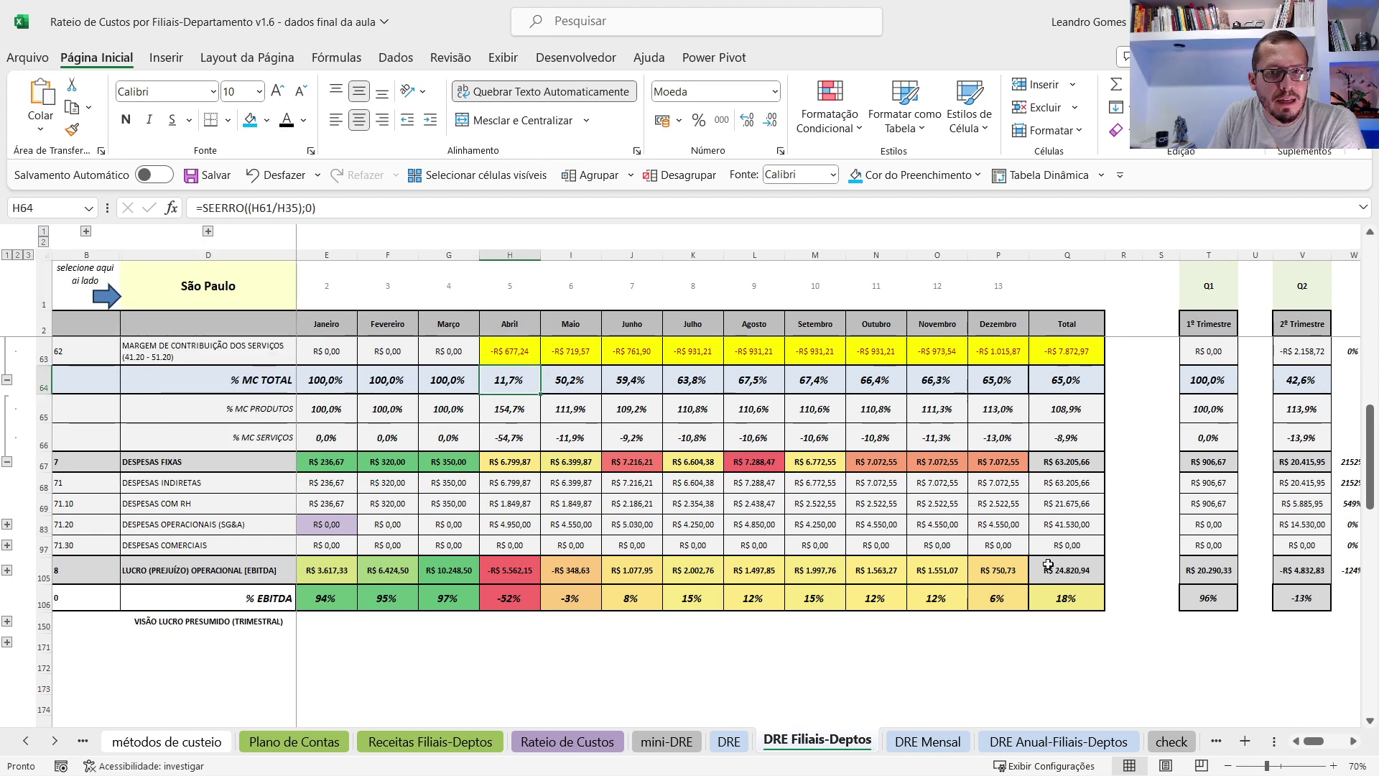
# Open the DRE Mensal sheet and show the month list in cell D1, keeping Abril selected.
pyautogui.click(926, 741)
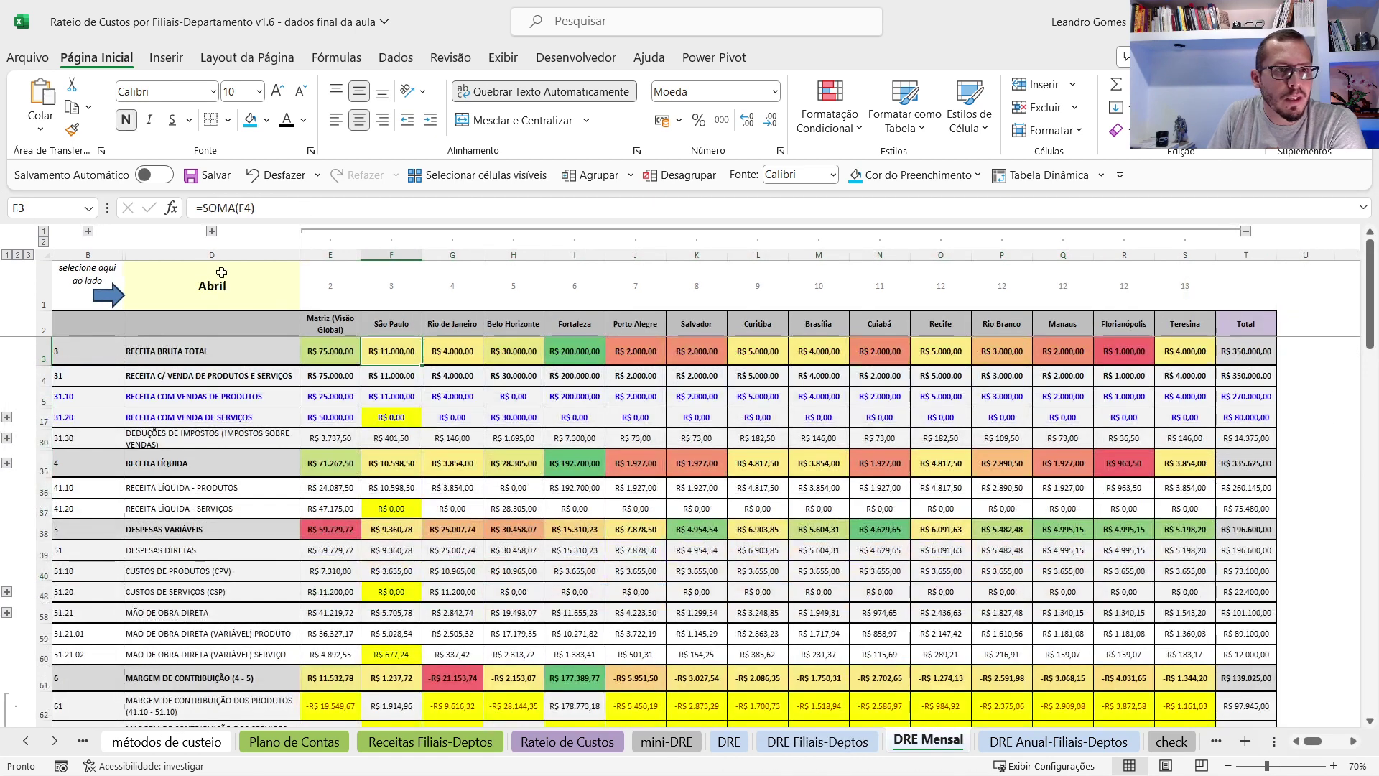
pyautogui.click(226, 291)
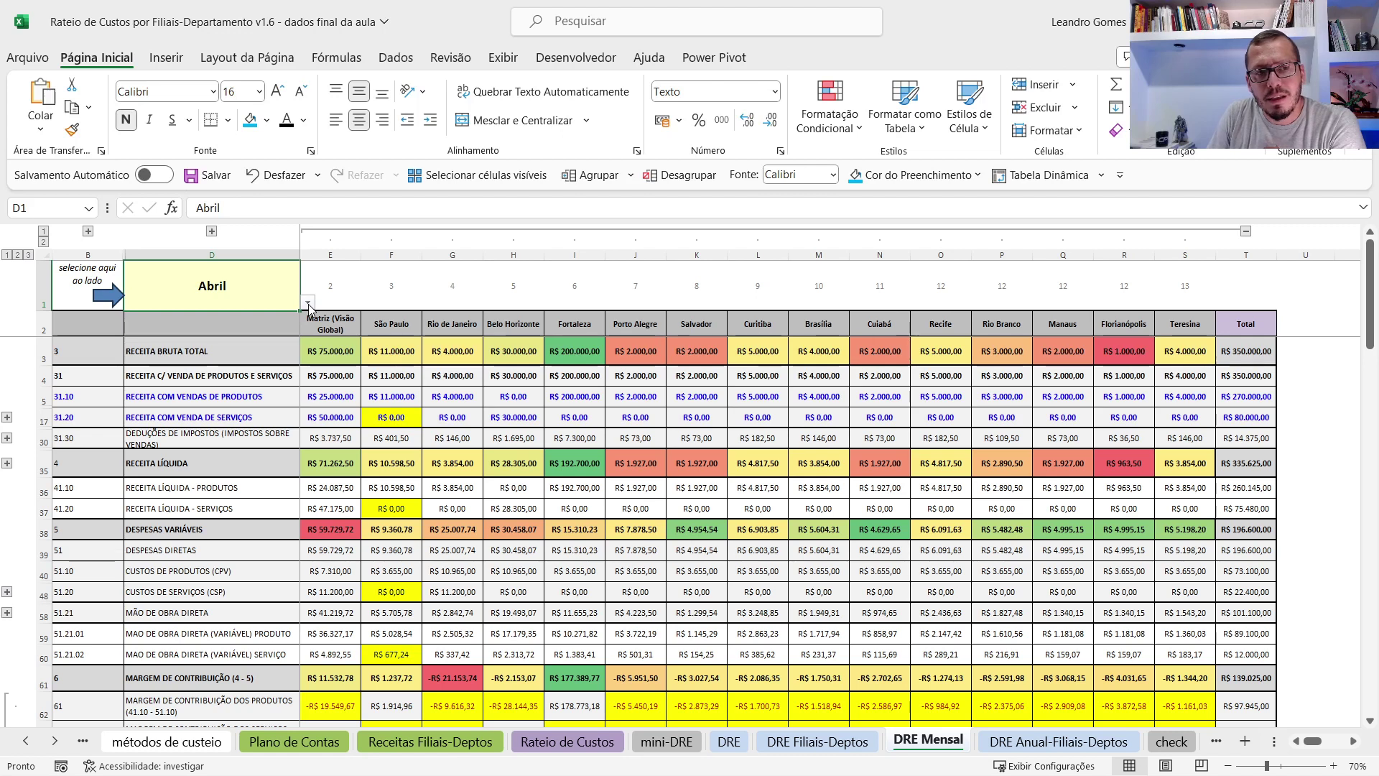
pyautogui.click(309, 306)
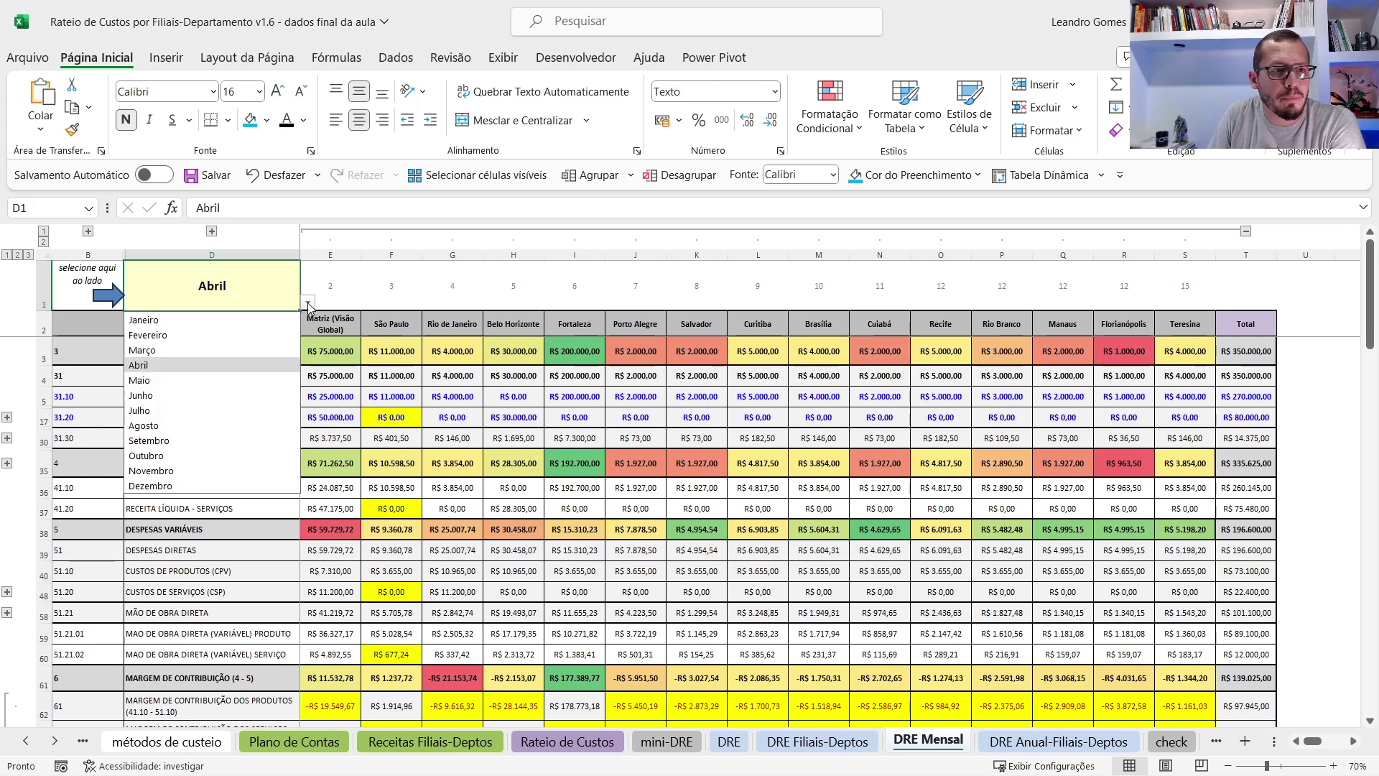
pyautogui.click(489, 356)
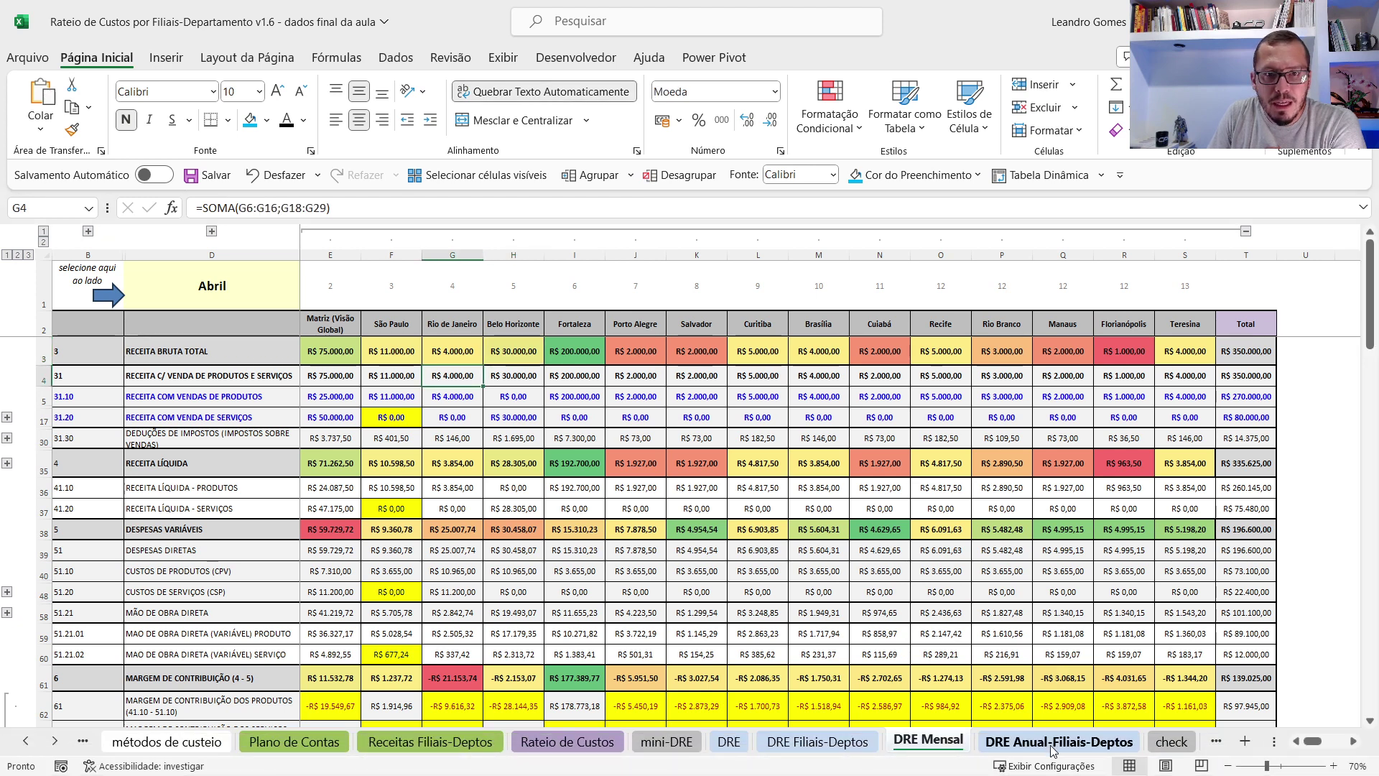
# Return to the DRE Anual-Filiais-Deptos sheet, highlight the branch headings from Matriz to Teresina and reveal the remaining sheet tabs.
pyautogui.click(1060, 739)
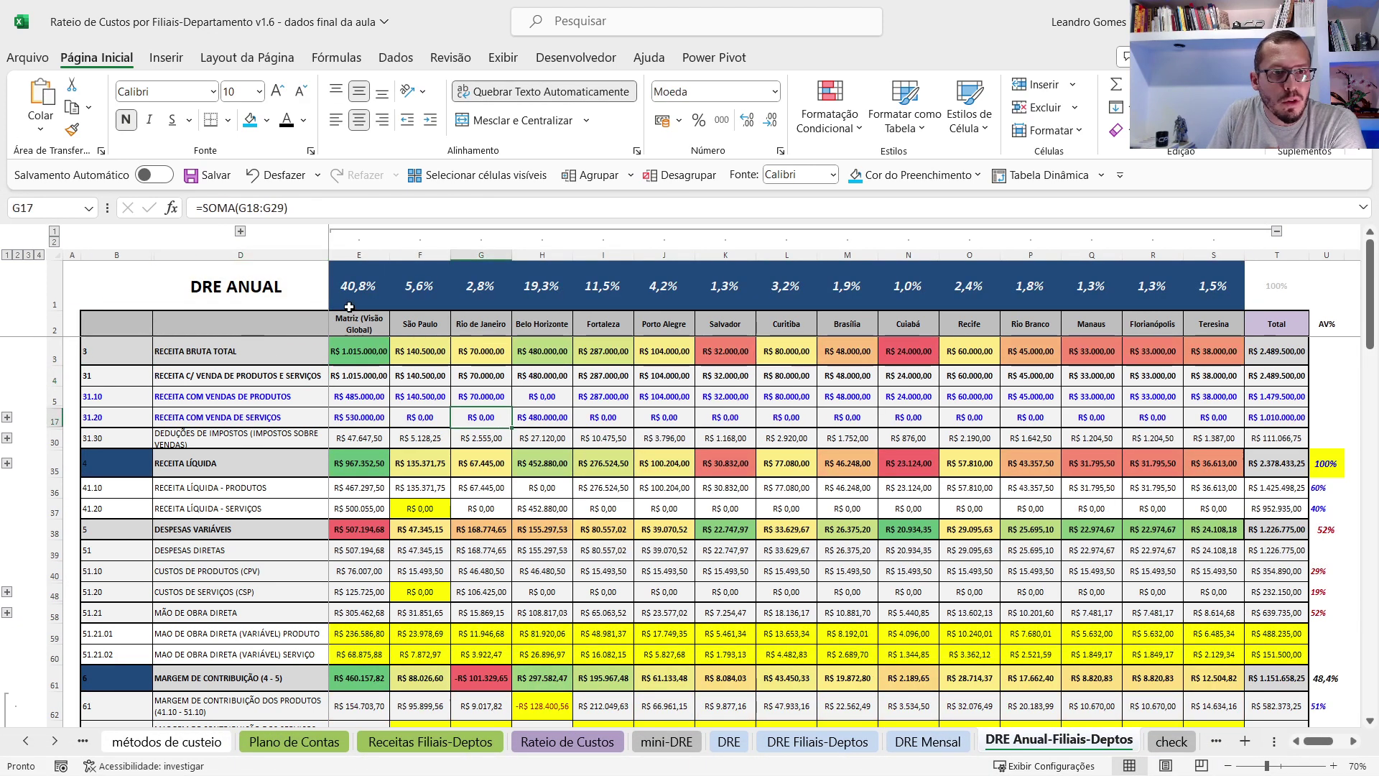
pyautogui.moveTo(359, 323); pyautogui.dragTo(1214, 322)
pyautogui.click(725, 396)
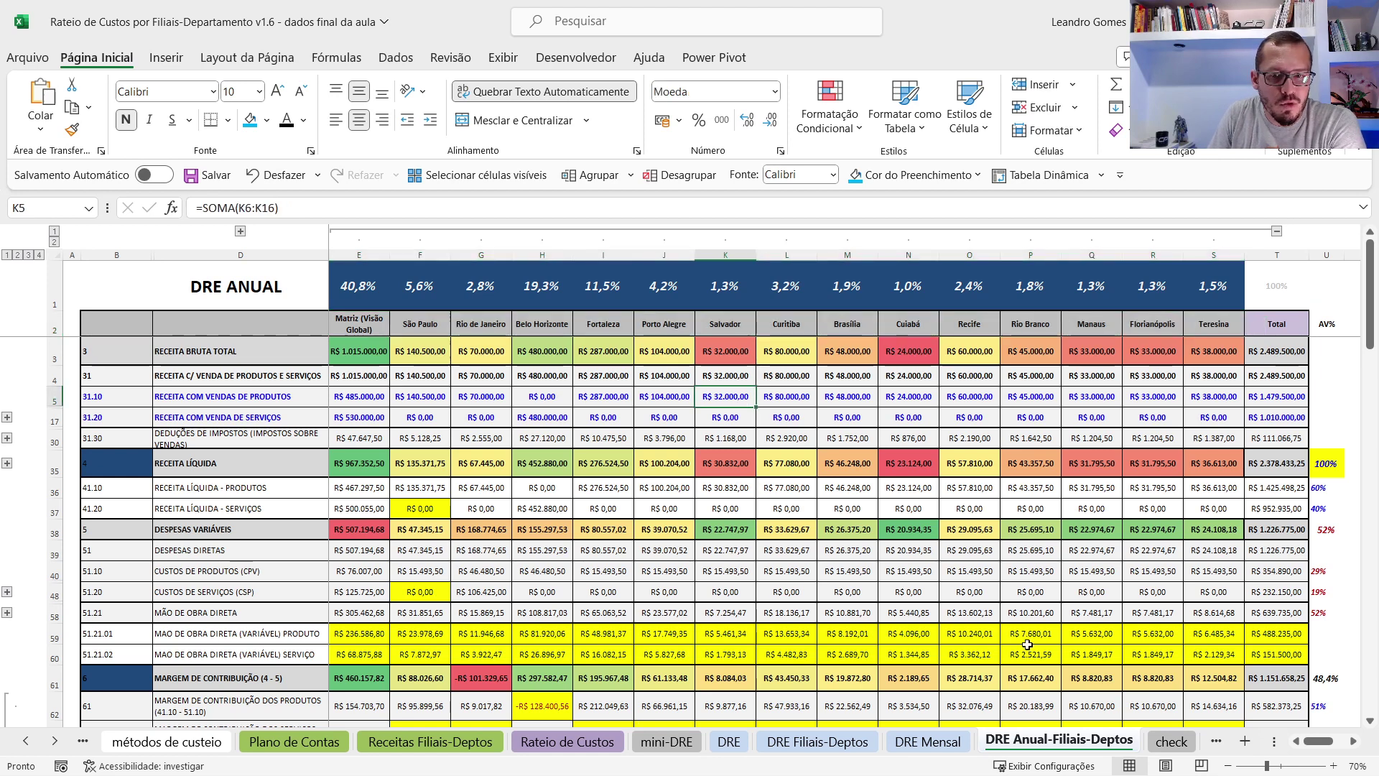
pyautogui.click(54, 741)
pyautogui.click(477, 391)
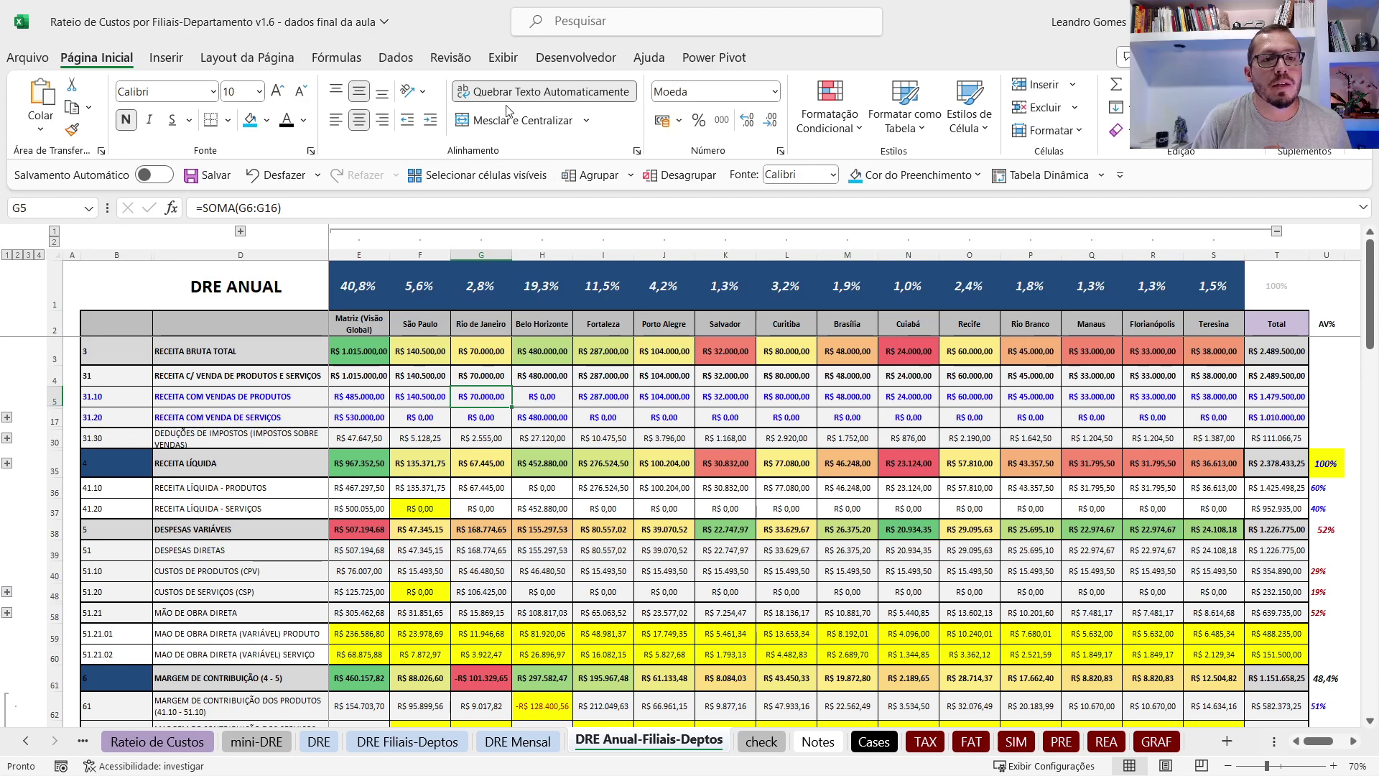
# Show the Macro dialog, try DGSGS as a macro name, clear it and close the dialog without creating a macro.
pyautogui.click(555, 59)
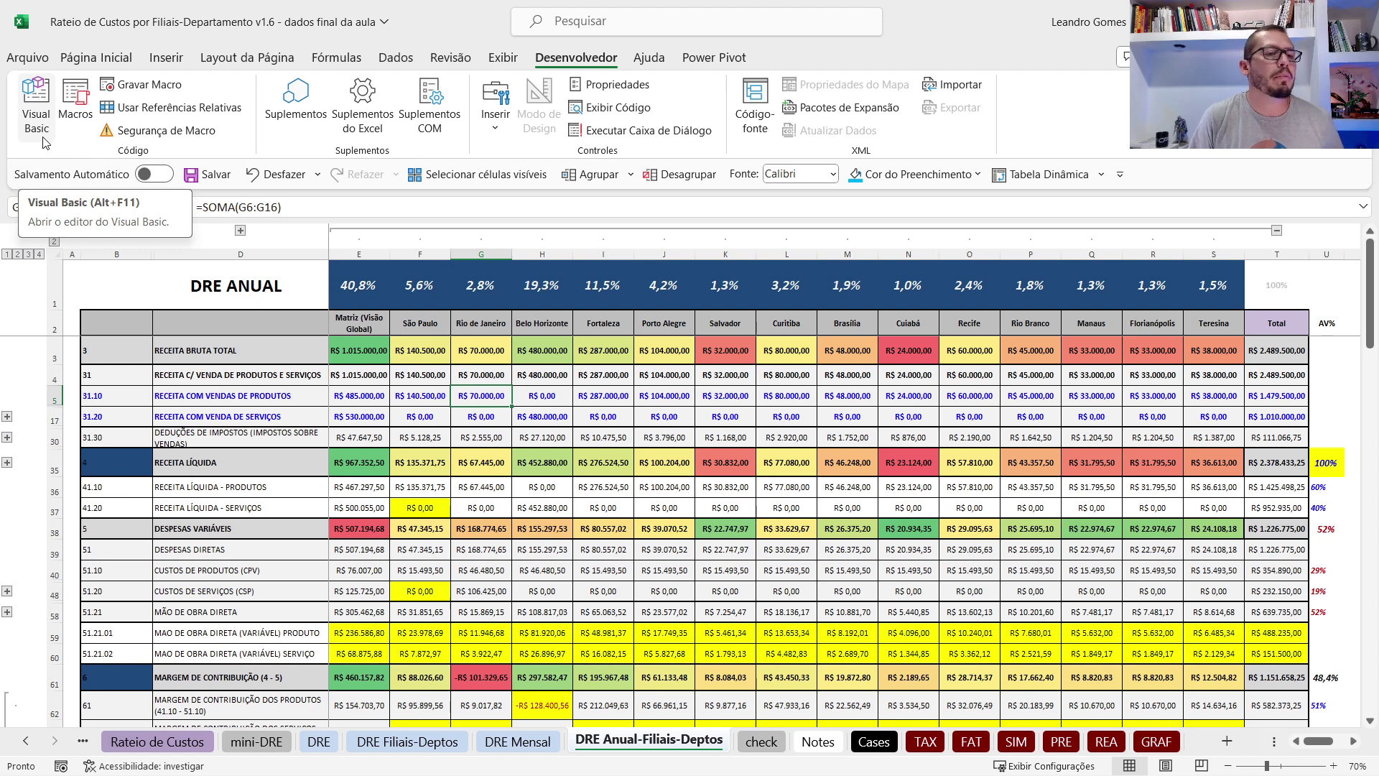
pyautogui.click(77, 126)
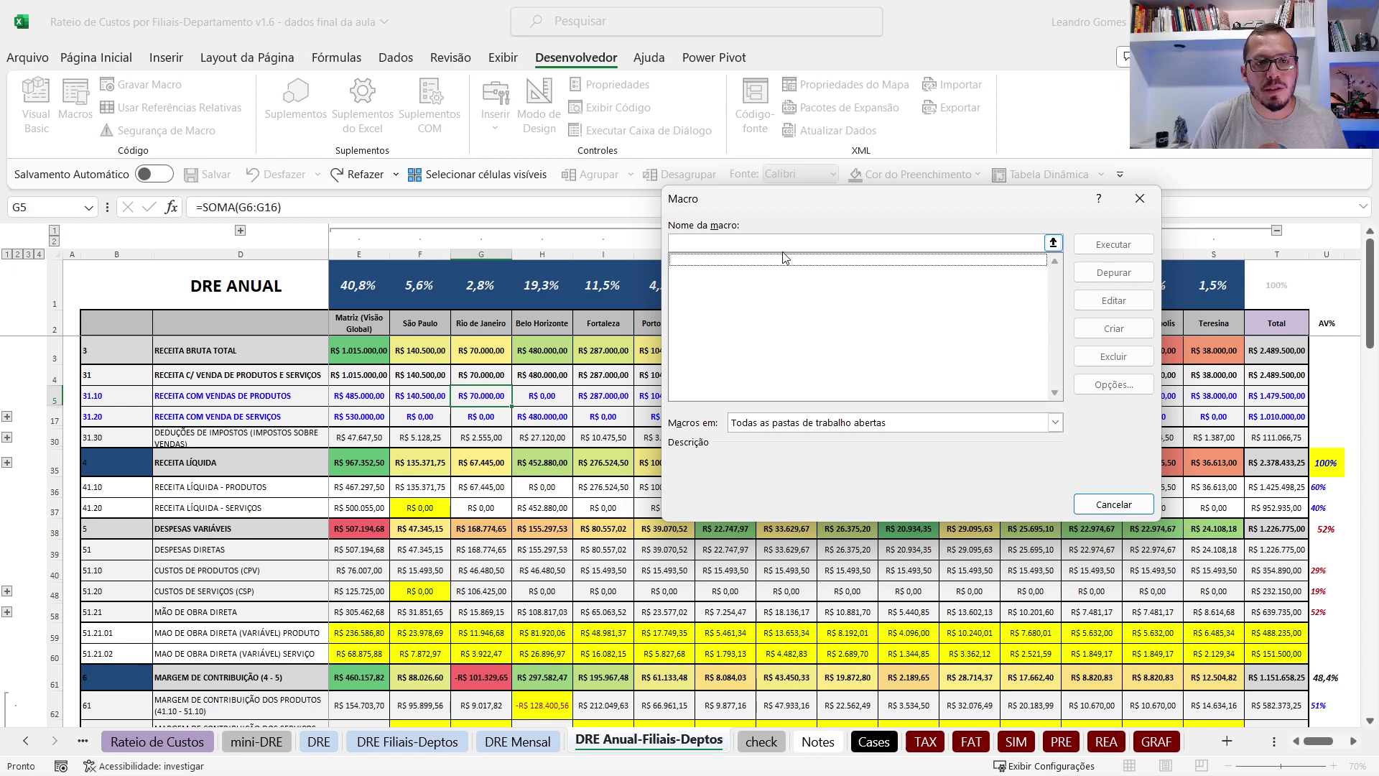
pyautogui.write('DGSGS')
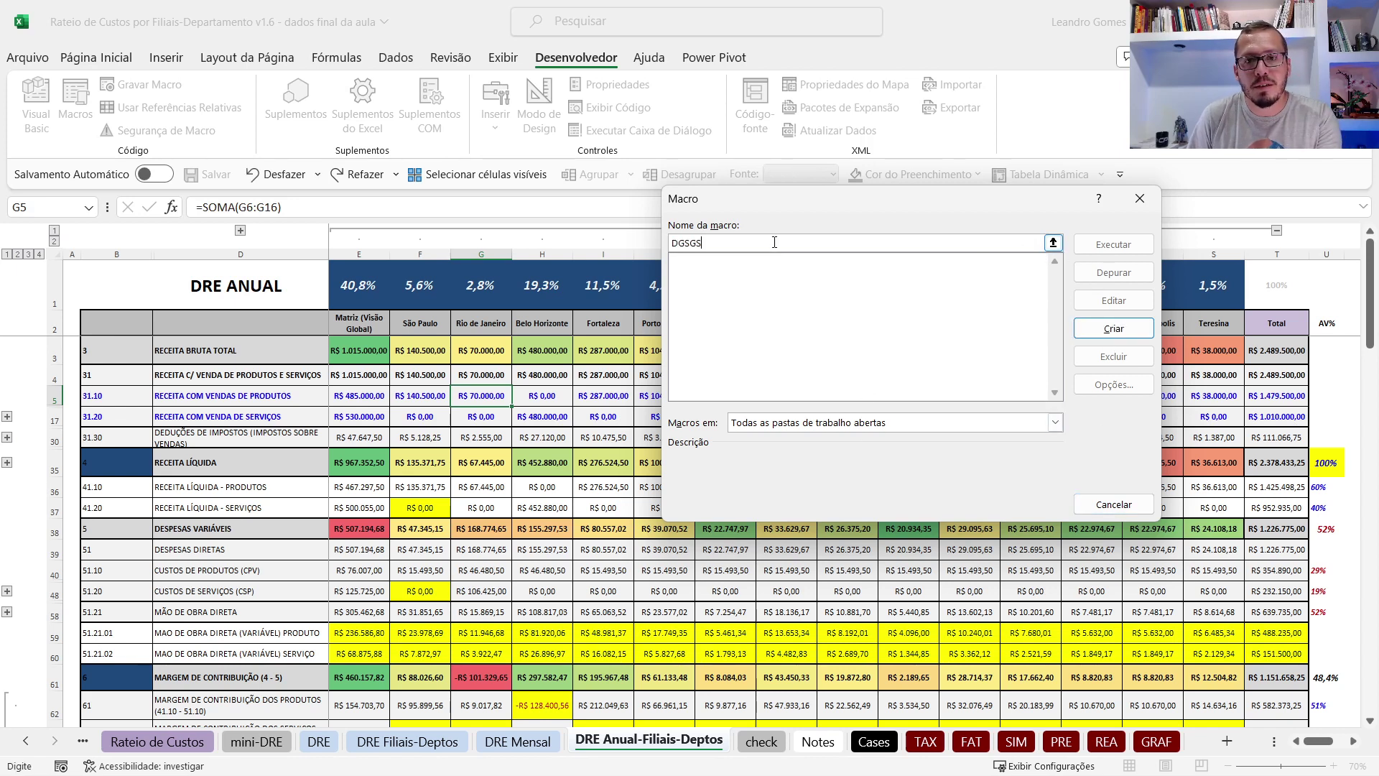
pyautogui.press('BackSpace')
pyautogui.press('BackSpace')
pyautogui.press('BackSpace')
pyautogui.press('BackSpace')
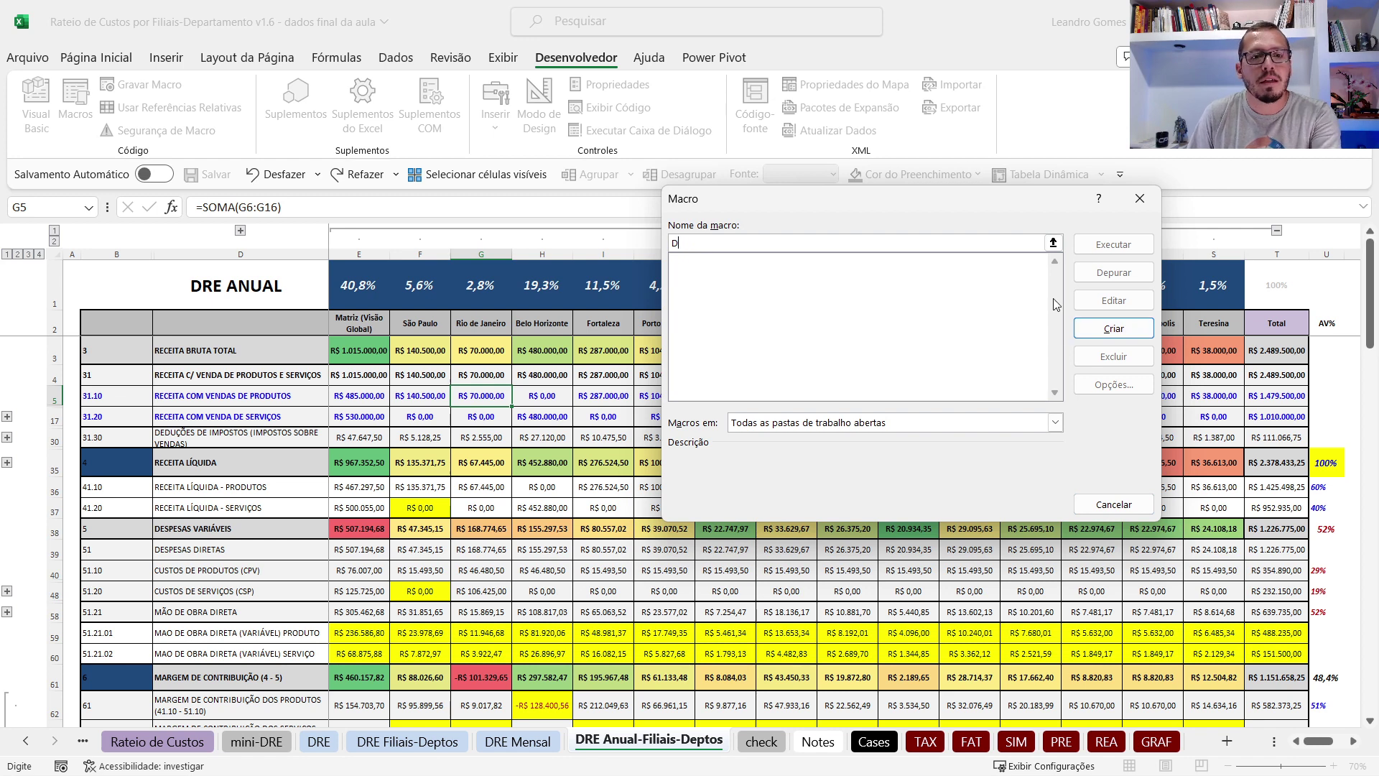
pyautogui.press('BackSpace')
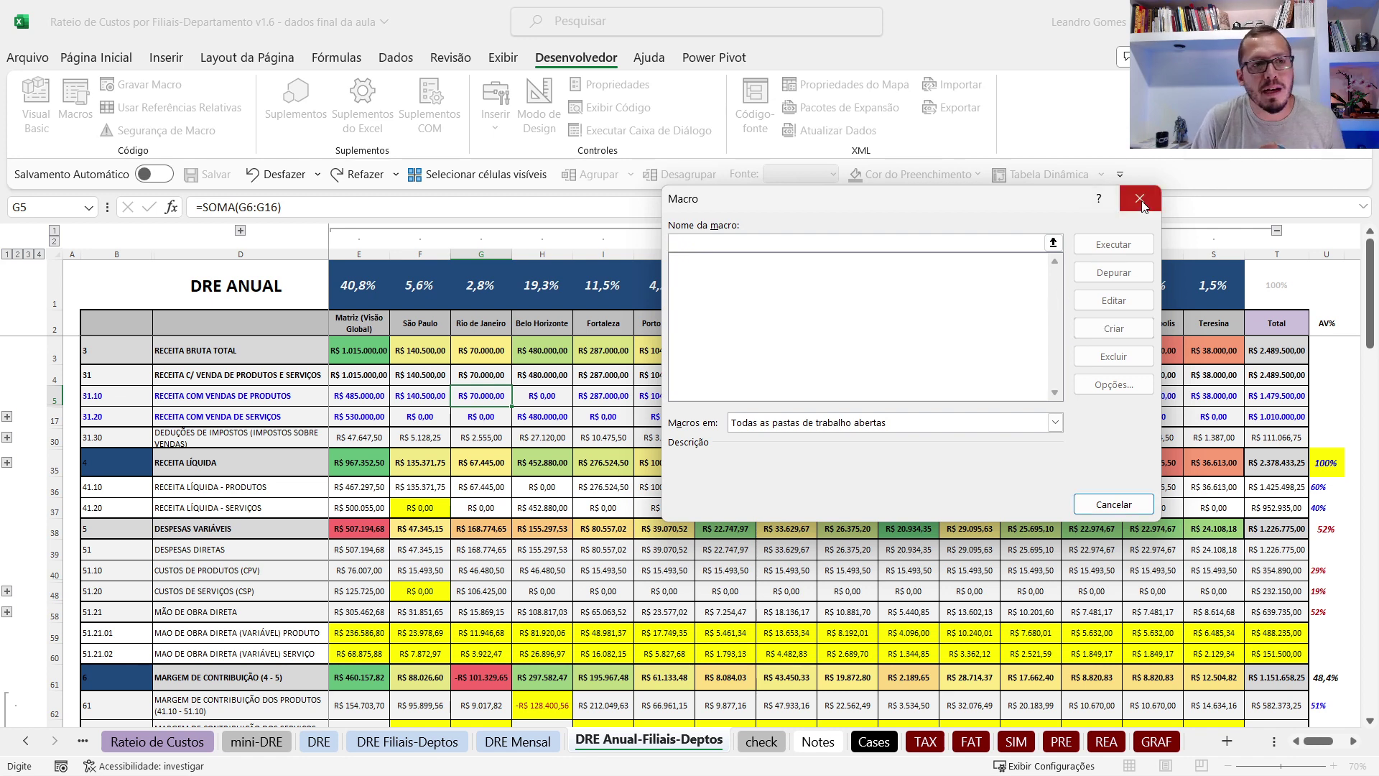
pyautogui.click(1141, 203)
pyautogui.click(626, 353)
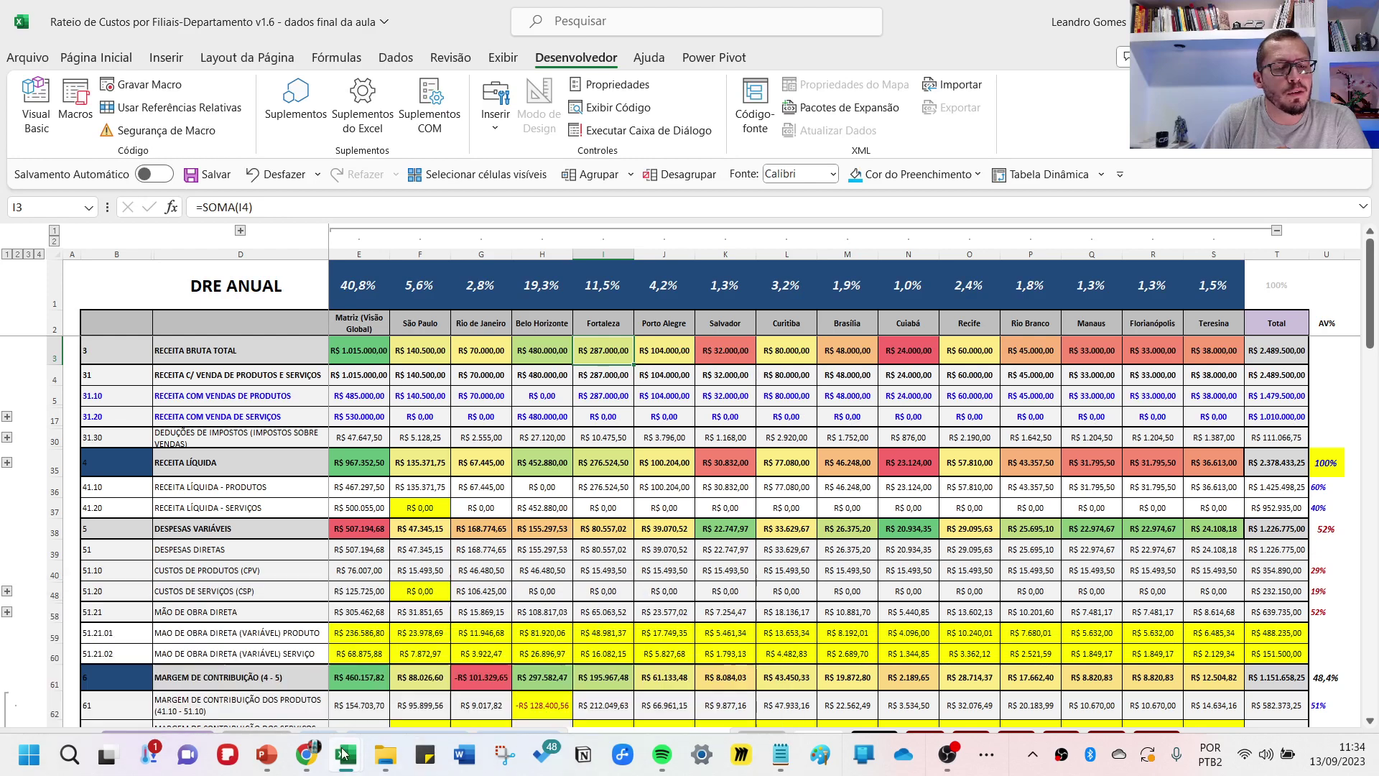
# Switch to the Gráfico Bridge_CP workbook and look over its LIVE 06.10.22 sheet.
pyautogui.moveTo(346, 754)
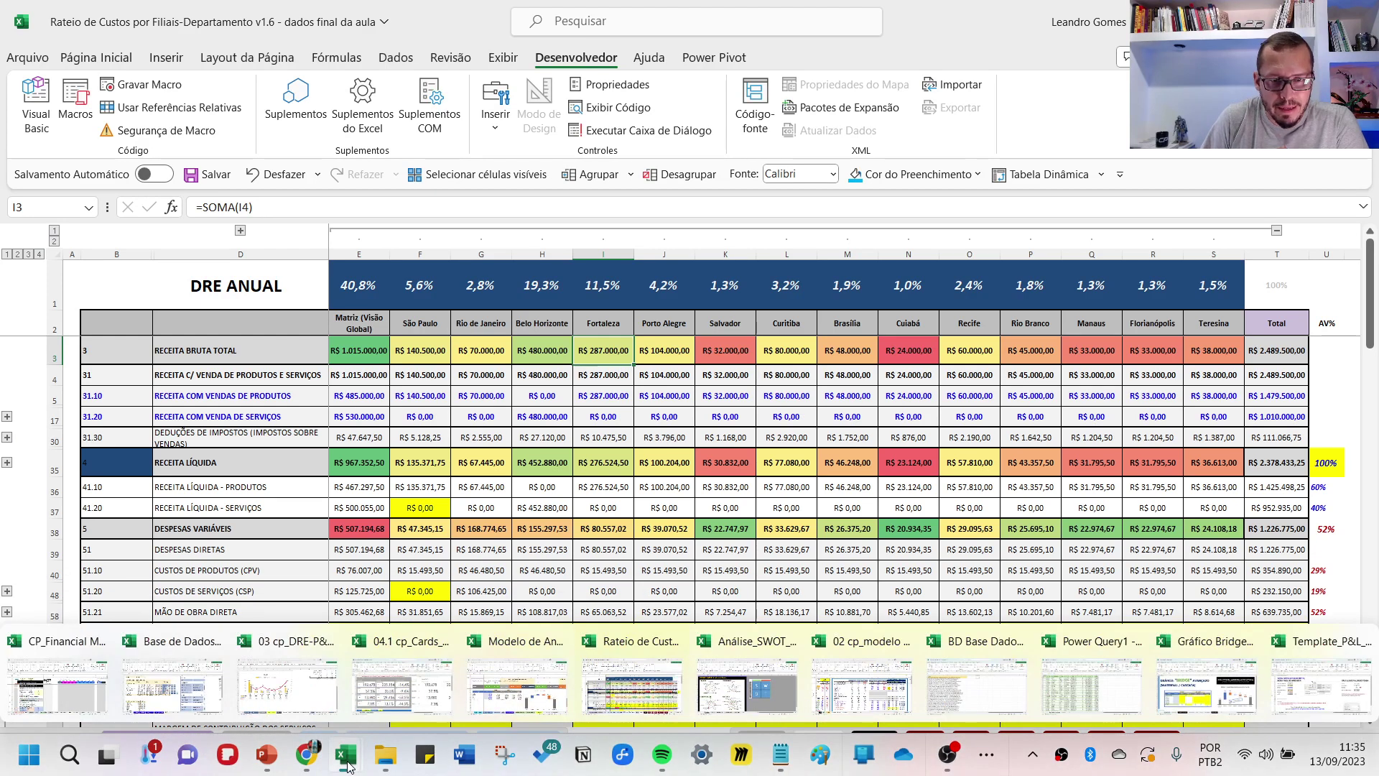
pyautogui.click(1175, 686)
pyautogui.click(714, 382)
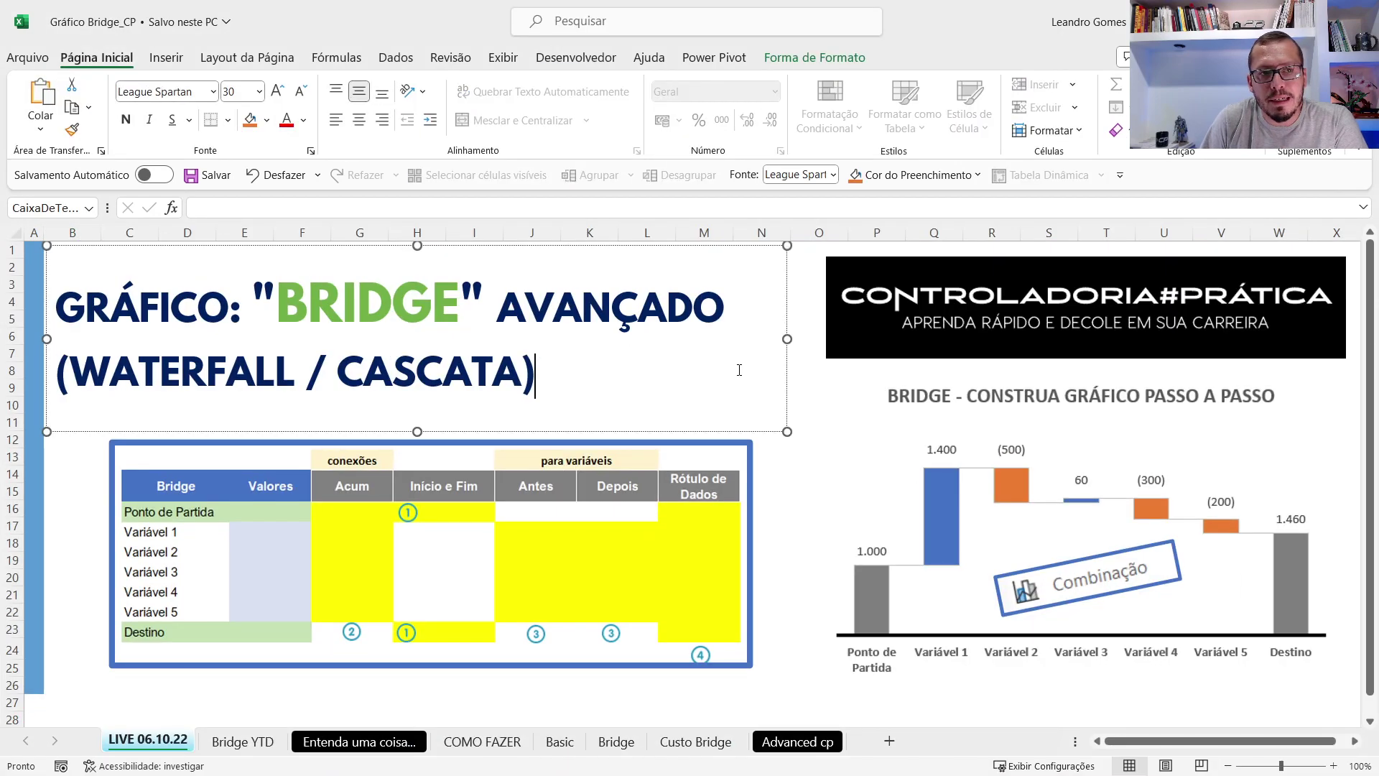
pyautogui.click(800, 382)
pyautogui.scroll(-1, 800, 382)
pyautogui.scroll(1, 800, 382)
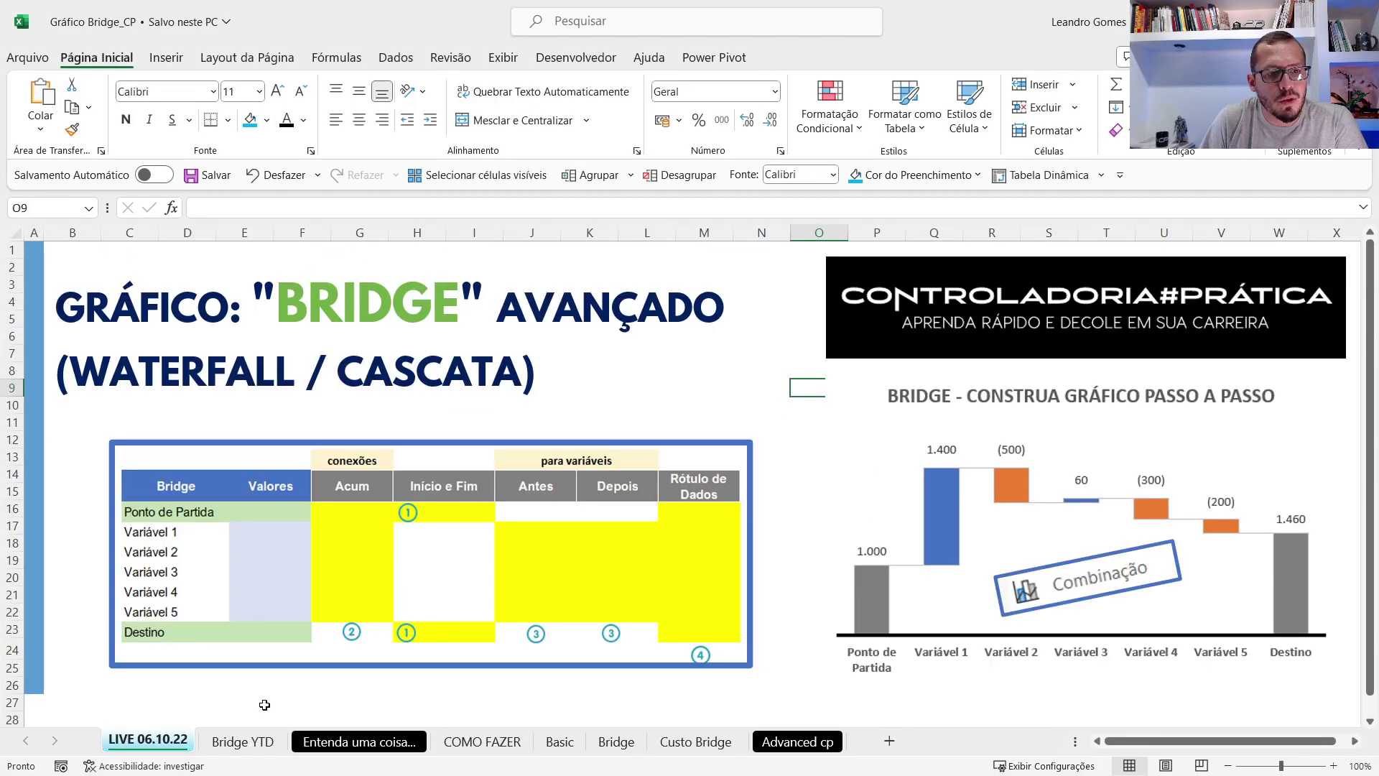
# View the bridge chart examples on the sheets from Bridge YTD through COMO FAZER and Basic to Custo Bridge.
pyautogui.click(268, 740)
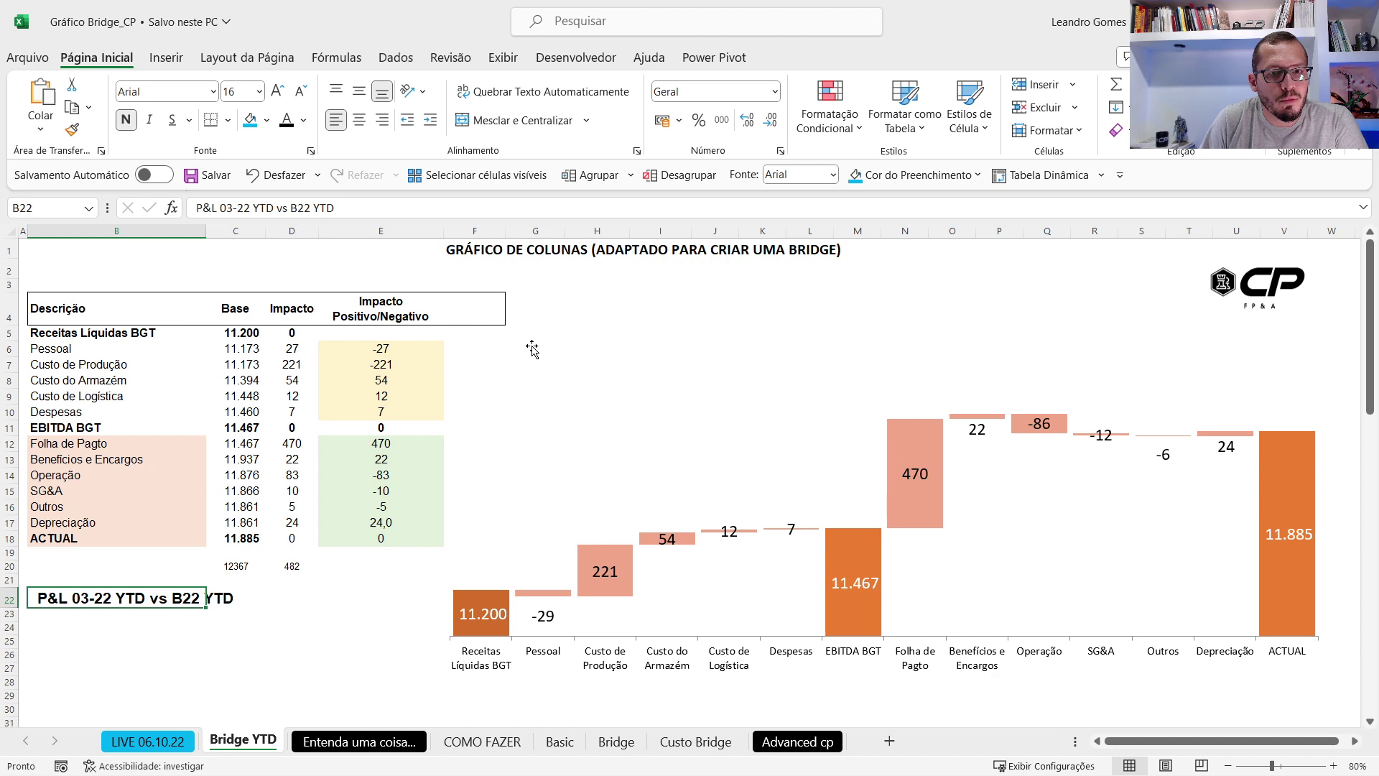
pyautogui.click(317, 743)
pyautogui.click(480, 741)
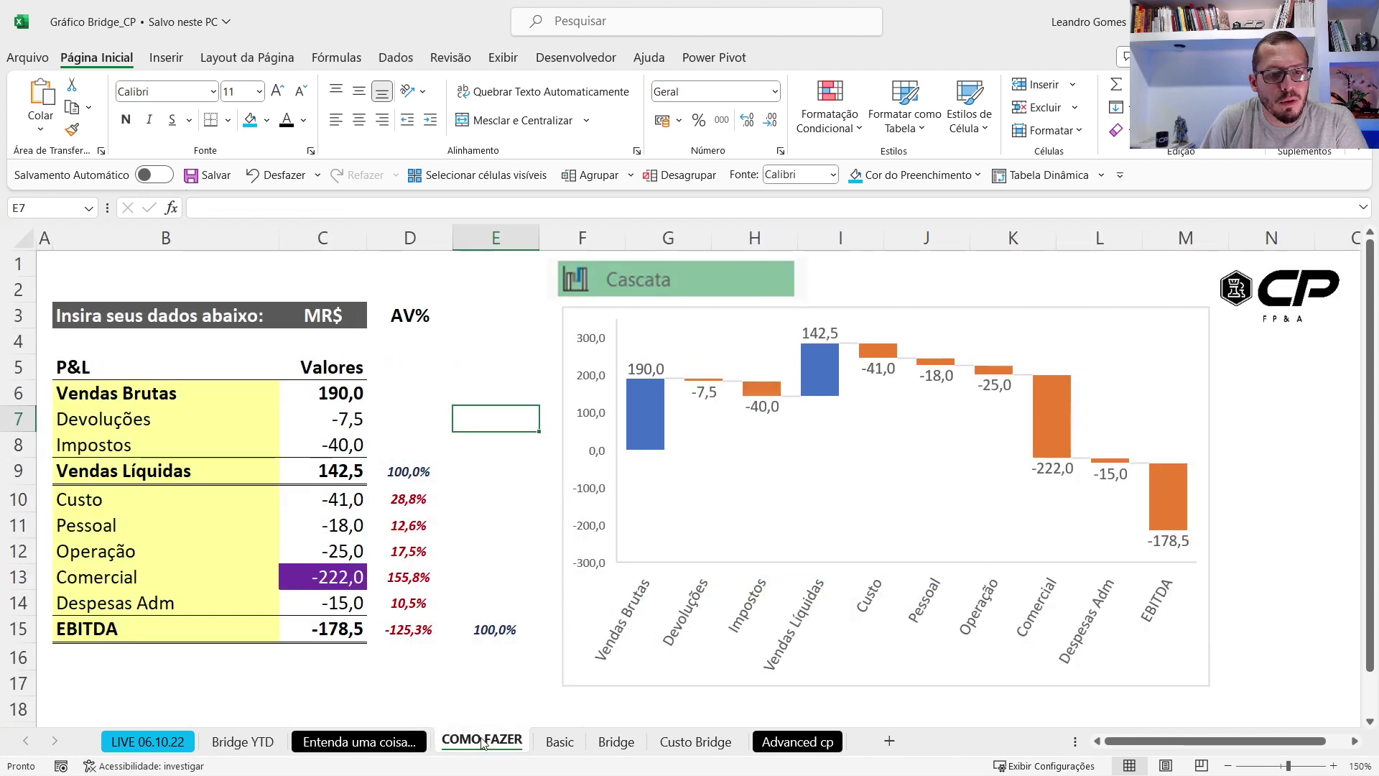
pyautogui.click(559, 742)
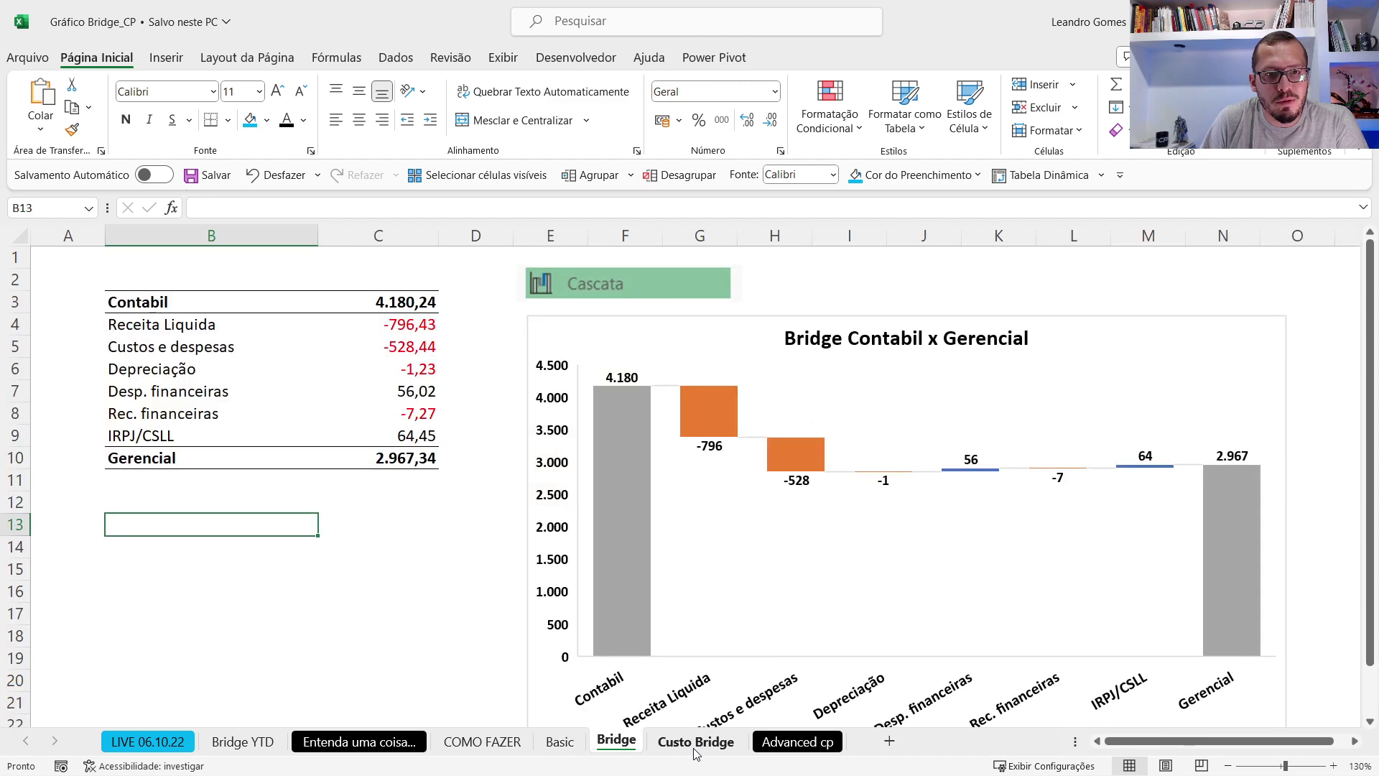
# Open the Advanced cp sheet and examine its step-by-step bridge tables, listed advantages, checklist and combination chart.
pyautogui.click(768, 747)
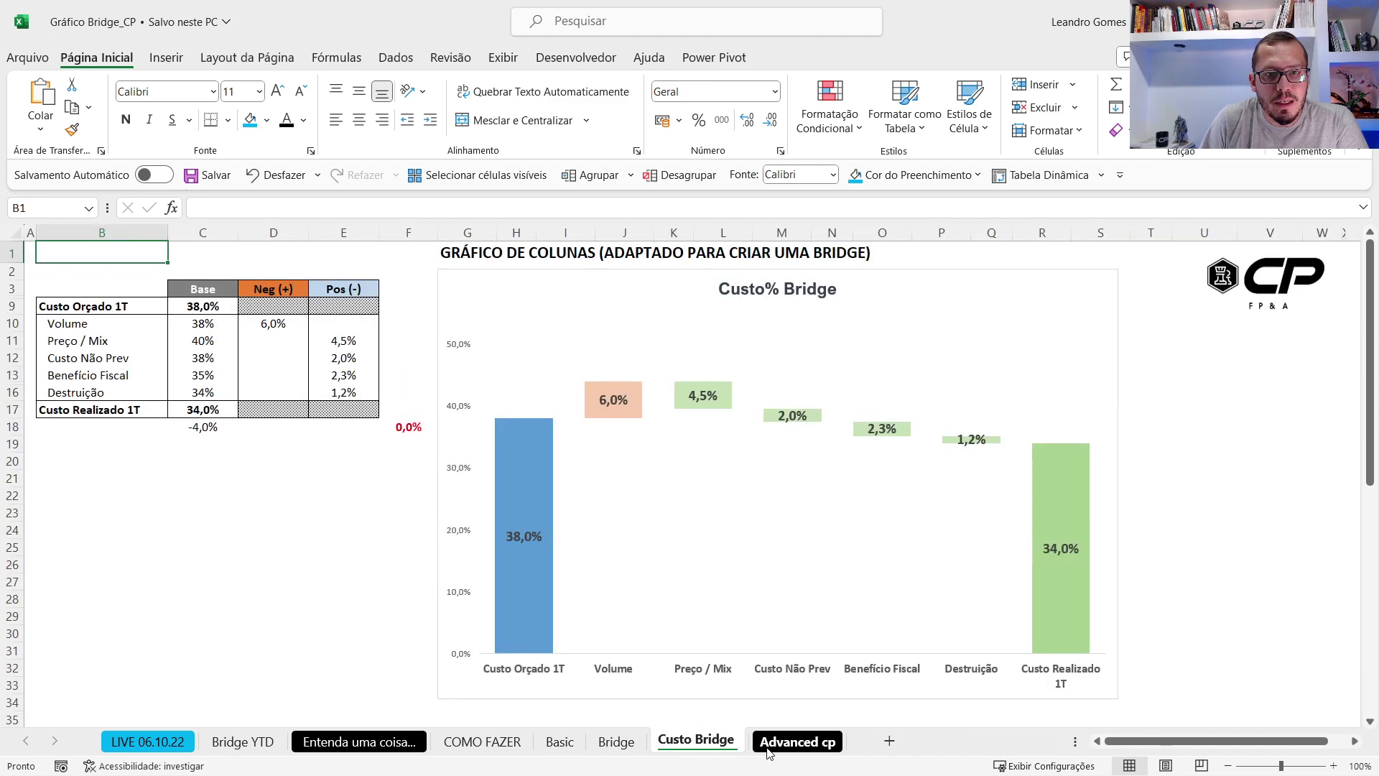
pyautogui.click(578, 288)
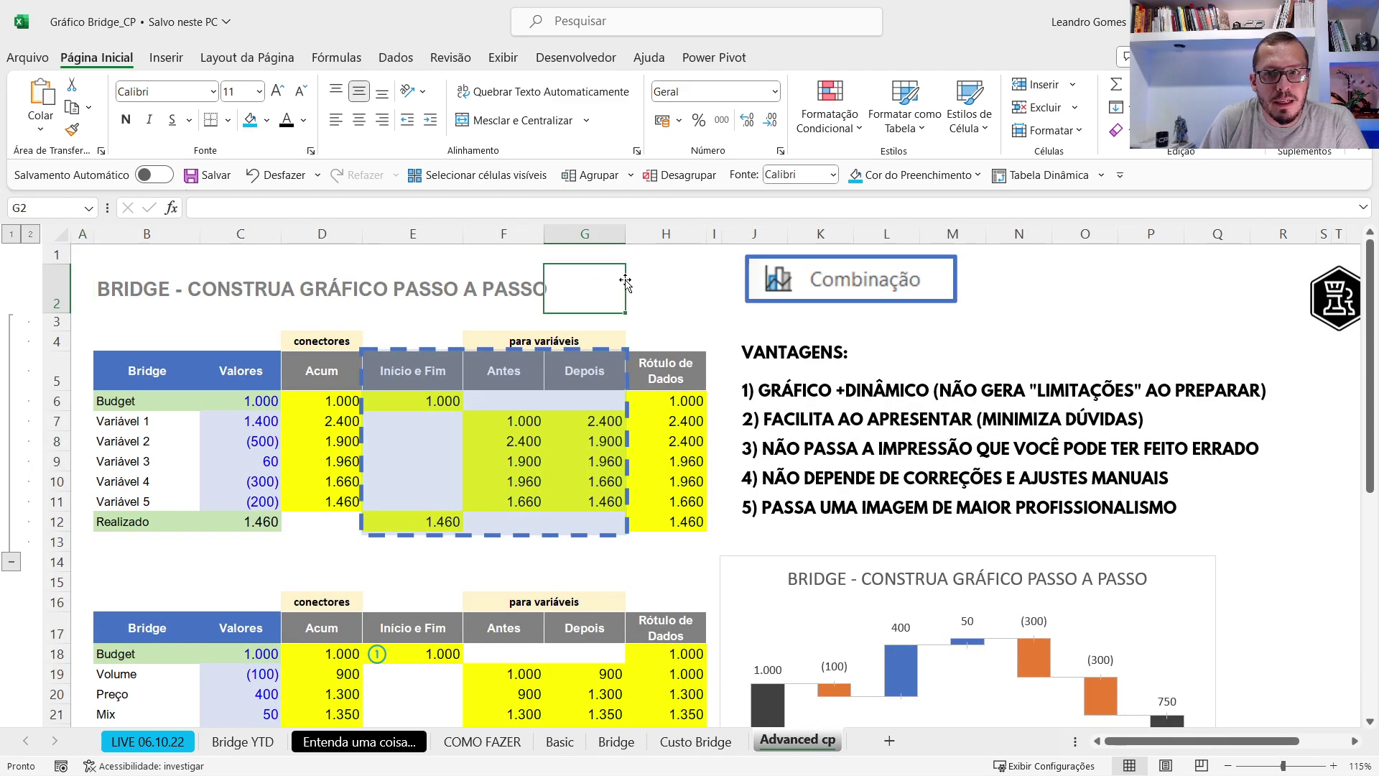
pyautogui.hscroll(3, 1003, 485)
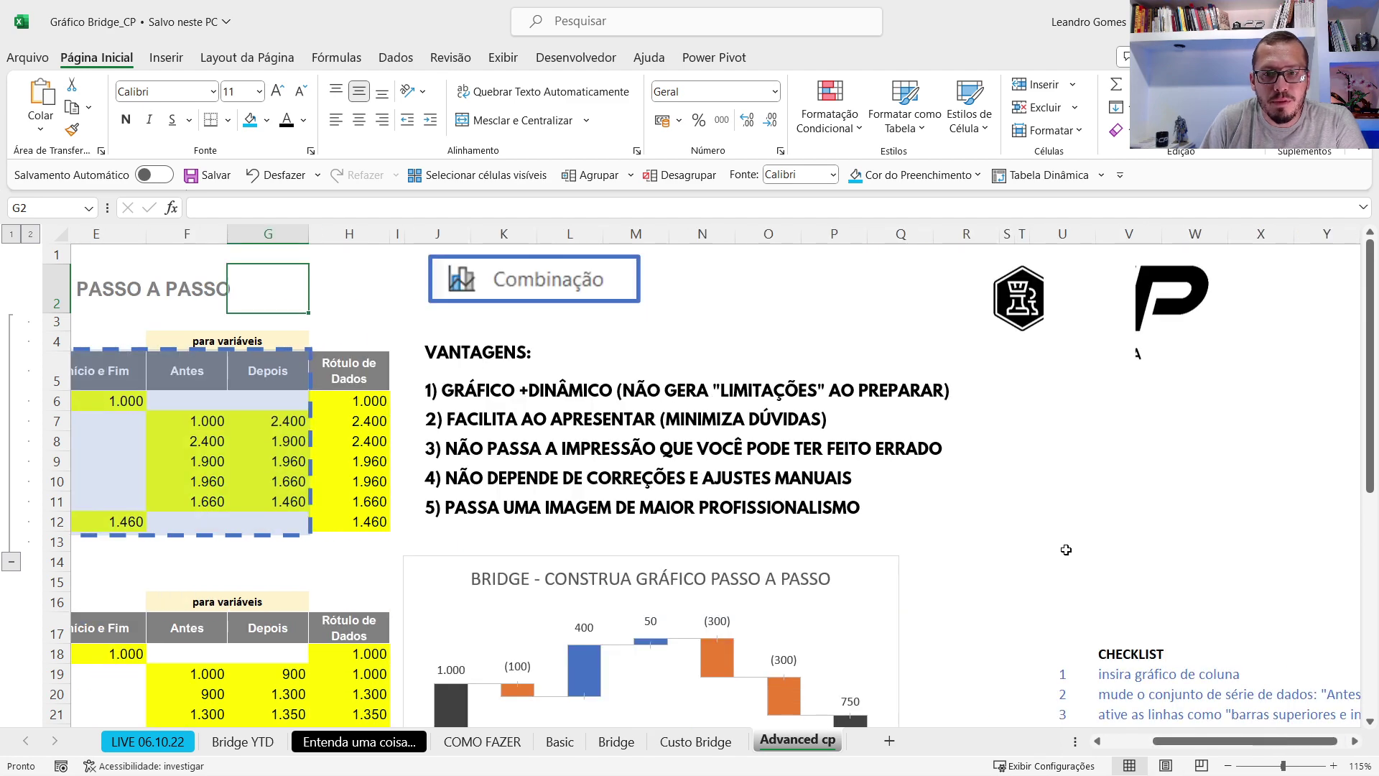
pyautogui.scroll(-4, 971, 460)
pyautogui.scroll(-7, 971, 459)
pyautogui.scroll(12, 955, 488)
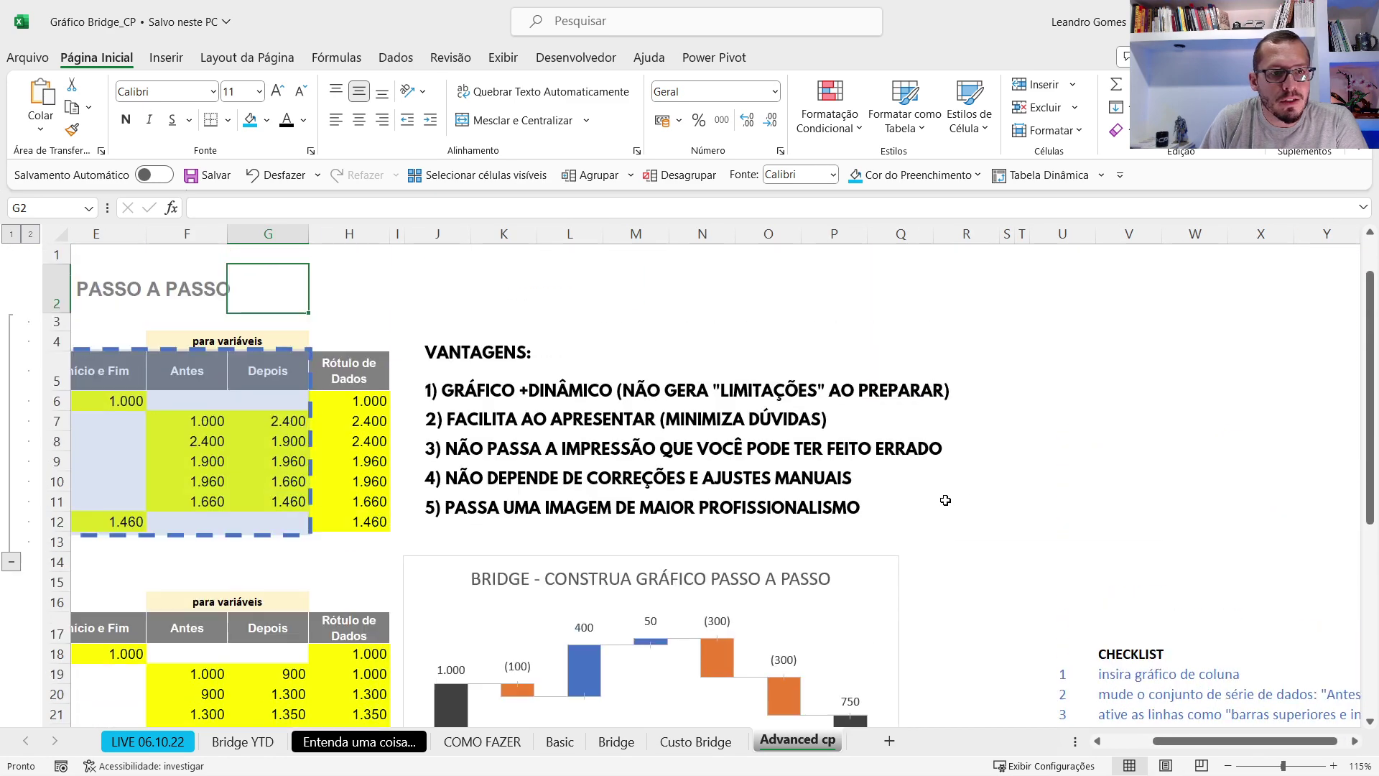
pyautogui.hscroll(-3, 1221, 610)
pyautogui.scroll(-7, 1164, 512)
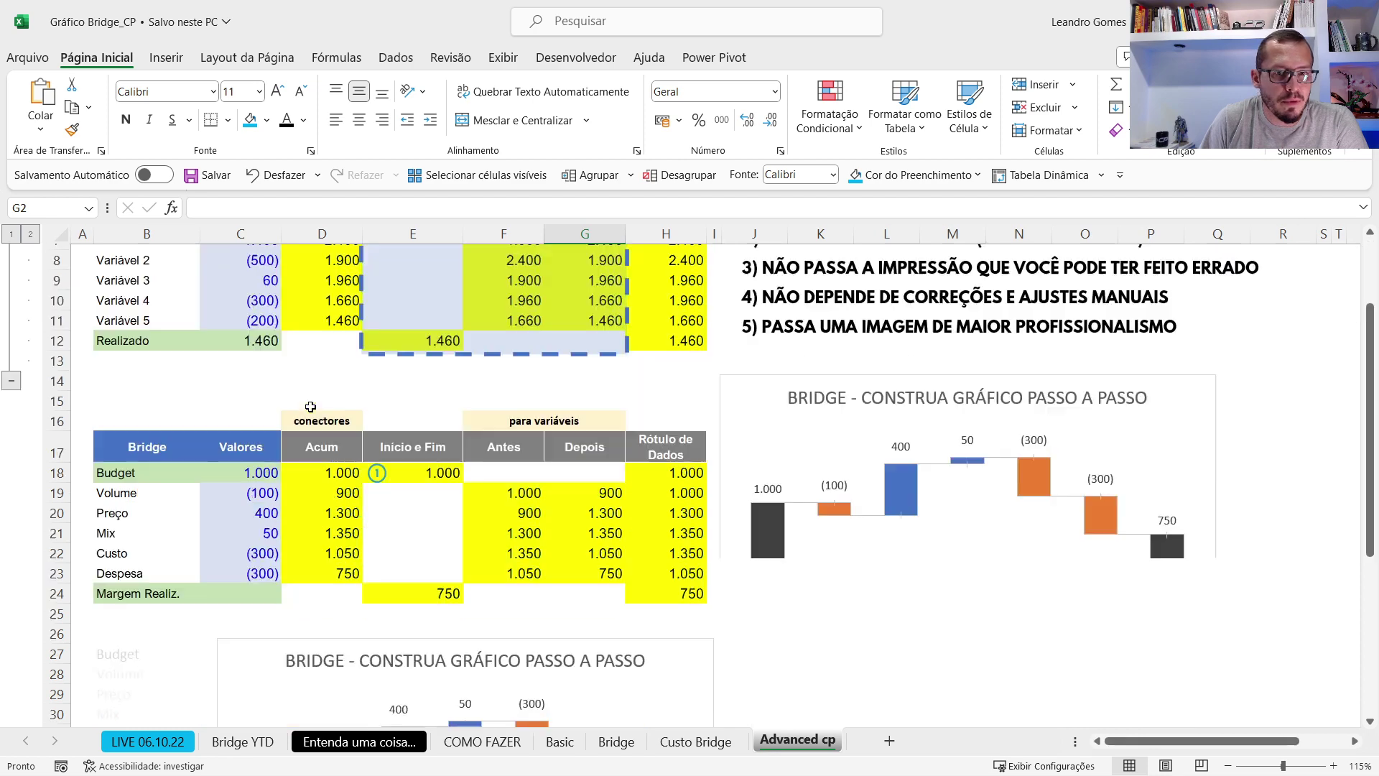
pyautogui.scroll(6, 339, 451)
pyautogui.scroll(-3, 826, 488)
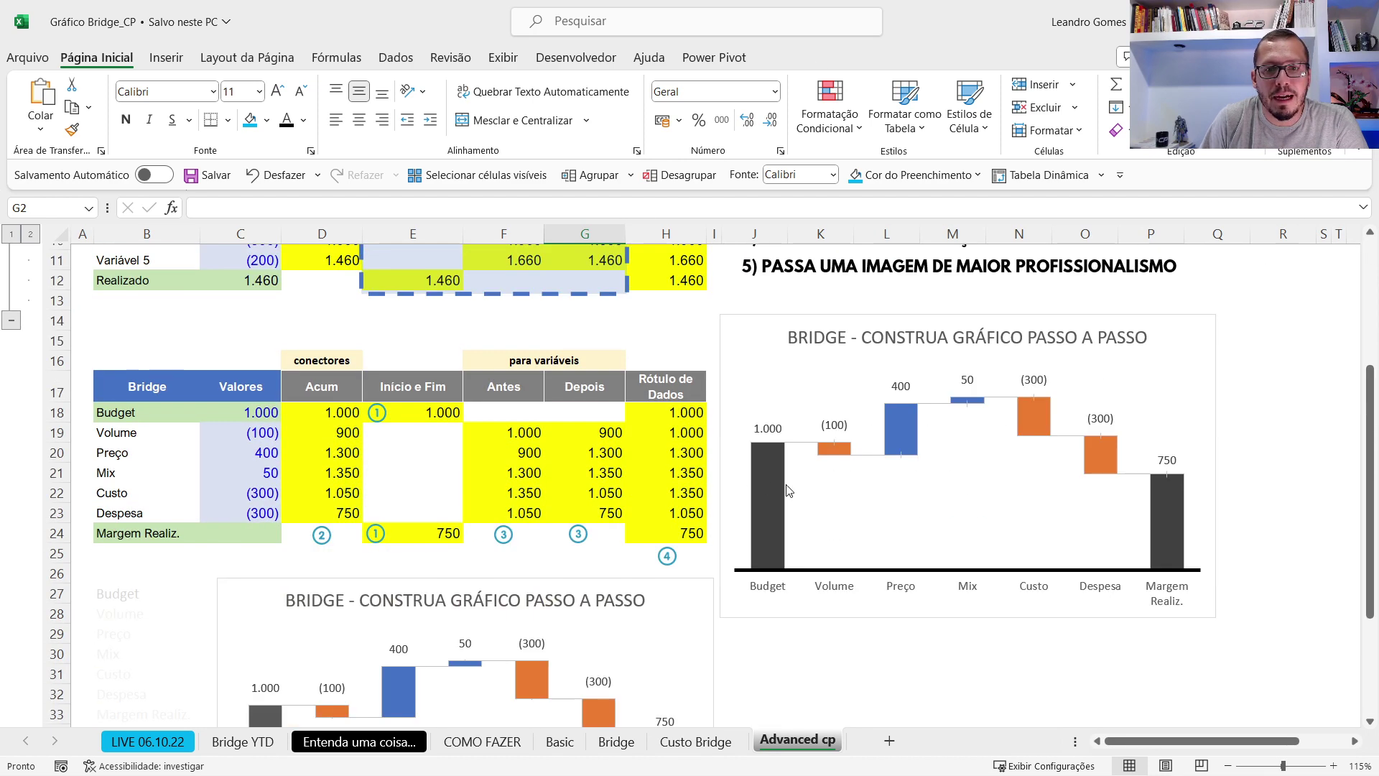